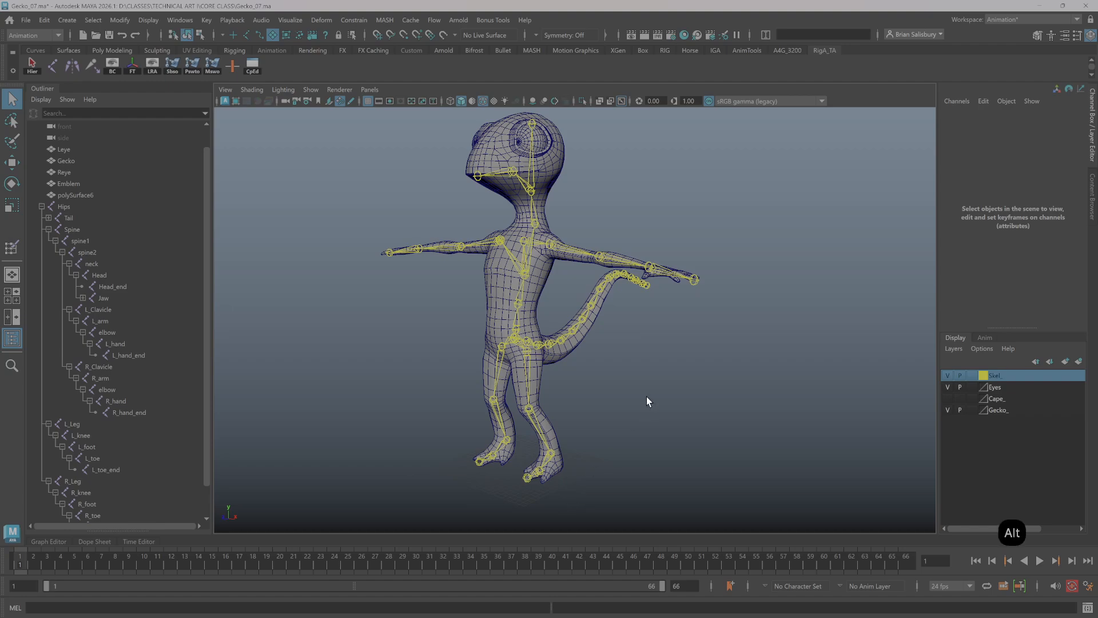
Add the NURBS Circle options command to the RigA_TA shelf
mouse_move(646, 398)
alt+mouse_down()
mouse_move(619, 400)
mouse_move(675, 419)
mouse_move(649, 398)
alt+mouse_up()
alt+middle_drag(627, 441, 640, 357)
alt+right_drag(639, 357, 736, 376)
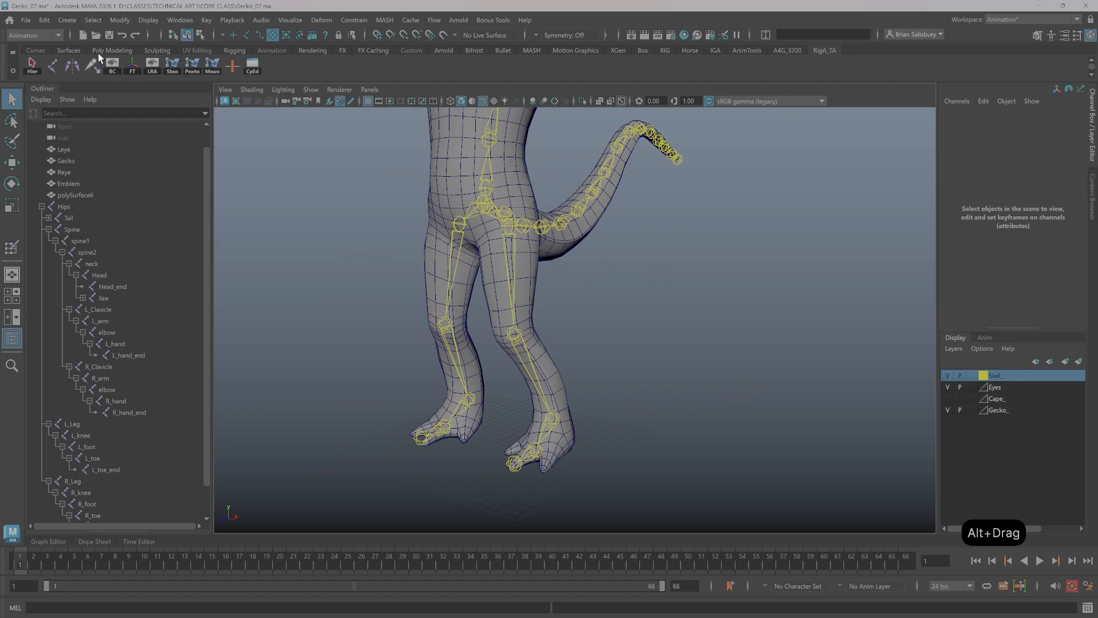
click(67, 21)
mouse_move(97, 53)
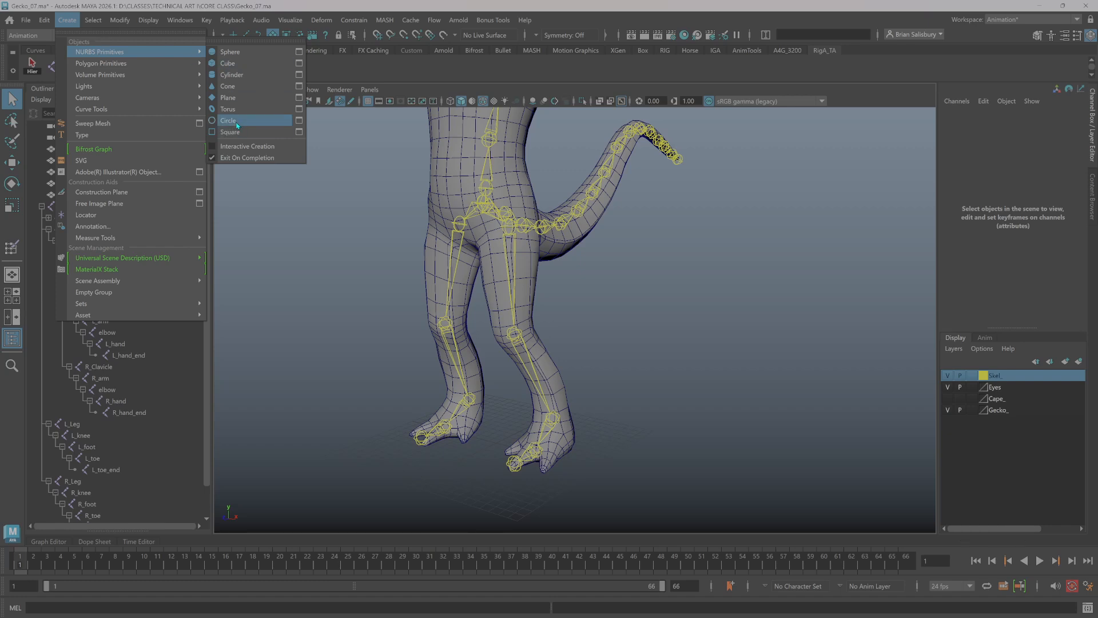
key(ctrl+shift)
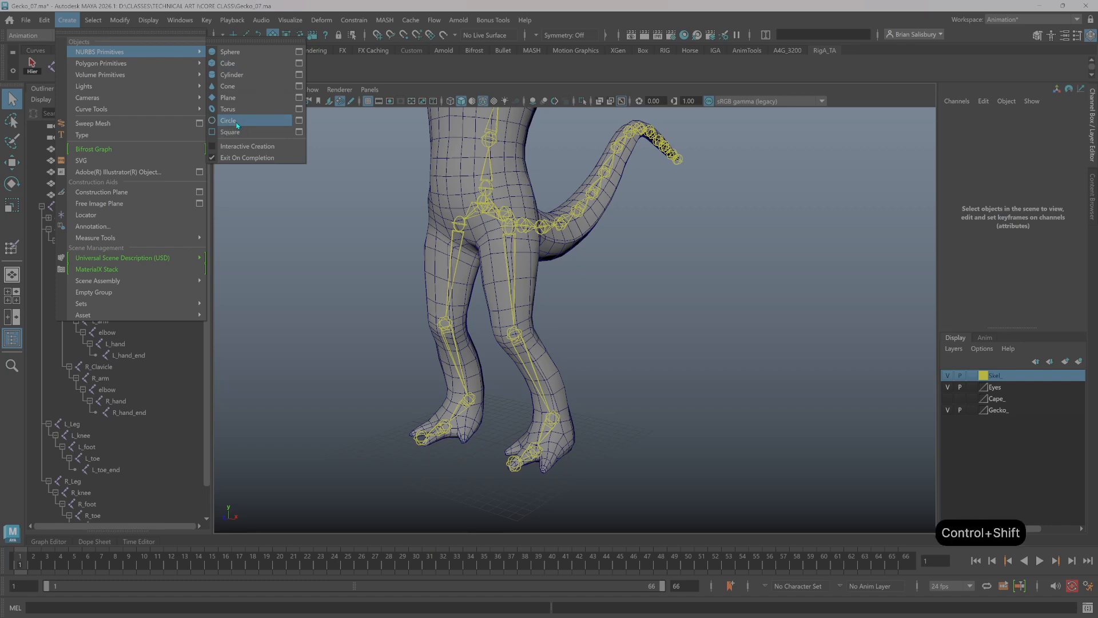
ctrl+shift+click(299, 122)
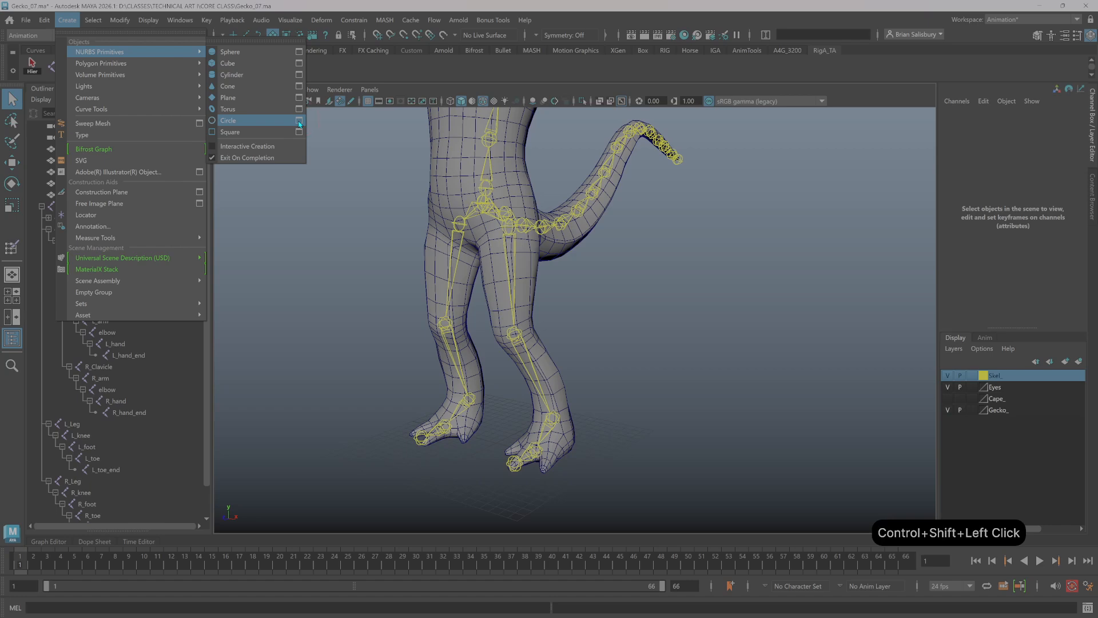
click(366, 73)
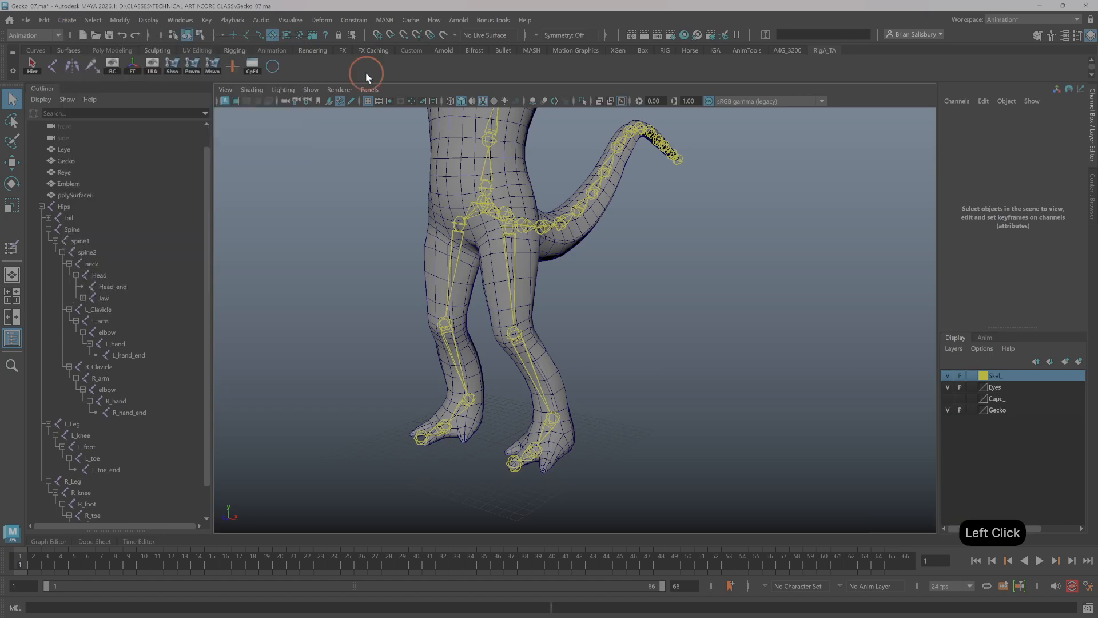
Create a NURBS circle with its normal axis set to Y
click(273, 68)
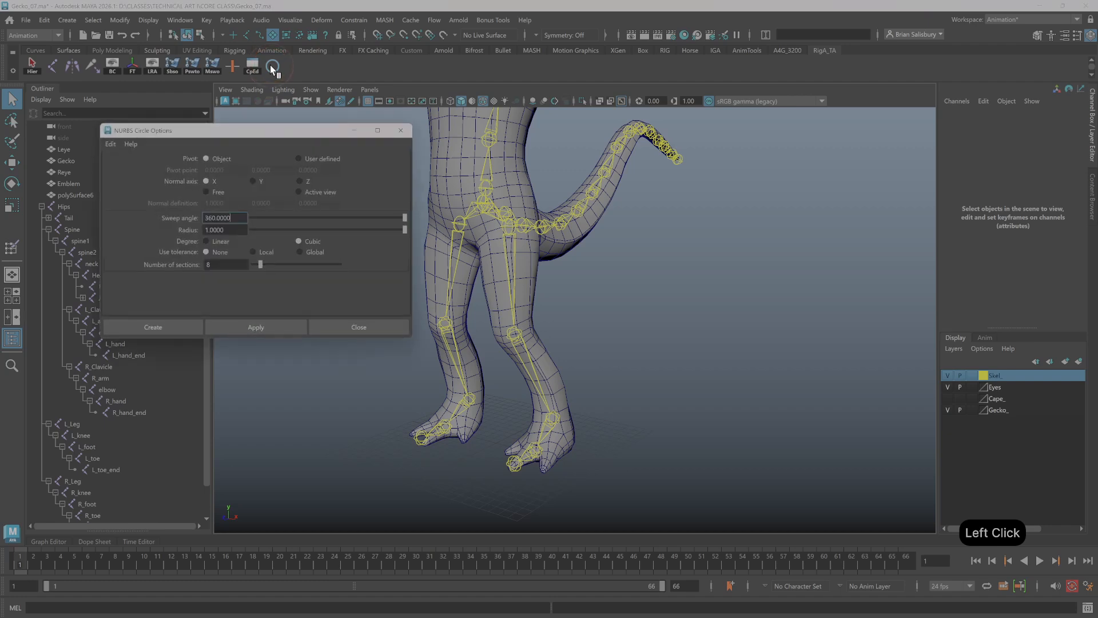
click(253, 181)
click(154, 326)
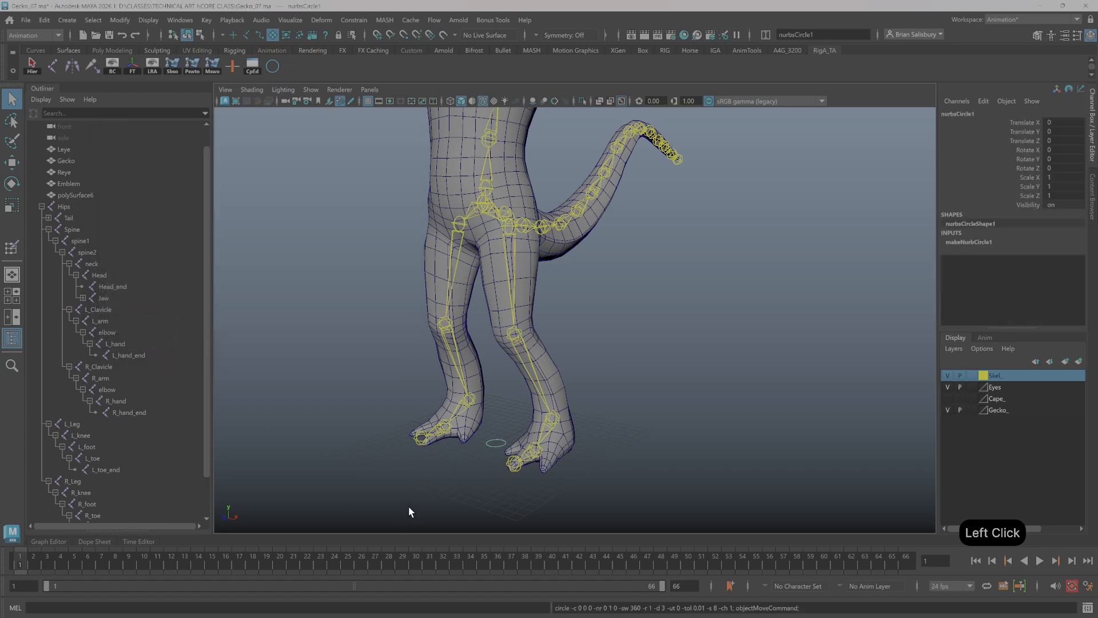
Scale the circle uniformly to about 6.57 and raise it to hip height, about 23.7 in Translate Y
key(r)
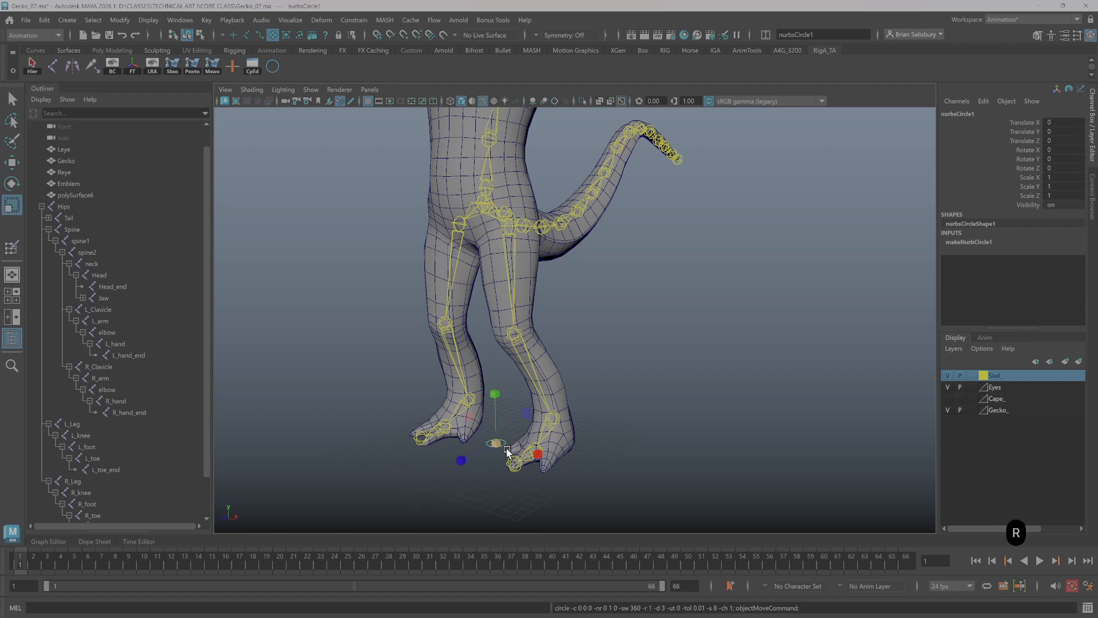
drag(496, 443, 583, 444)
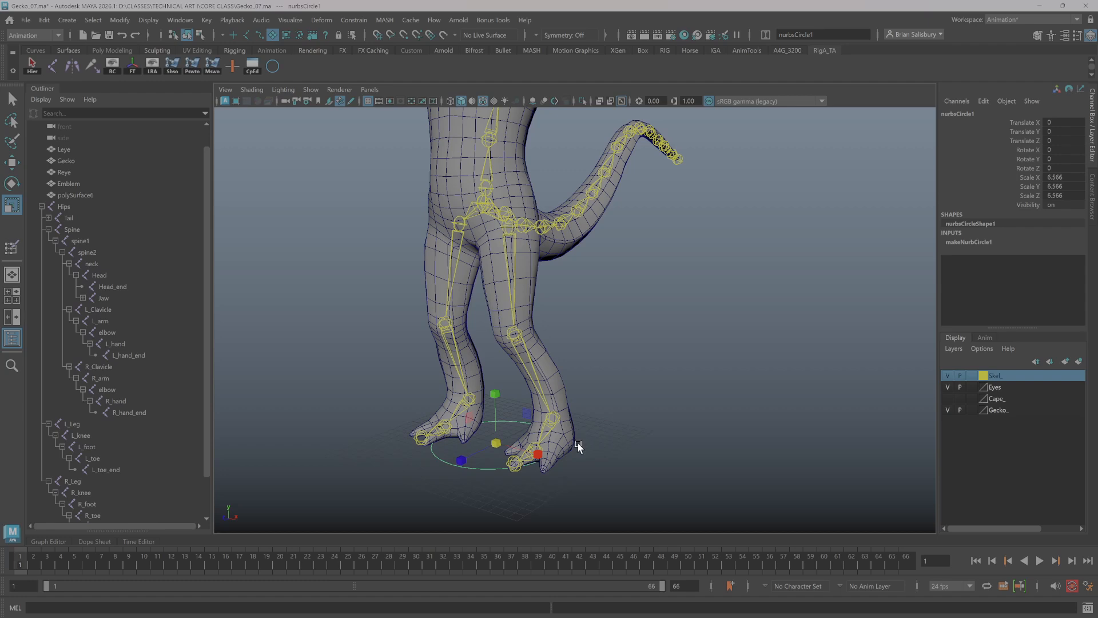
key(w)
drag(491, 390, 711, 343)
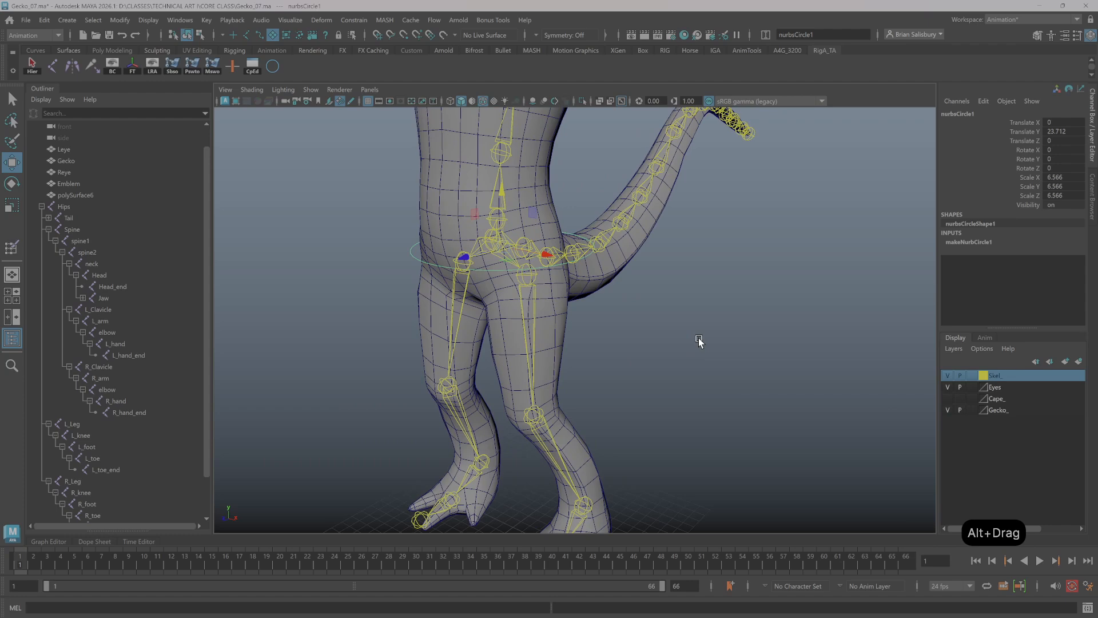
alt+drag(699, 342, 689, 341)
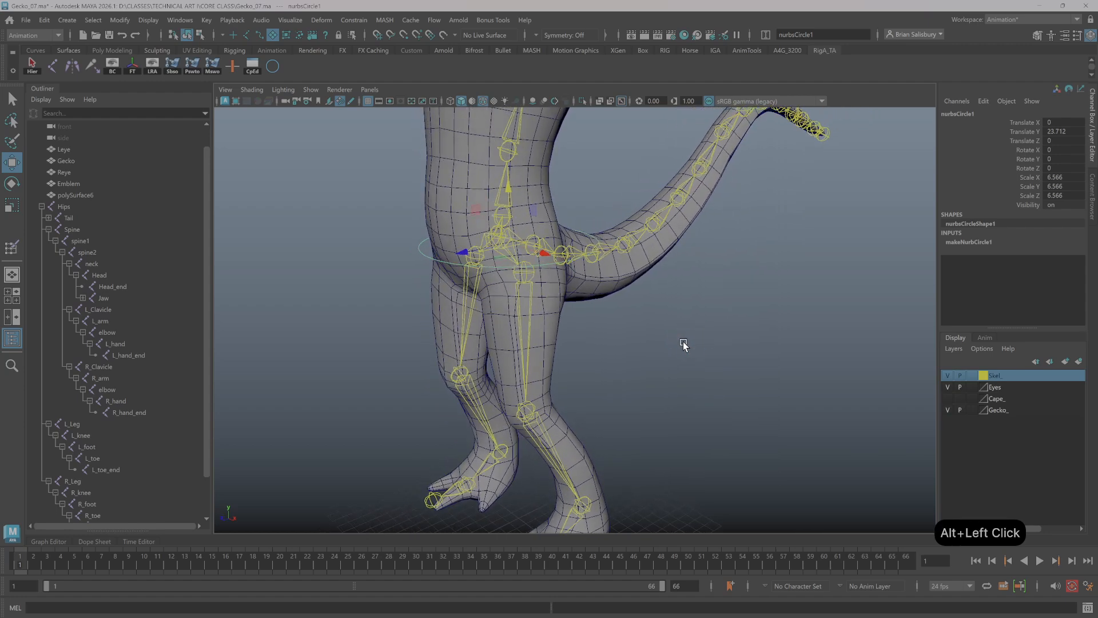
Switch the viewport to wireframe display and move the circle forward of the hips, to about 8.6 in Translate Z
key(4)
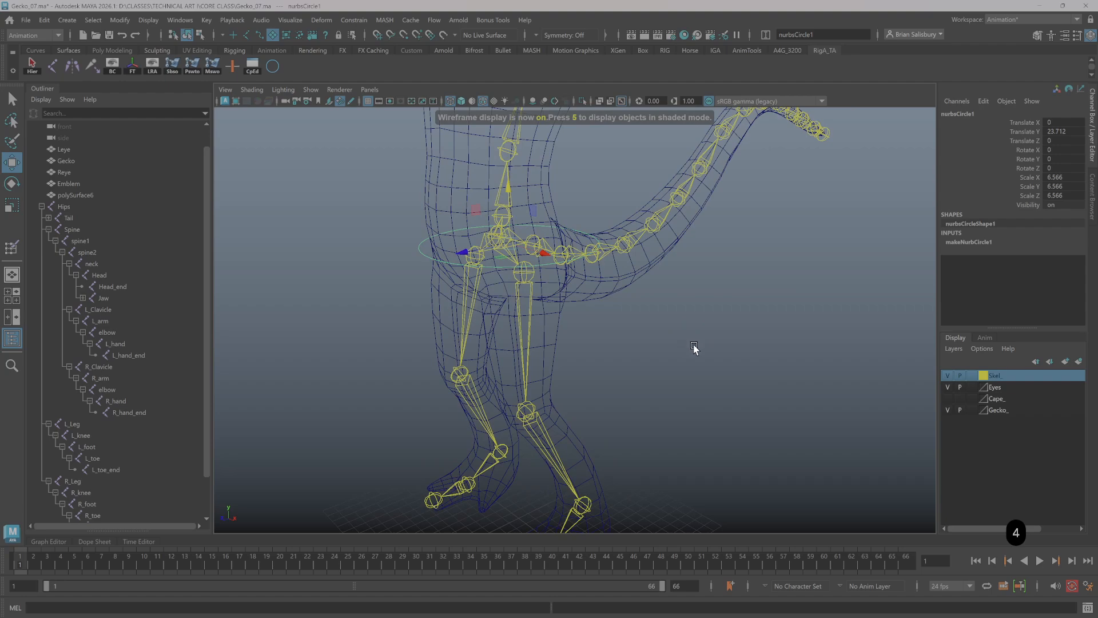
alt+drag(693, 348, 707, 314)
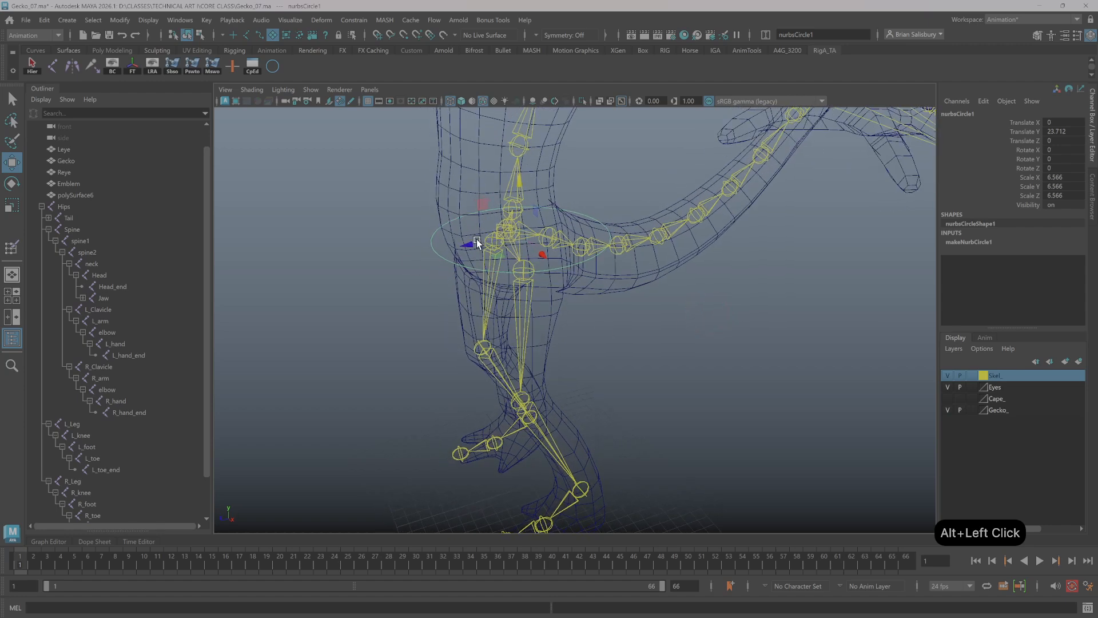
drag(472, 244, 362, 284)
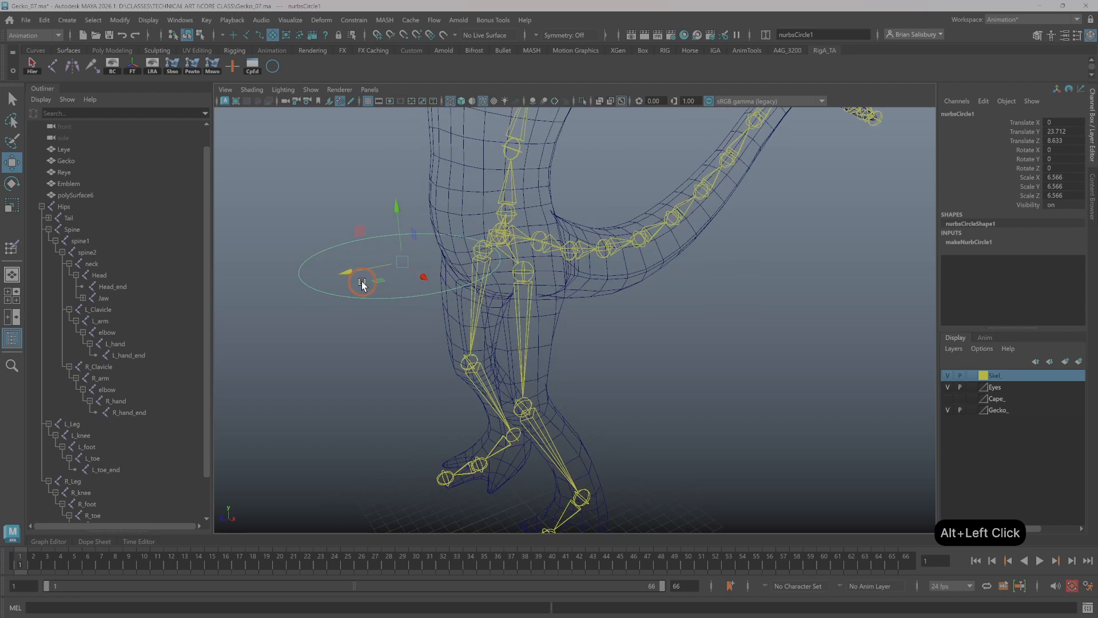
With point snapping on and the Gecko_ layer set to template, snap the circle onto the Hips joint
click(405, 36)
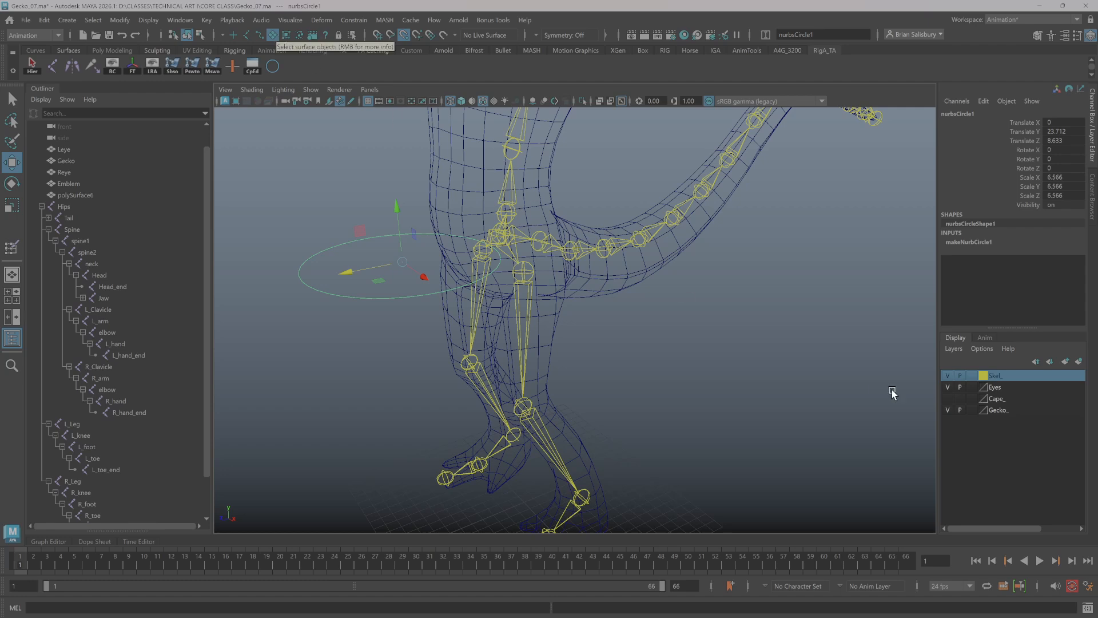
click(972, 410)
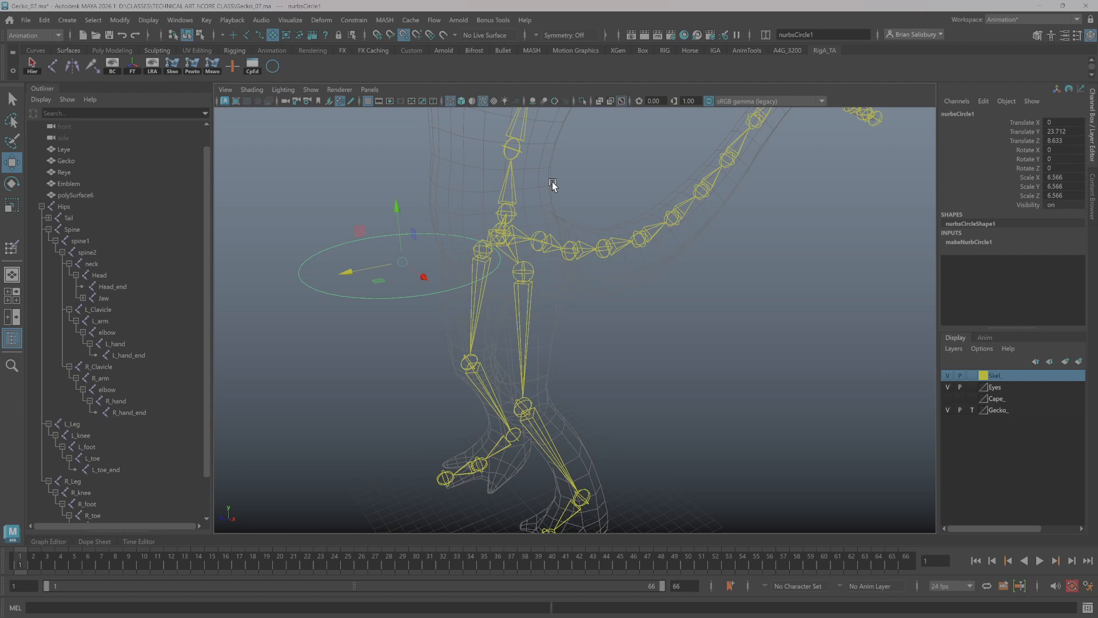
mouse_move(552, 183)
alt+mouse_down()
mouse_move(628, 181)
mouse_move(567, 175)
alt+mouse_up()
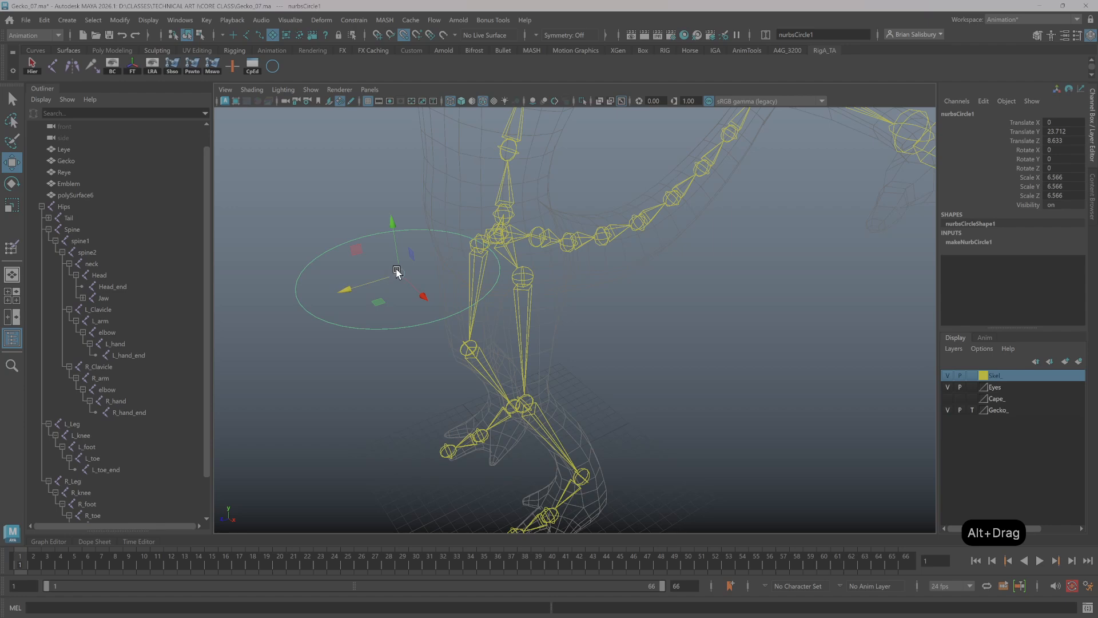
drag(399, 274, 497, 238)
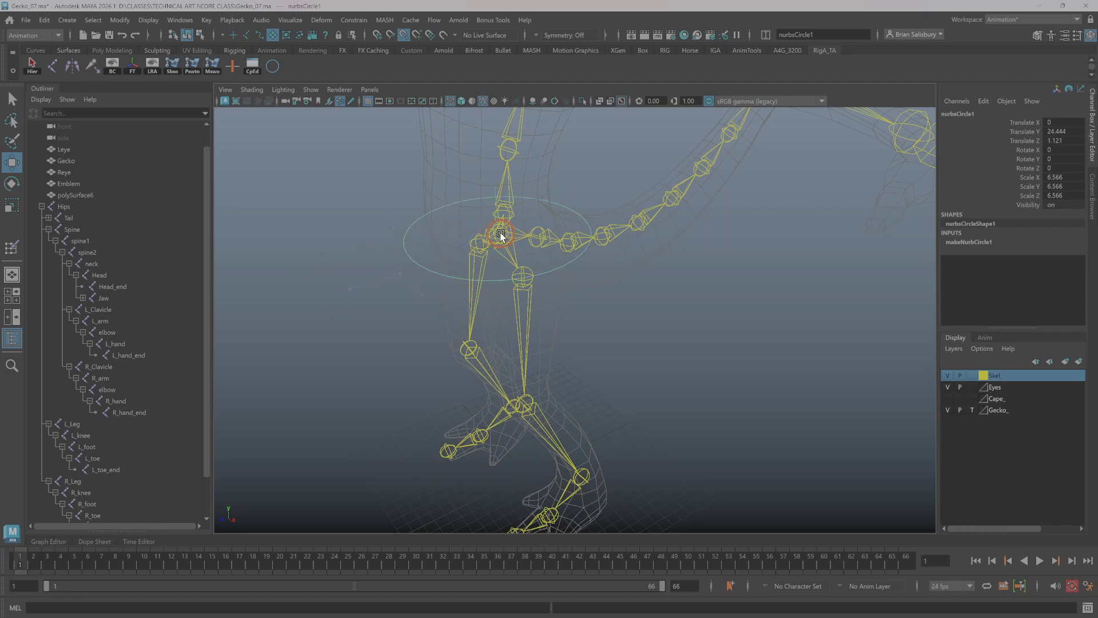
Reorder the RigA_TA shelf so the FT item comes first, and use it to freeze the circle's transformations
alt+drag(360, 294, 620, 338)
alt+drag(780, 377, 678, 347)
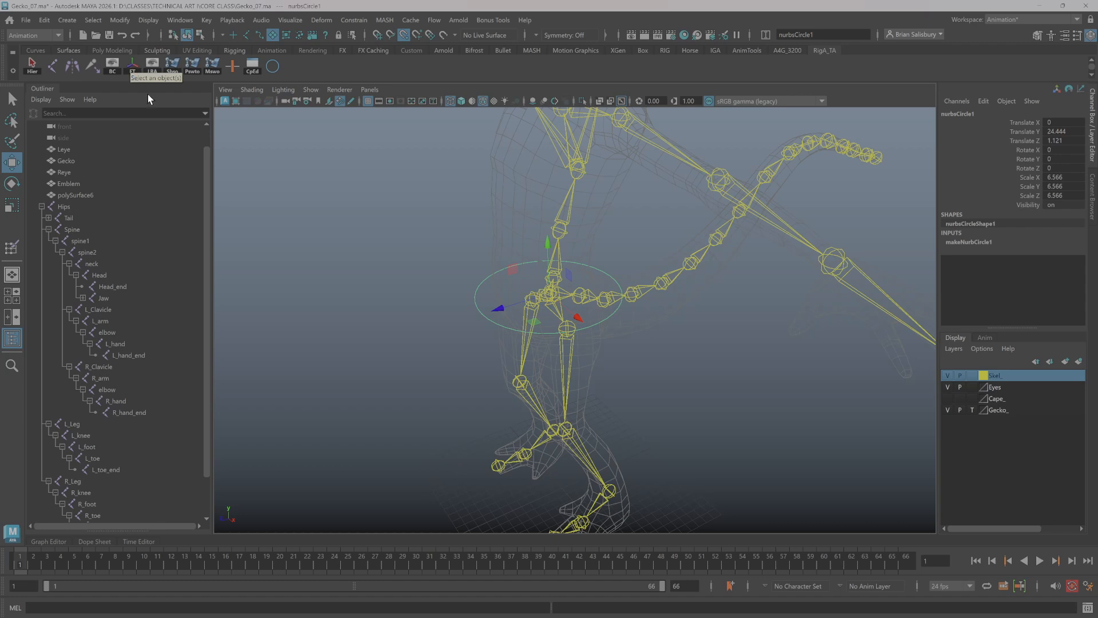
middle_click(118, 67)
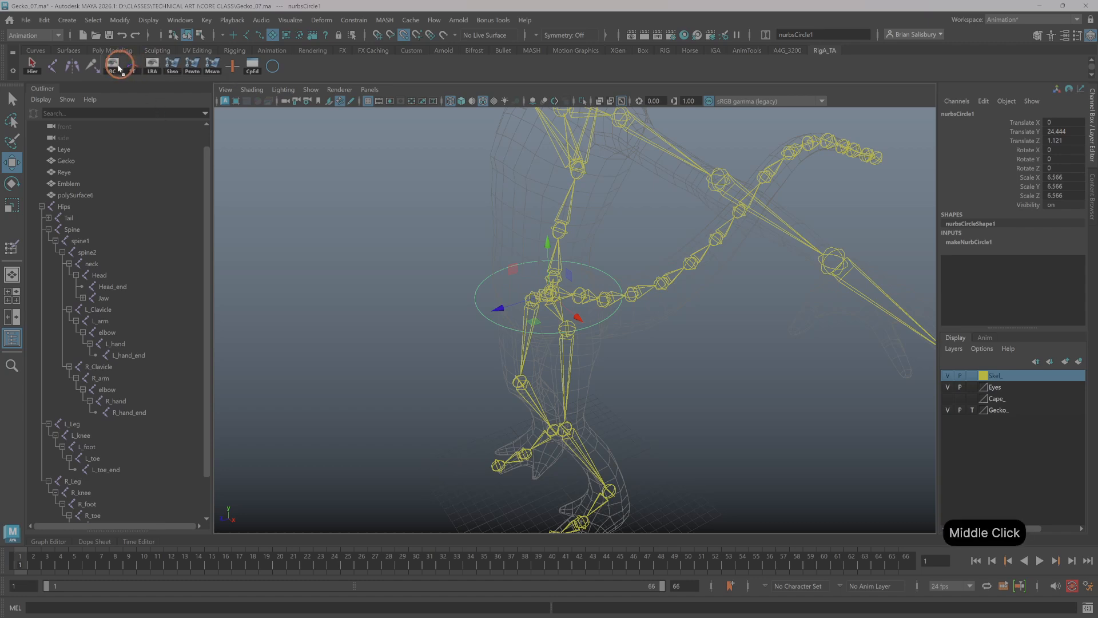
middle_drag(118, 66, 33, 69)
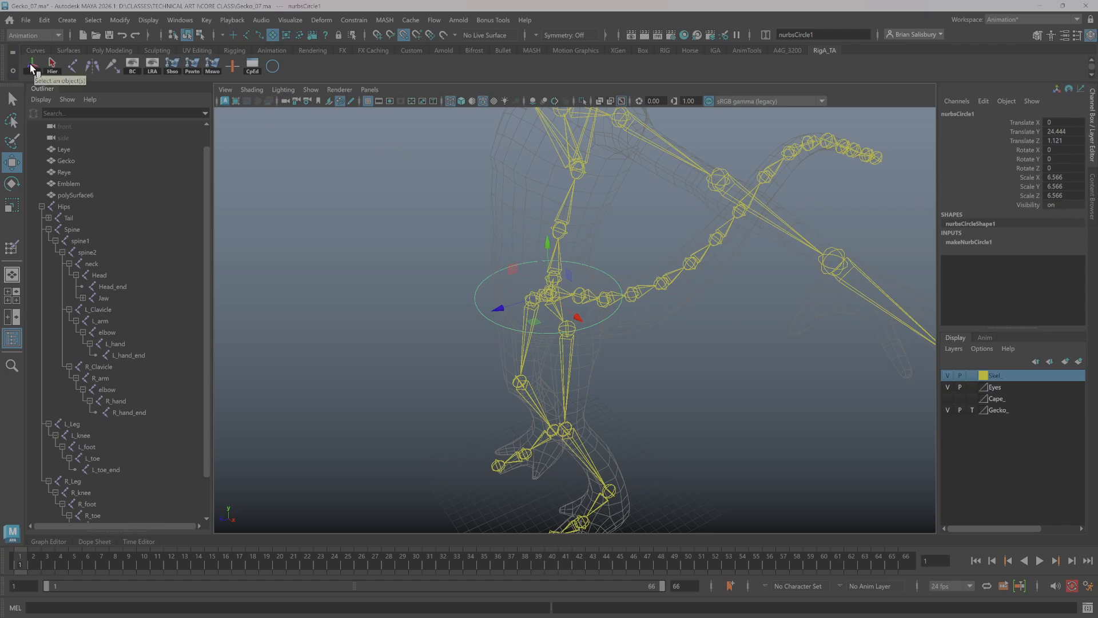
click(30, 63)
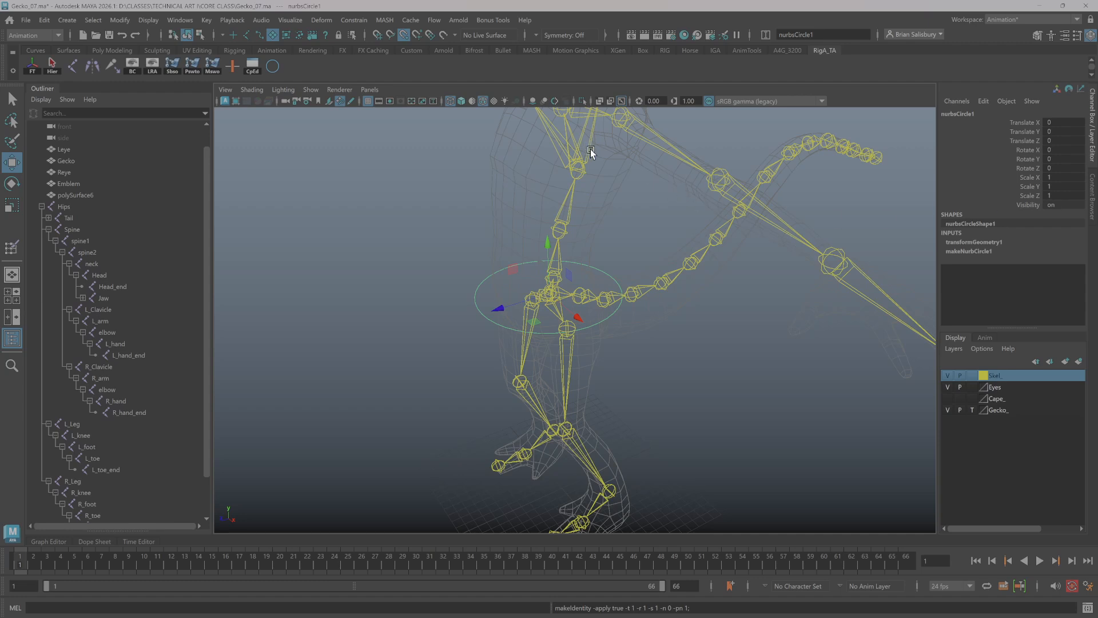
Examine the circle's placement around the hips and the surrounding leg, spine and tail joints from several angles
alt+drag(678, 271, 780, 265)
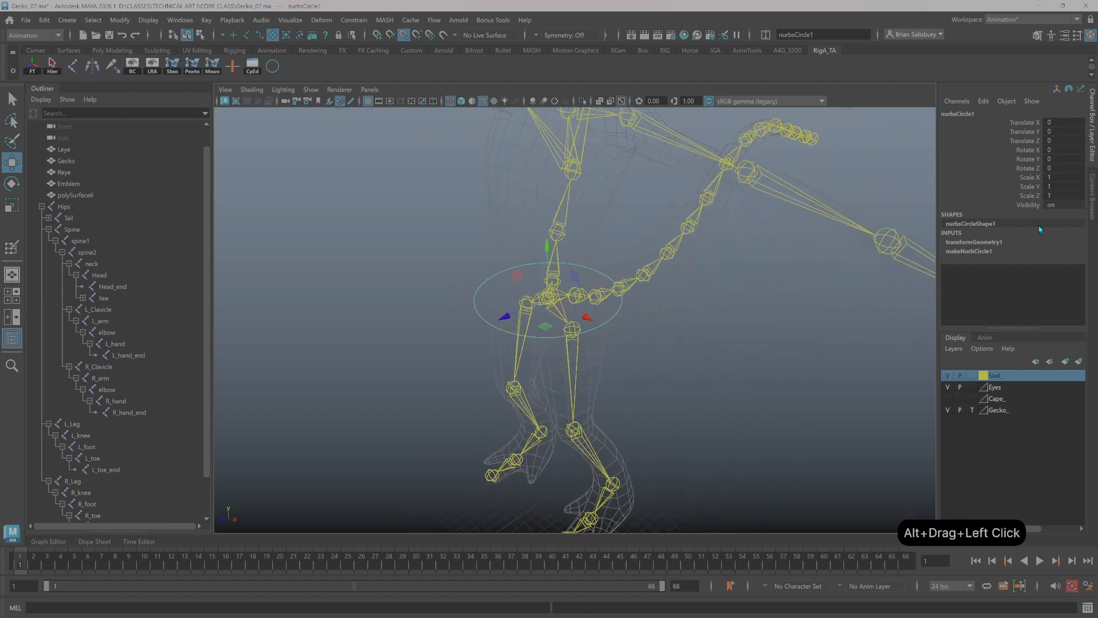
mouse_move(728, 326)
alt+mouse_down()
mouse_move(720, 313)
mouse_move(699, 322)
mouse_move(729, 321)
mouse_move(709, 324)
alt+mouse_up()
mouse_move(701, 324)
alt+mouse_down()
mouse_move(728, 318)
mouse_move(706, 314)
alt+mouse_up()
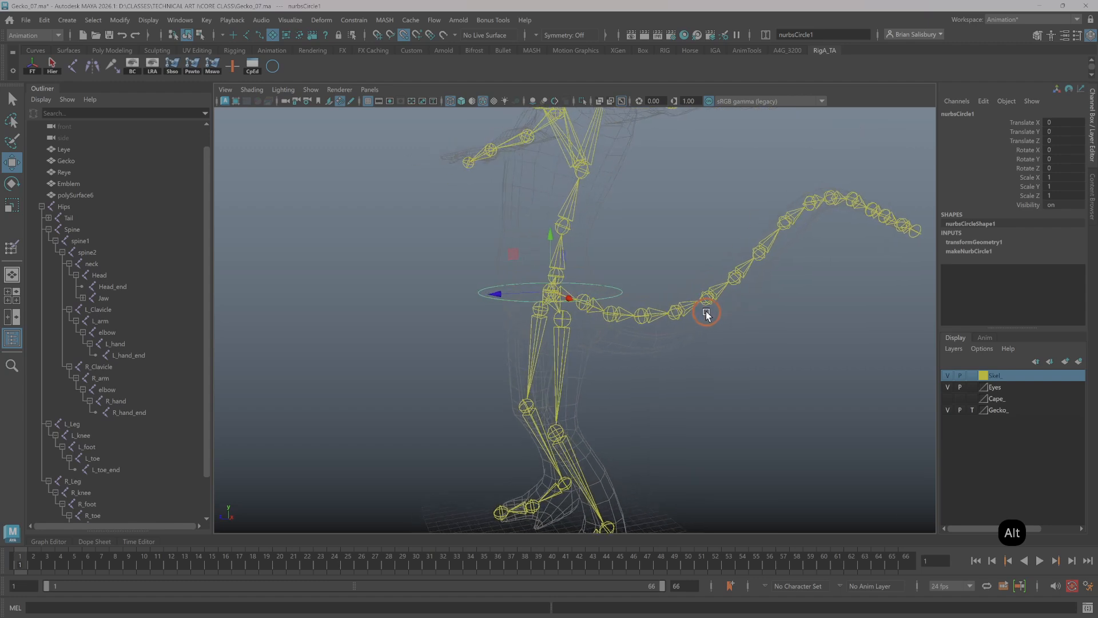
alt+right_drag(706, 313, 726, 307)
mouse_move(668, 273)
alt+middle_down()
mouse_move(677, 279)
mouse_move(661, 268)
alt+middle_up()
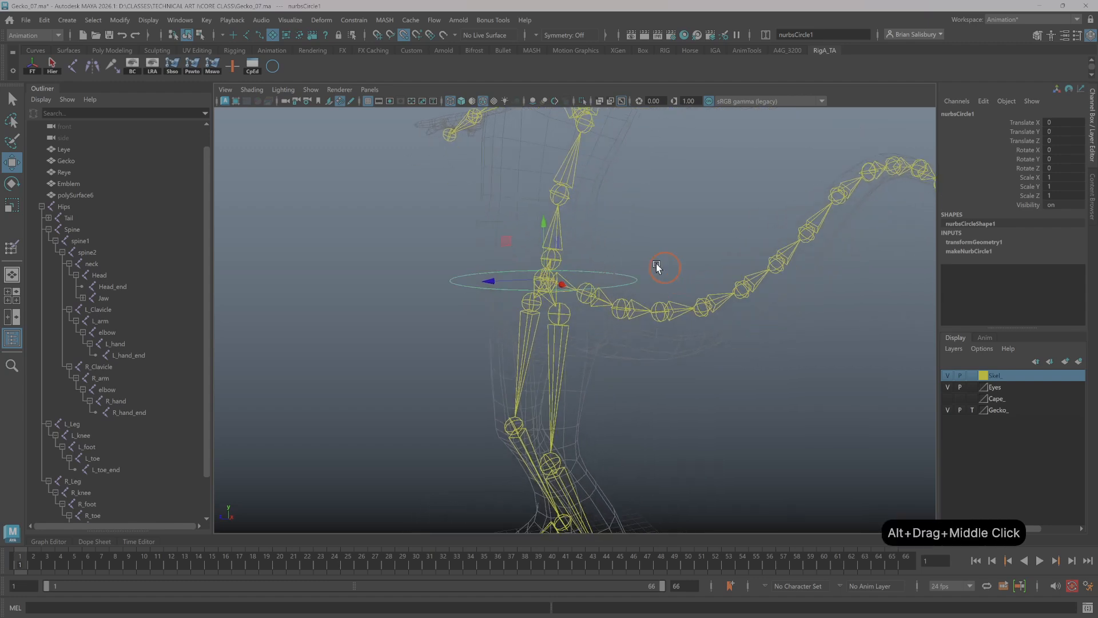
alt+right_drag(660, 268, 666, 266)
mouse_move(670, 270)
alt+mouse_down()
mouse_move(652, 273)
mouse_move(673, 271)
alt+mouse_up()
alt+right_drag(673, 271, 661, 269)
alt+drag(662, 270, 673, 270)
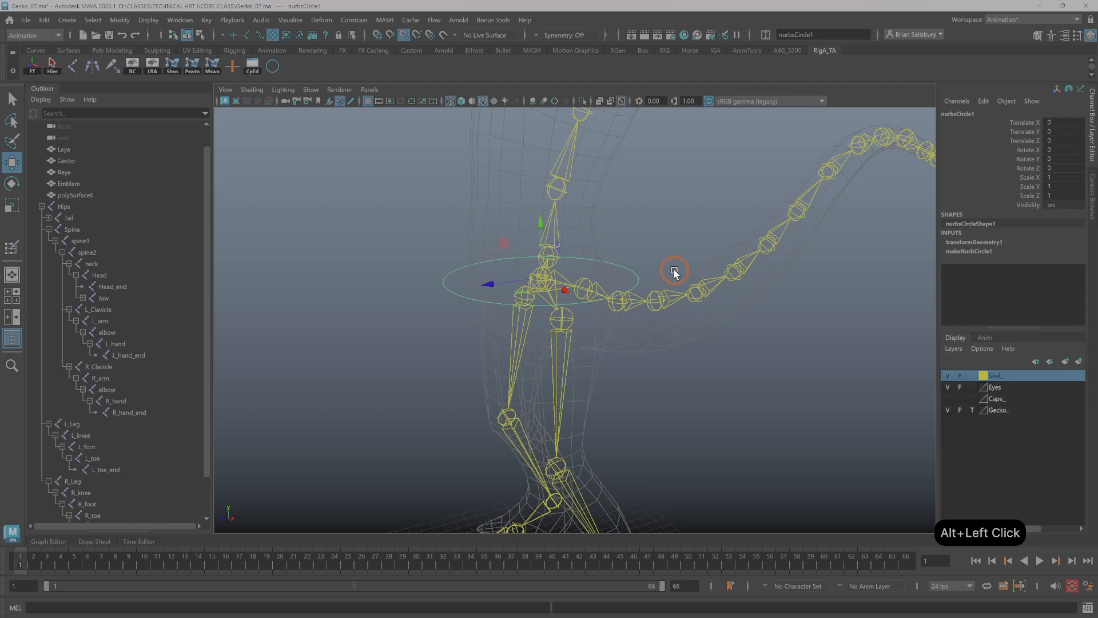
alt+drag(716, 366, 738, 324)
alt+middle_drag(738, 324, 681, 339)
alt+drag(681, 338, 682, 338)
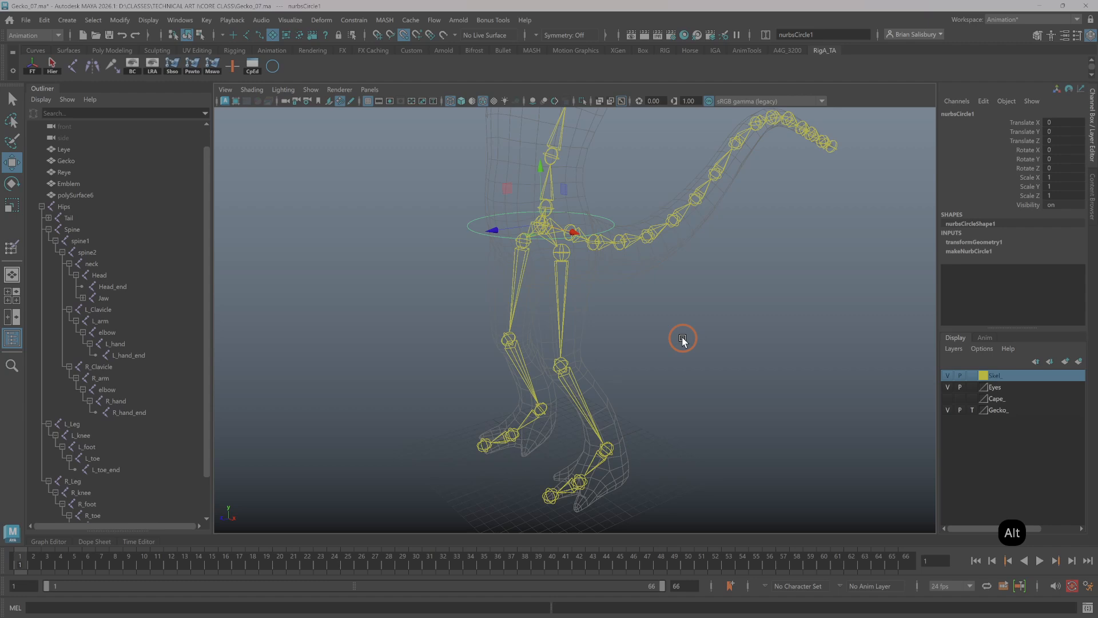
mouse_move(683, 339)
alt+mouse_down()
mouse_move(669, 338)
mouse_move(708, 331)
mouse_move(680, 334)
mouse_move(691, 333)
alt+mouse_up()
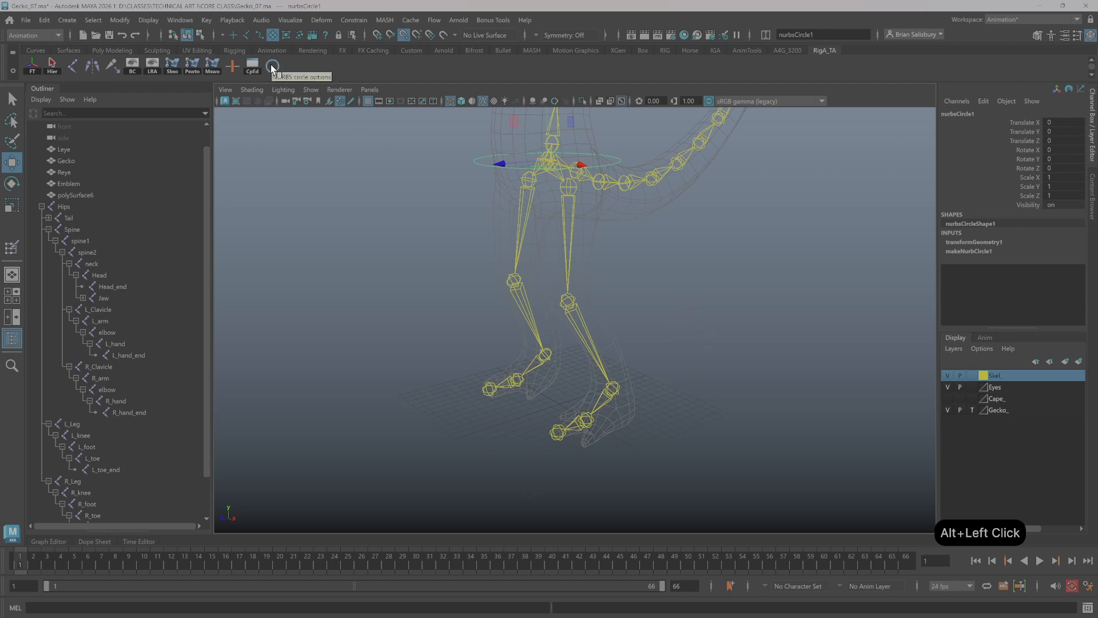
alt+drag(696, 349, 454, 250)
alt+right_drag(454, 250, 571, 292)
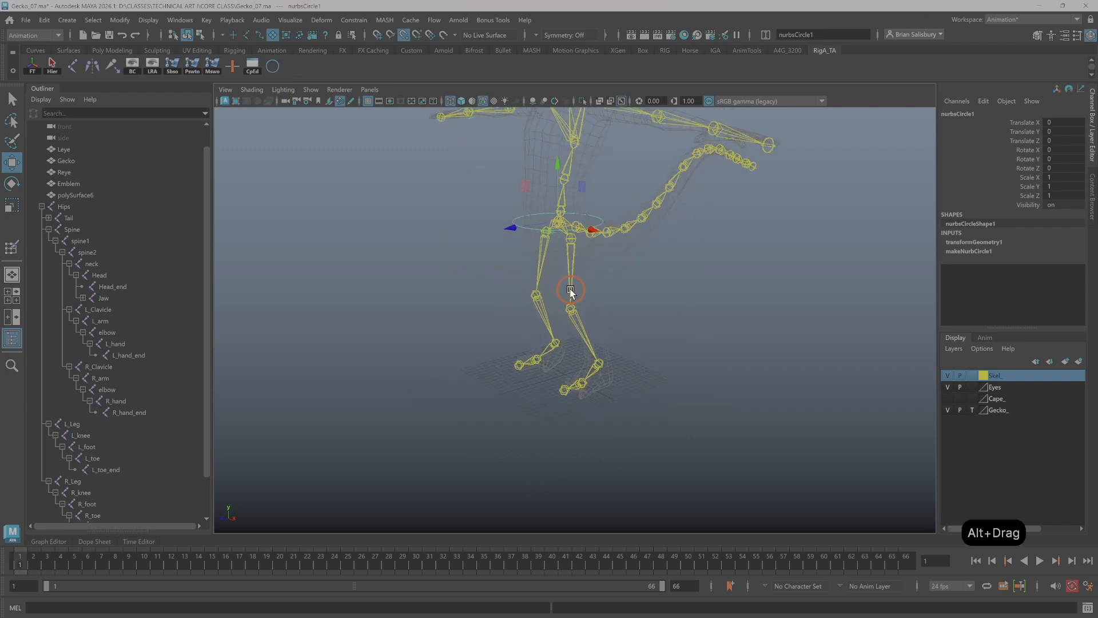
alt+middle_drag(532, 291, 456, 384)
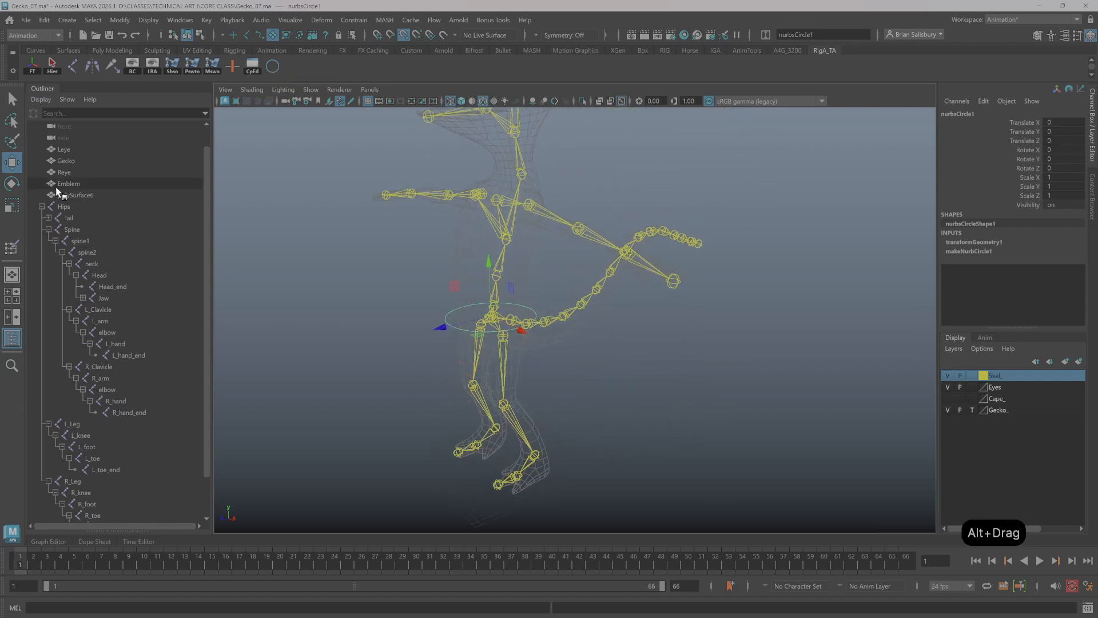
Select the entire Hips joint hierarchy and break the connections on all Translate, Rotate, Scale and Visibility channels
click(65, 207)
click(52, 64)
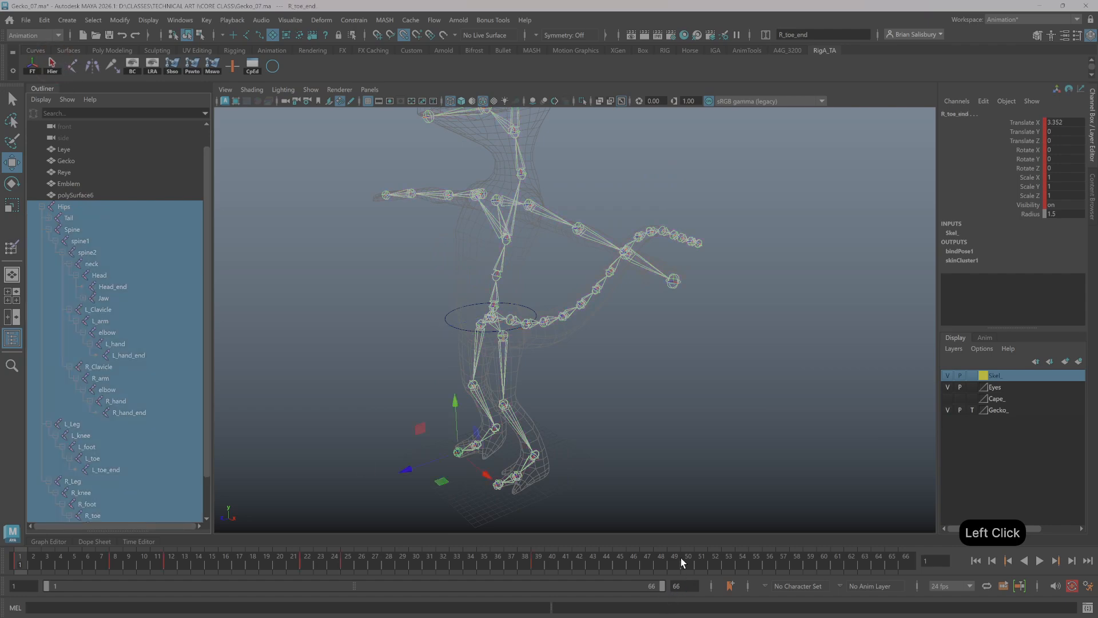
drag(682, 562, 15, 515)
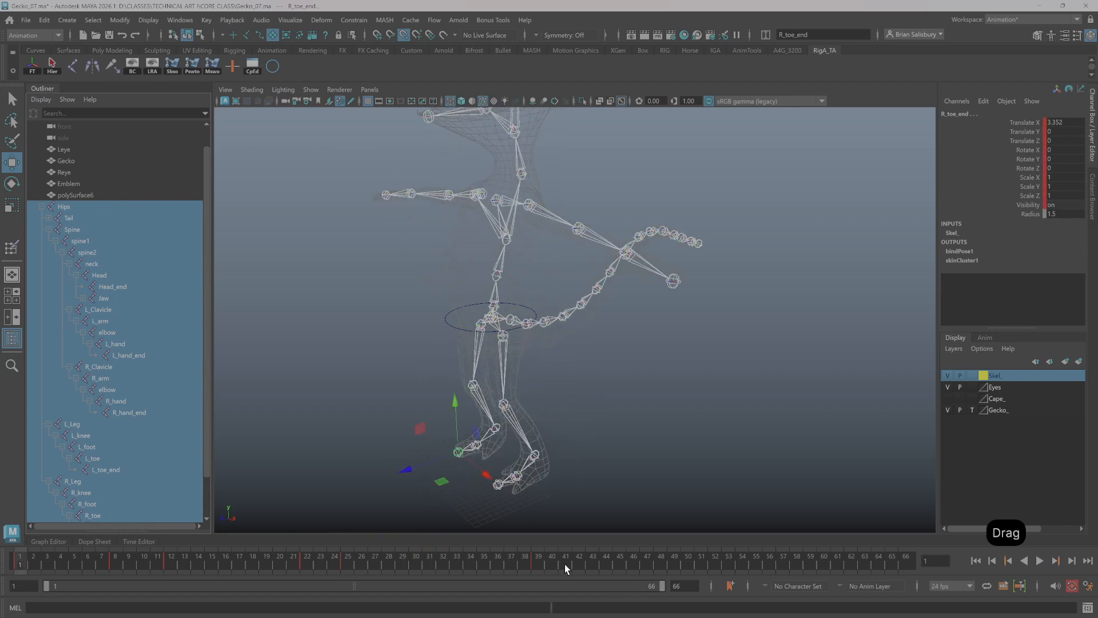
click(1039, 561)
drag(1027, 124, 1036, 210)
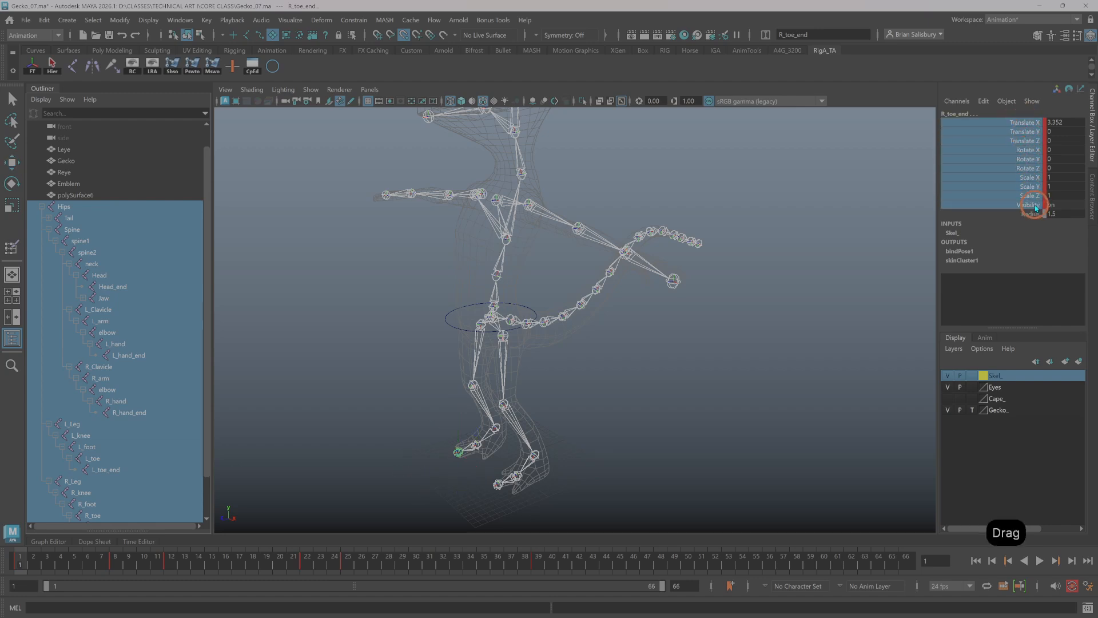
right_click(1026, 153)
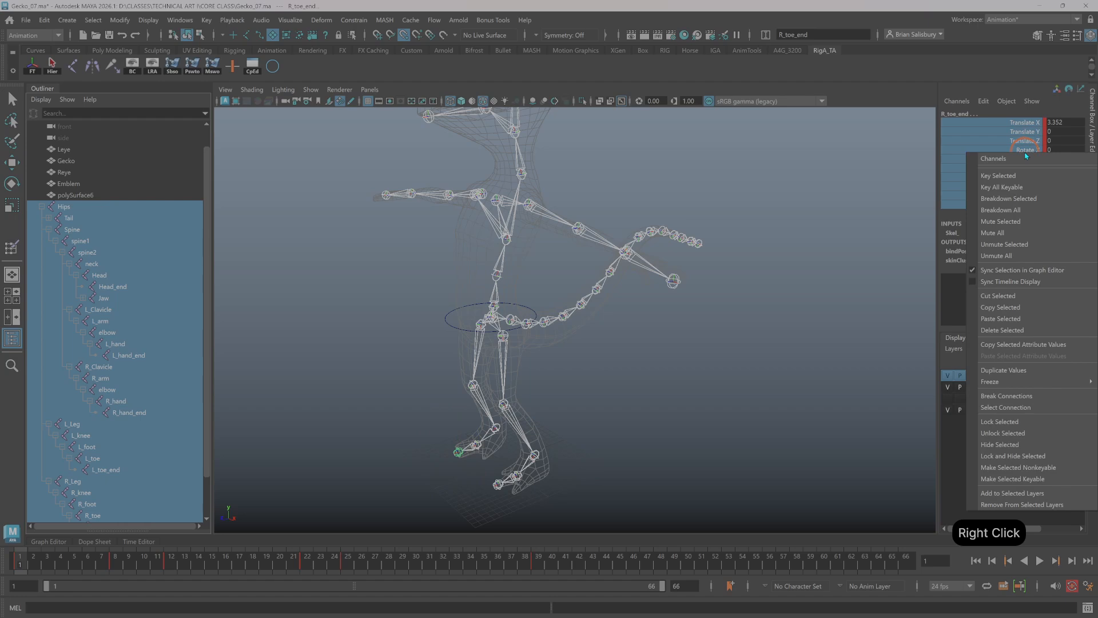
right_drag(1025, 153, 1026, 398)
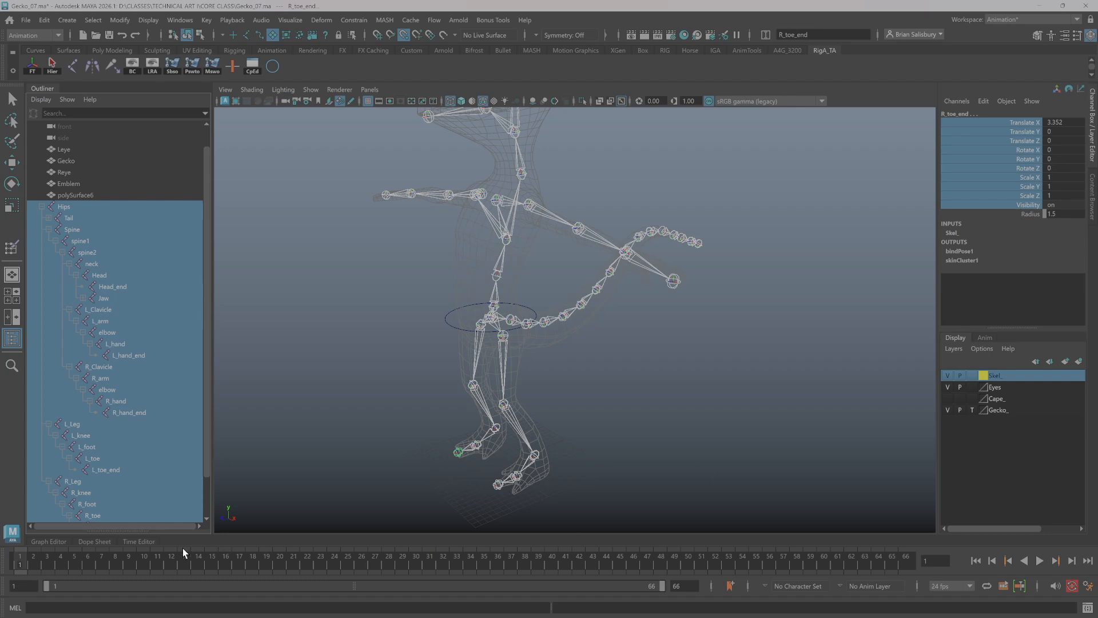
Enable curves and joints in the selection mask and select the circle around the hips
mouse_move(20, 564)
mouse_down()
mouse_move(714, 560)
mouse_move(21, 563)
mouse_up()
click(864, 238)
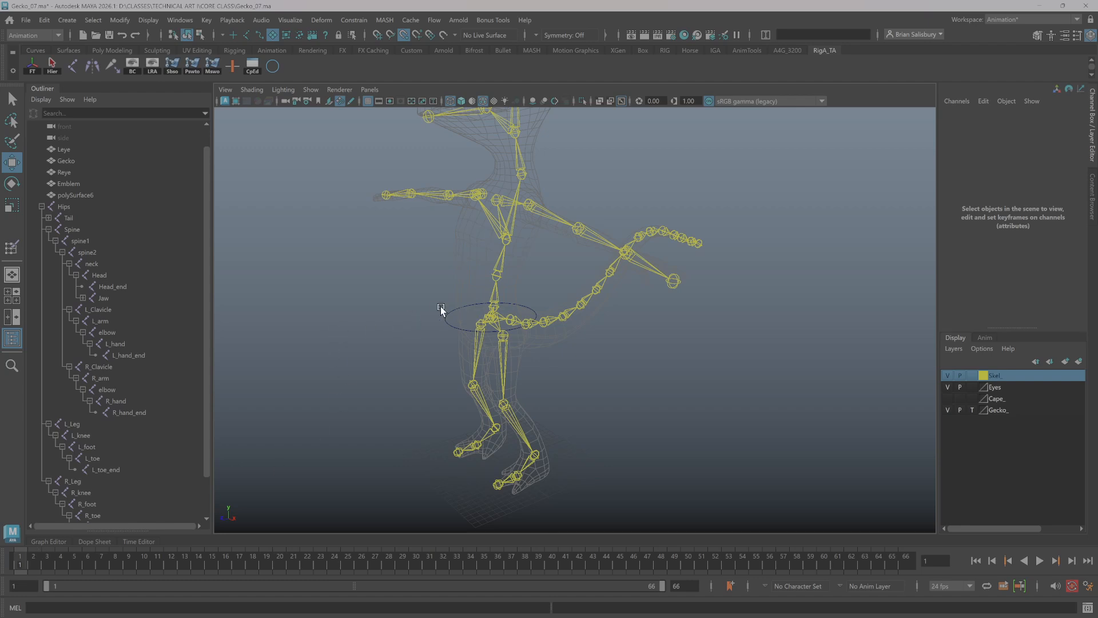
drag(443, 311, 456, 332)
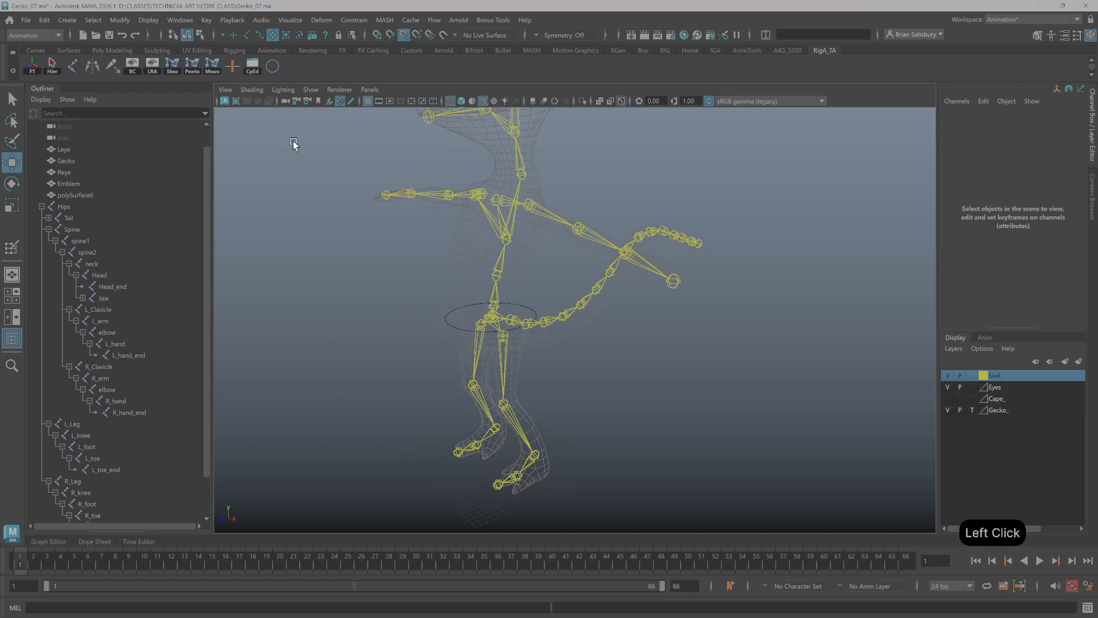
drag(441, 291, 460, 349)
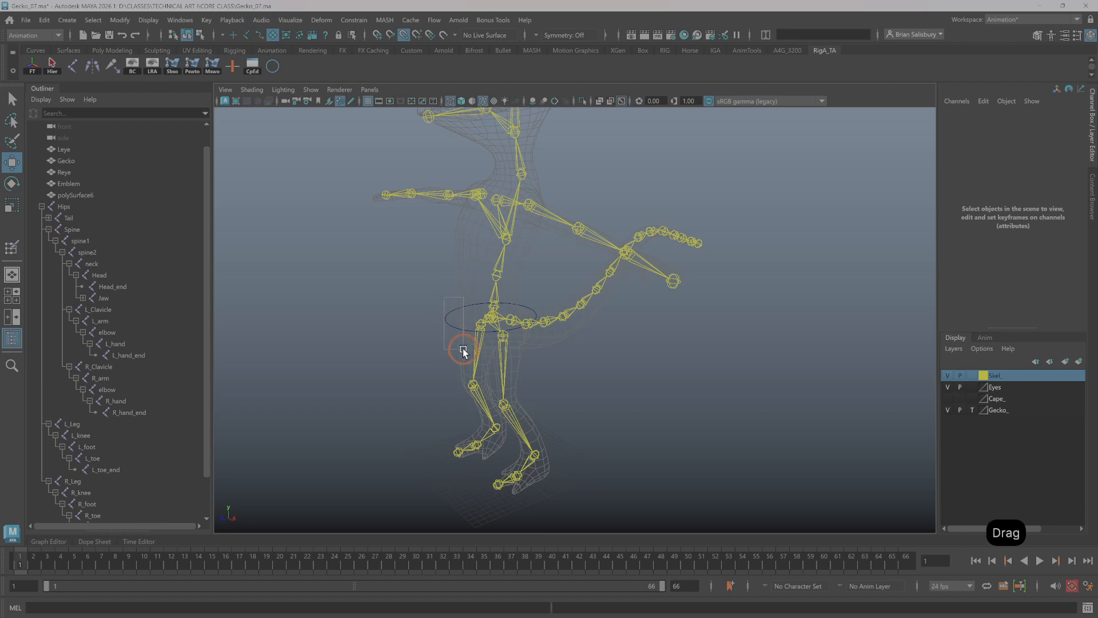
click(258, 36)
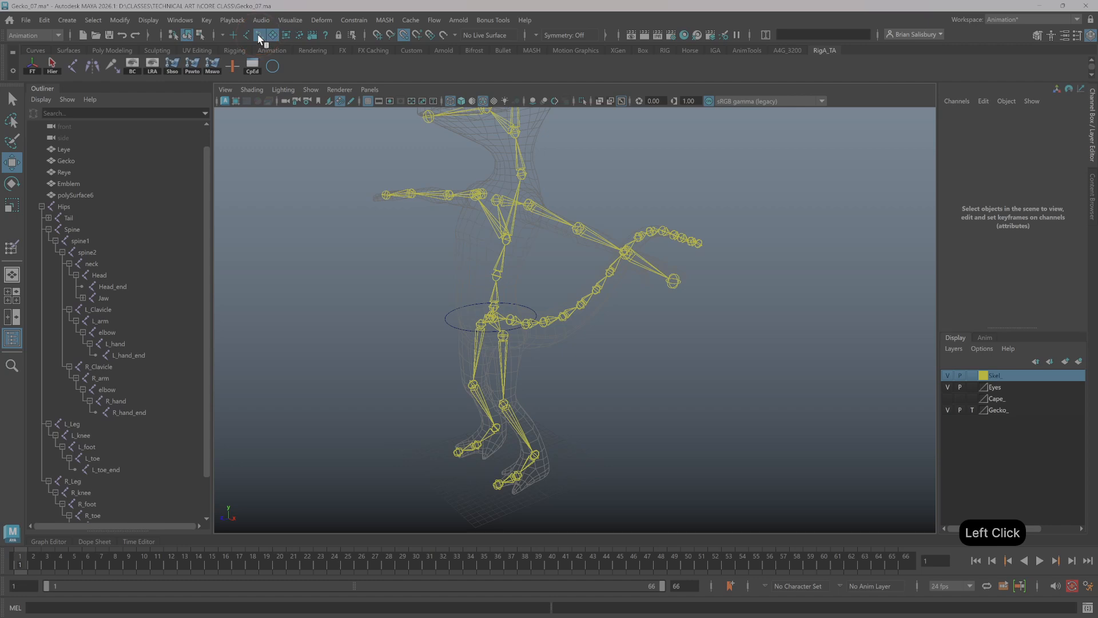
drag(428, 304, 444, 348)
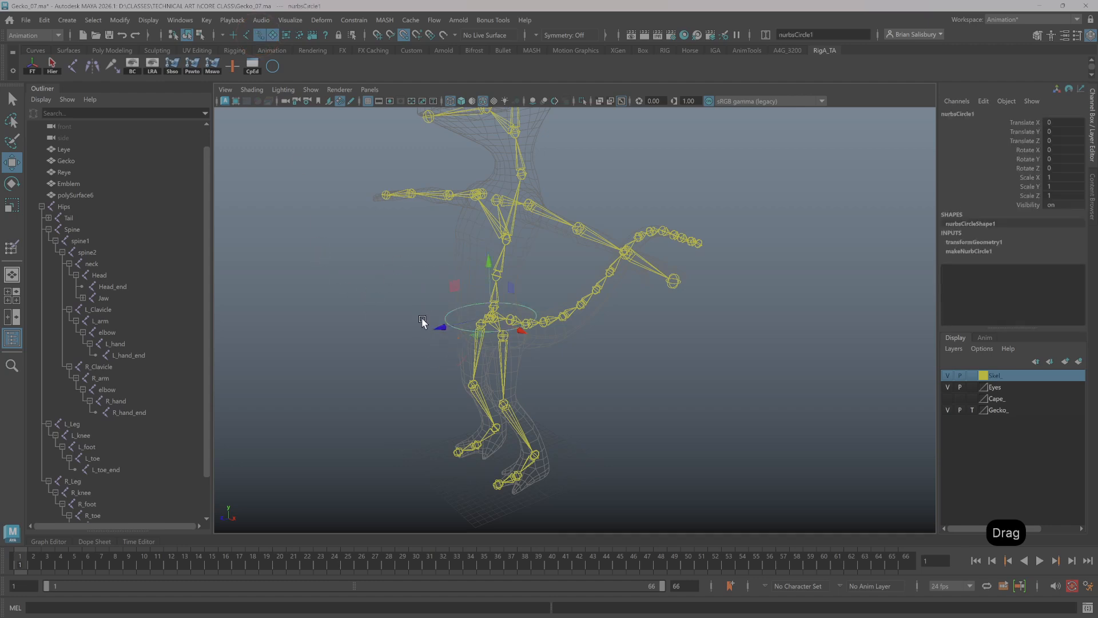
click(246, 36)
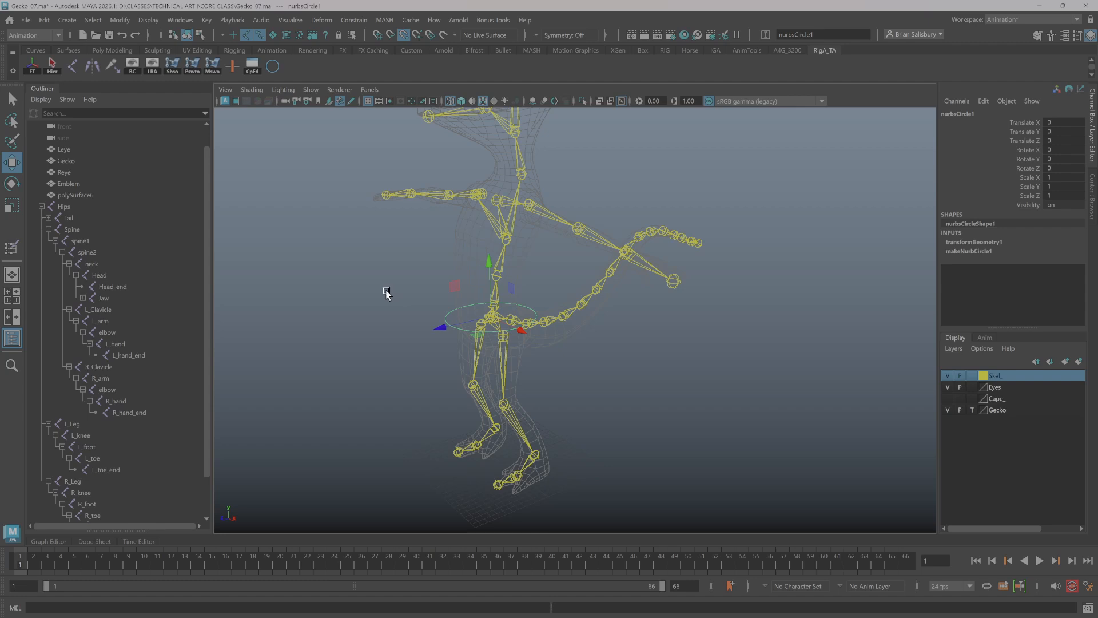
Raise the control vertices on both sides of the hip circle so its sides curve upward, and return to object mode
alt+drag(388, 327, 369, 303)
right_click(426, 309)
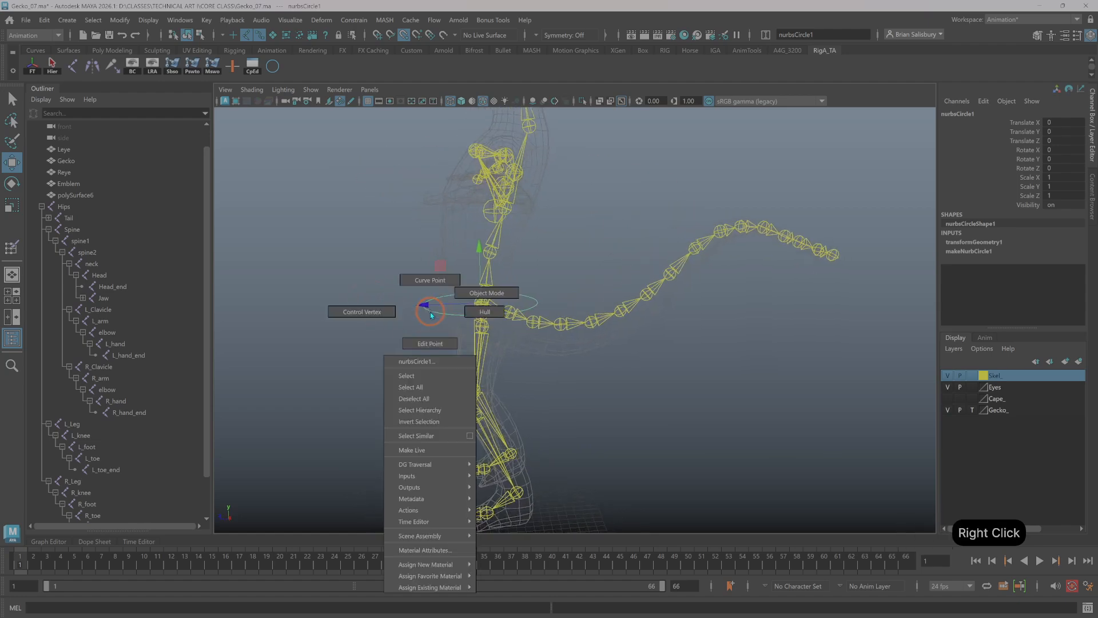
right_drag(431, 315, 363, 312)
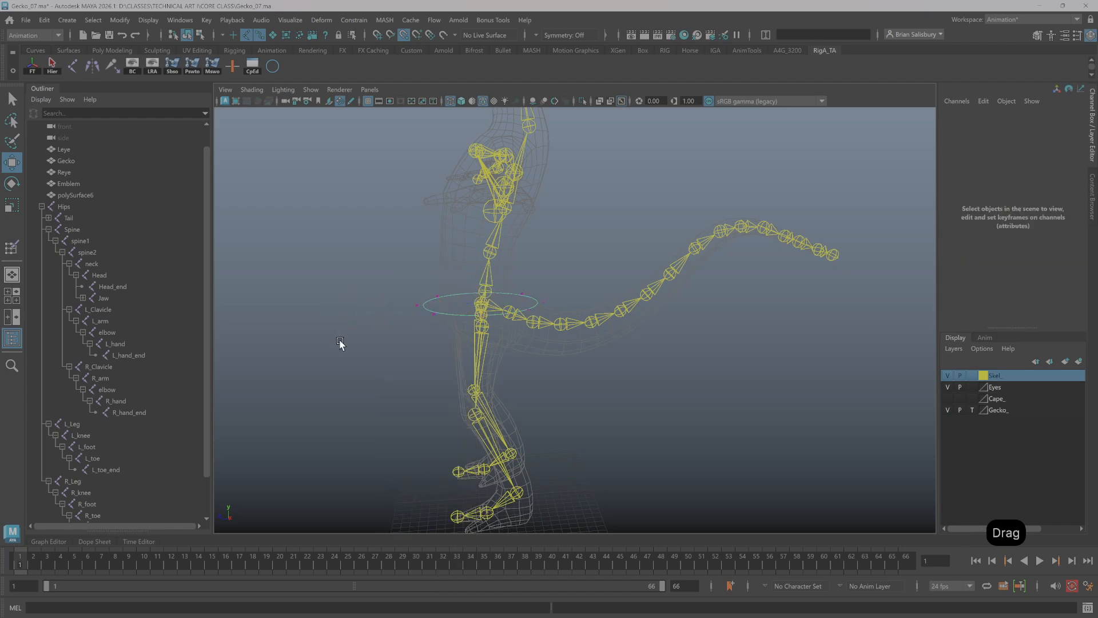
alt+drag(340, 342, 458, 360)
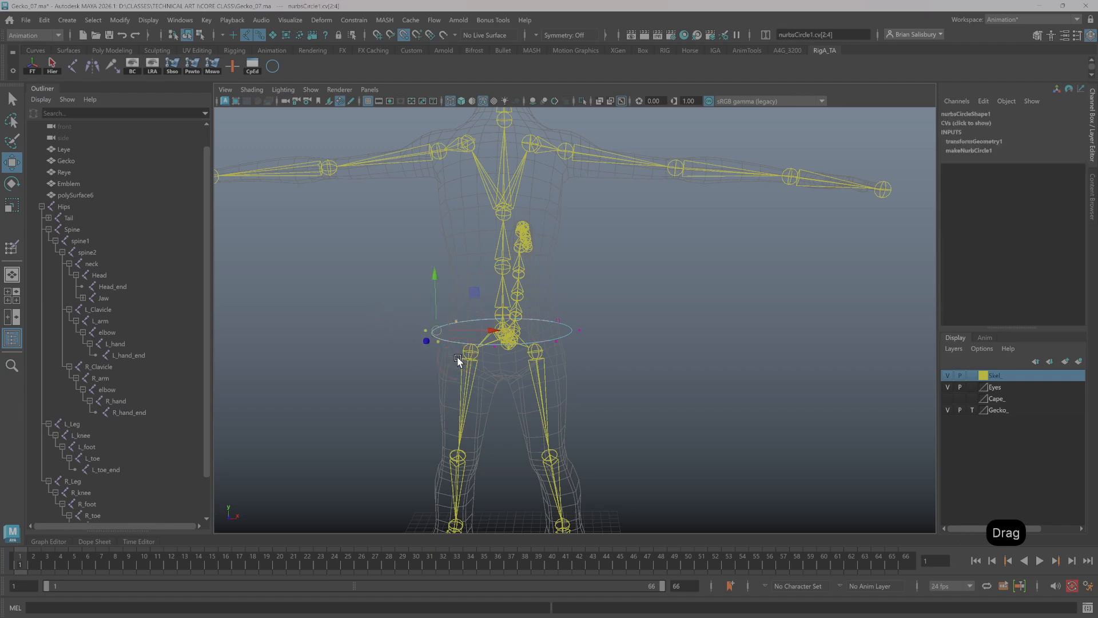
shift+drag(593, 305, 553, 359)
drag(502, 275, 515, 260)
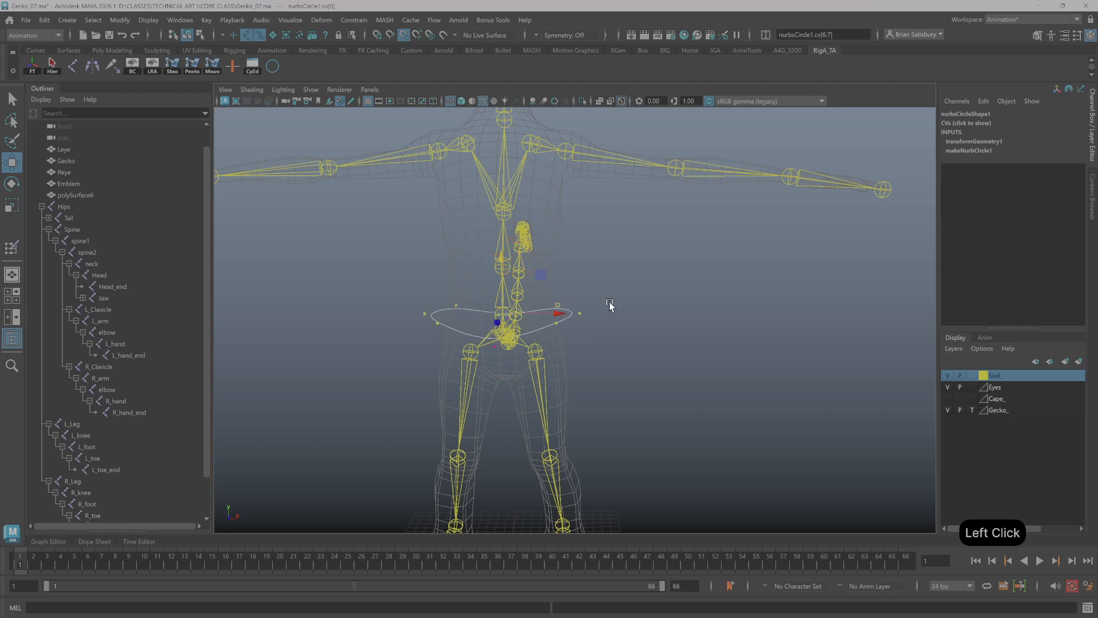
right_drag(611, 301, 652, 287)
click(653, 288)
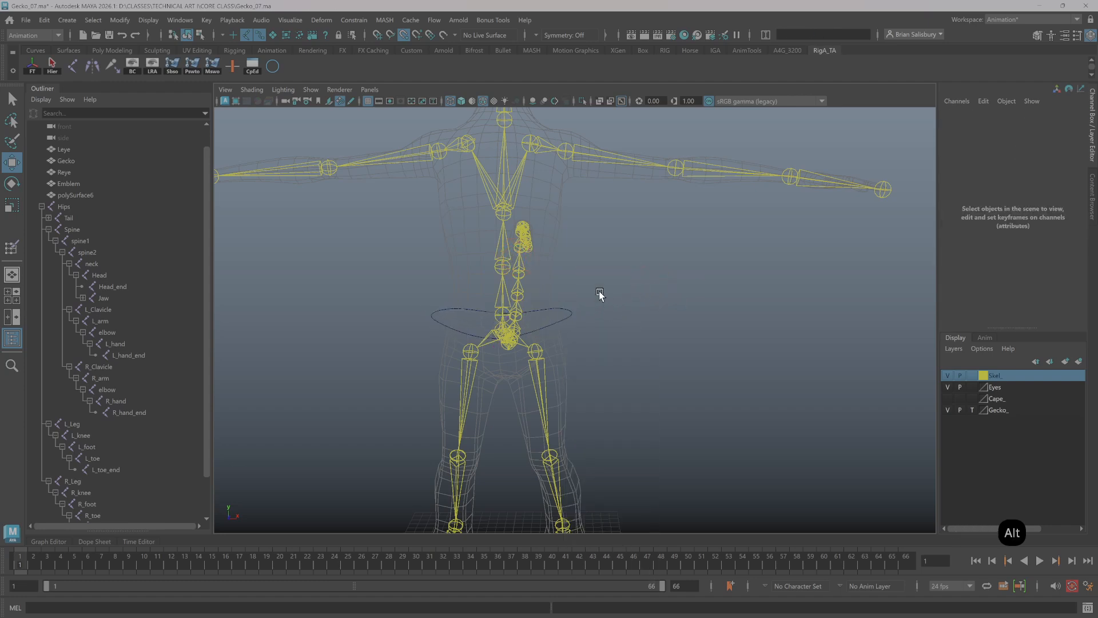
Examine the reshaped hip circle and the surrounding spine, head, arm and tail joints from several angles
alt+drag(598, 297, 566, 282)
alt+right_drag(687, 424, 692, 393)
mouse_move(669, 390)
alt+mouse_down()
mouse_move(630, 385)
mouse_move(662, 387)
mouse_move(625, 355)
mouse_move(652, 385)
alt+mouse_up()
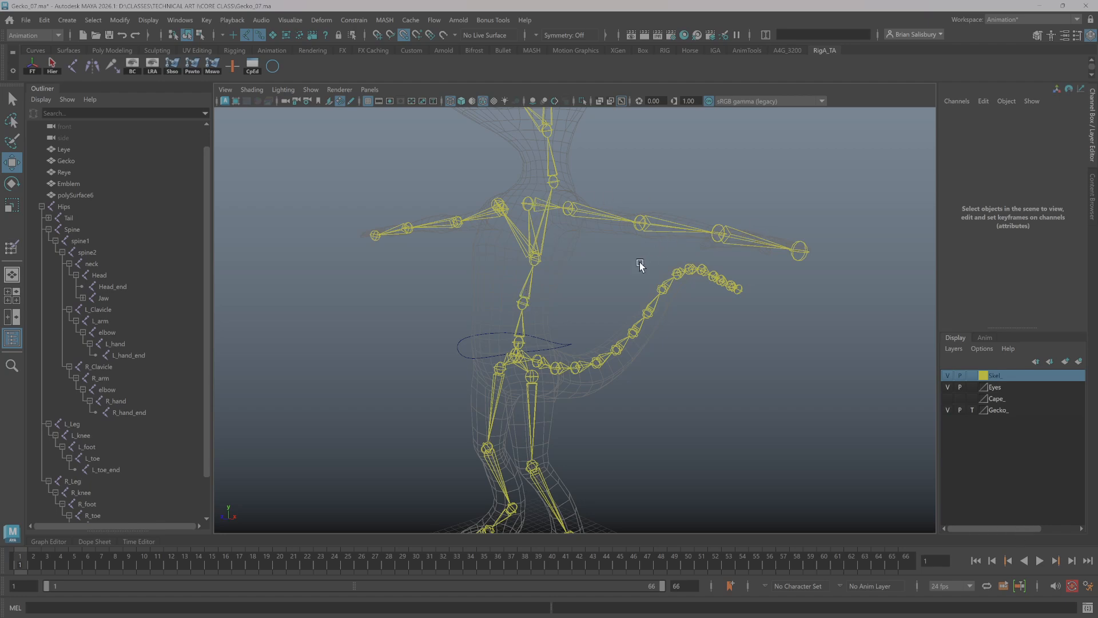
alt+middle_drag(642, 265, 566, 245)
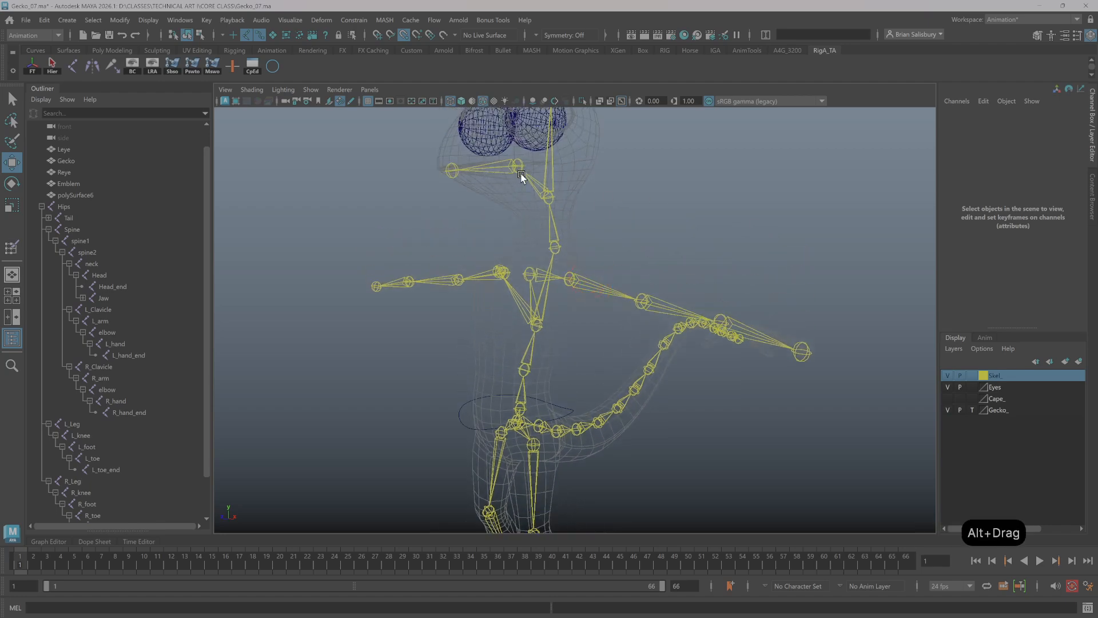
alt+drag(520, 175, 566, 286)
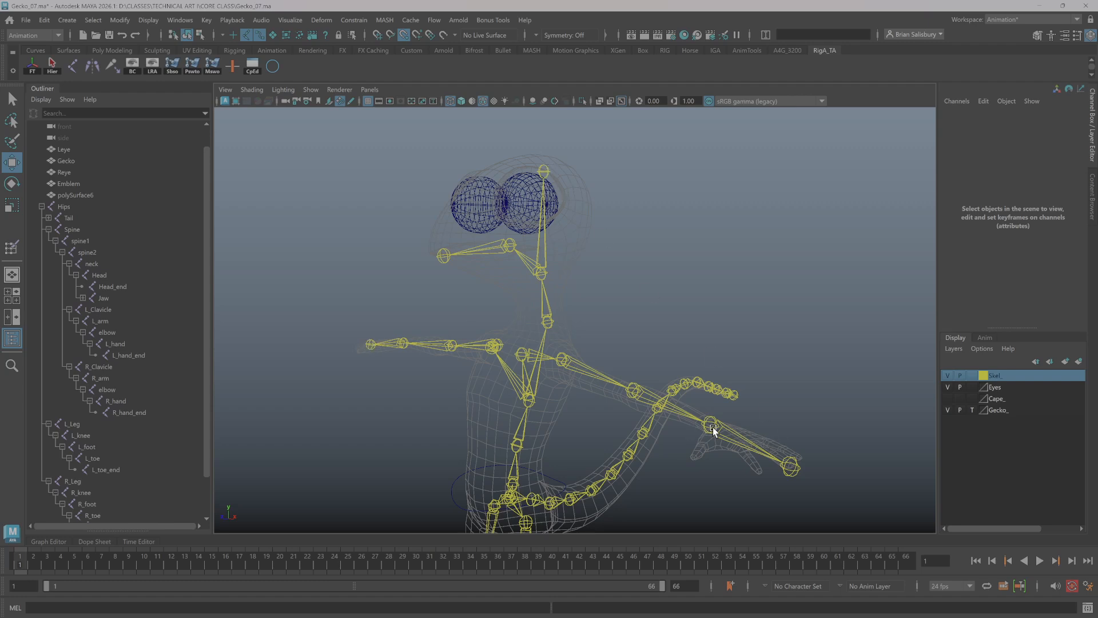
alt+drag(712, 427, 544, 353)
alt+middle_drag(437, 434, 424, 306)
alt+middle_drag(355, 354, 356, 385)
alt+drag(356, 387, 362, 377)
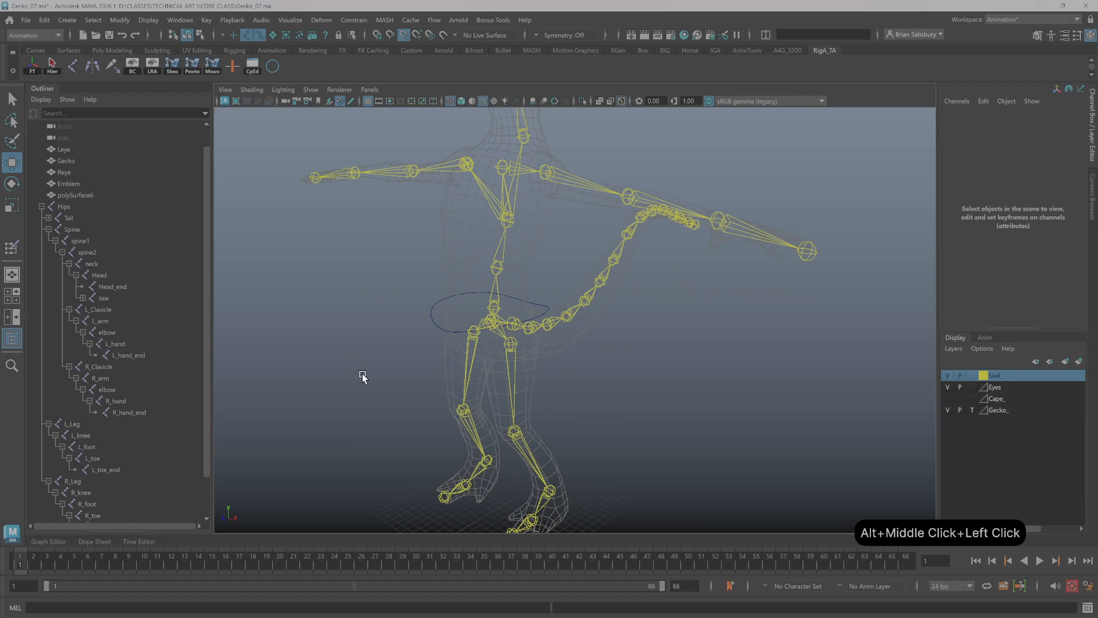
Create a second NURBS circle with radius 1, Y normal axis and 8 sections, and scale it uniformly to about 3.871
double_click(272, 67)
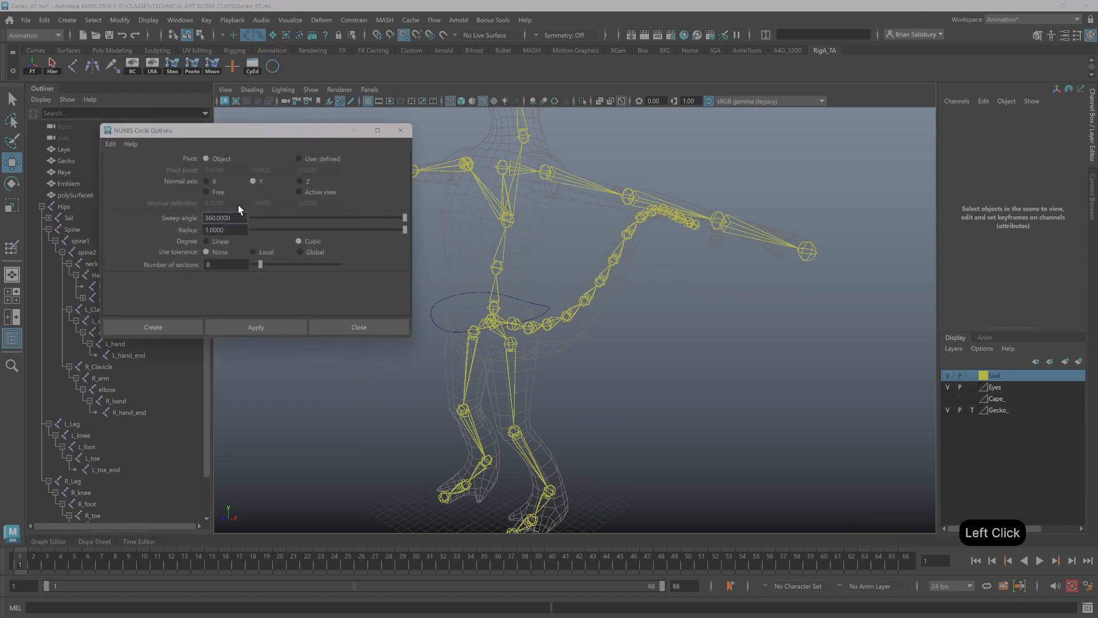
click(165, 327)
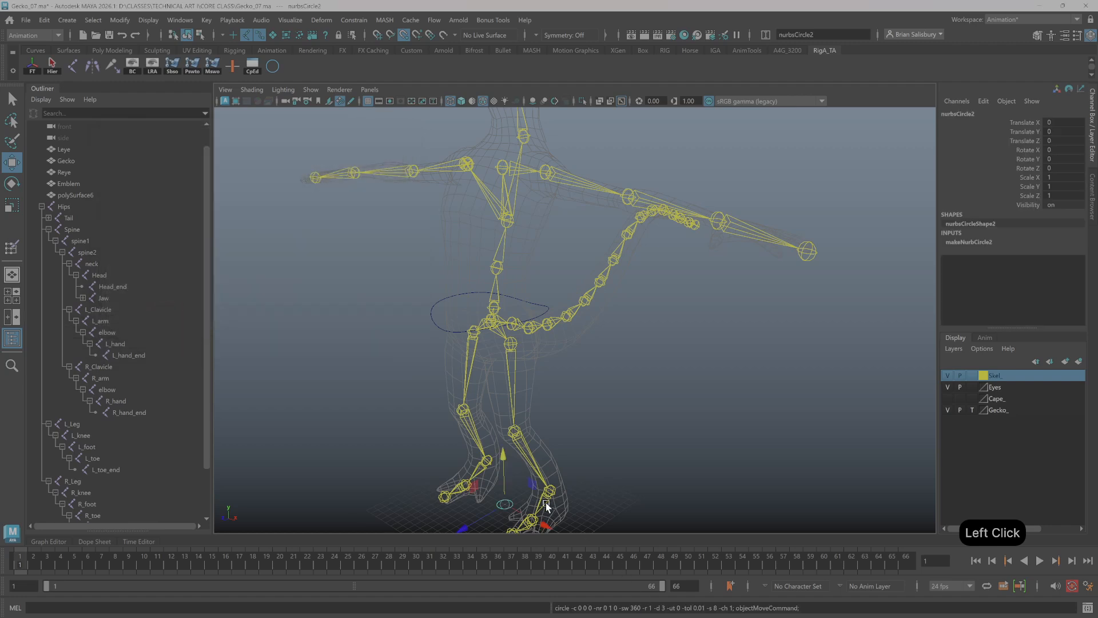
key(r)
drag(510, 513, 542, 511)
key(w)
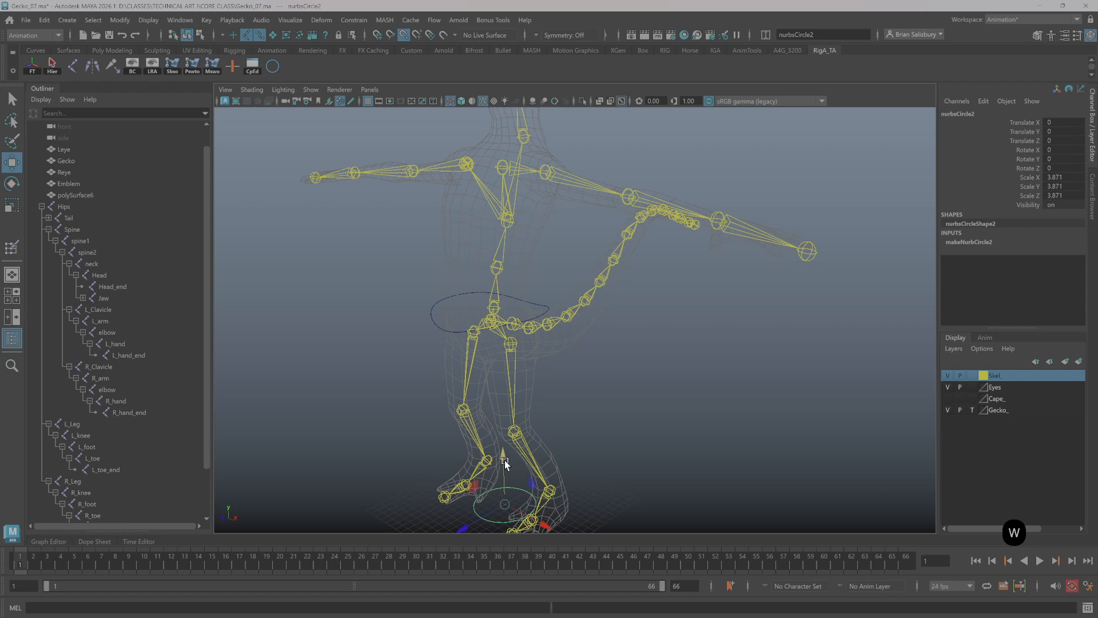
Move the second circle up to the lower spine and snap it onto the Spine joint just above the hips
drag(505, 456, 646, 261)
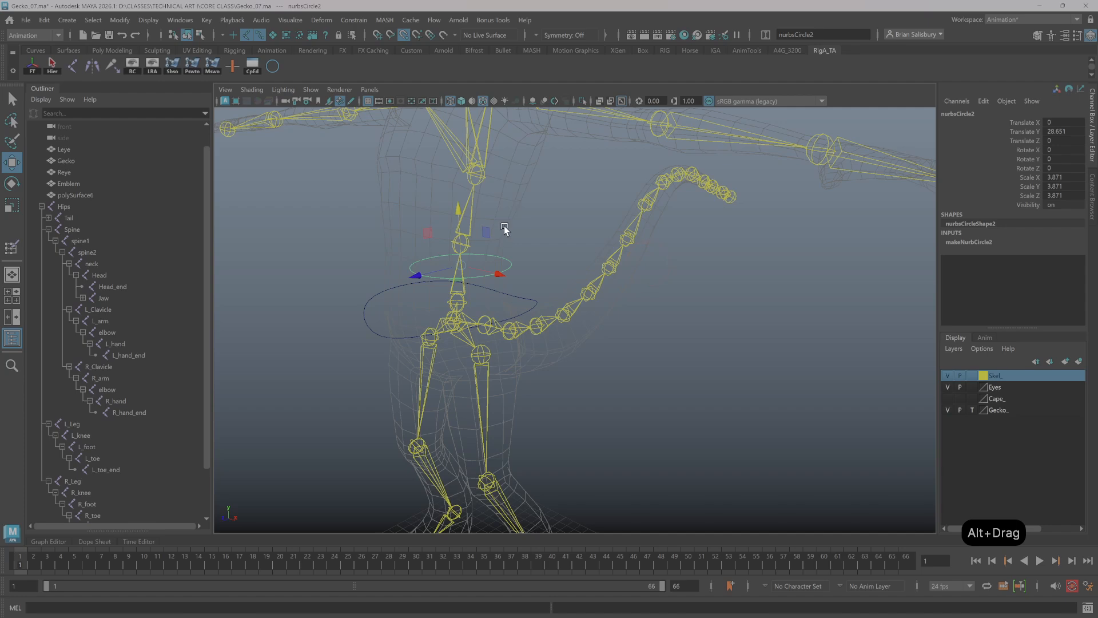
alt+drag(504, 228, 587, 269)
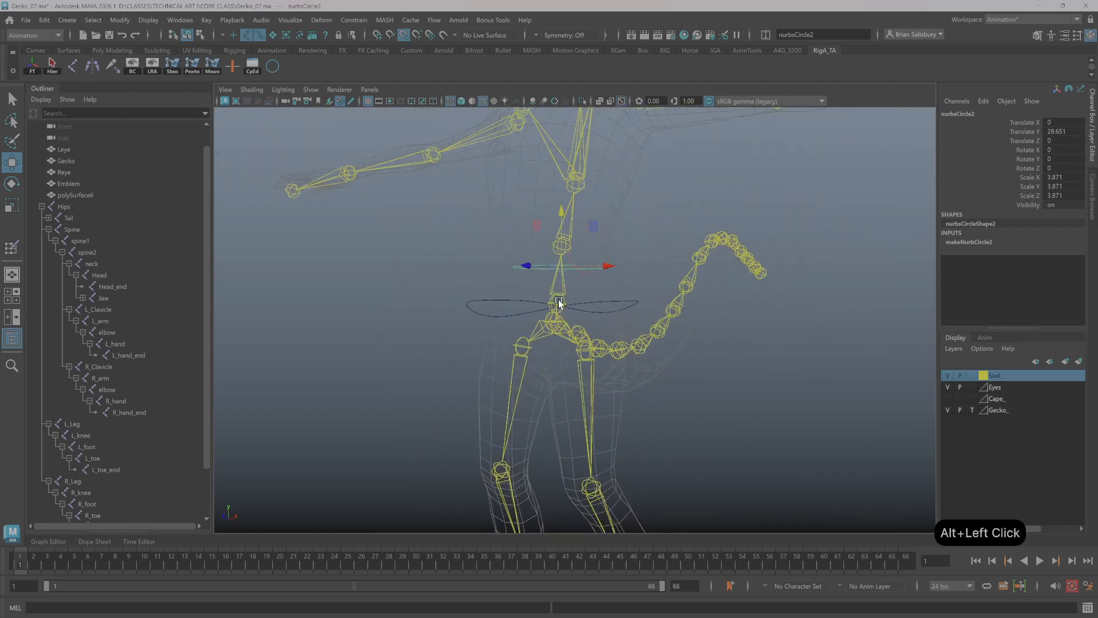
alt+drag(503, 265, 485, 275)
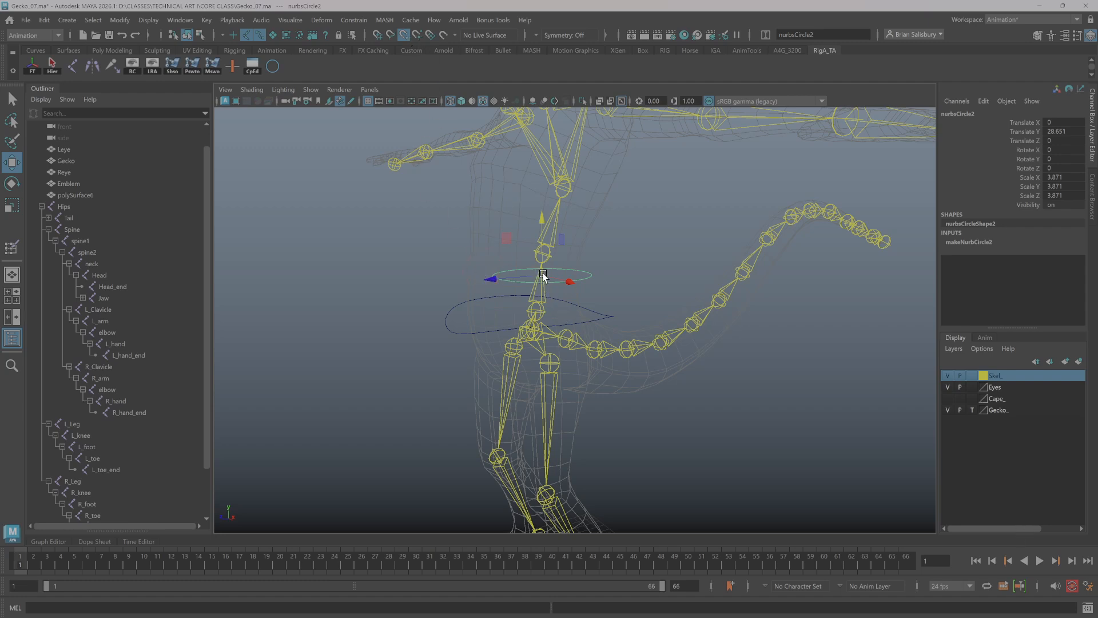
drag(539, 276, 532, 312)
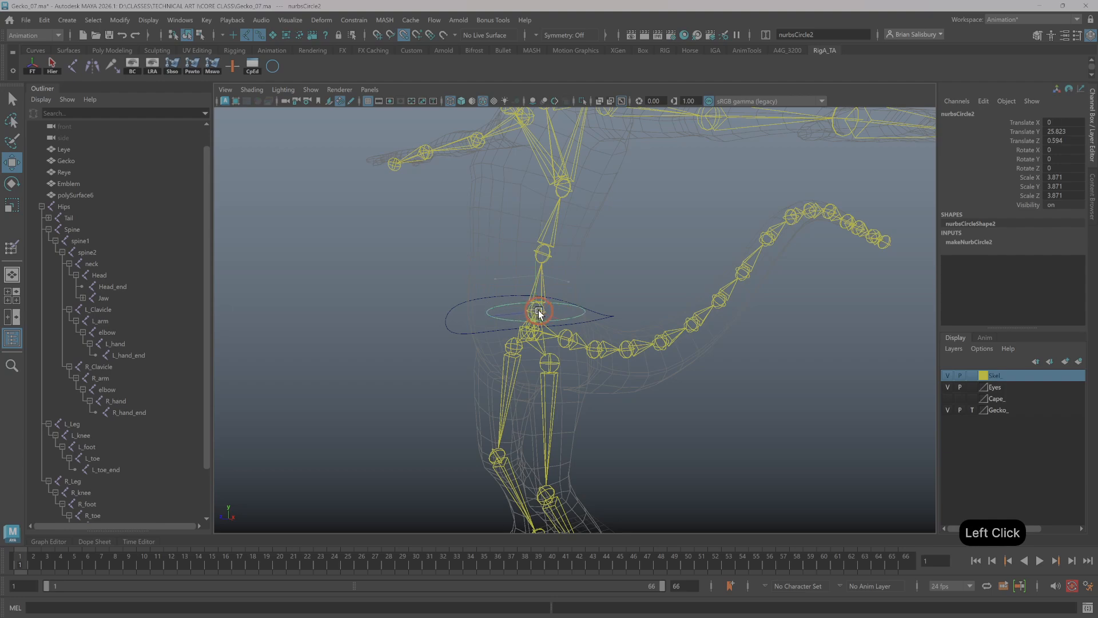
mouse_move(600, 275)
alt+mouse_down()
mouse_move(627, 266)
mouse_move(588, 270)
mouse_move(599, 267)
alt+mouse_up()
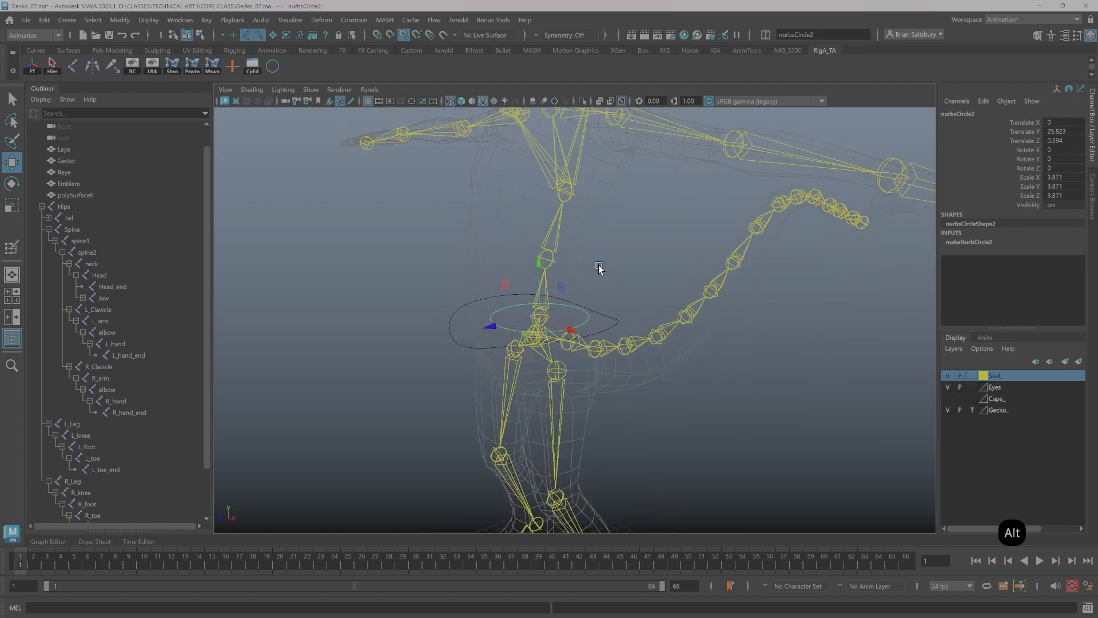
Scale the spine circle uniformly to about 5.942
key(r)
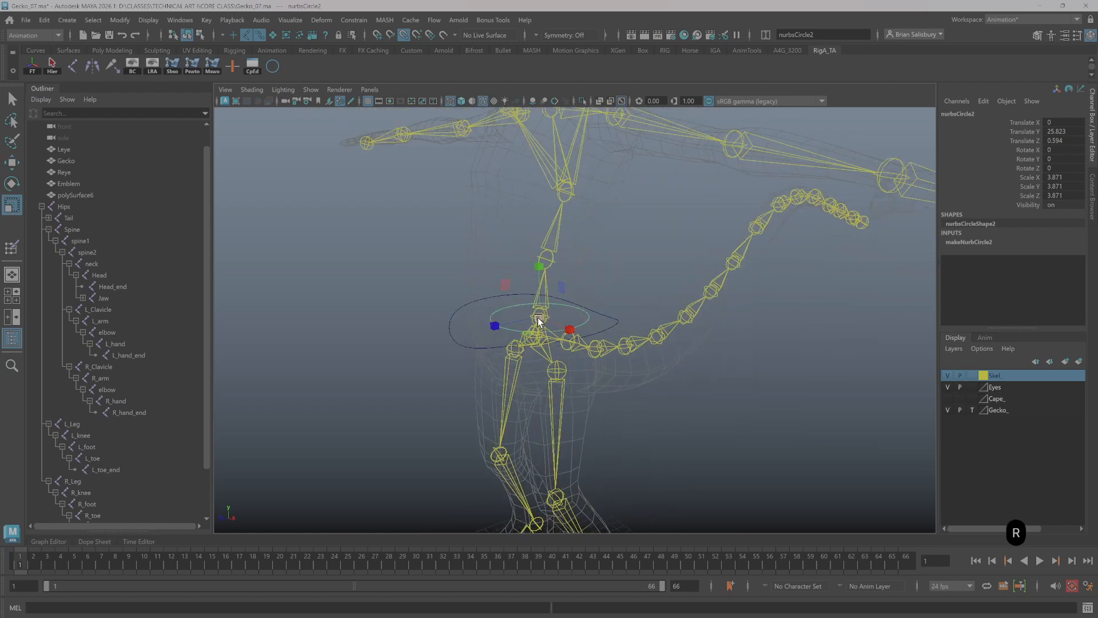
drag(540, 316, 550, 320)
drag(563, 320, 579, 295)
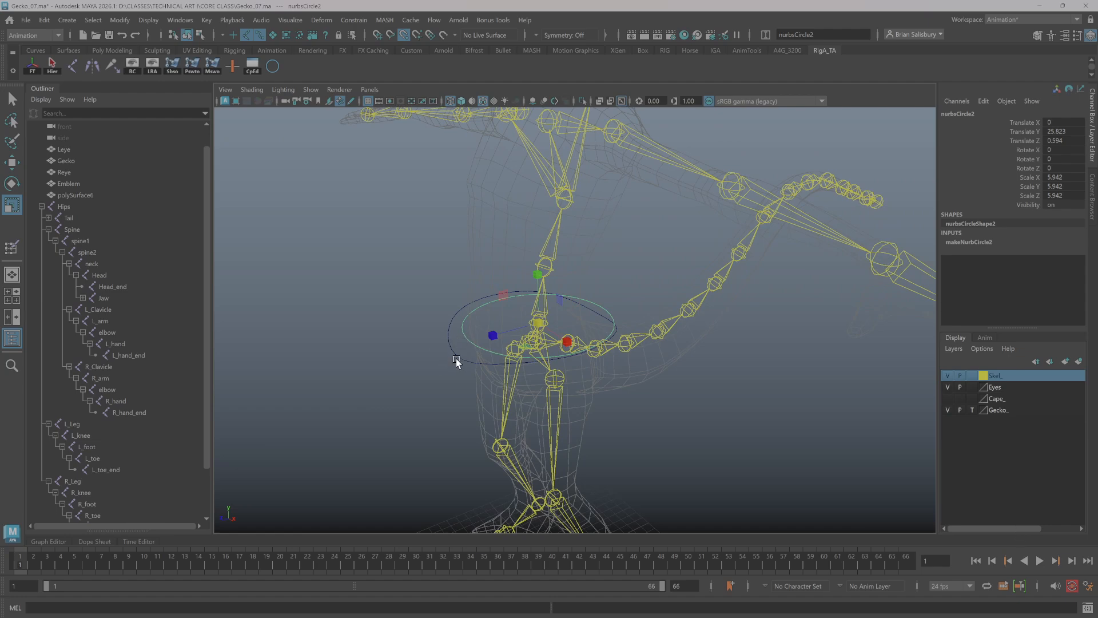
Select the spine circle's whole hull and, with point snapping off, raise its control vertices slightly above the hip circle
right_drag(468, 338, 406, 335)
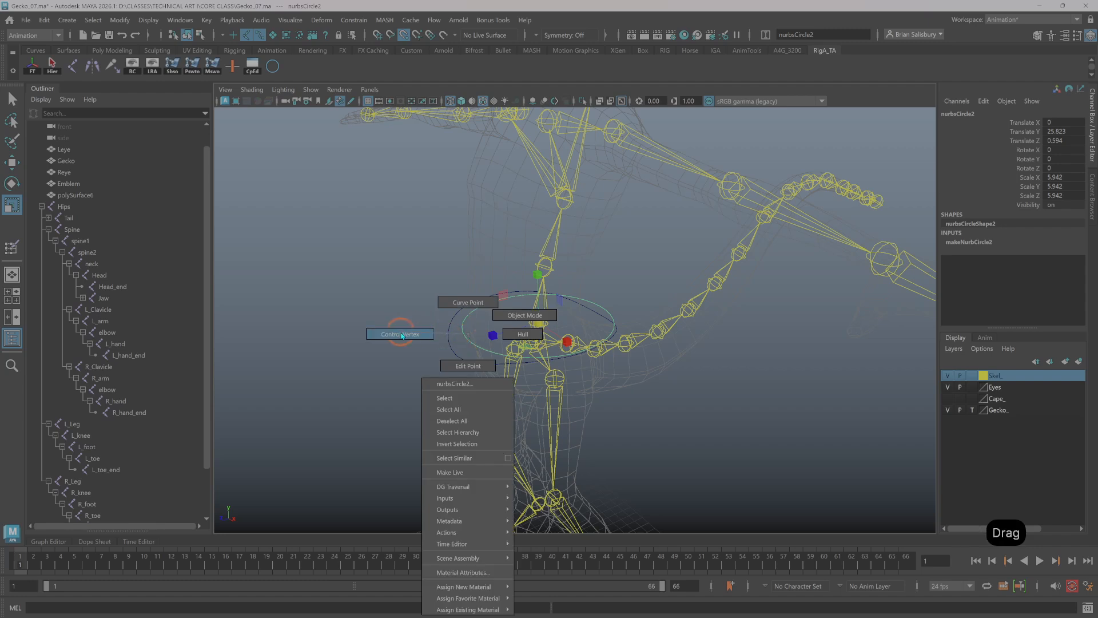
right_drag(402, 336, 505, 337)
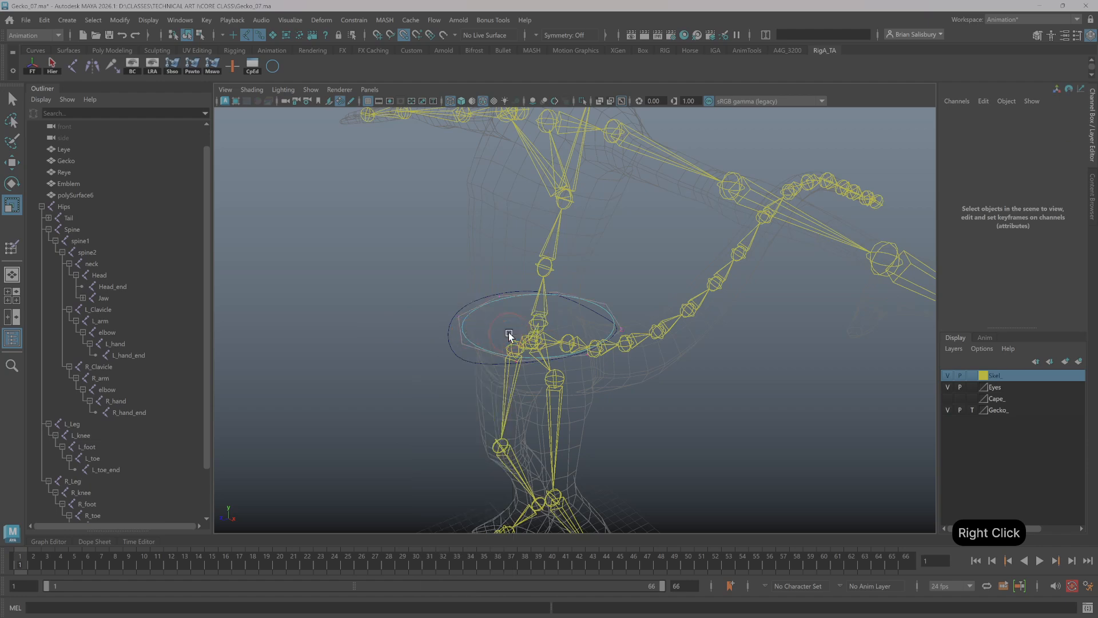
click(456, 337)
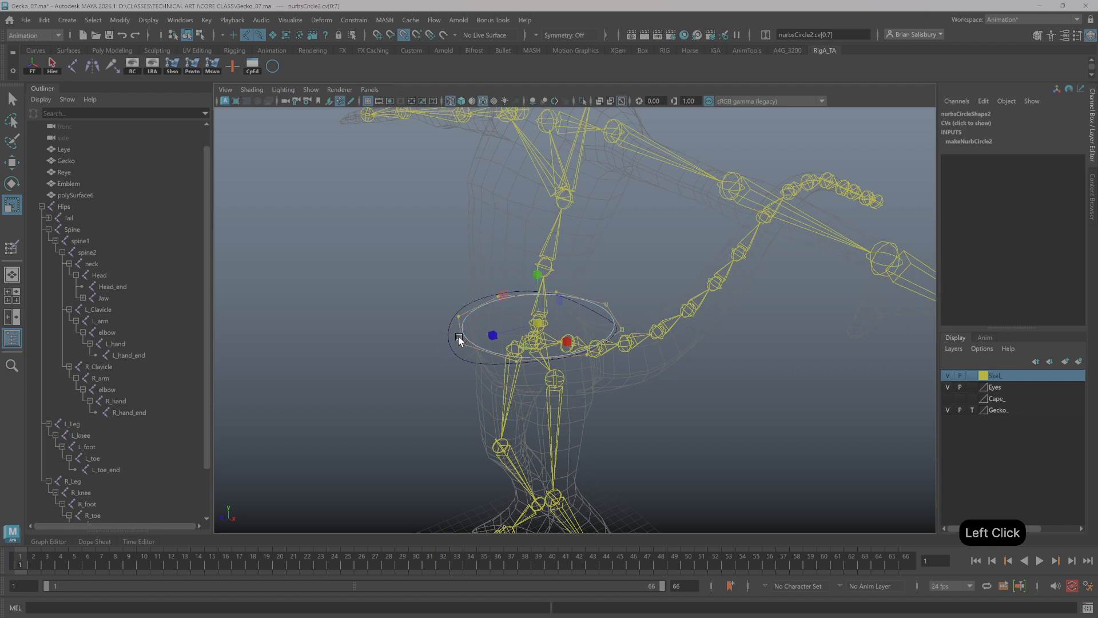
key(w)
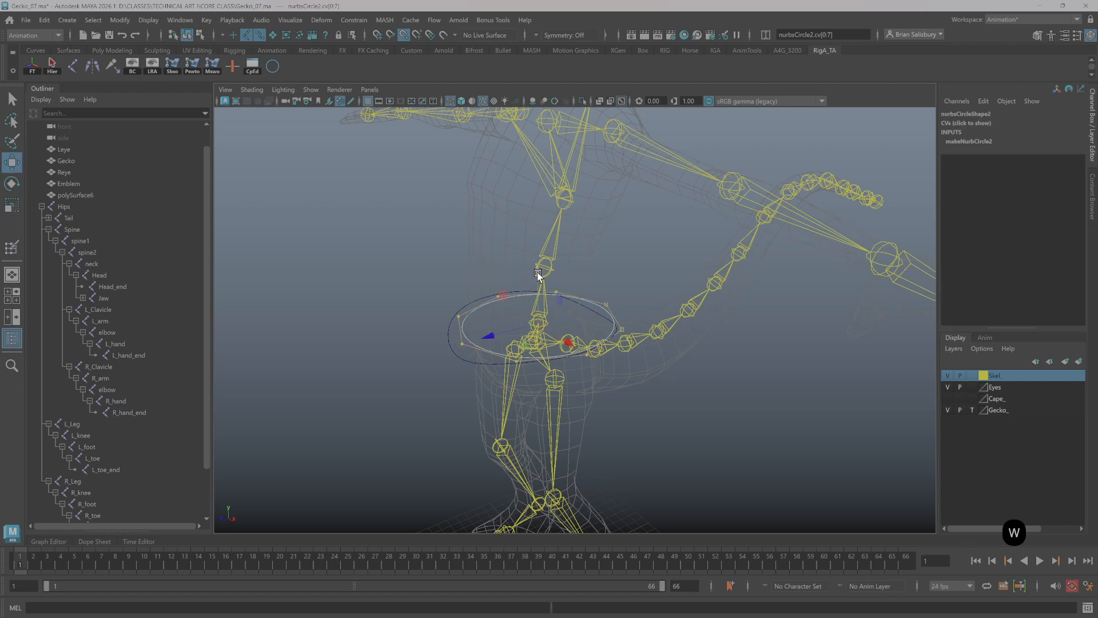
drag(537, 275, 538, 267)
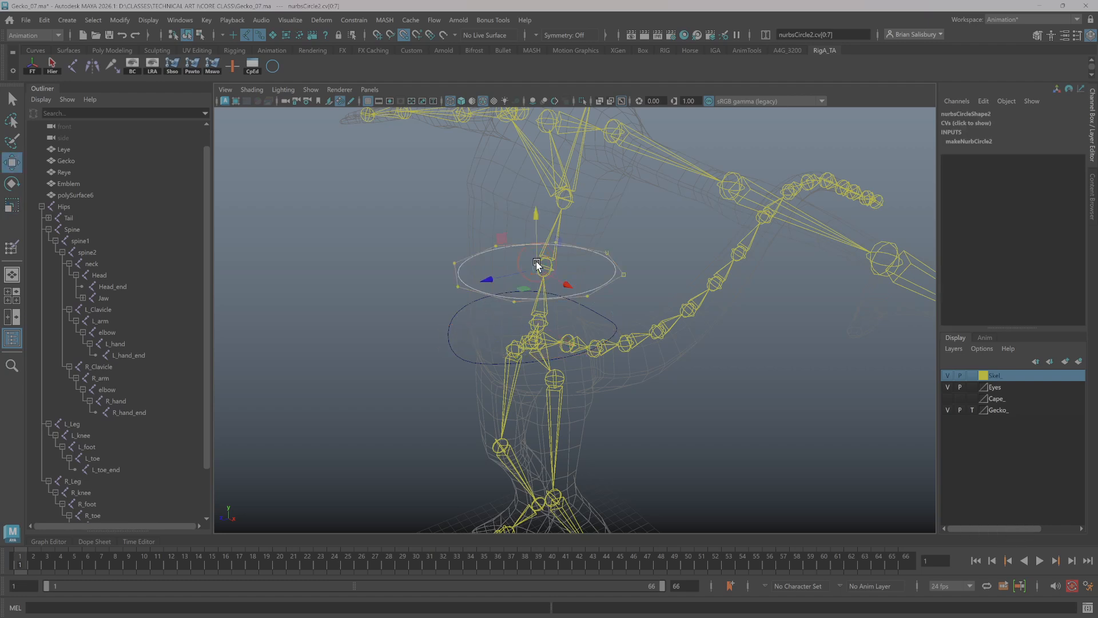
key(z)
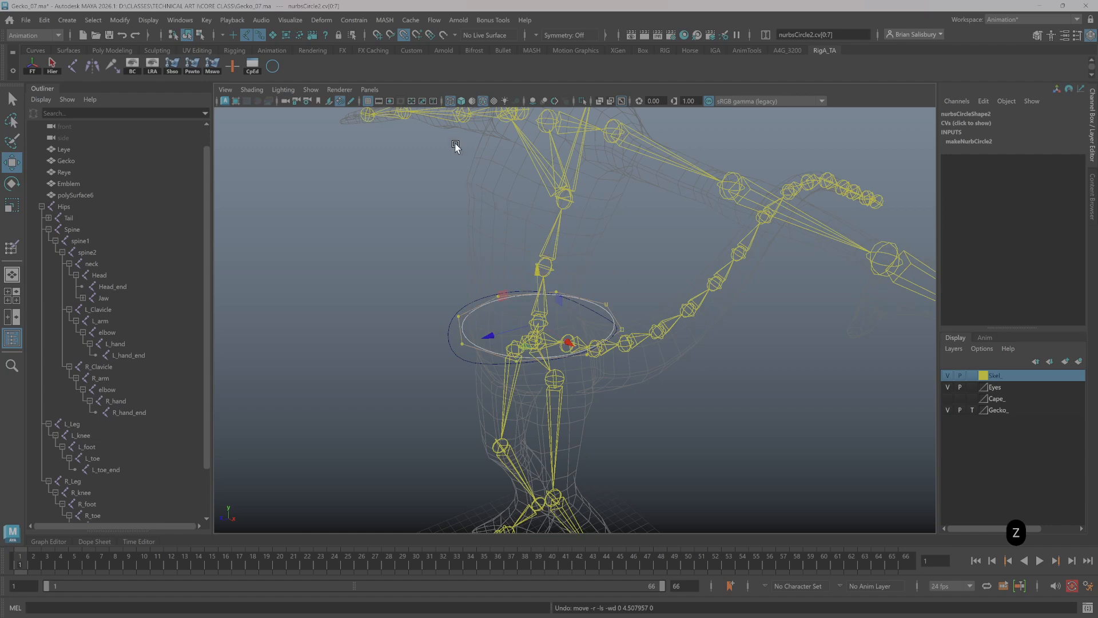
click(404, 34)
drag(539, 270, 484, 249)
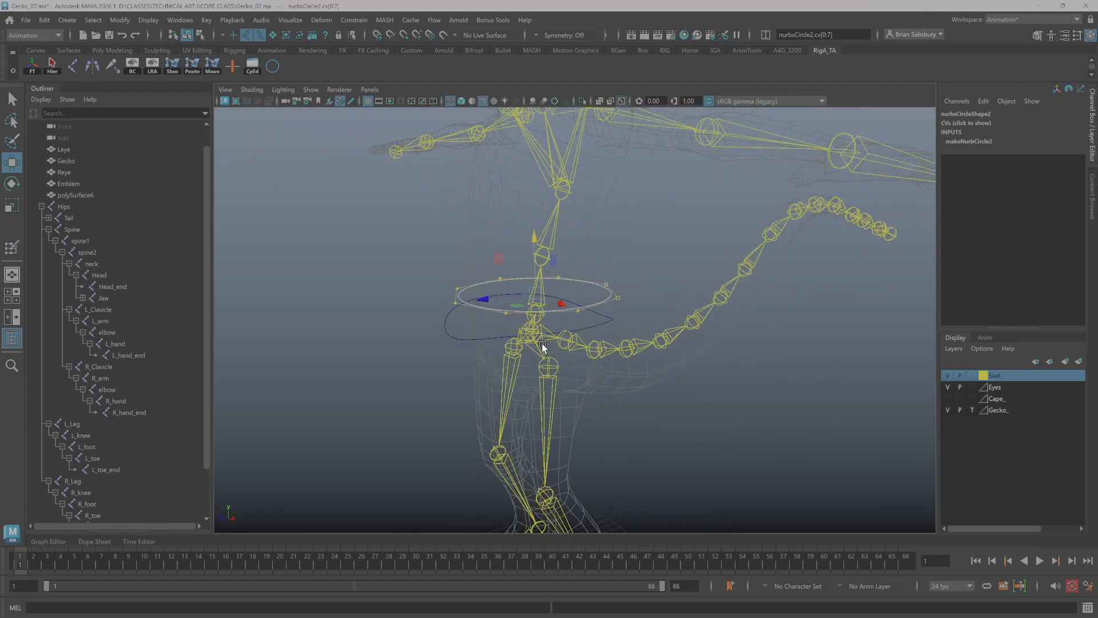
Rotate all the spine circle's control vertices slightly so the ring slopes down toward the tail, and return to object selection
alt+drag(538, 320, 629, 294)
click(568, 281)
right_drag(568, 282, 642, 284)
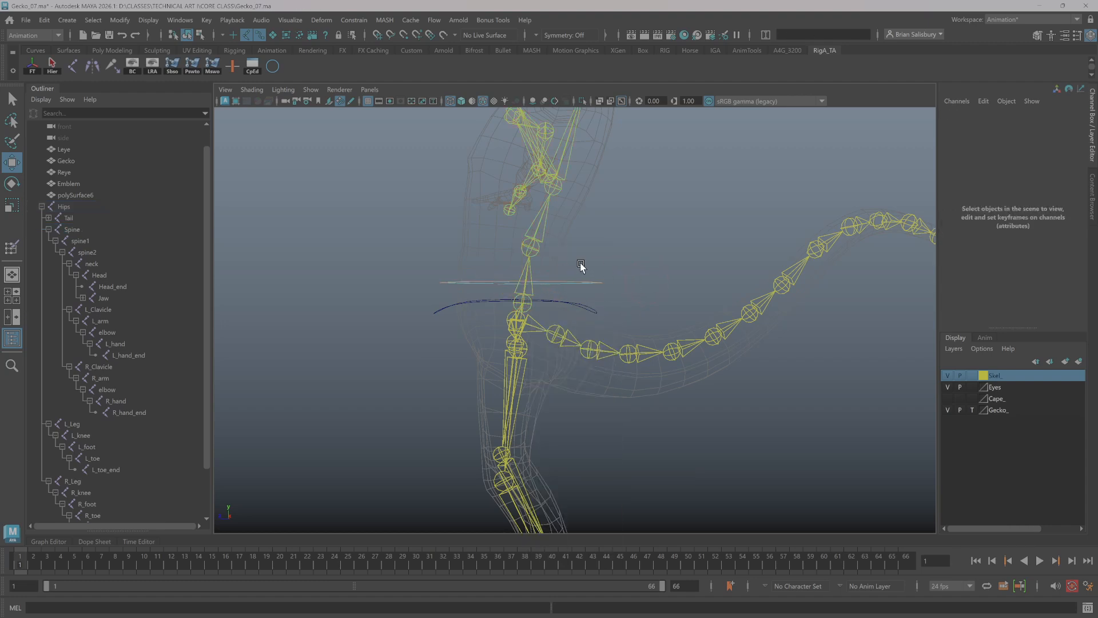
click(583, 294)
click(582, 276)
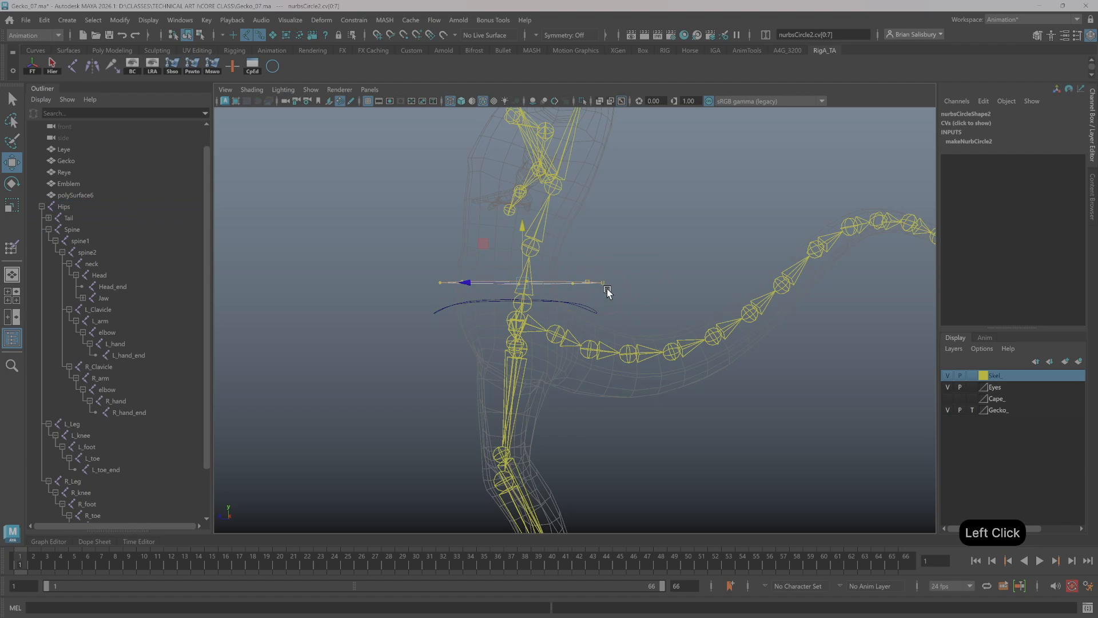
key(e)
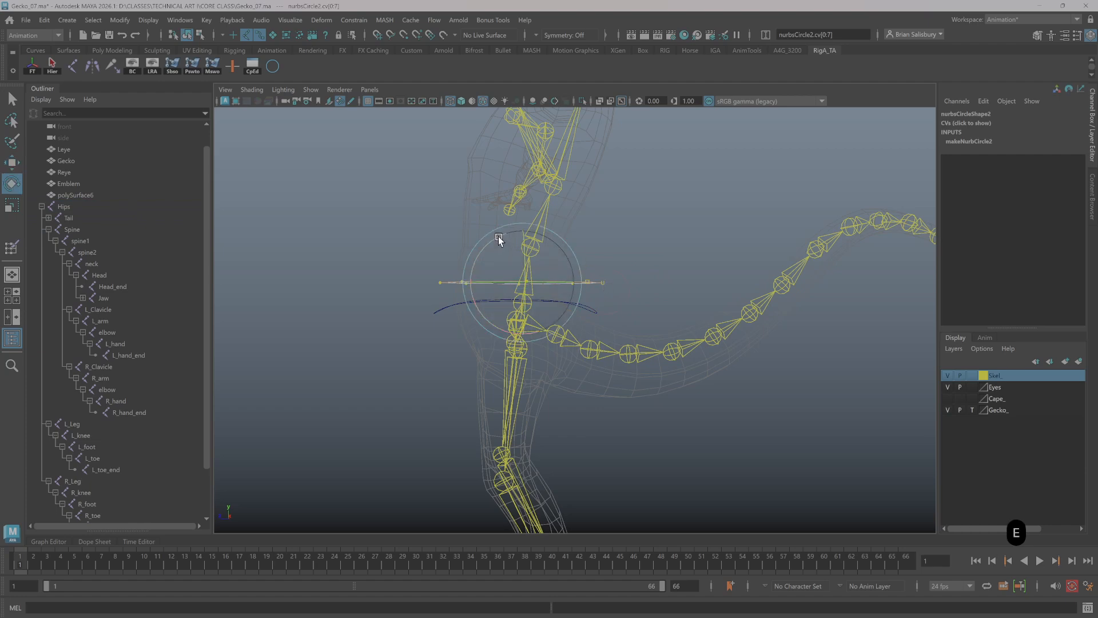
mouse_move(498, 235)
mouse_down()
mouse_move(508, 239)
mouse_move(482, 239)
mouse_move(506, 238)
mouse_up()
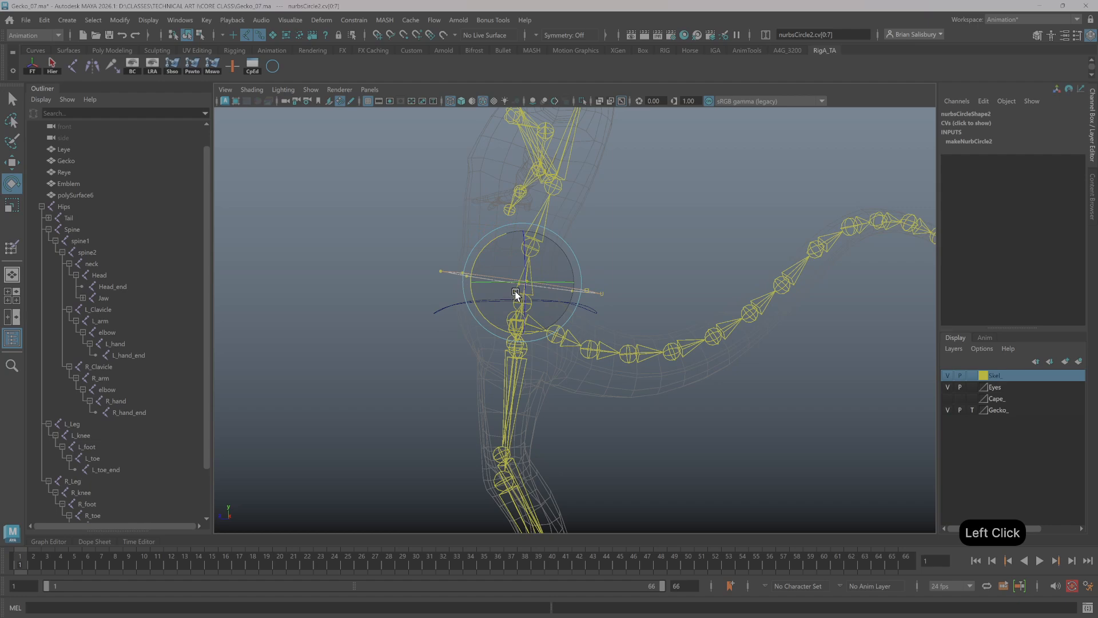
right_drag(343, 208, 381, 184)
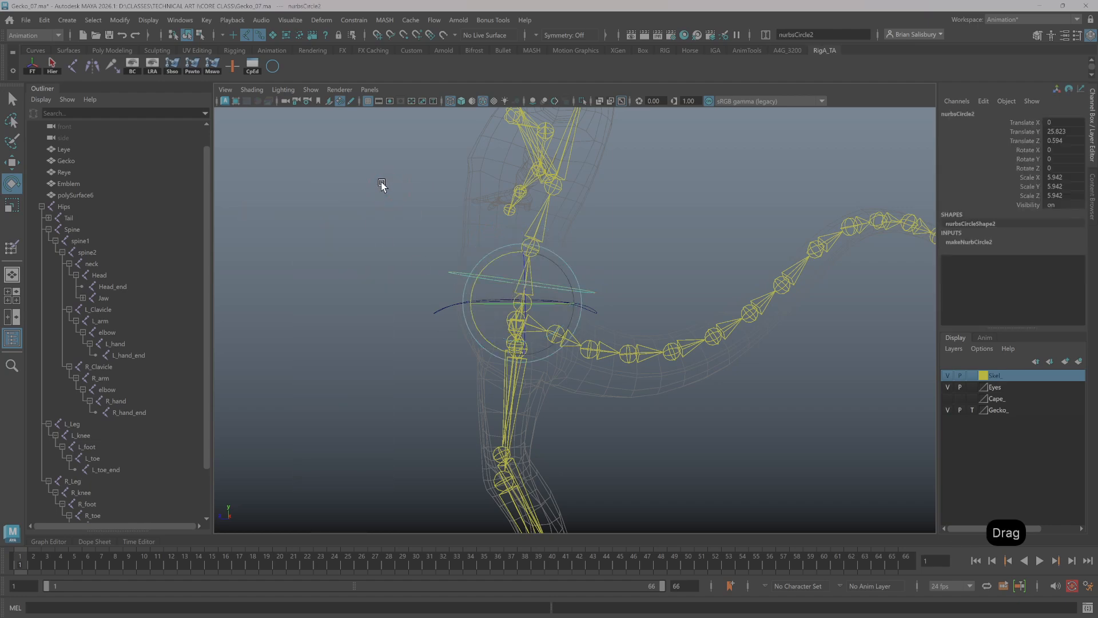
click(376, 187)
click(458, 278)
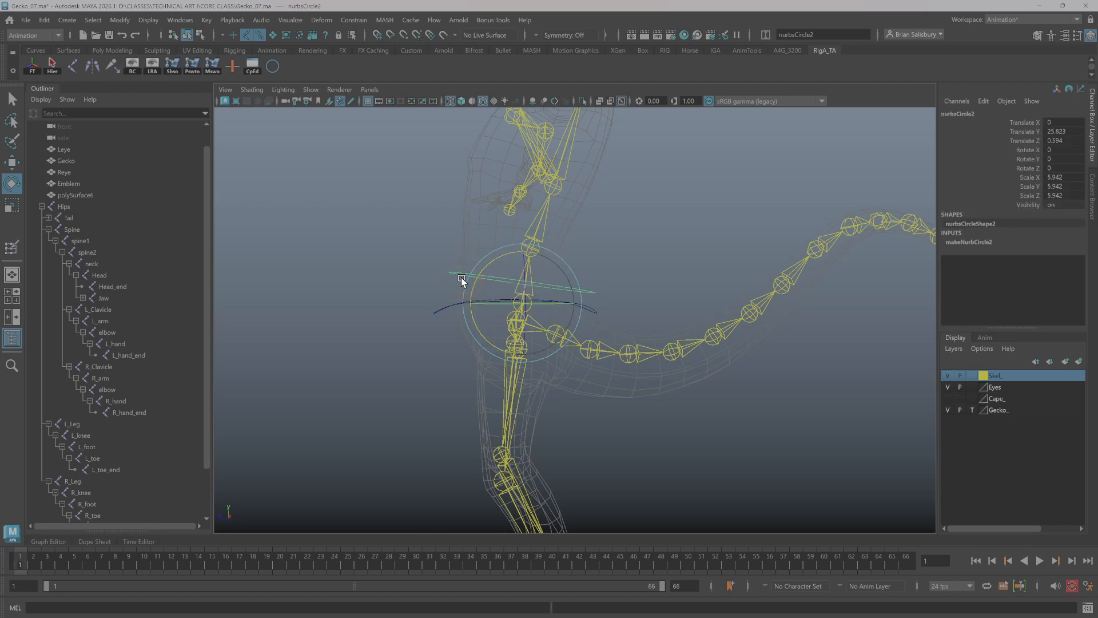
Freeze the spine circle's transformations and check the channel values of the hip and spine circles
key(w)
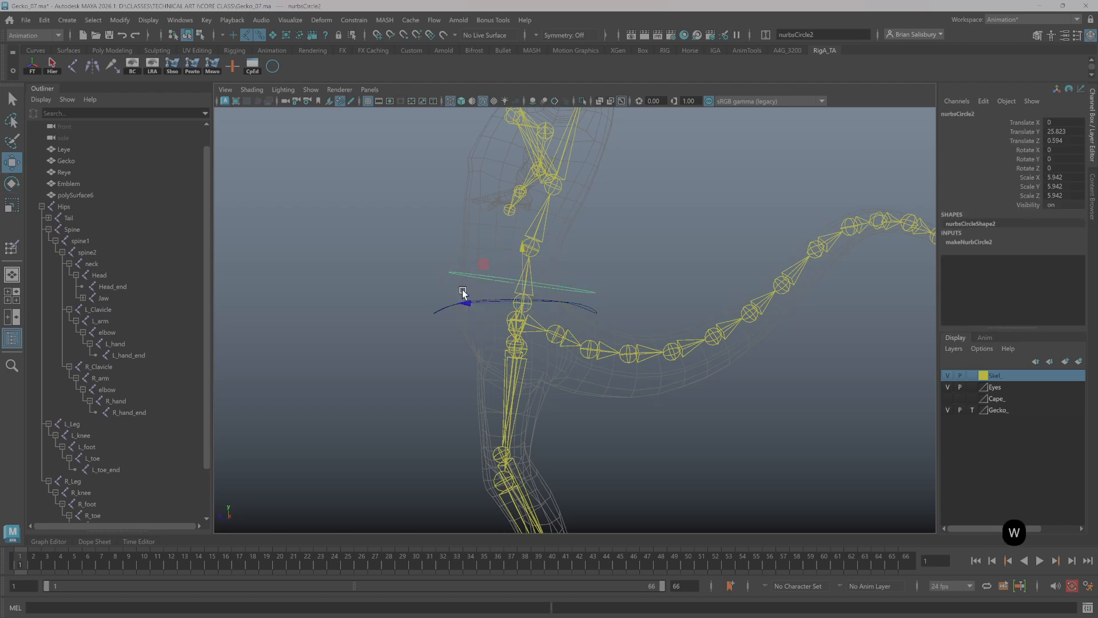
alt+drag(372, 326, 404, 321)
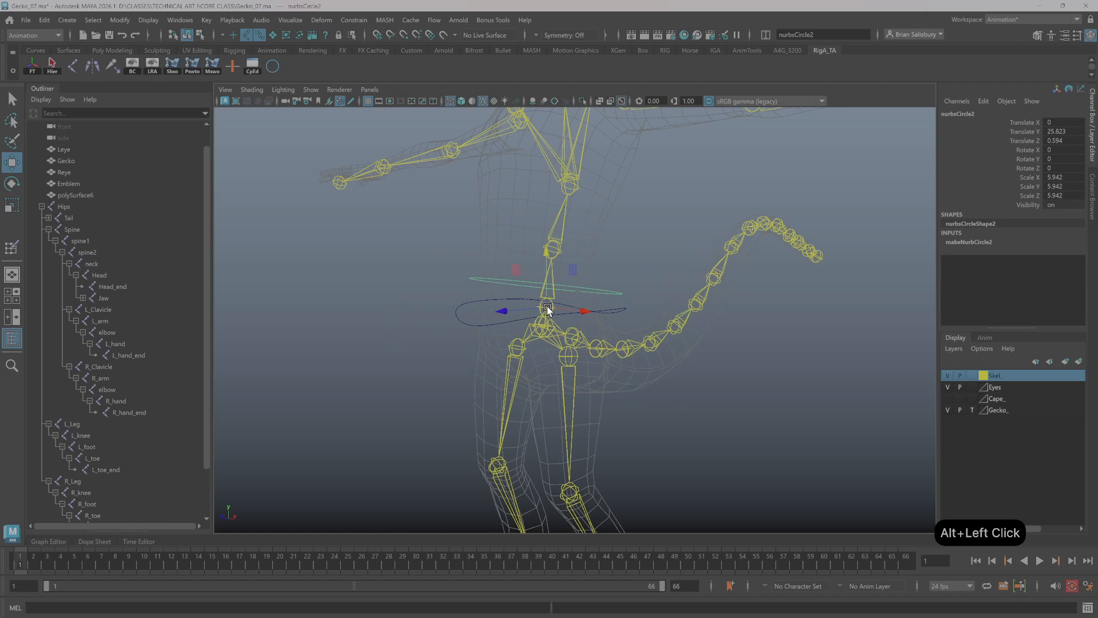
alt+drag(547, 308, 540, 315)
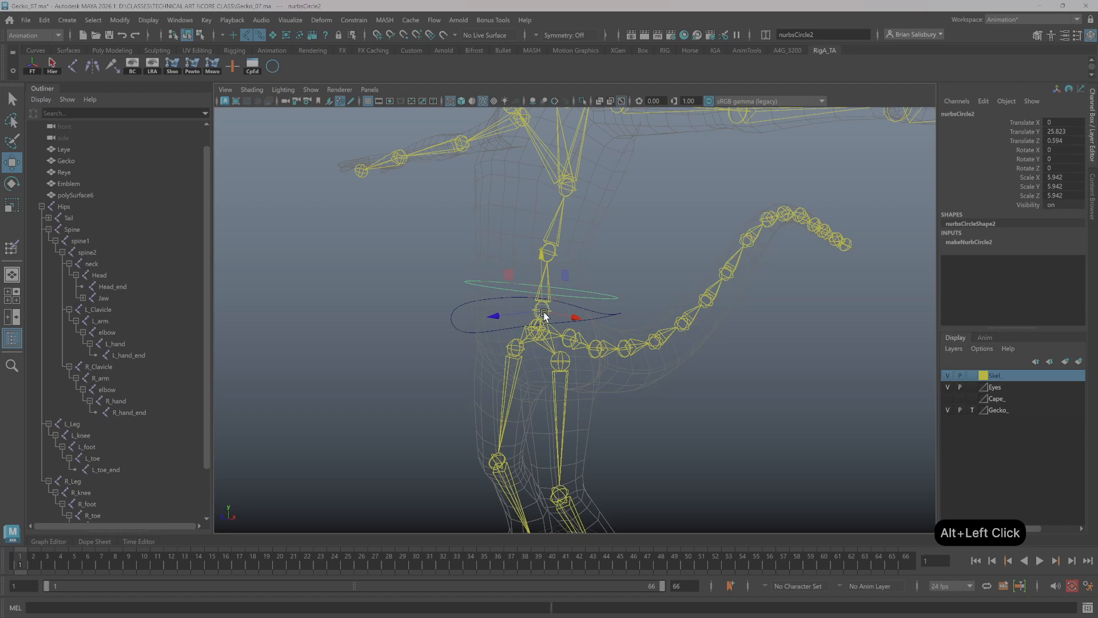
alt+drag(540, 314, 428, 281)
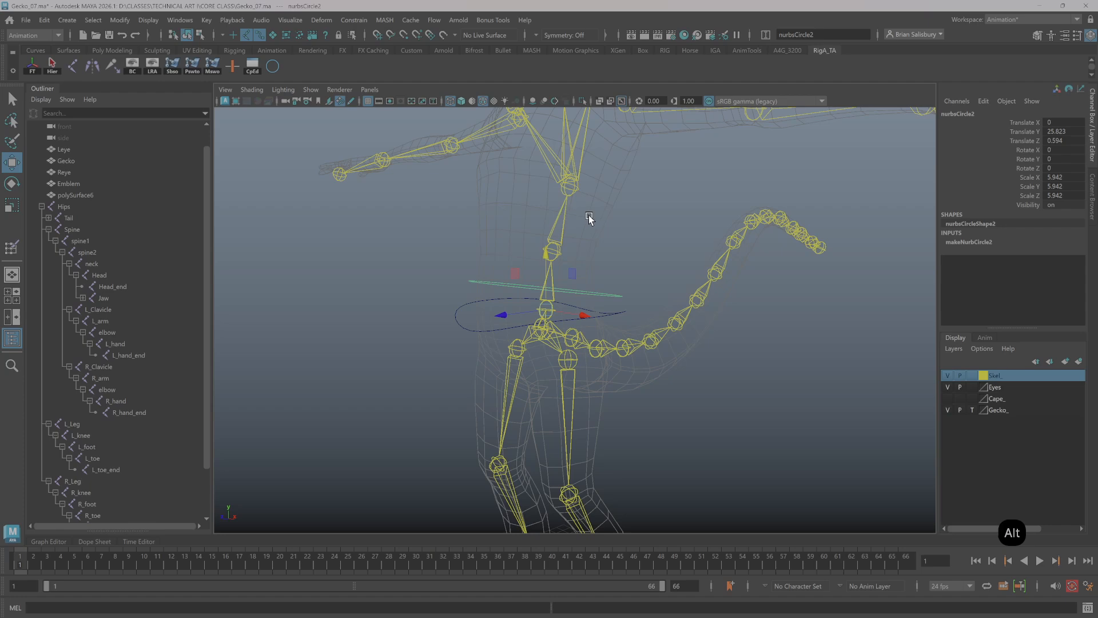
alt+drag(588, 218, 560, 200)
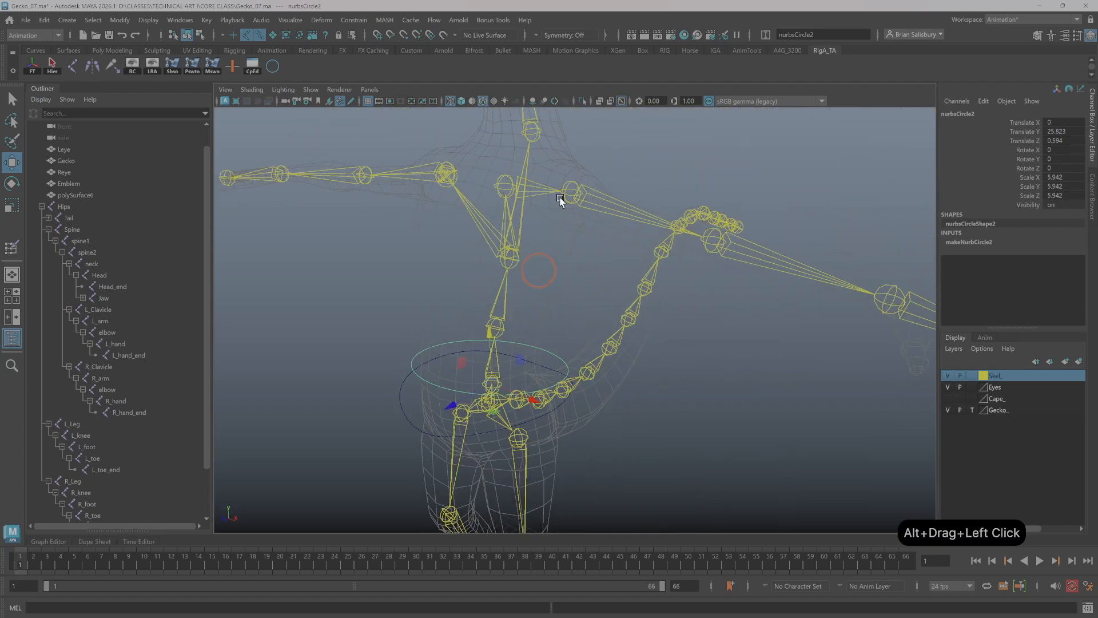
click(559, 285)
drag(543, 324, 551, 356)
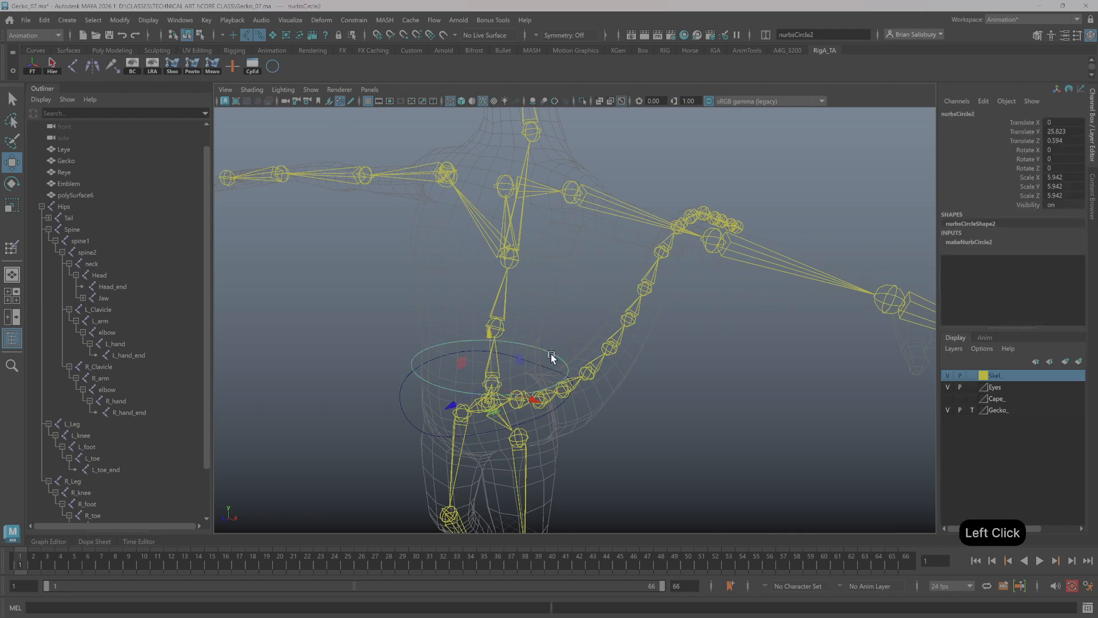
click(32, 66)
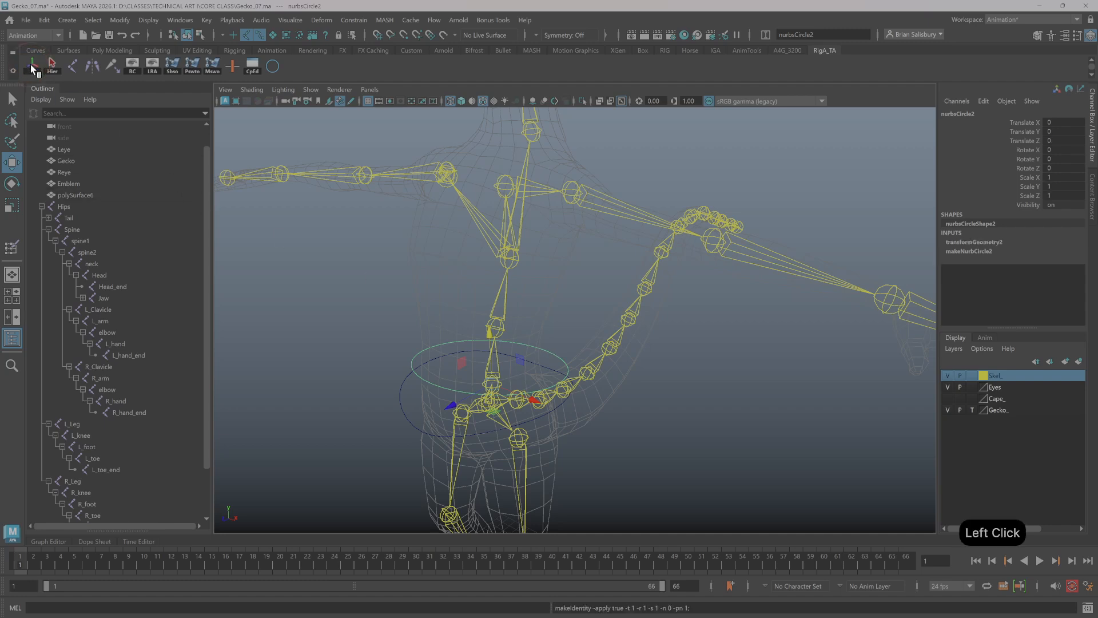
click(401, 400)
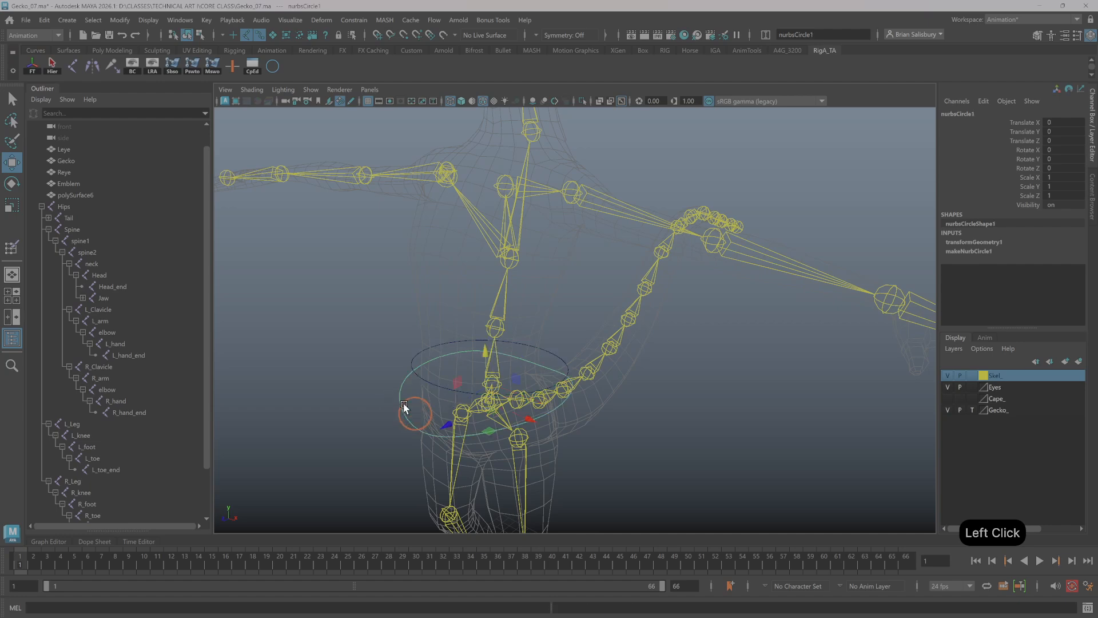
click(467, 345)
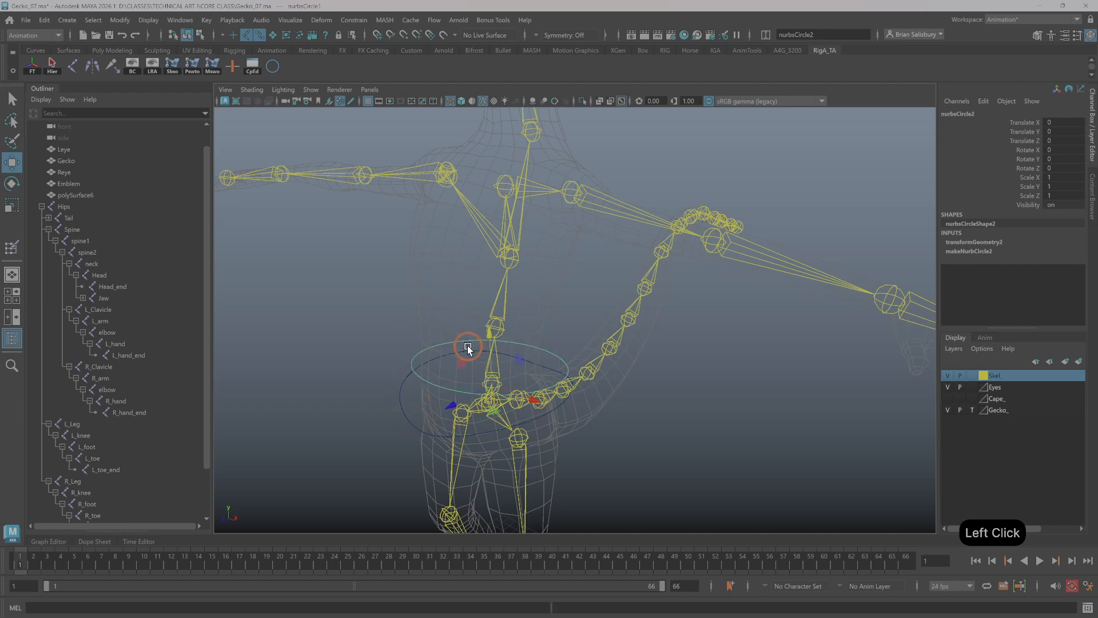
mouse_move(688, 360)
alt+mouse_down()
mouse_move(651, 338)
mouse_move(691, 342)
alt+mouse_up()
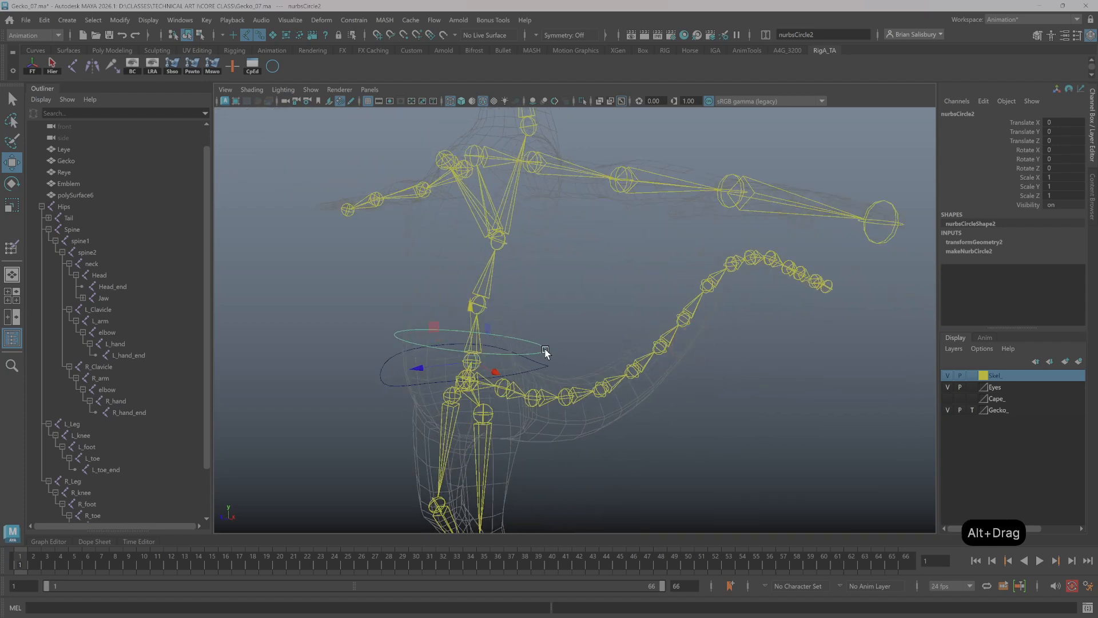
right_drag(548, 350, 496, 337)
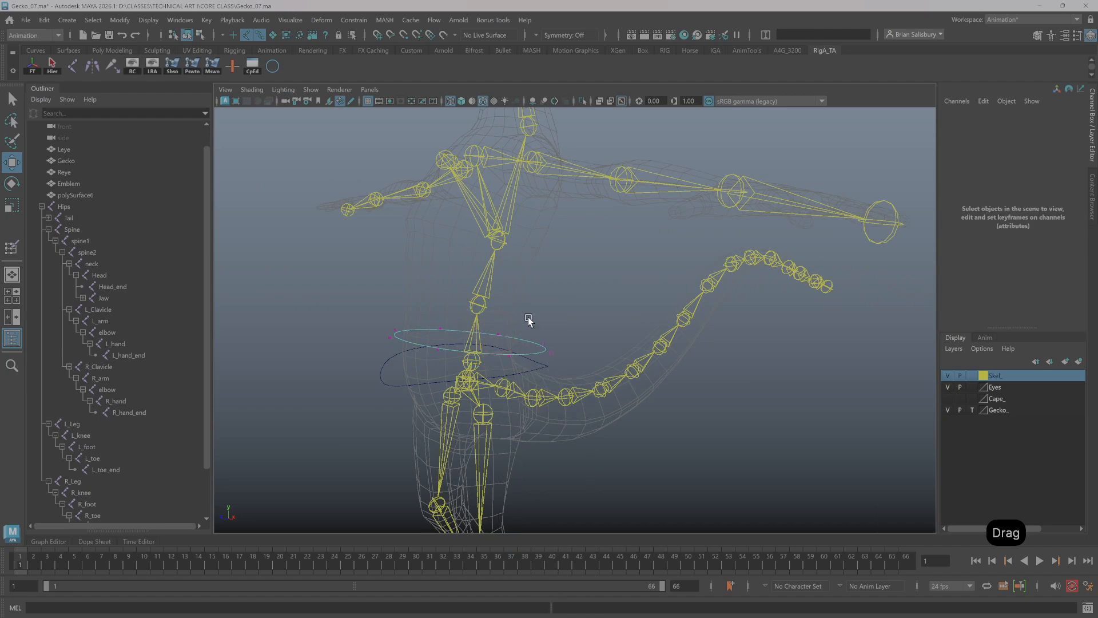
drag(530, 324, 573, 363)
click(584, 307)
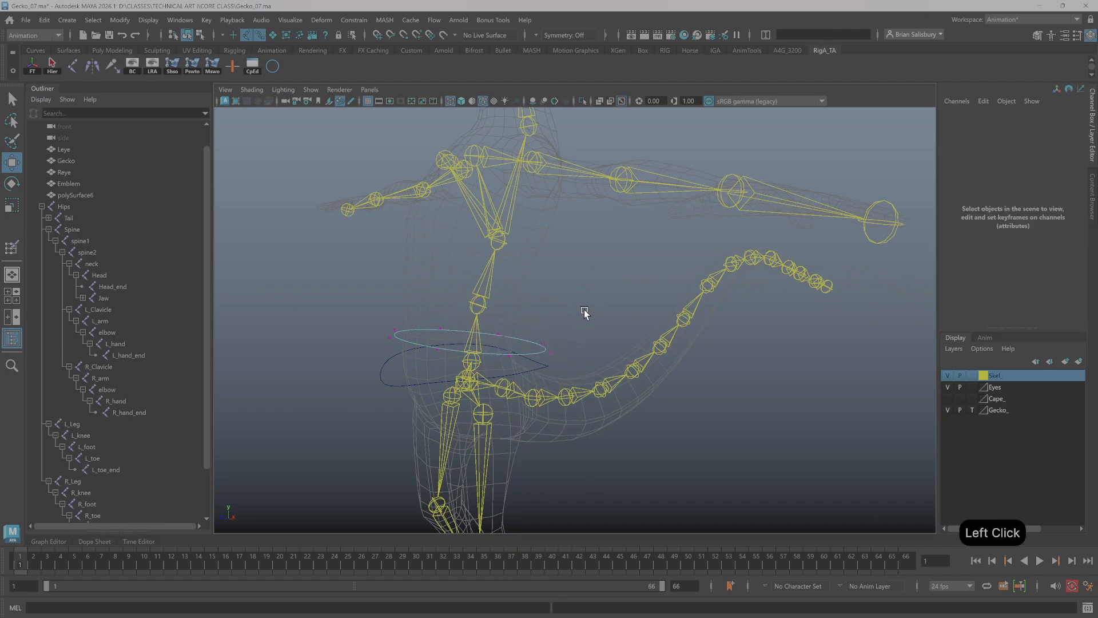
alt+drag(584, 312, 578, 284)
right_drag(539, 342, 596, 315)
alt+drag(616, 284, 629, 288)
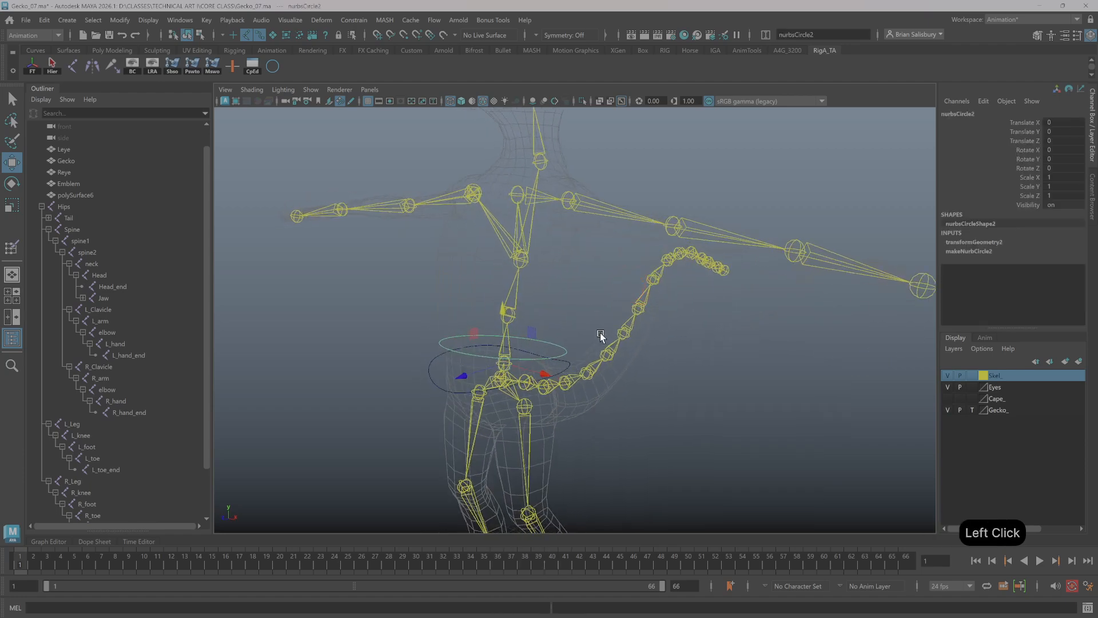
Duplicate the spine circle and move the copy up beside the chest, to about X 4.562, Y 8.207, Z -3.976
click(562, 345)
key(ctrl+d)
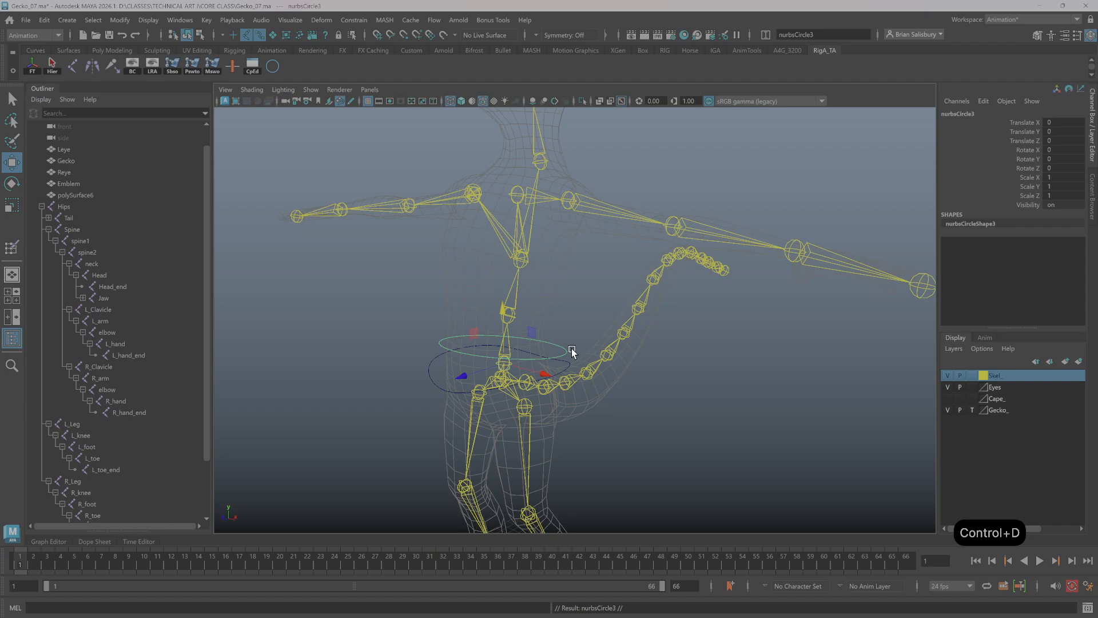
drag(504, 311, 525, 226)
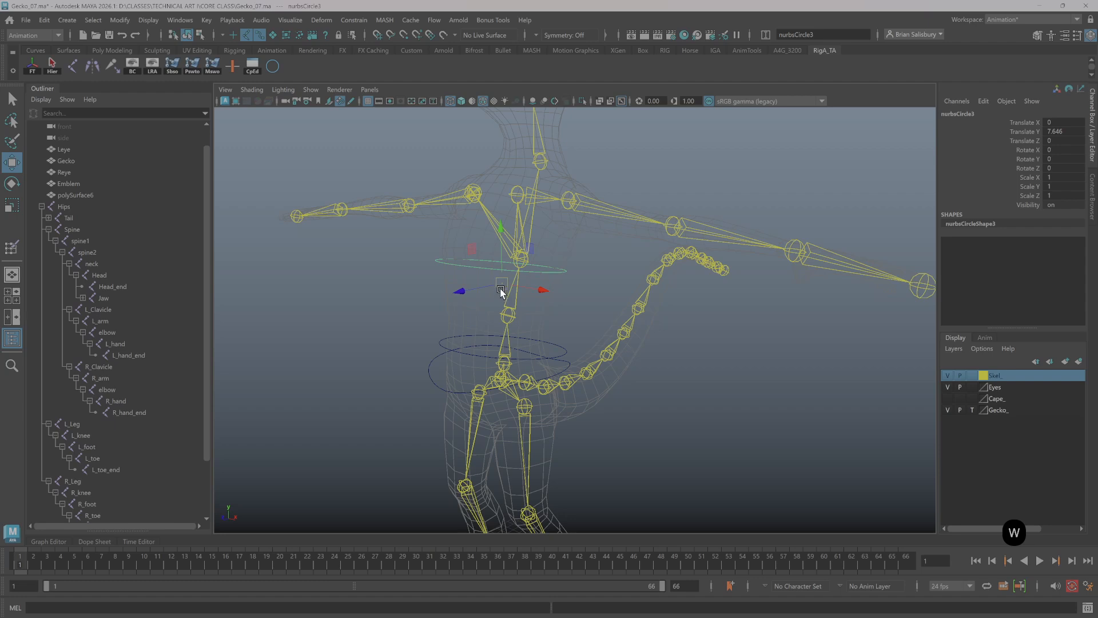
drag(502, 289, 569, 278)
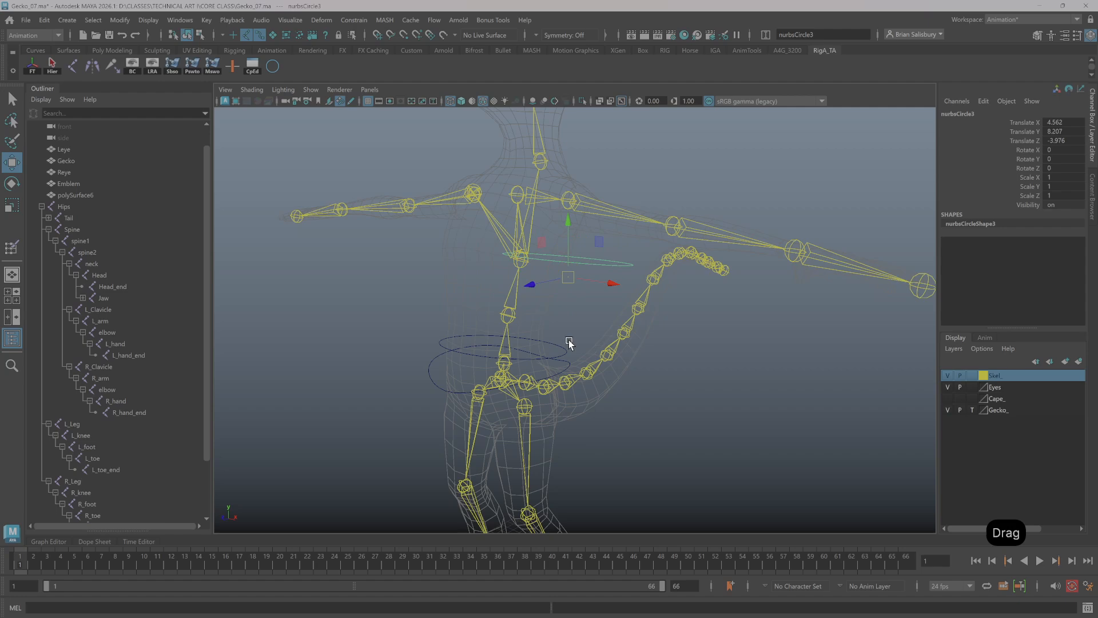
Turn on point snapping and snap the duplicated circle's pivot onto the L_arm joint at X 5.97, Y 15.296, Z -2.369
key(v)
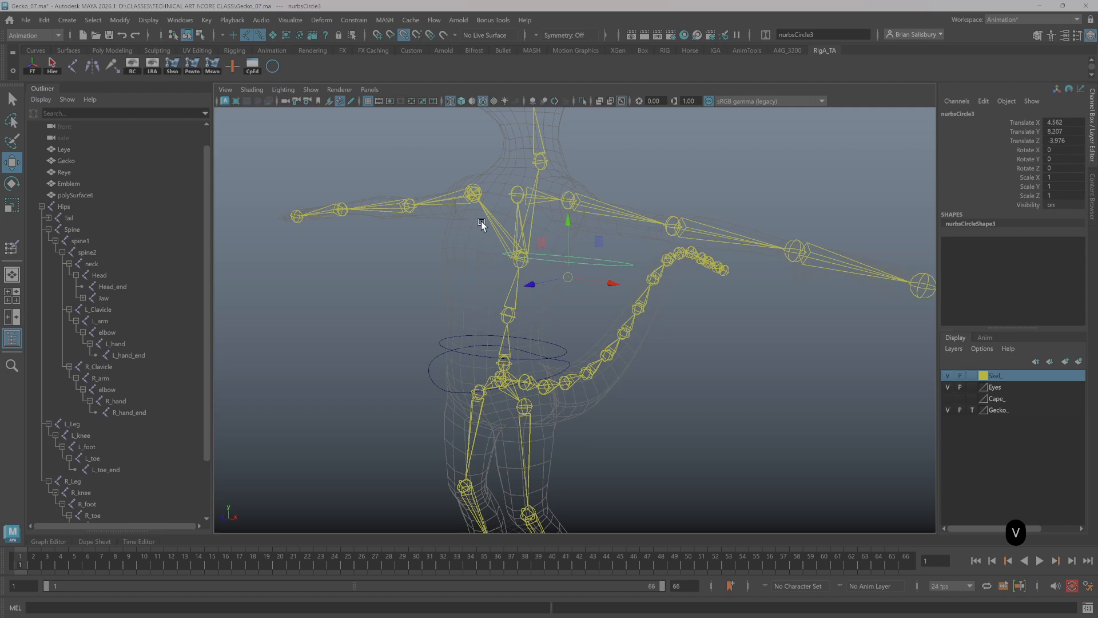
mouse_move(569, 269)
mouse_down()
mouse_move(571, 201)
mouse_move(572, 255)
mouse_up()
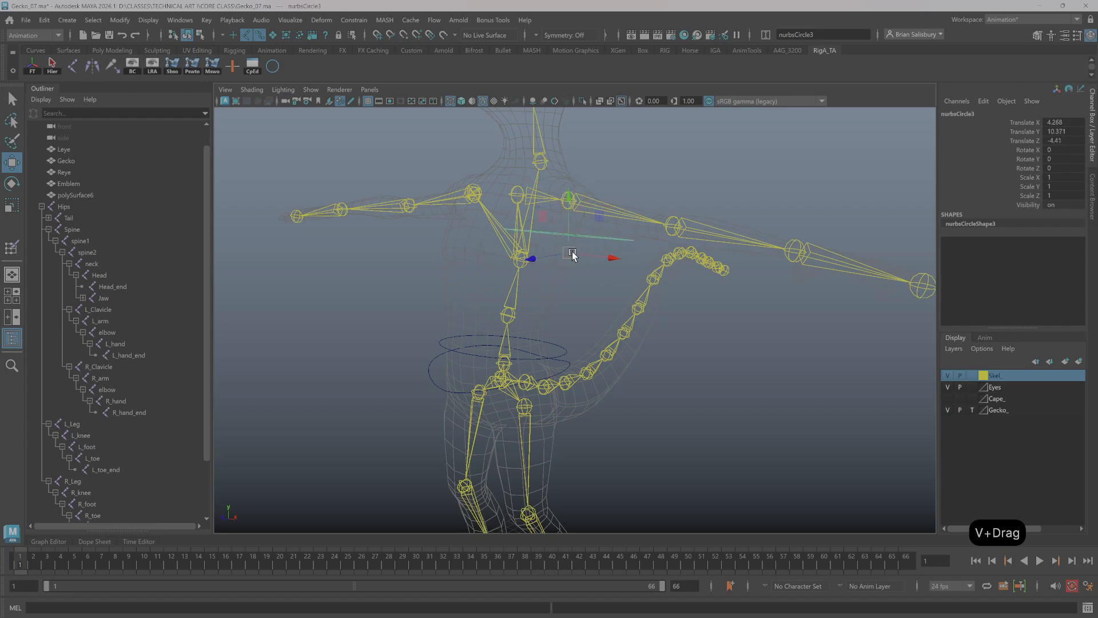
key(space)
key(space)
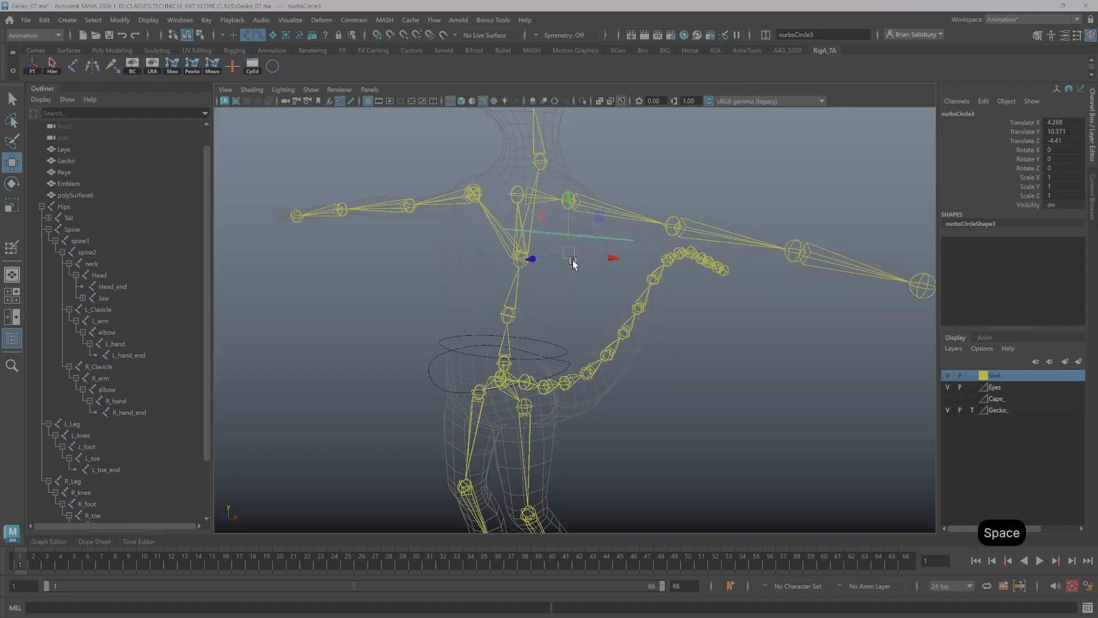
drag(571, 255, 569, 196)
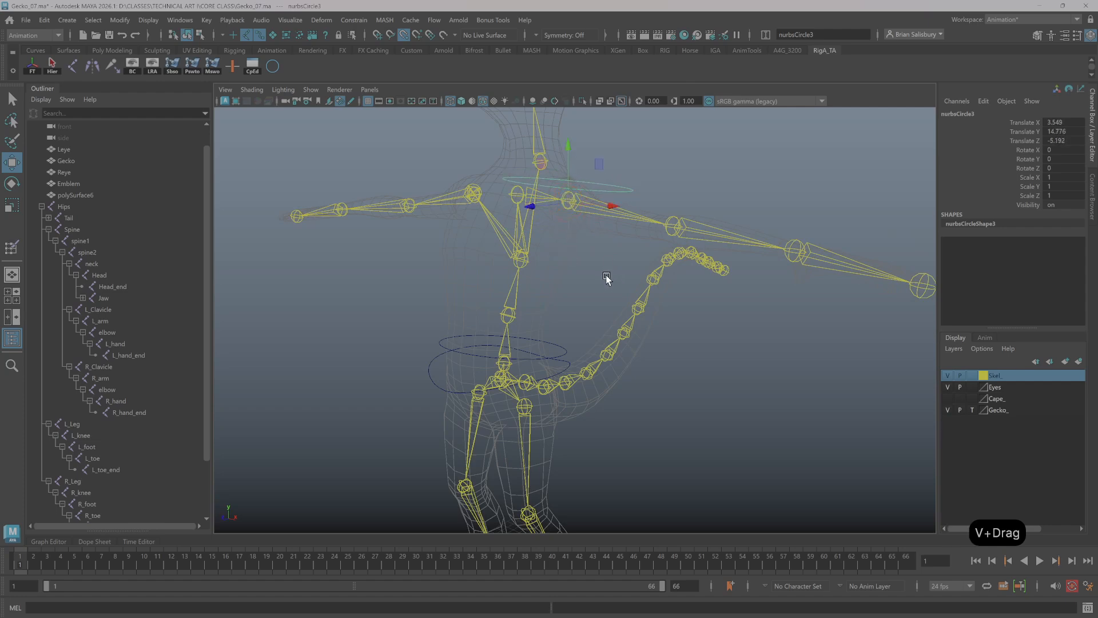
mouse_move(604, 290)
alt+mouse_down()
mouse_move(608, 277)
mouse_move(613, 294)
mouse_move(604, 290)
alt+mouse_up()
key(v)
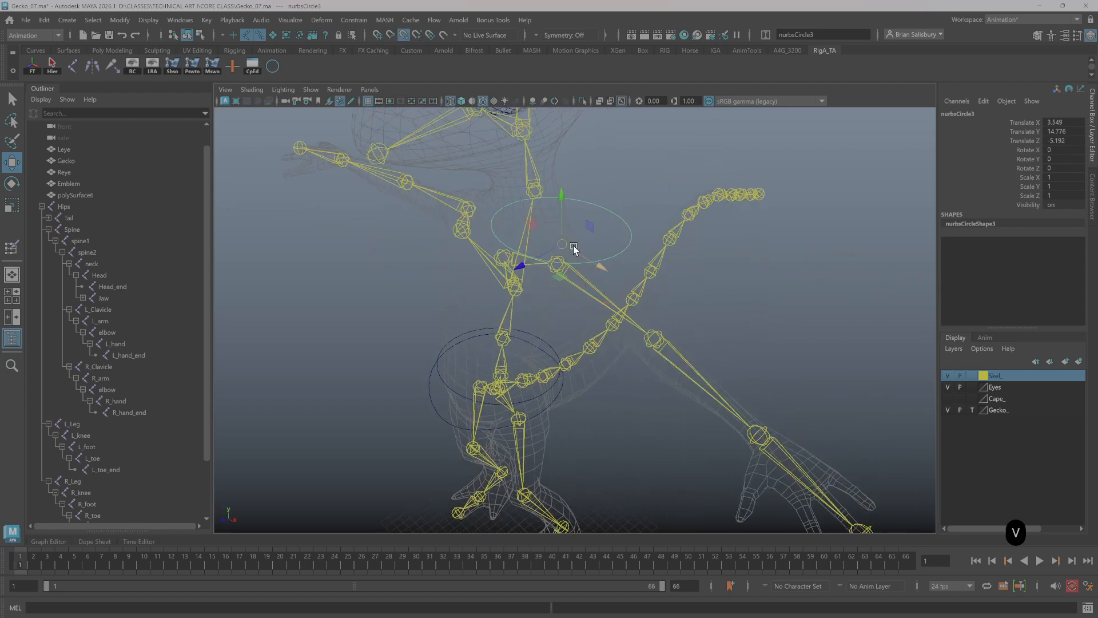
drag(573, 246, 559, 267)
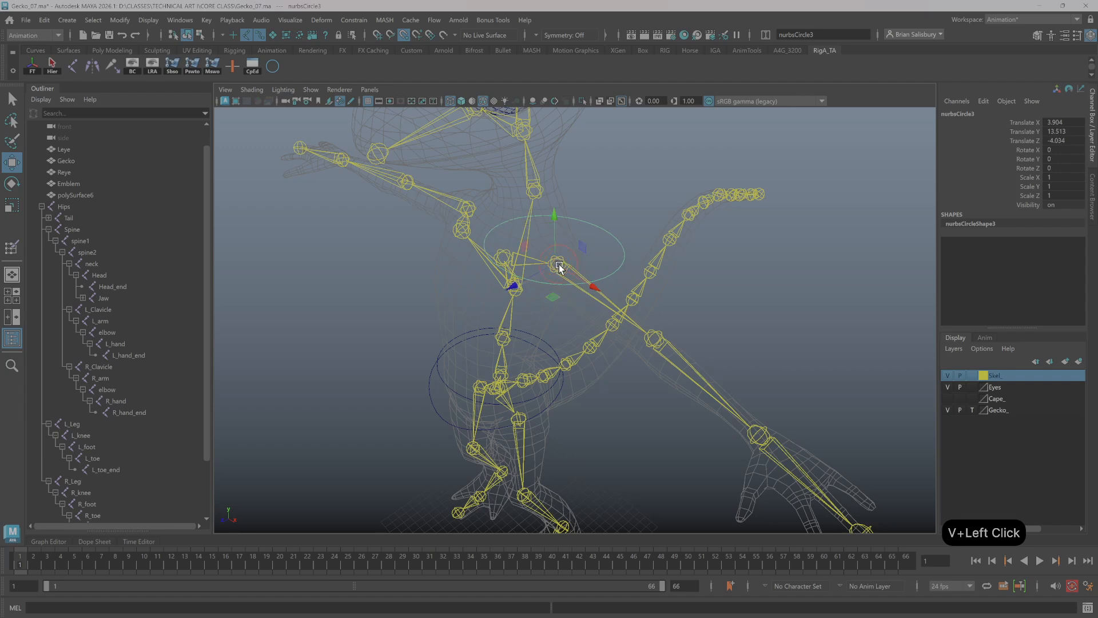
click(405, 35)
drag(554, 263, 557, 260)
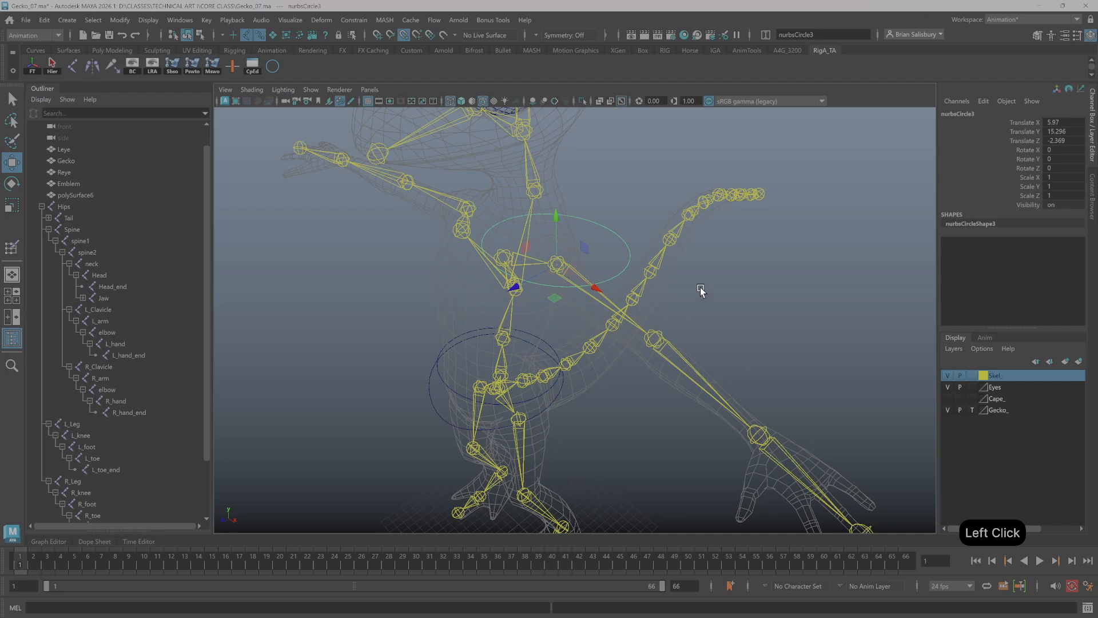
Select all the arm circle's control vertices through its hull and rotate them nearly upright so the ring encircles the left upper arm
alt+drag(700, 287, 733, 240)
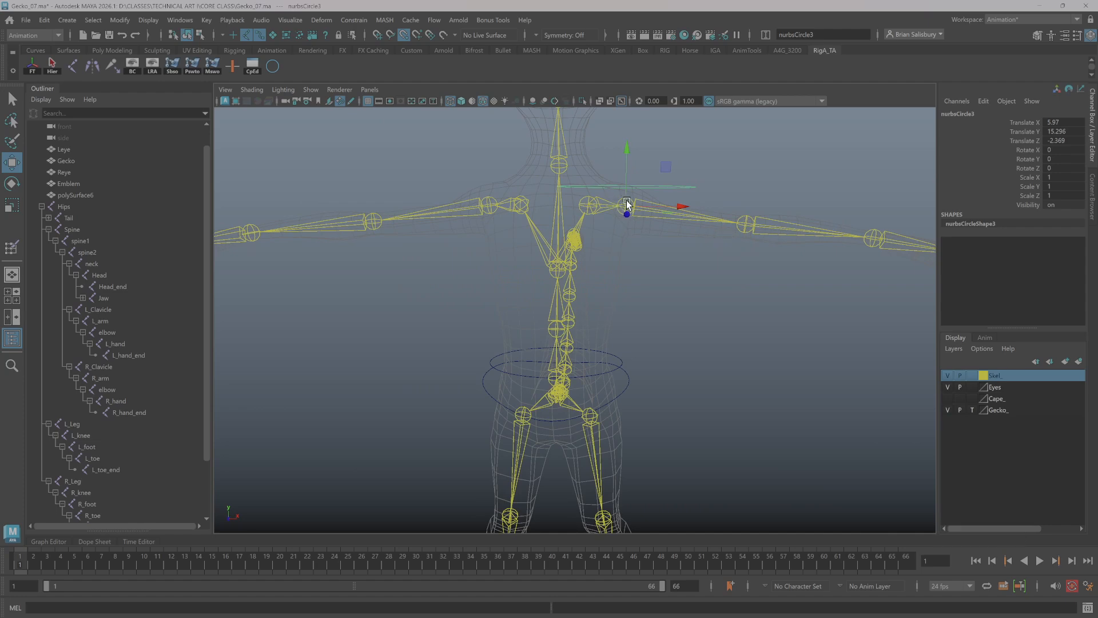
alt+middle_drag(627, 206, 672, 283)
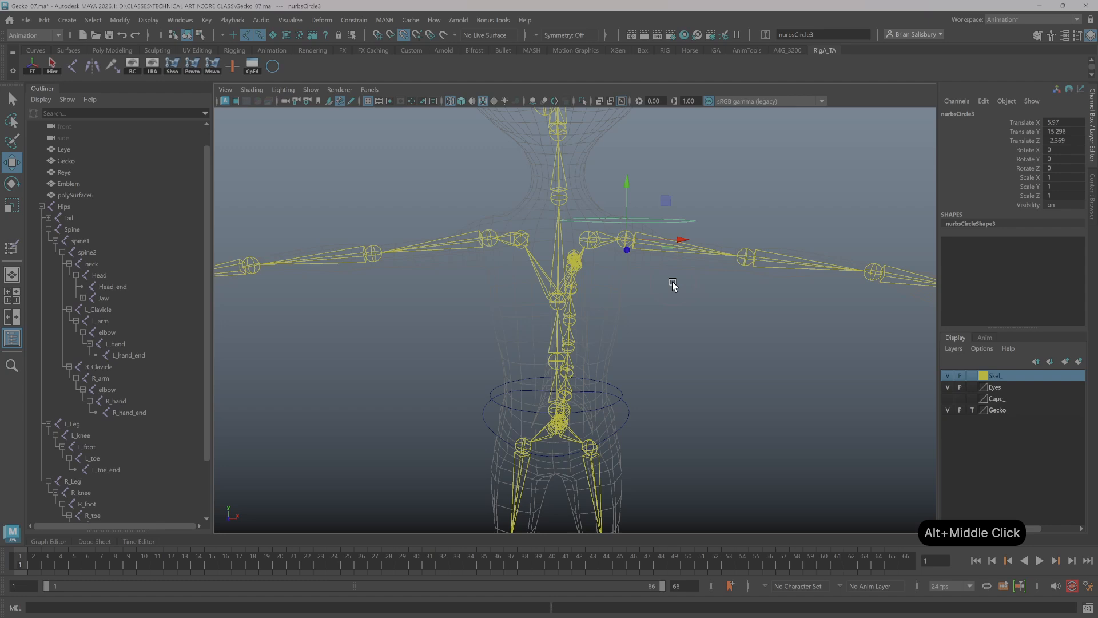
right_click(664, 227)
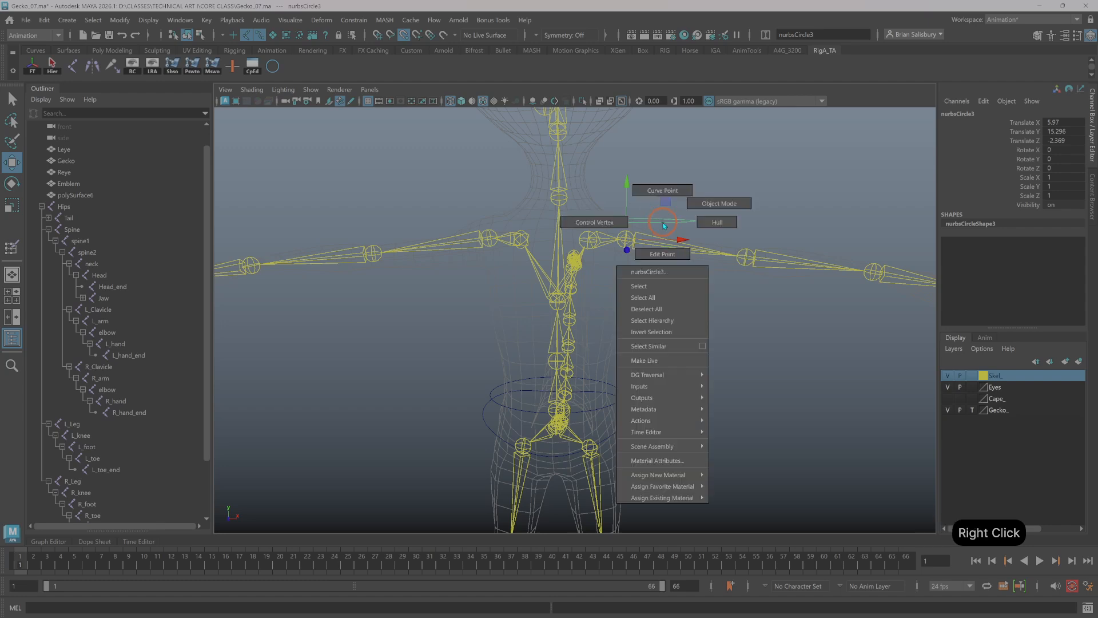
right_drag(681, 227, 709, 223)
drag(673, 200, 690, 231)
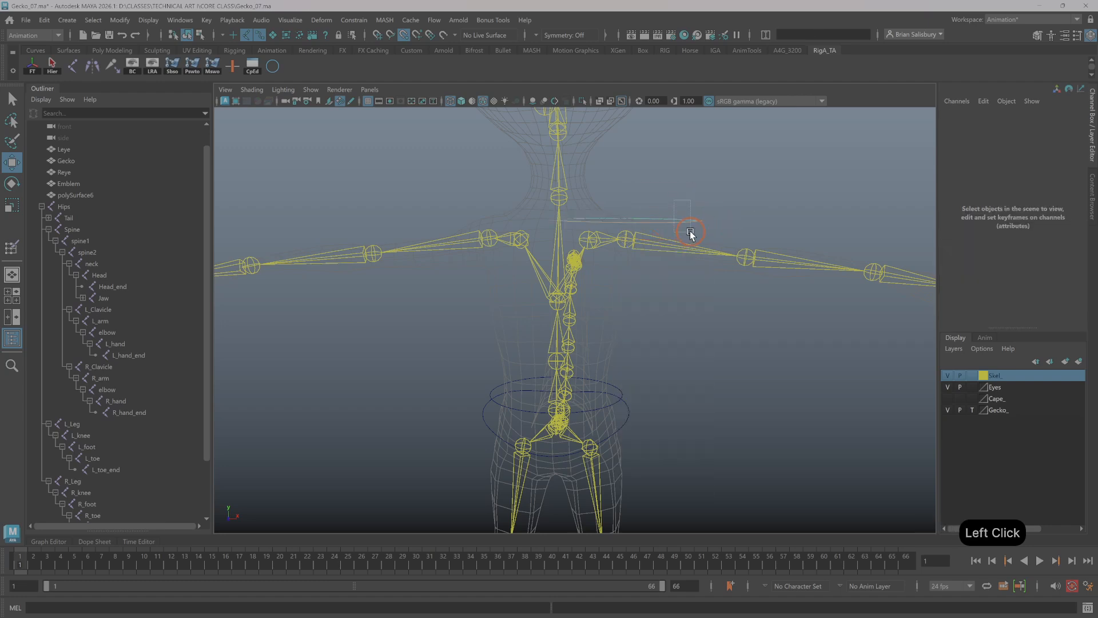
key(e)
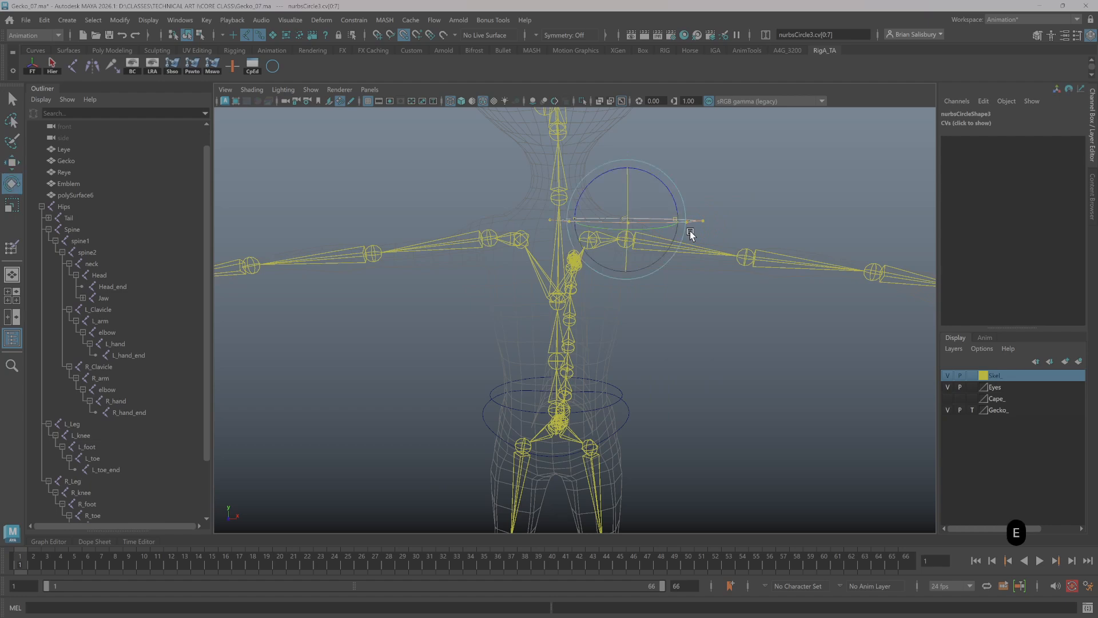
drag(659, 177, 664, 230)
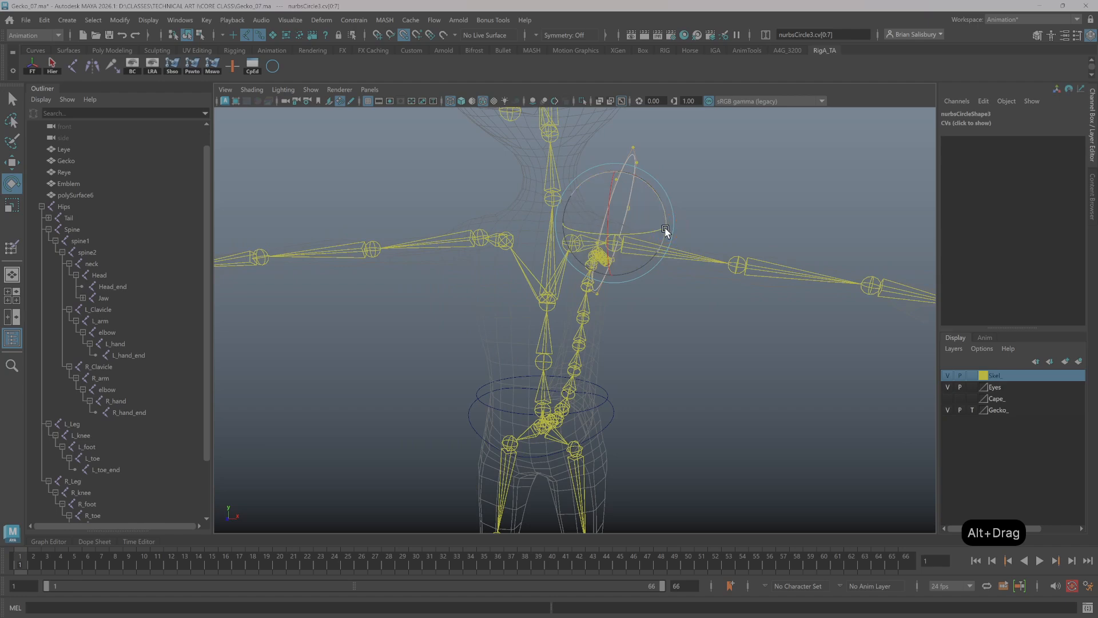
Snap the arm circle's control vertices so the ring centres on the L_arm joint, and return the circle to object mode
key(w)
click(617, 172)
drag(618, 173, 633, 198)
alt+drag(638, 247, 610, 257)
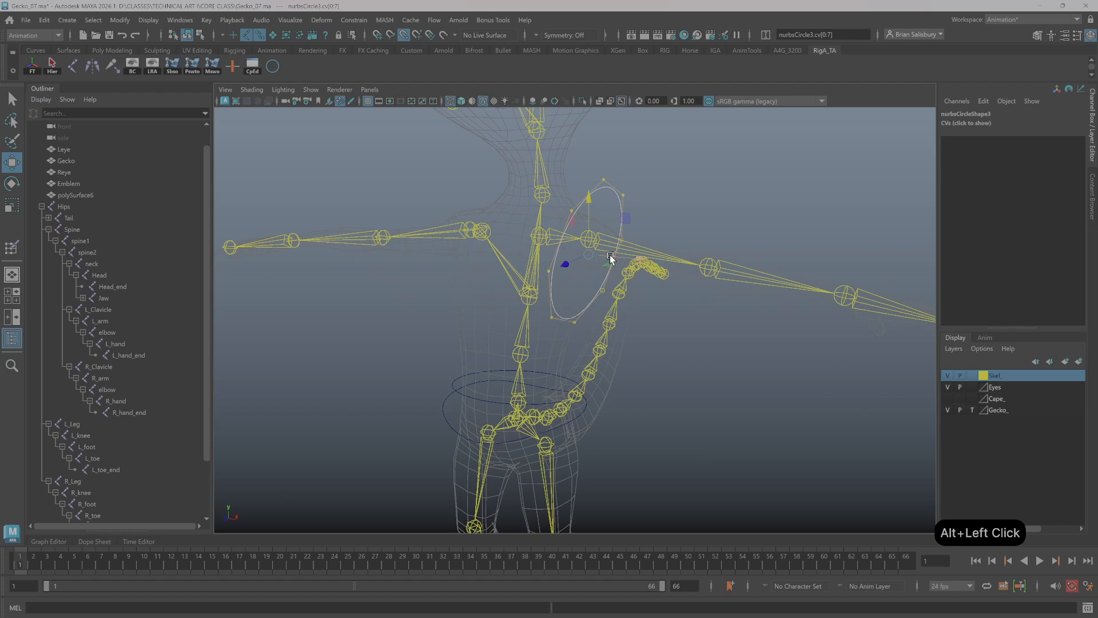
key(v)
drag(590, 254, 588, 239)
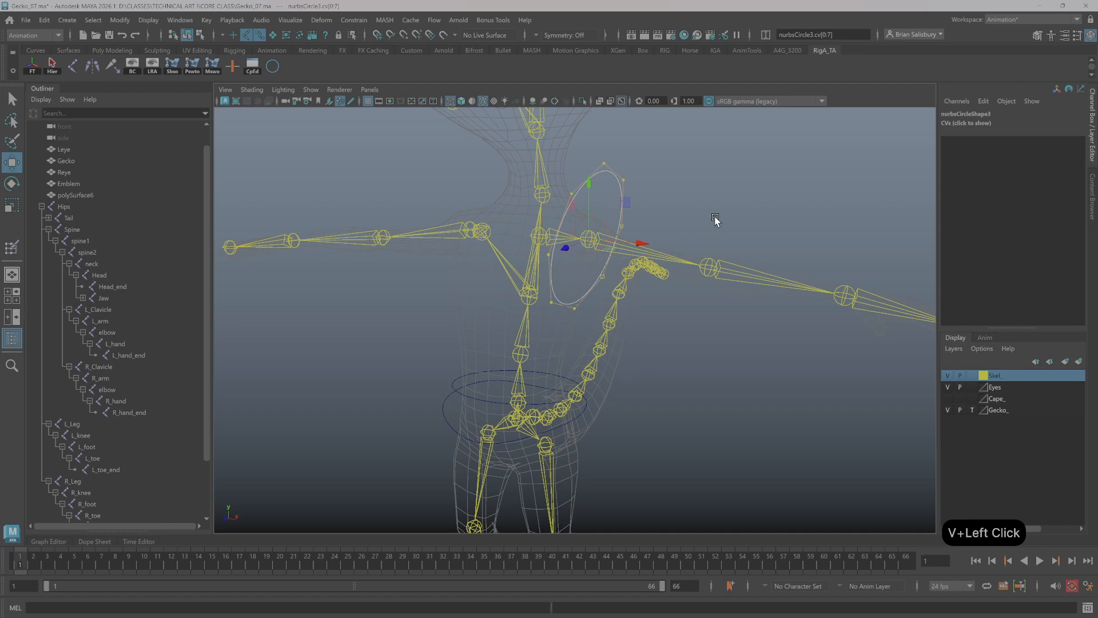
alt+drag(709, 209, 696, 191)
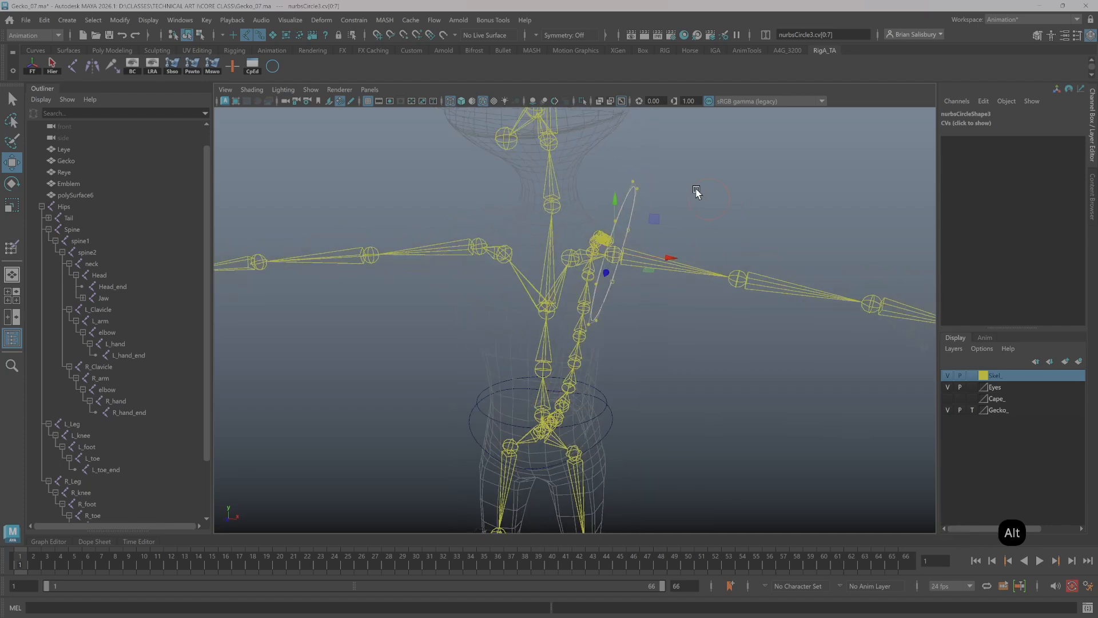
right_drag(696, 191, 751, 166)
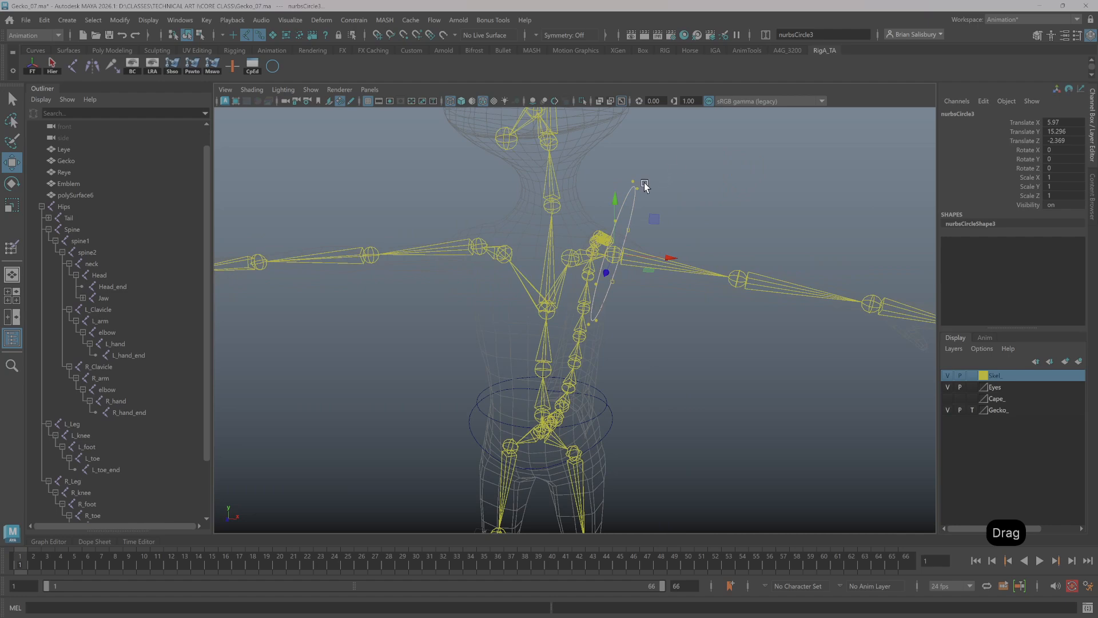
right_drag(629, 188, 688, 162)
click(693, 157)
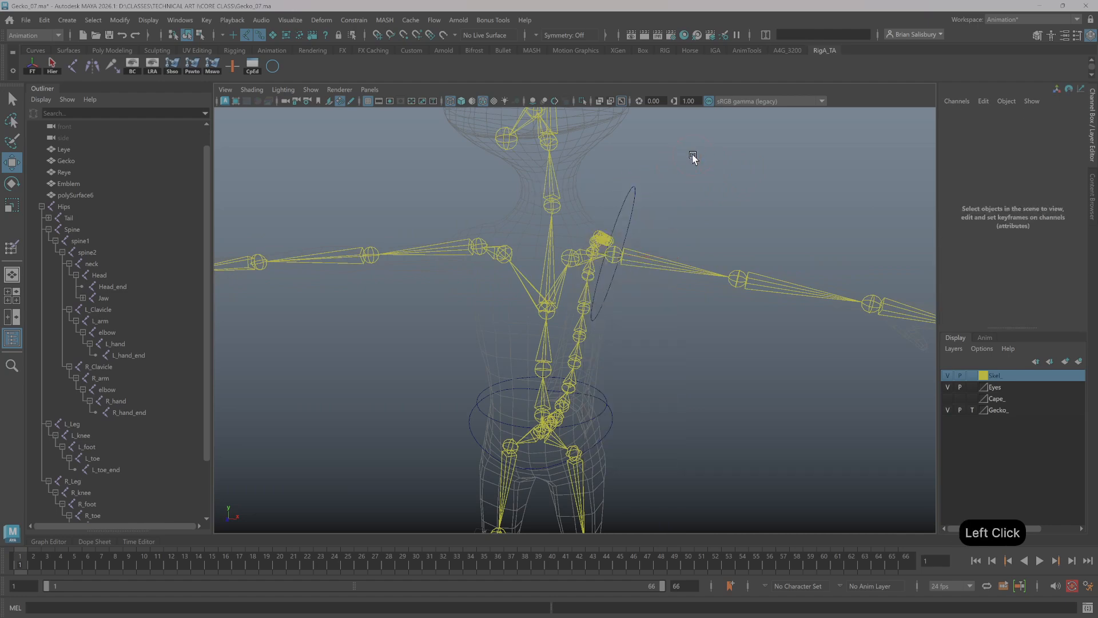
Select the left arm circle and freeze its transformations
alt+drag(676, 267, 511, 271)
drag(610, 165, 689, 206)
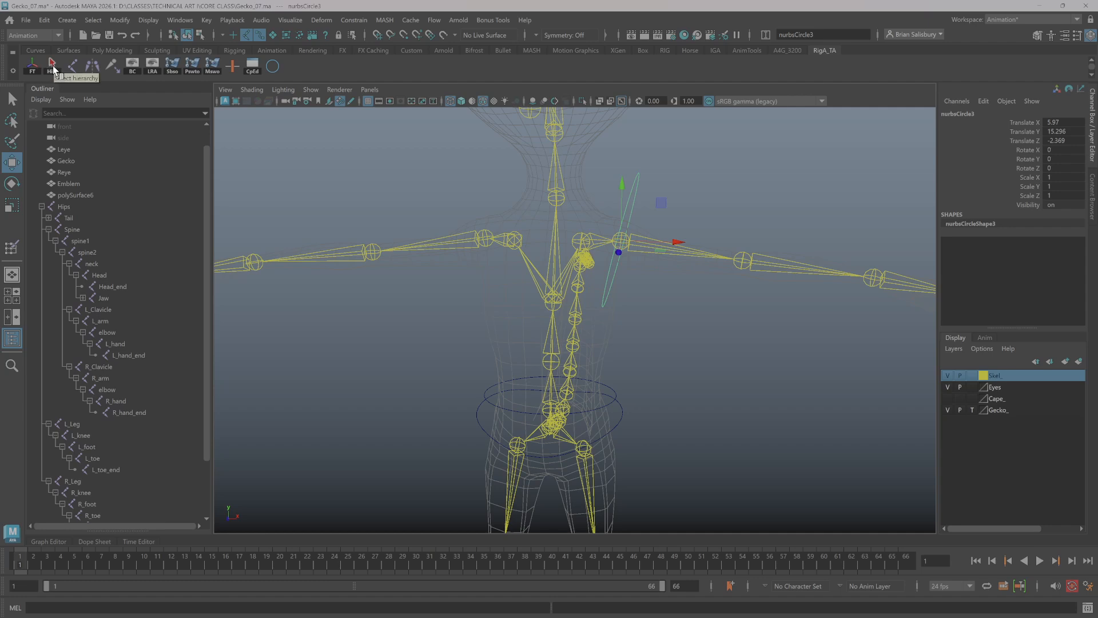
click(32, 66)
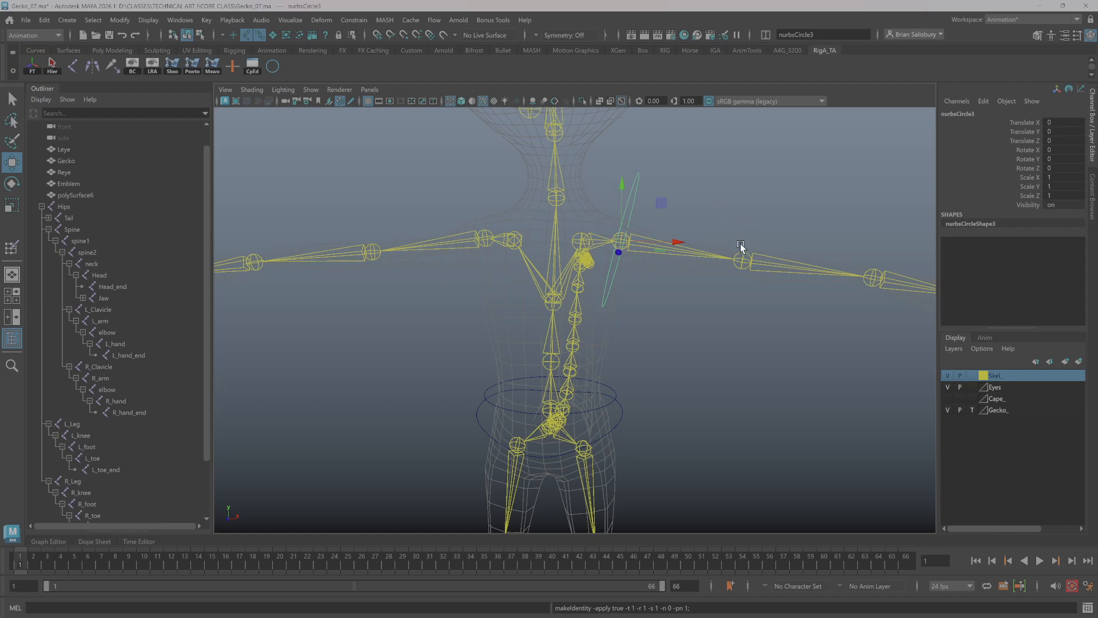
Examine the arm, spine and hip circles and the gecko's legs from several angles
alt+drag(708, 265, 600, 303)
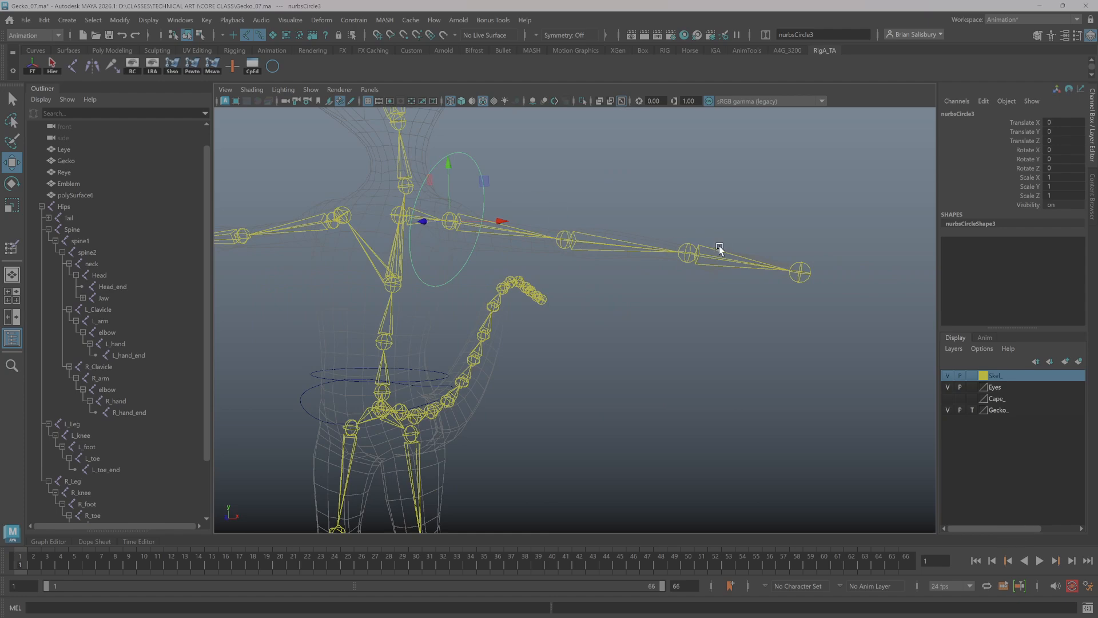
alt+middle_drag(694, 250, 633, 316)
mouse_move(632, 316)
alt+mouse_down()
mouse_move(733, 302)
mouse_move(633, 307)
alt+mouse_up()
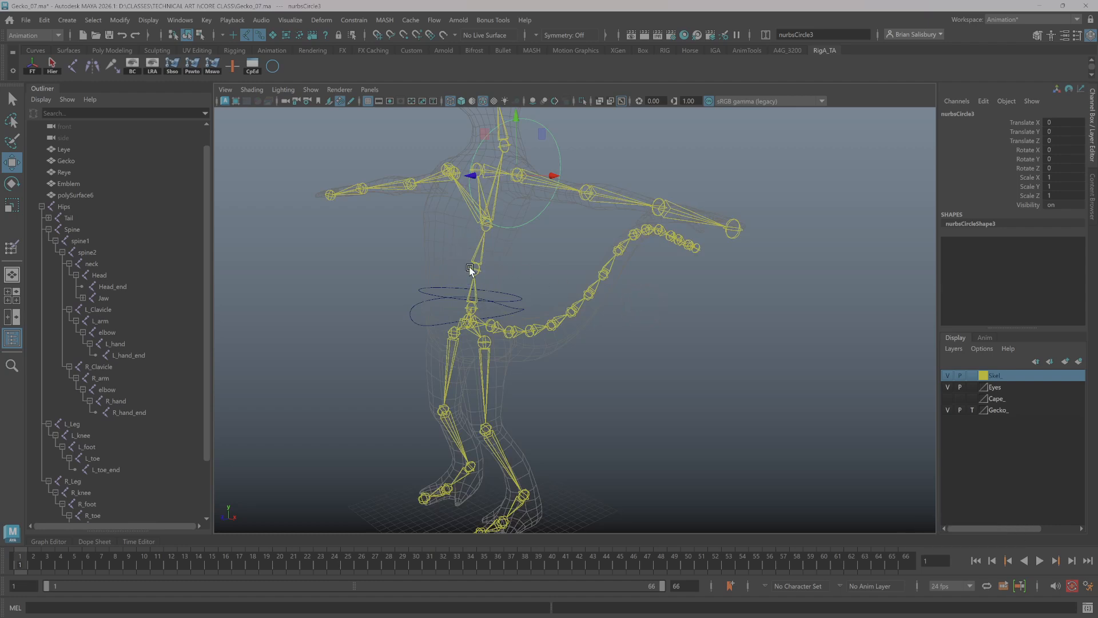
alt+drag(429, 208, 462, 285)
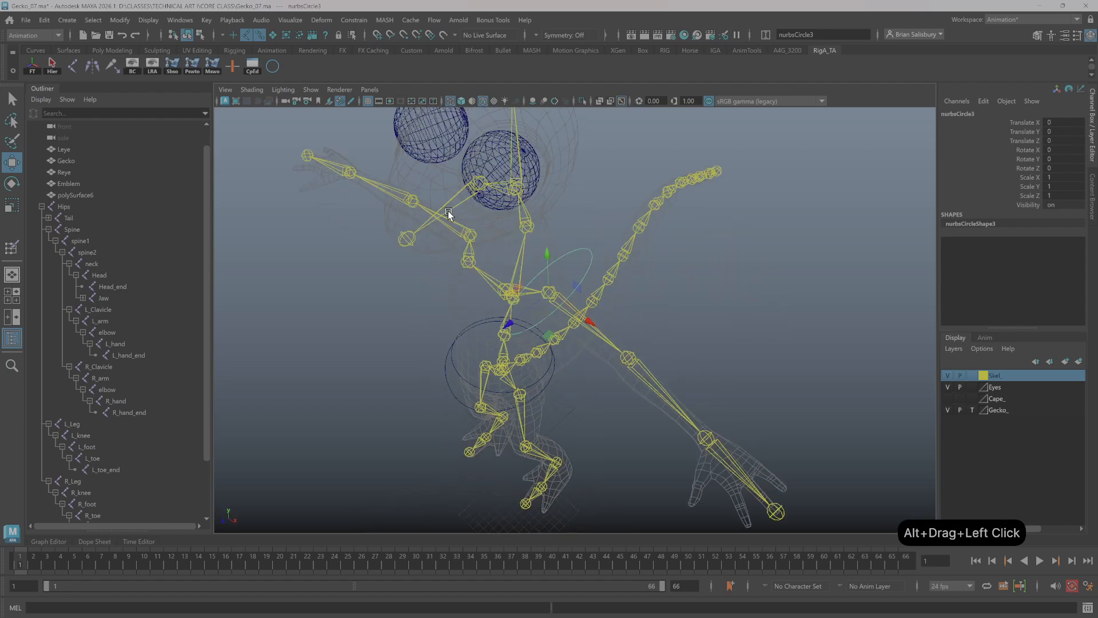
alt+drag(448, 214, 543, 203)
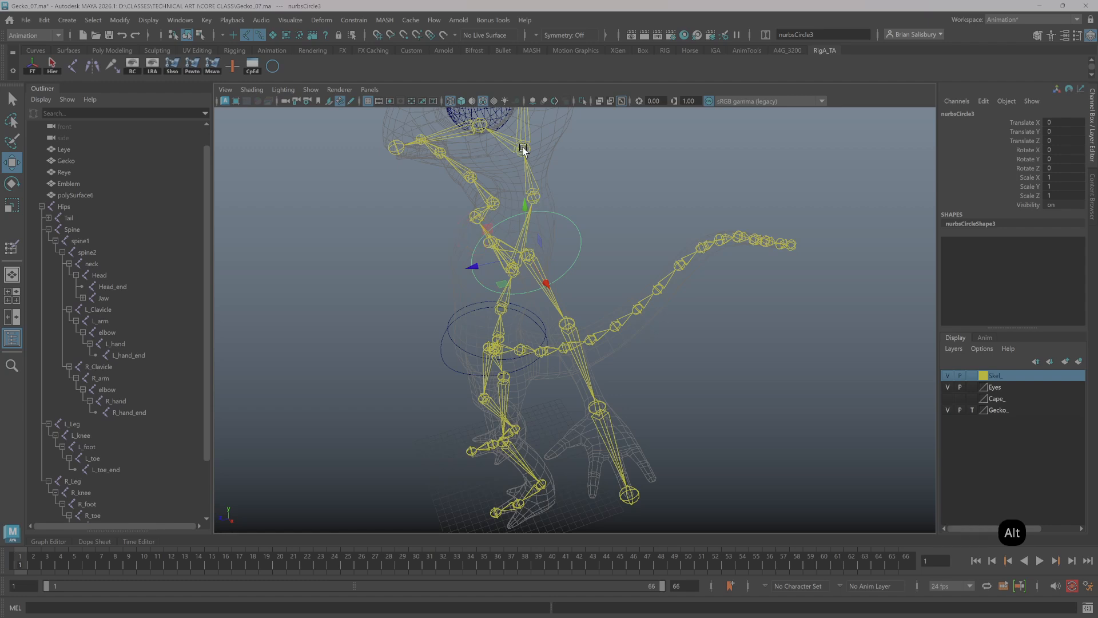
alt+middle_drag(697, 207, 699, 179)
alt+drag(721, 286, 701, 276)
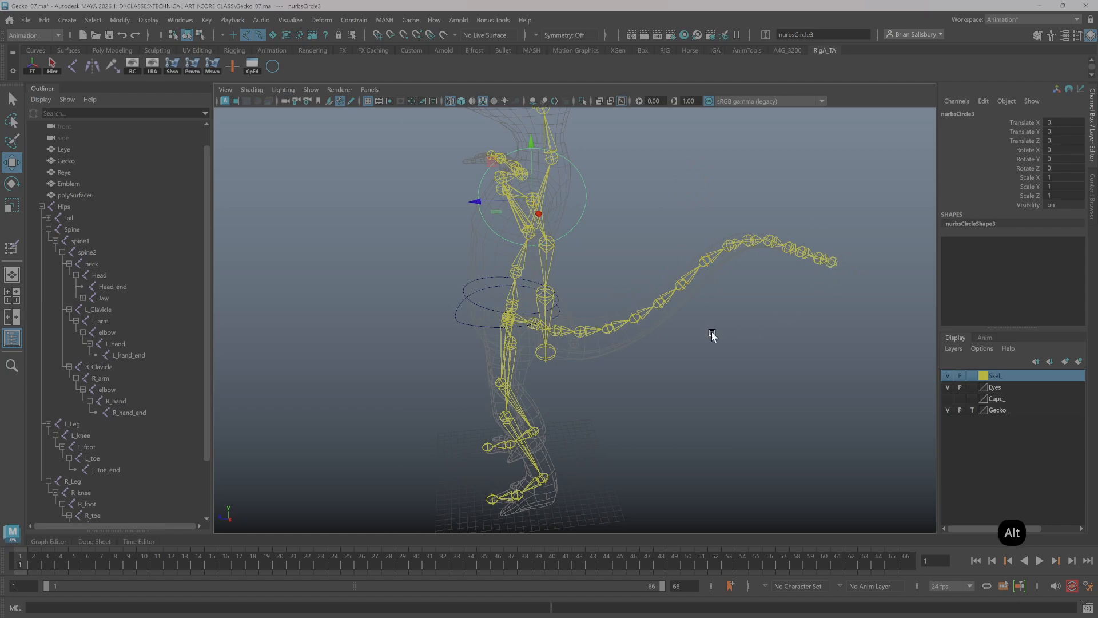
alt+drag(712, 327, 669, 283)
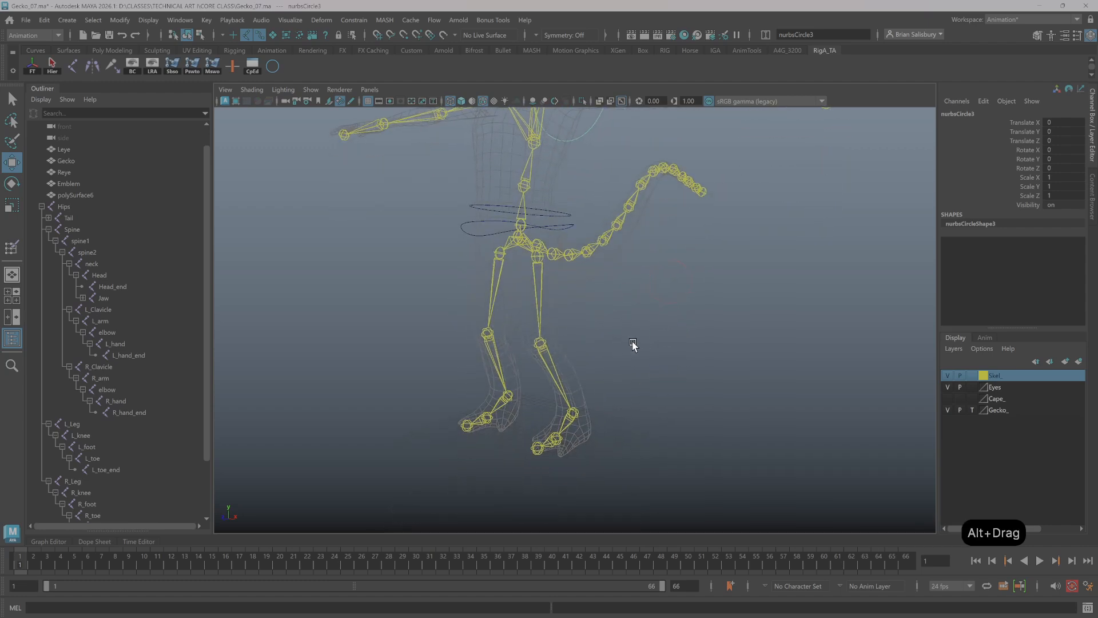
alt+middle_drag(632, 341, 635, 325)
alt+right_drag(634, 325, 679, 338)
alt+drag(679, 339, 617, 345)
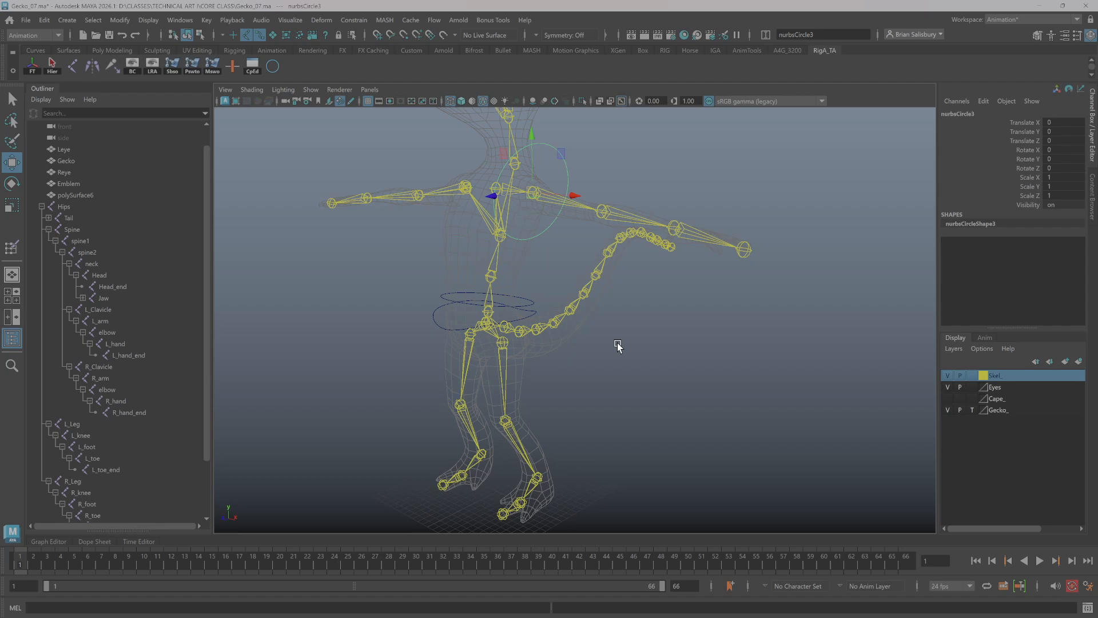
alt+drag(689, 353, 662, 358)
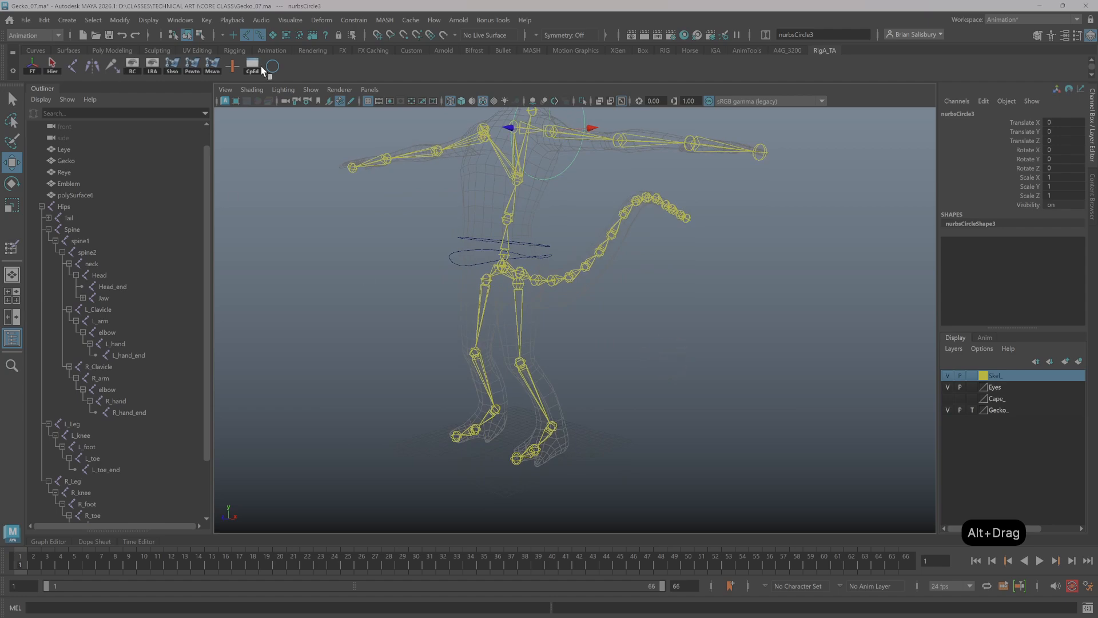
Create a NURBS circle with normal axis Y and radius 1, scale it uniformly to 5.287 and move it to X 7.084 under the left foot
double_click(273, 68)
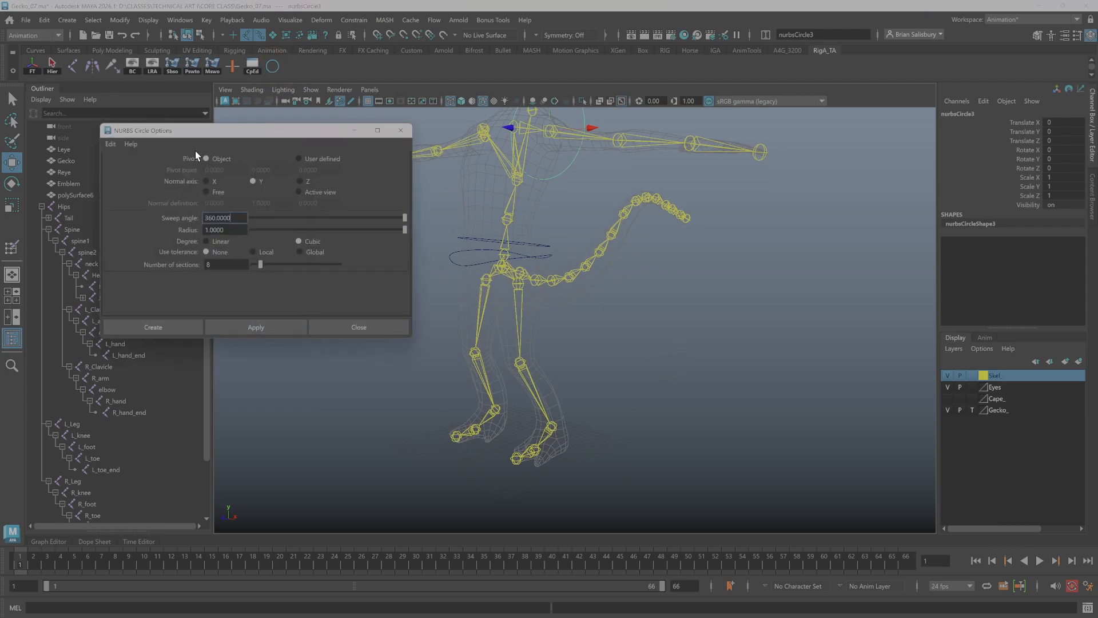
click(181, 327)
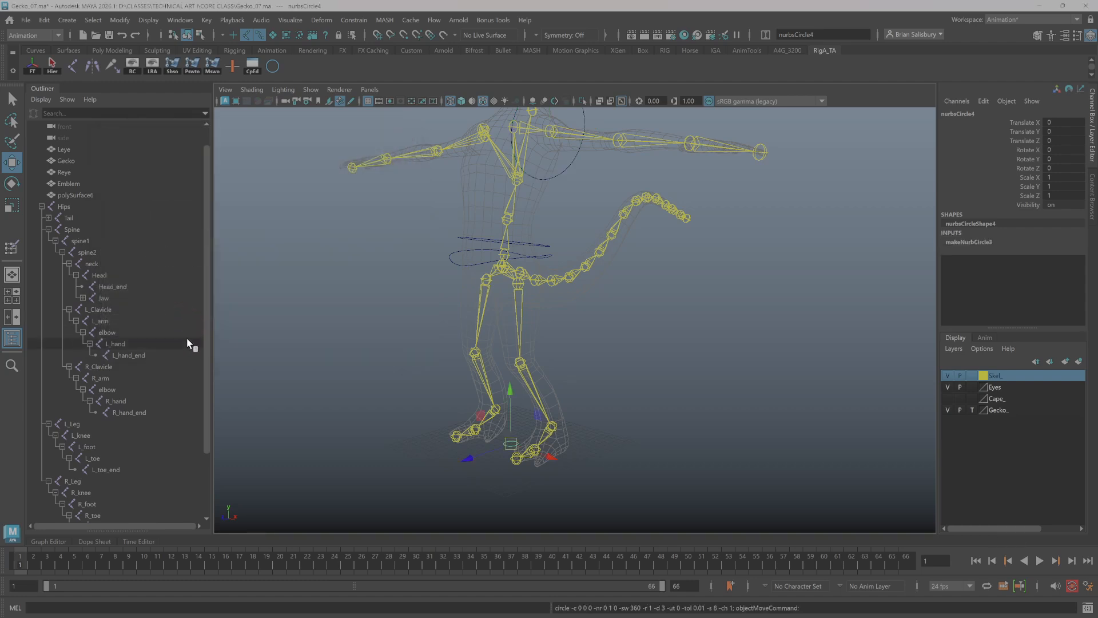
key(r)
drag(510, 443, 530, 466)
key(w)
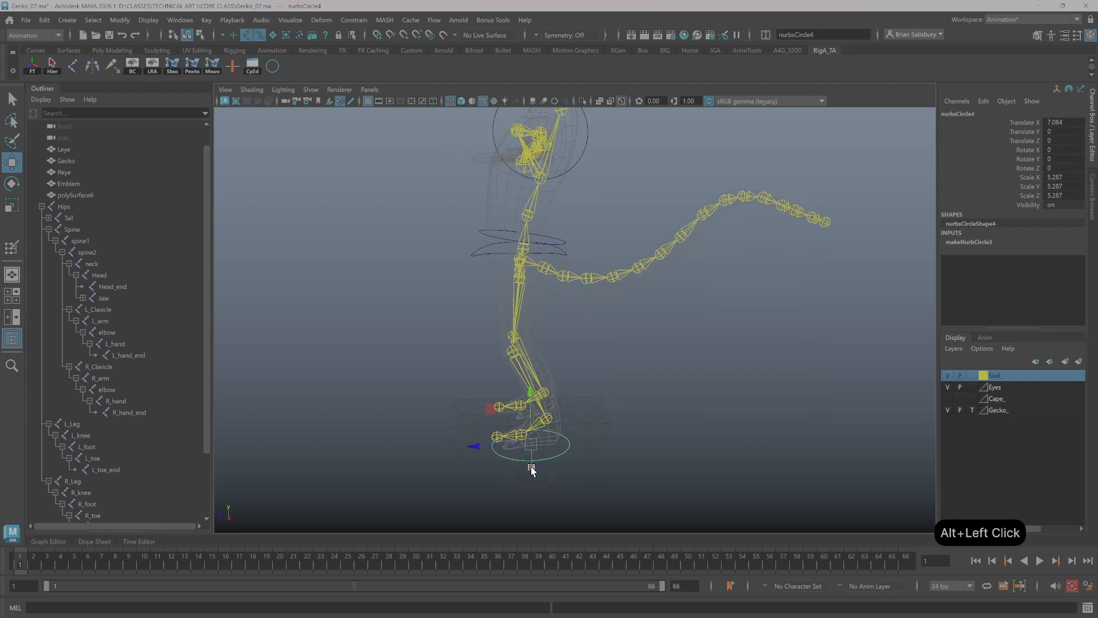
Stretch the foot circle along Z and narrow it along X to fit the length and width of the left foot
key(r)
click(465, 445)
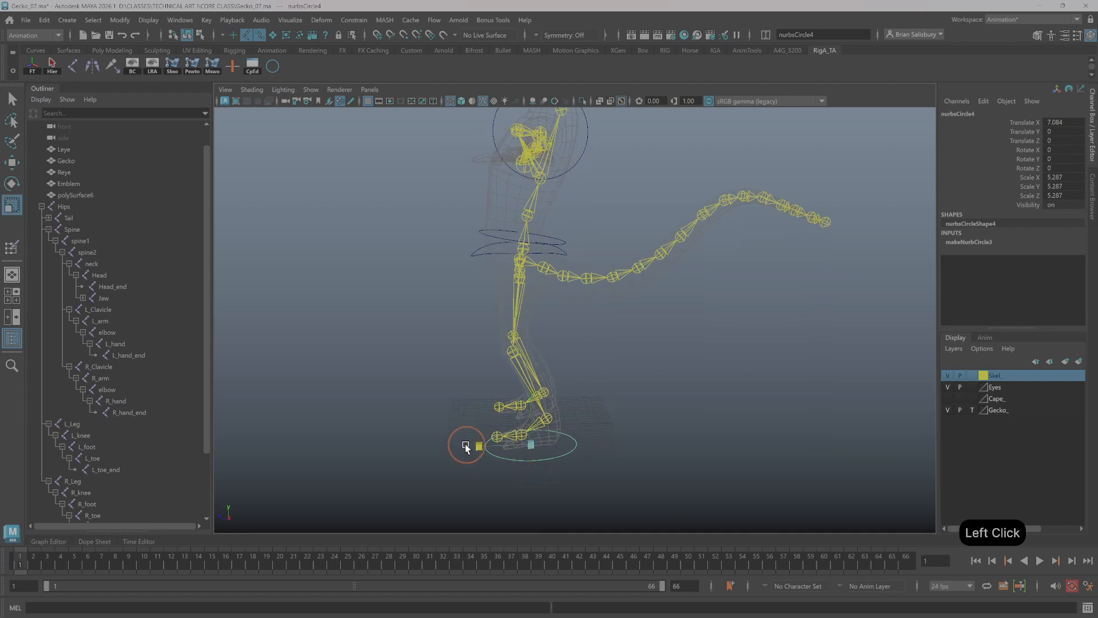
alt+drag(458, 461, 520, 451)
click(624, 435)
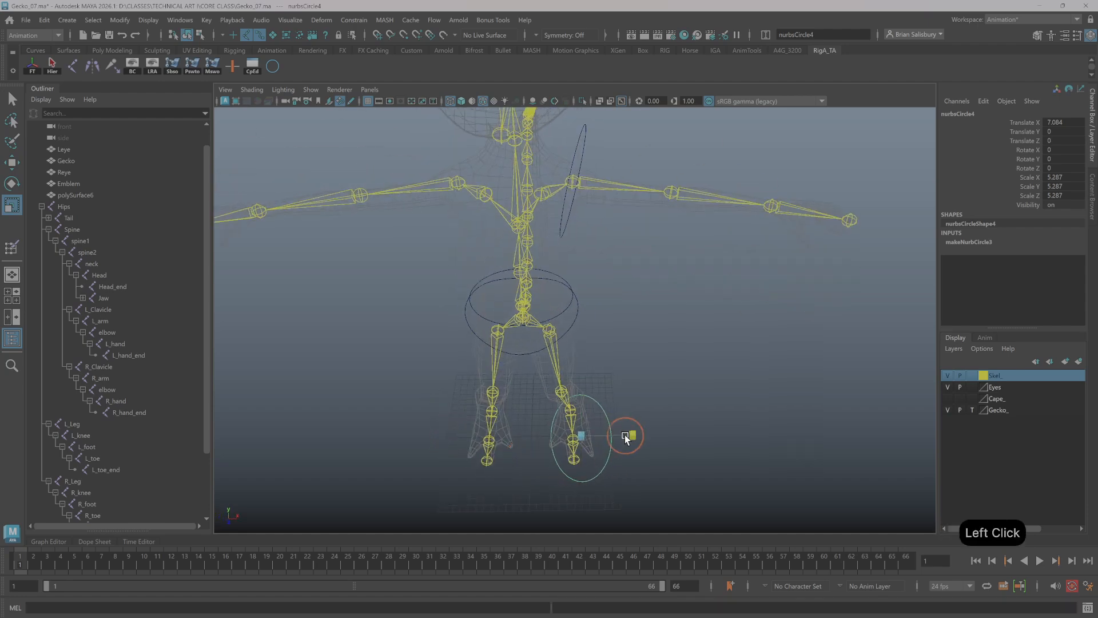
Reshape the foot circle's inner side and front by moving individual control vertices along X, and return to object mode
right_drag(609, 430, 542, 345)
drag(533, 417, 615, 441)
key(w)
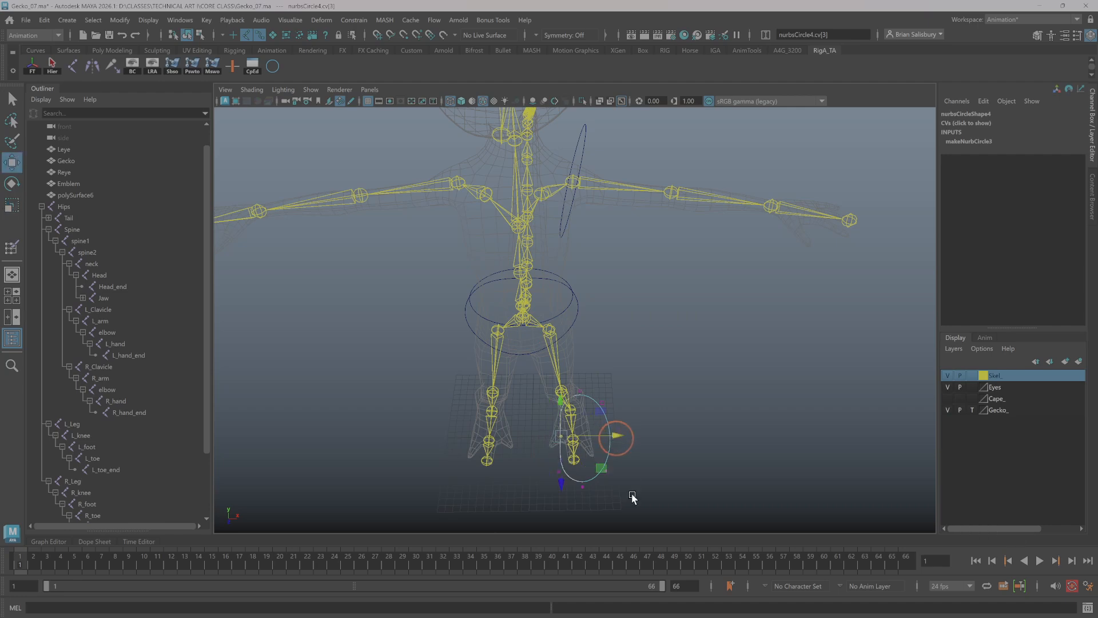
click(558, 481)
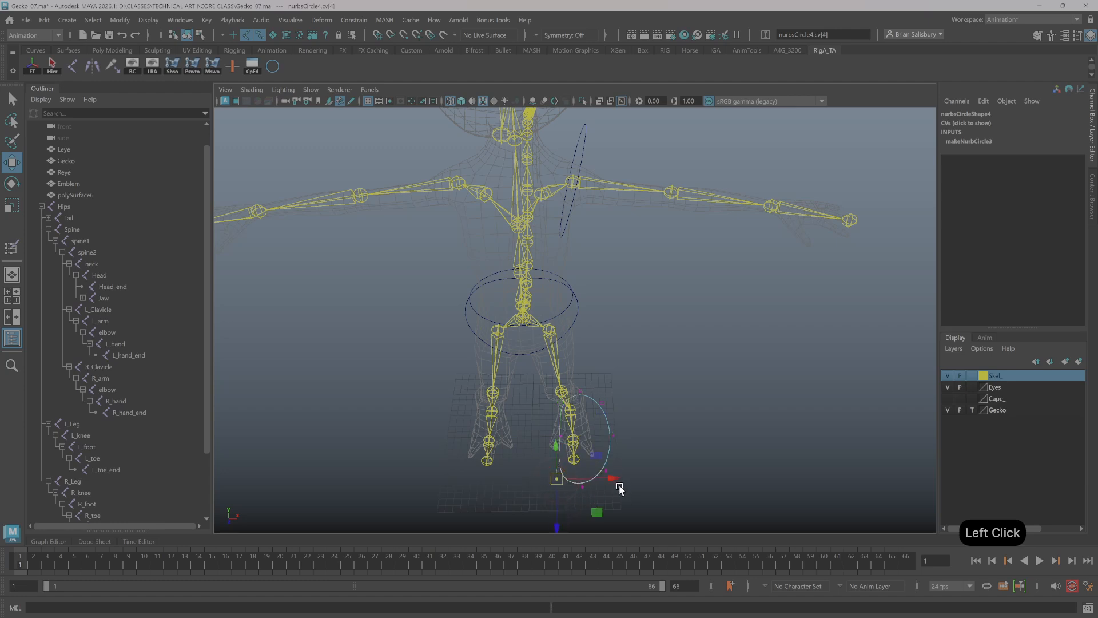
click(620, 487)
click(593, 389)
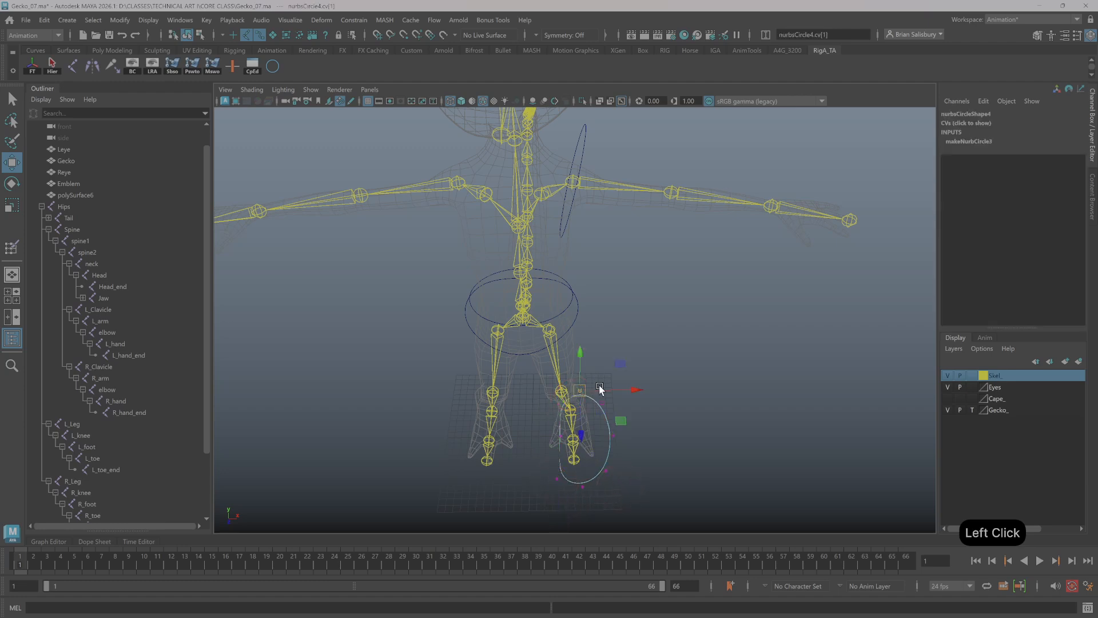
drag(628, 389, 629, 389)
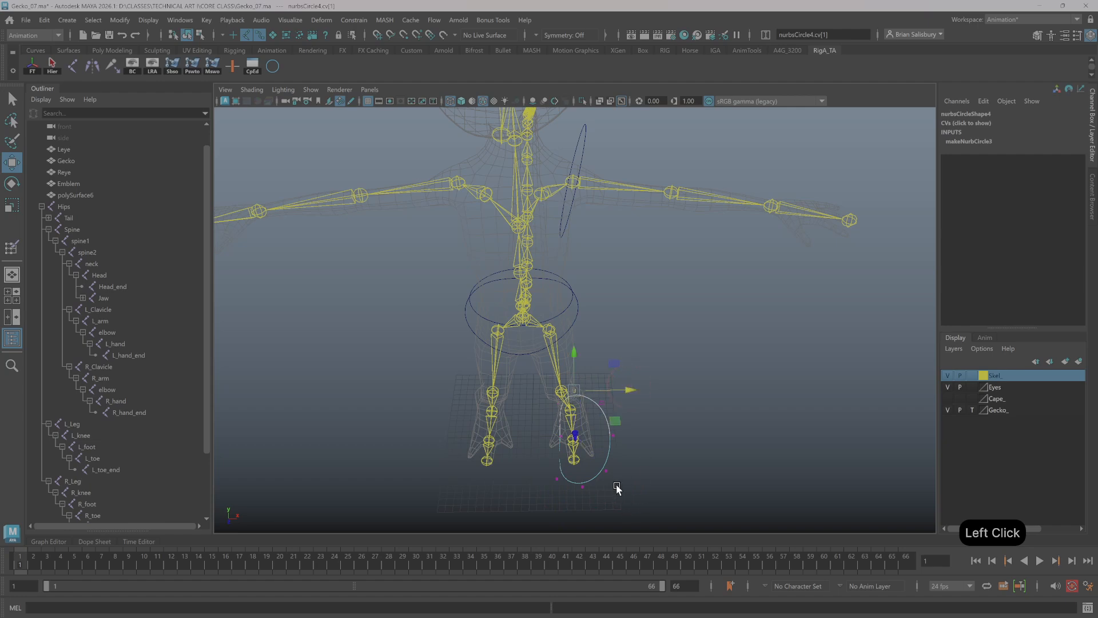
alt+drag(583, 464, 558, 450)
right_drag(559, 453, 631, 321)
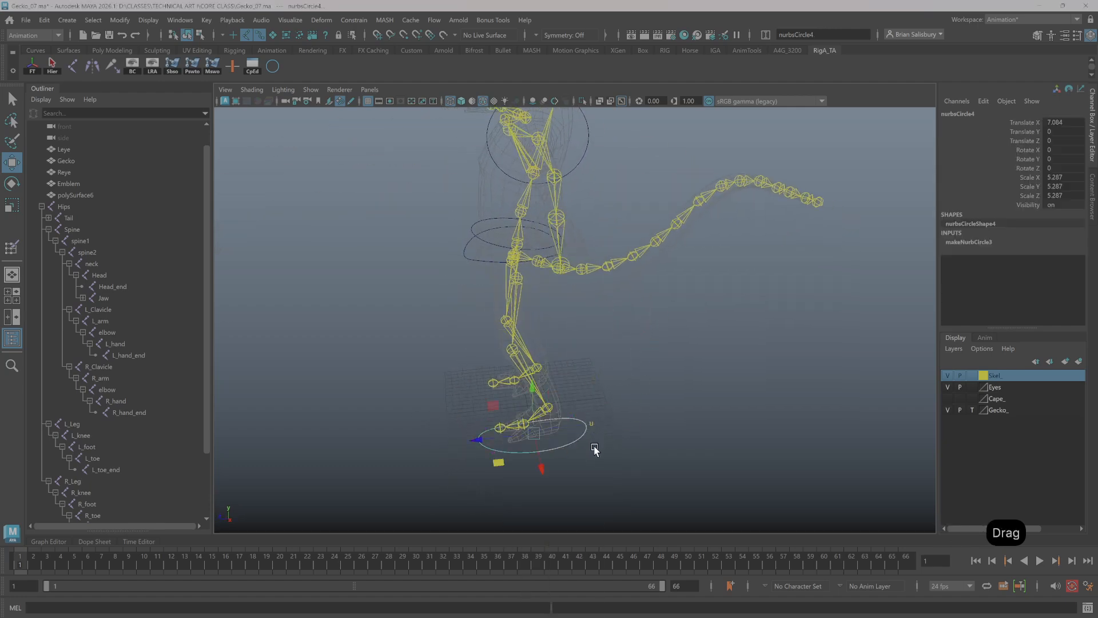
Flatten the foot circle vertically with the Scale tool and raise it to Translate Y 0.381
alt+drag(595, 450, 657, 417)
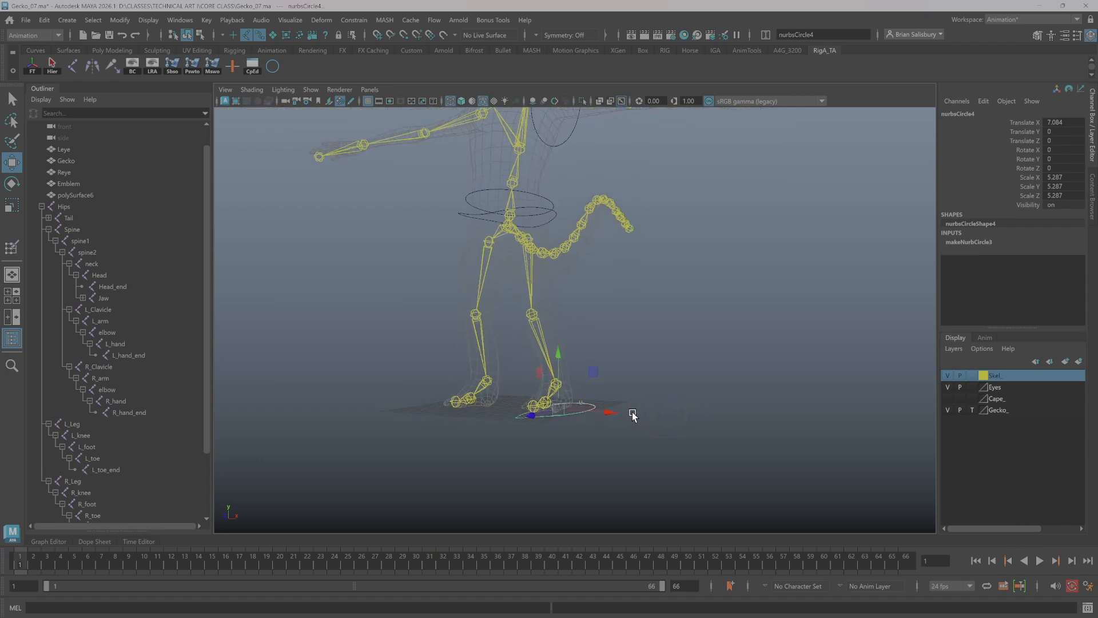
key(r)
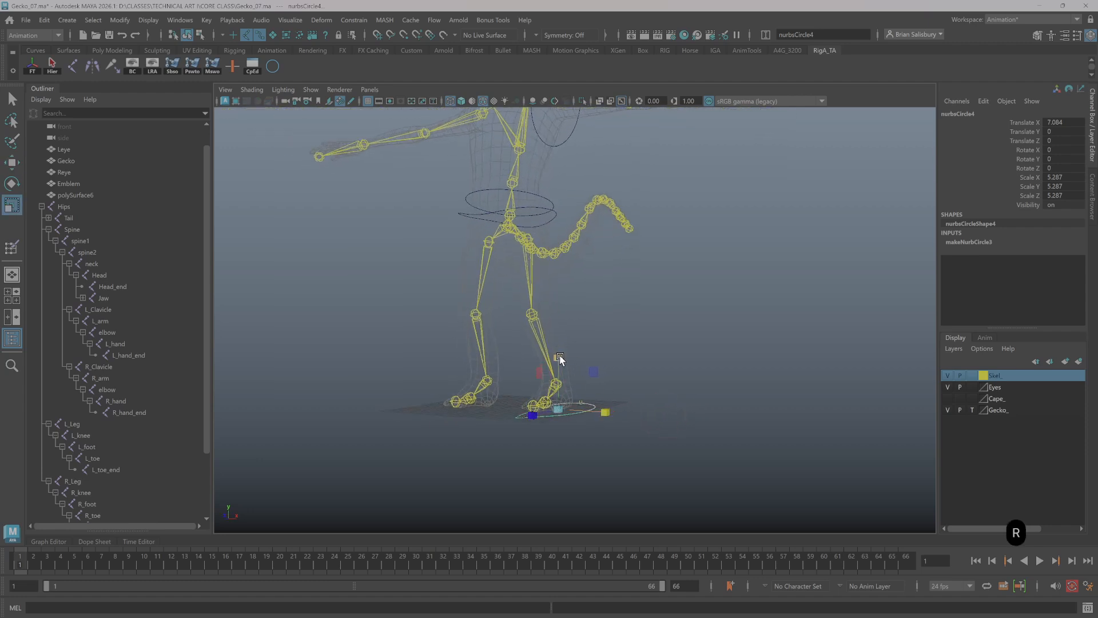
click(559, 363)
click(561, 405)
drag(561, 404, 561, 416)
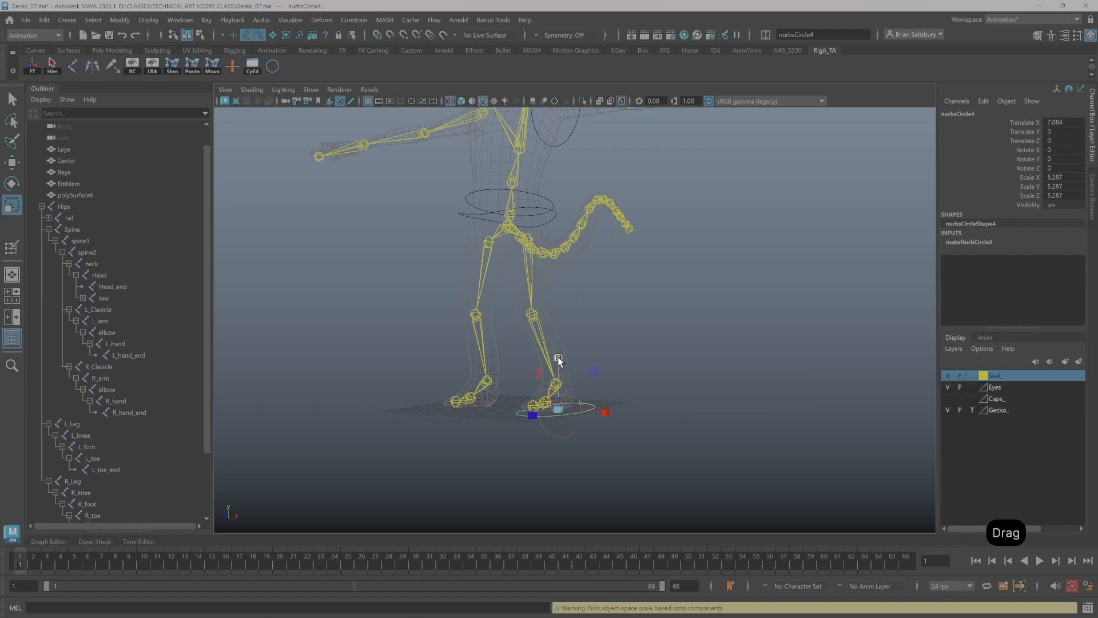
drag(559, 359, 617, 414)
key(w)
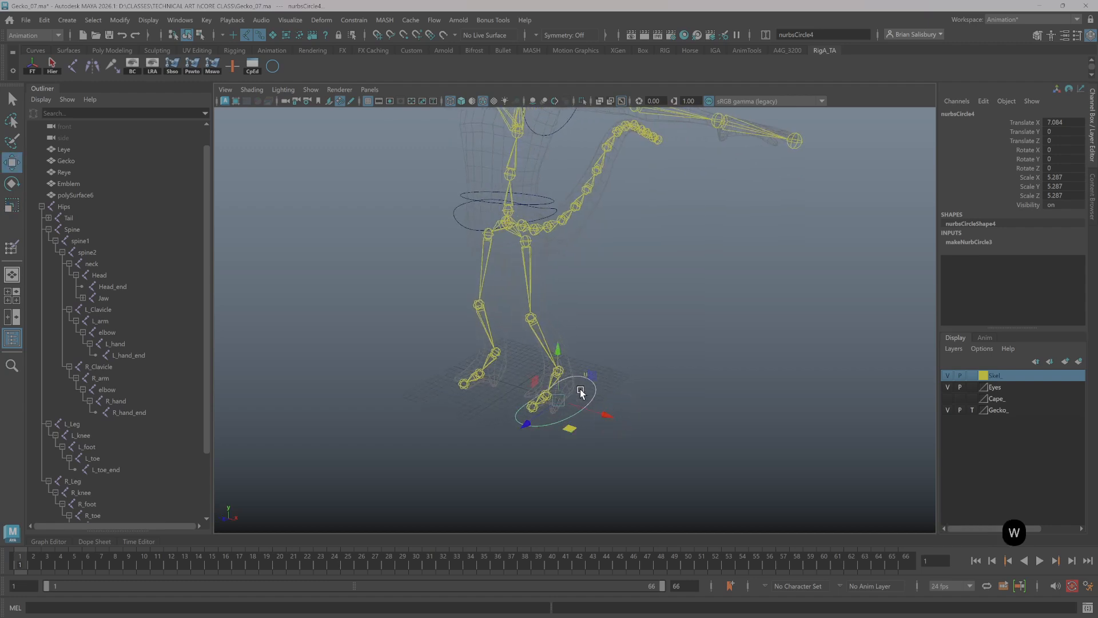
drag(558, 351, 558, 347)
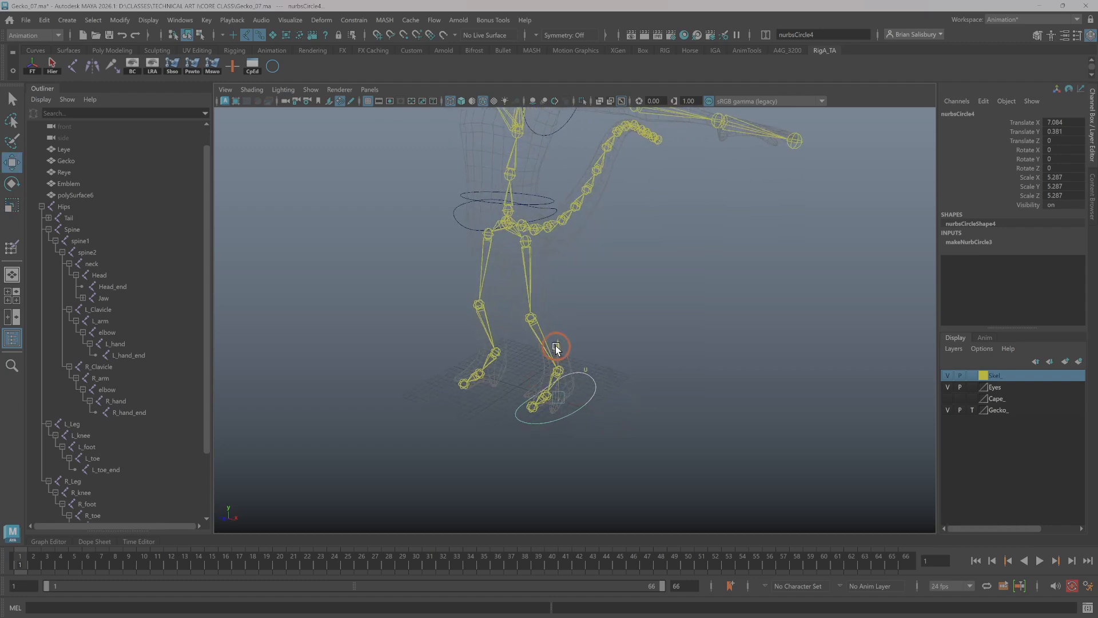
Turn on point snapping and snap the foot circle's pivot onto the L_foot ankle joint
mouse_move(577, 388)
alt+mouse_down()
mouse_move(546, 367)
mouse_move(577, 374)
alt+mouse_up()
alt+right_drag(579, 375, 705, 409)
alt+middle_drag(659, 420, 667, 362)
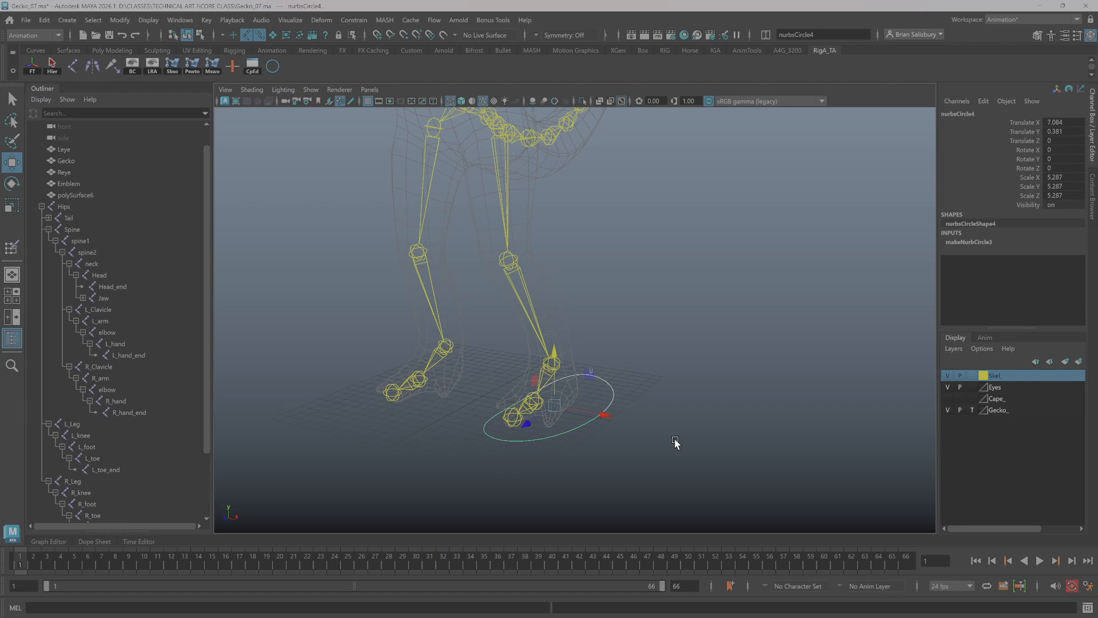
key(d)
key(Insert)
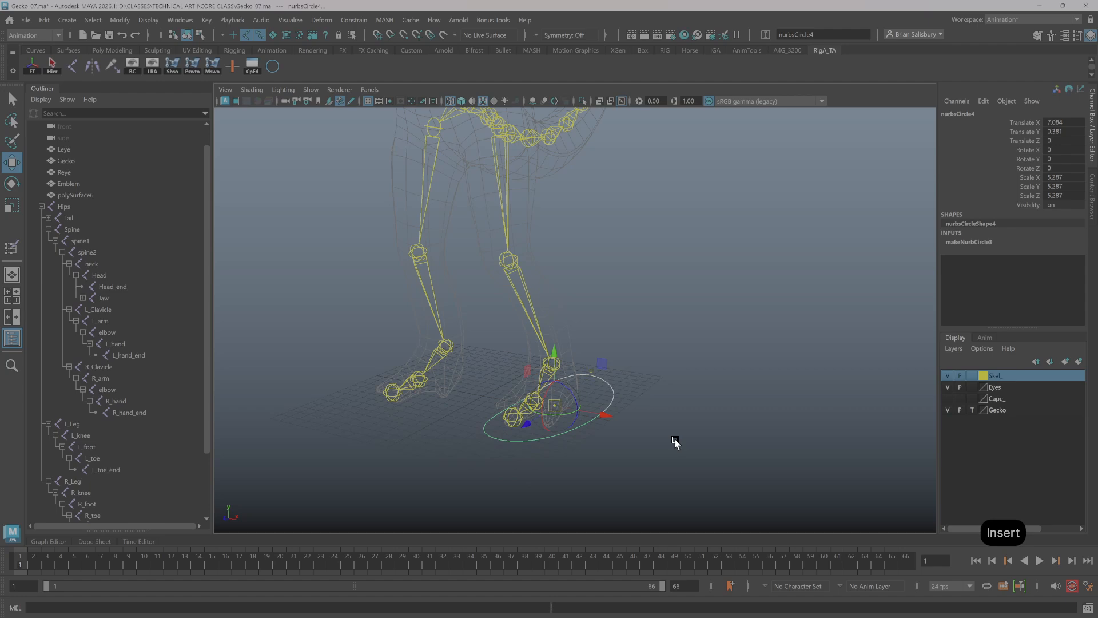
click(403, 35)
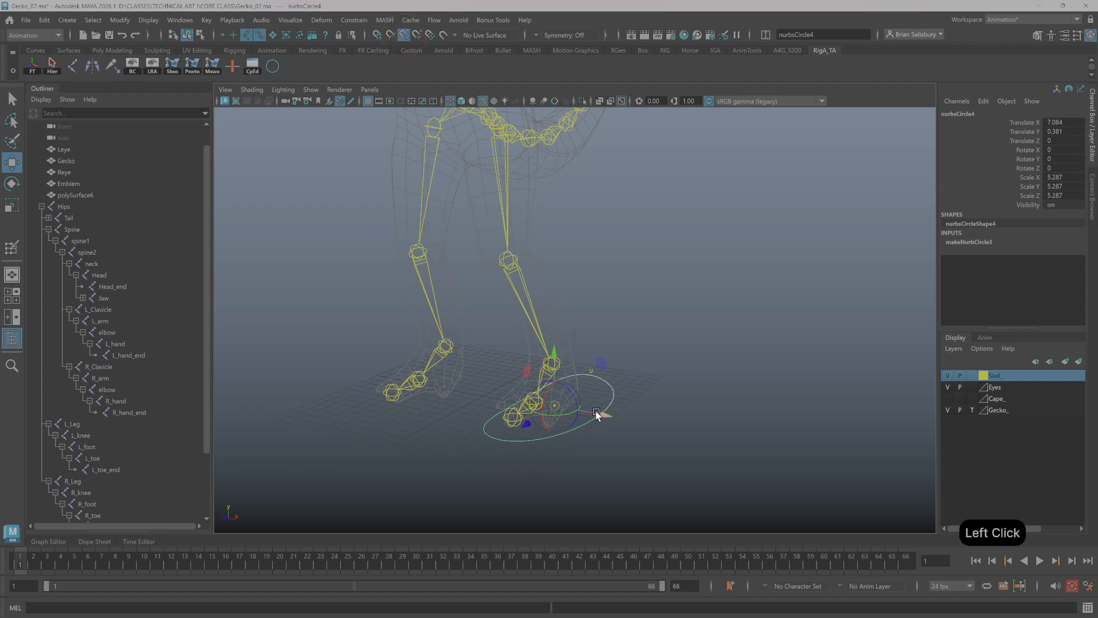
drag(556, 400, 560, 470)
drag(563, 421, 552, 364)
alt+drag(716, 296, 707, 257)
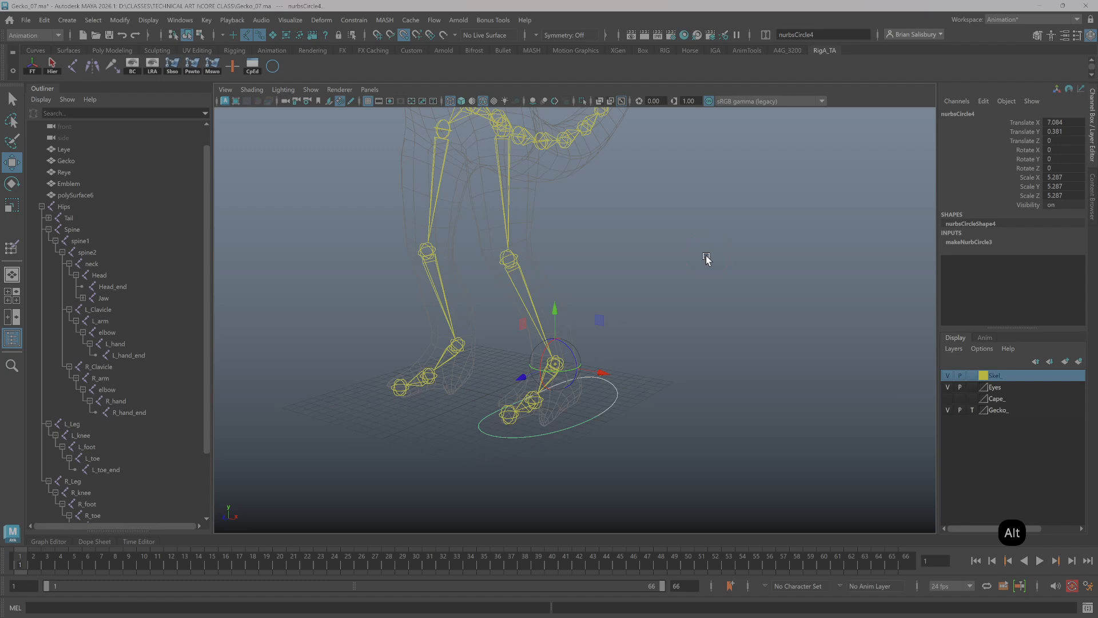
key(Insert)
Freeze the transformations of the left foot circle
mouse_move(705, 262)
alt+mouse_down()
mouse_move(698, 233)
mouse_move(703, 240)
alt+mouse_up()
click(715, 374)
right_drag(622, 408, 706, 306)
drag(617, 383, 635, 455)
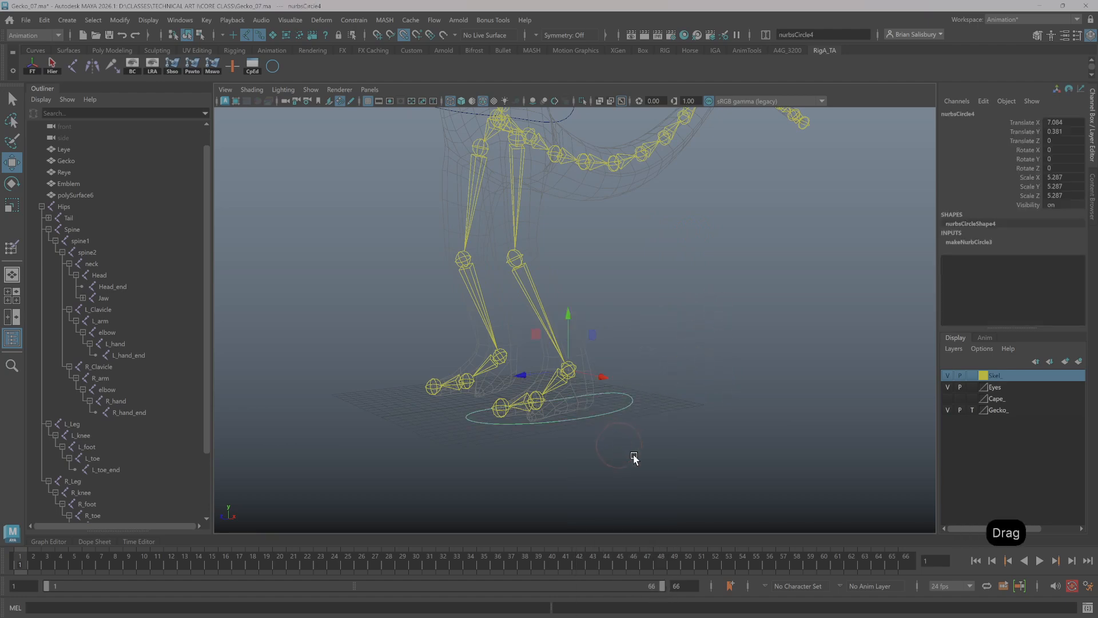
alt+drag(691, 367, 671, 372)
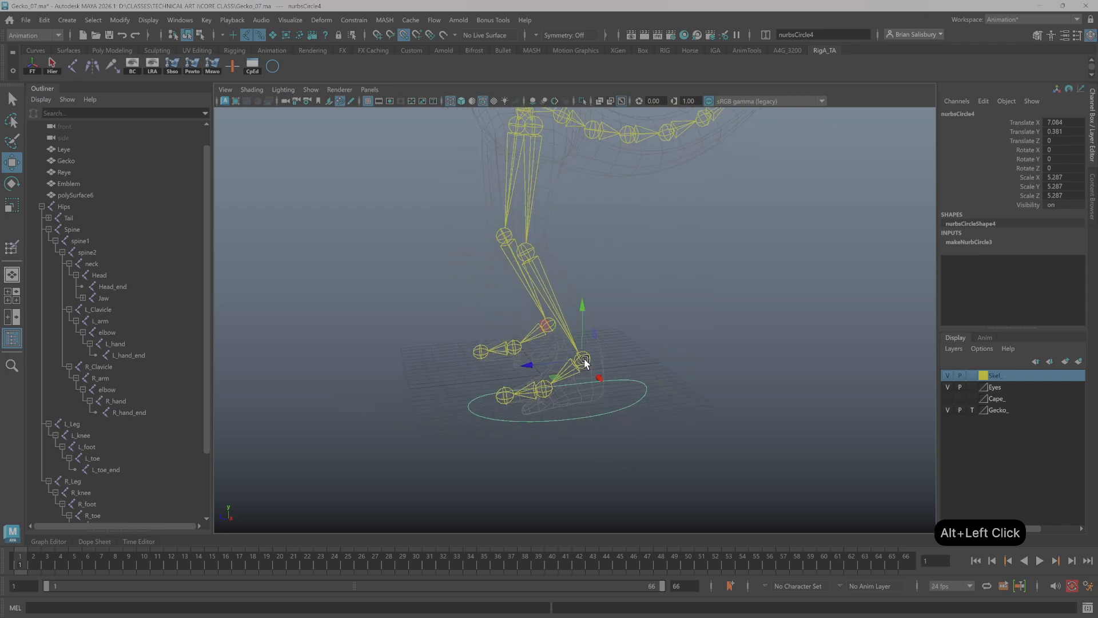
alt+drag(584, 362, 645, 330)
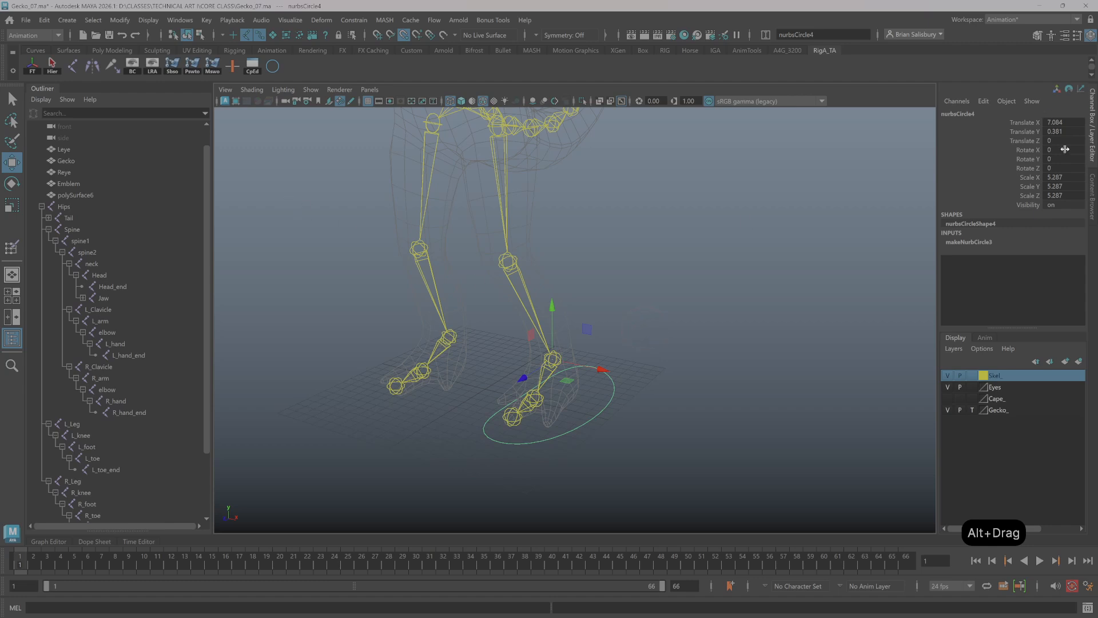
click(33, 64)
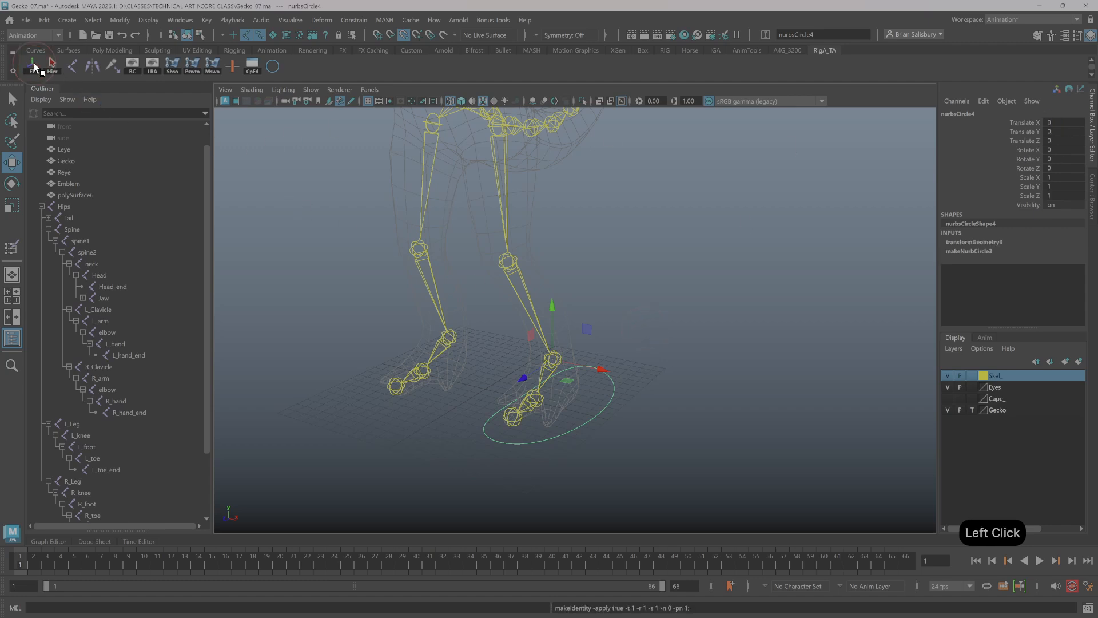
Rename the left foot circle as L_foot_CTL
click(767, 349)
drag(574, 411, 633, 458)
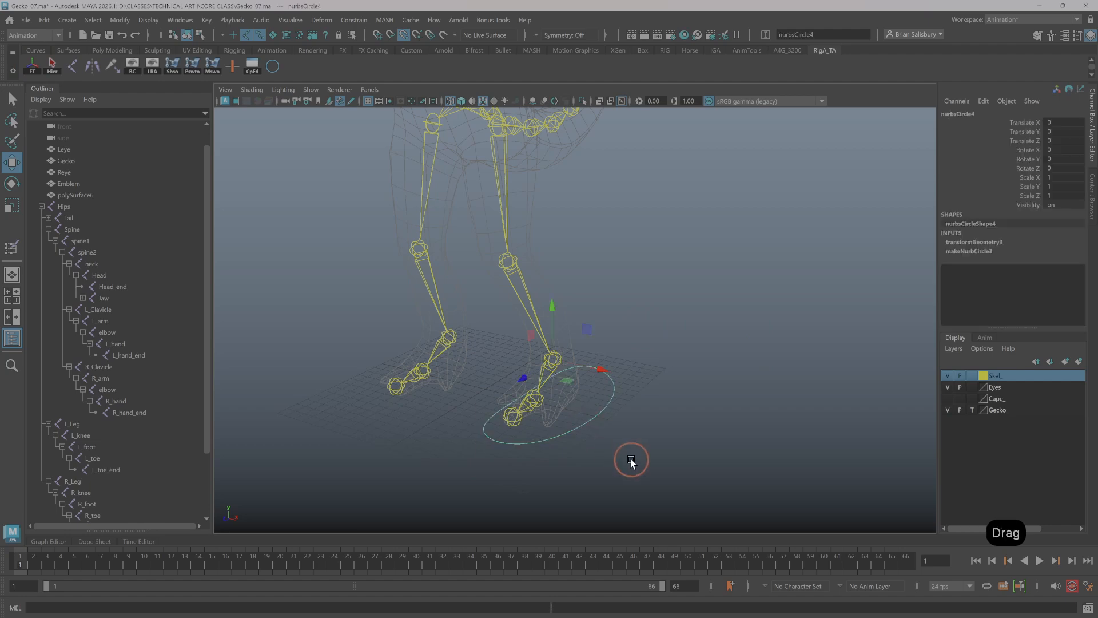
click(975, 115)
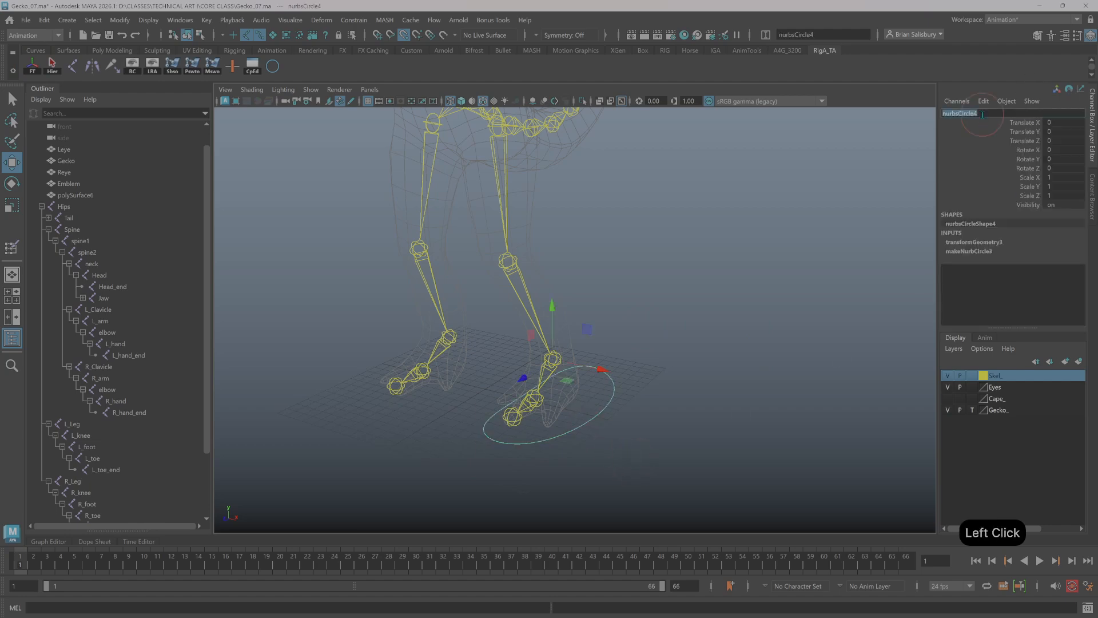
text(L)
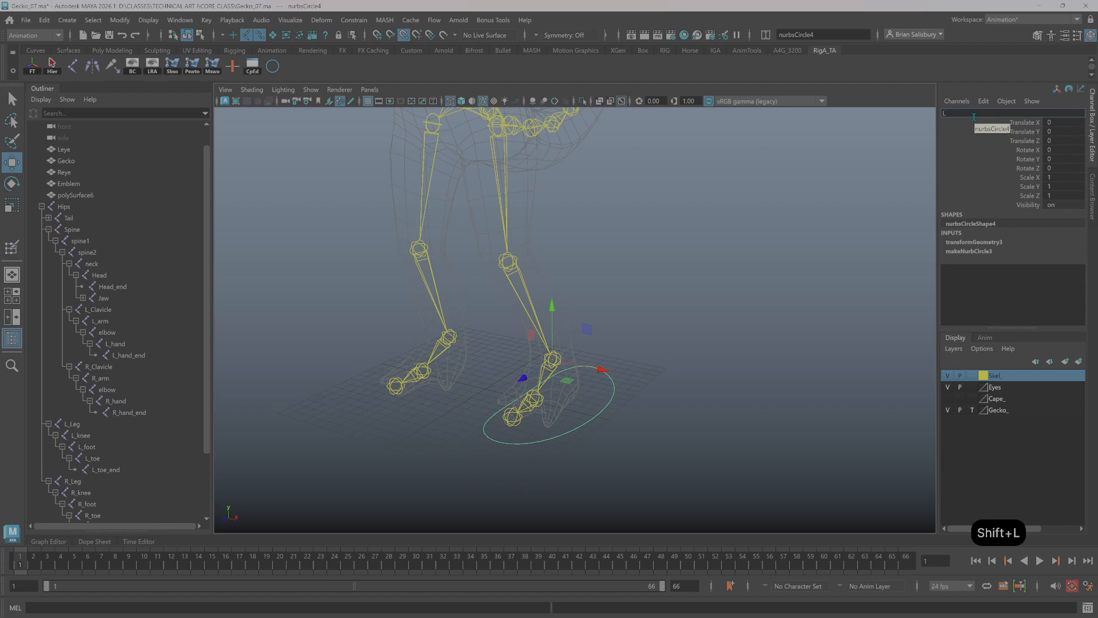
text(_foot)
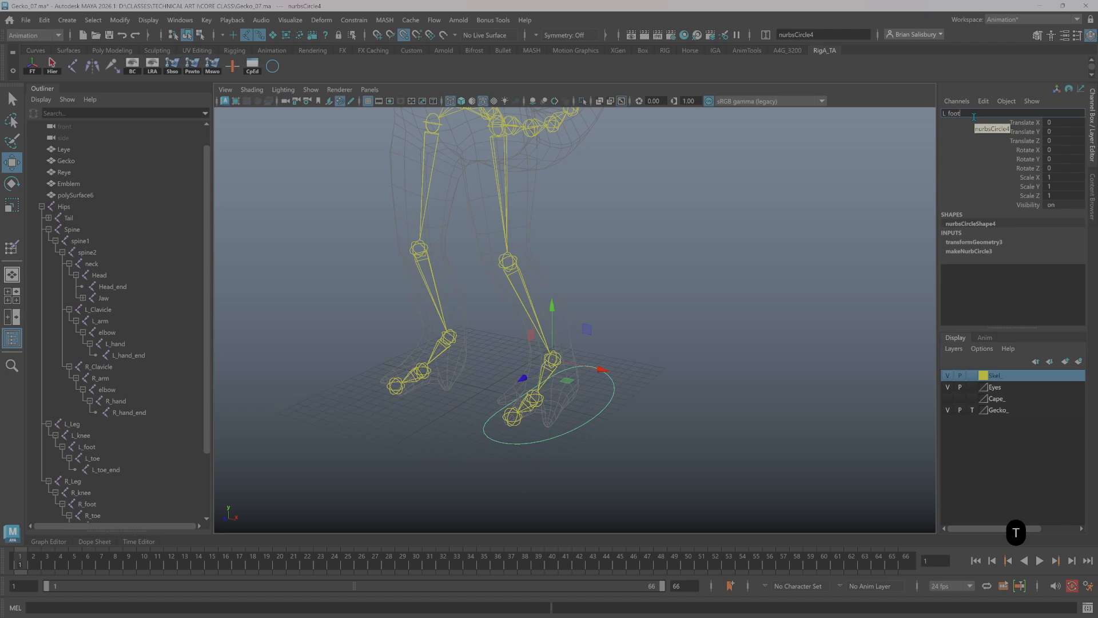
text(_C)
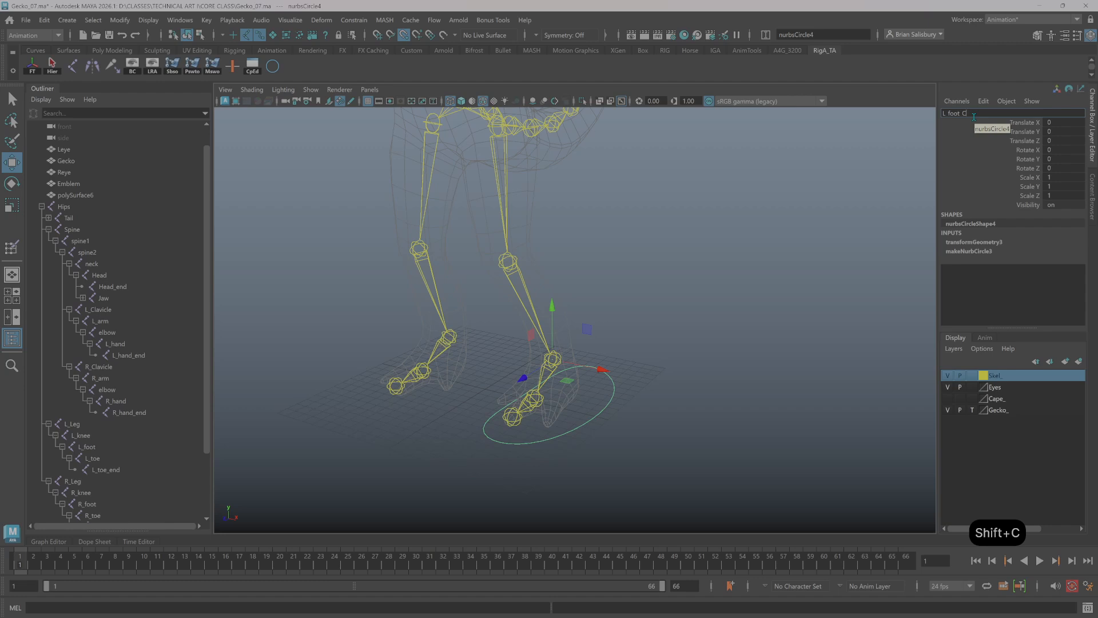
text(TL)
key(Return)
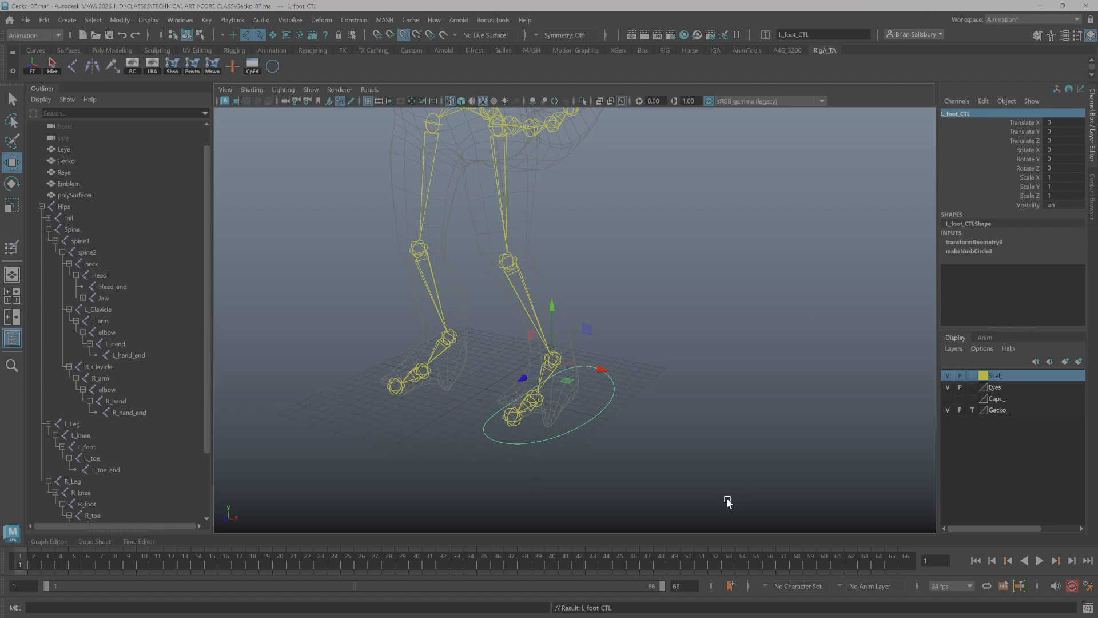
Examine the L_foot_CTL circle and the L_foot joint from several angles, selecting each in turn
alt+drag(726, 503, 683, 396)
mouse_move(685, 423)
alt+middle_down()
mouse_move(679, 394)
mouse_move(688, 411)
alt+middle_up()
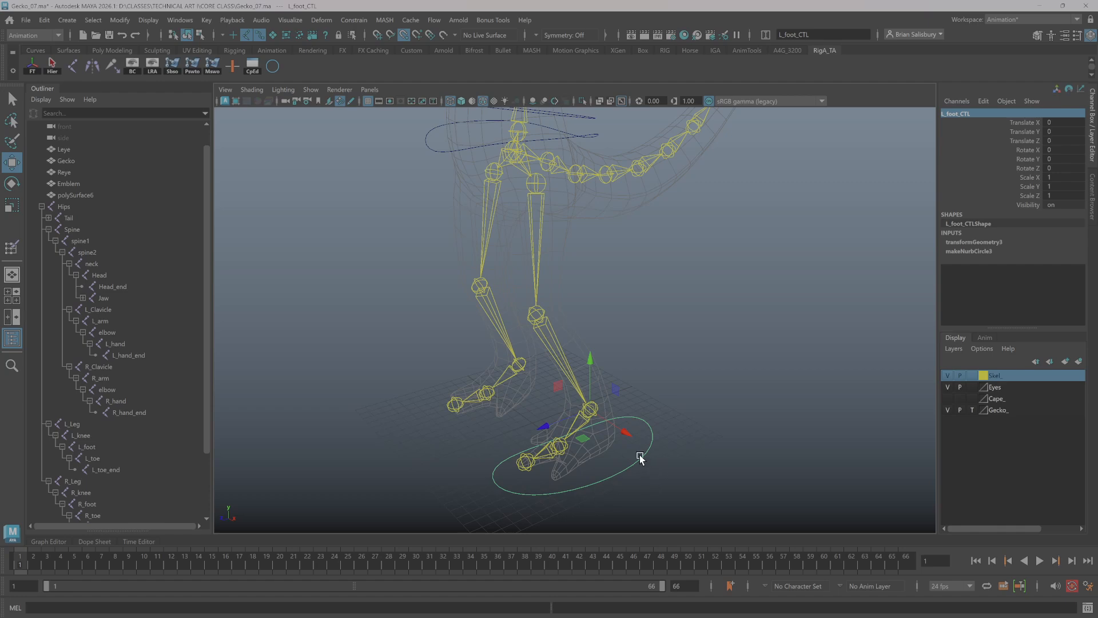
click(675, 413)
drag(633, 454, 686, 491)
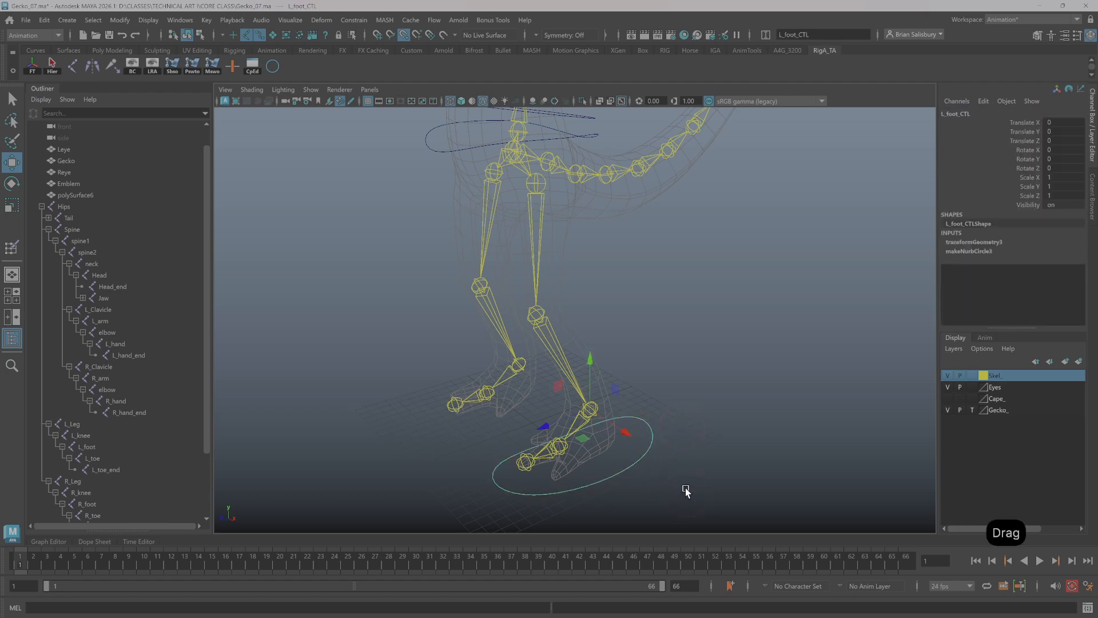
alt+drag(672, 409, 650, 347)
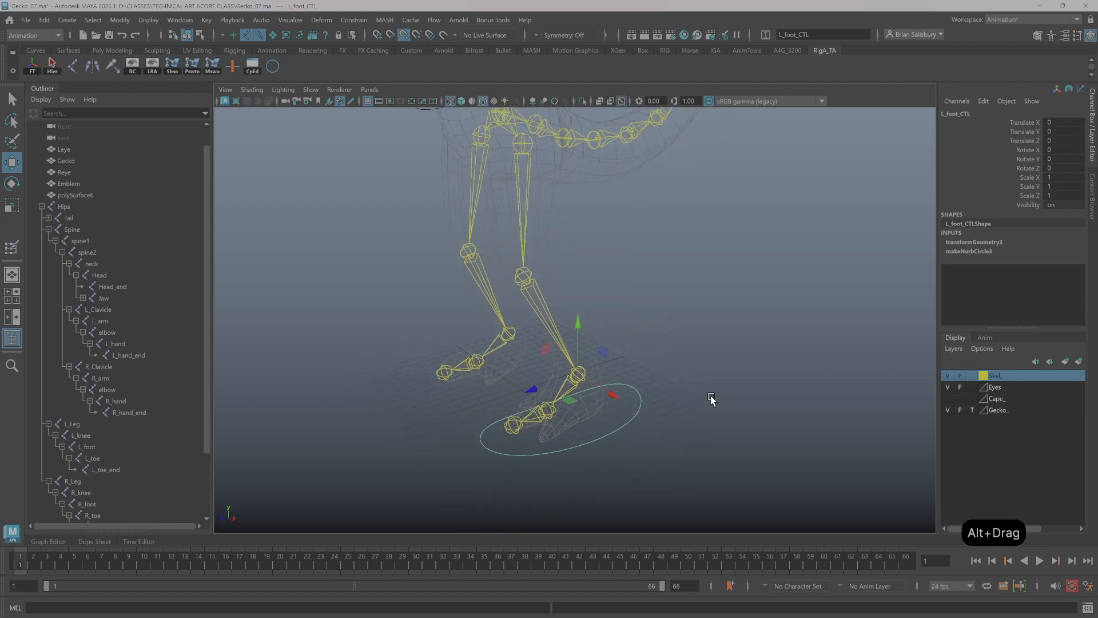
click(712, 395)
click(561, 392)
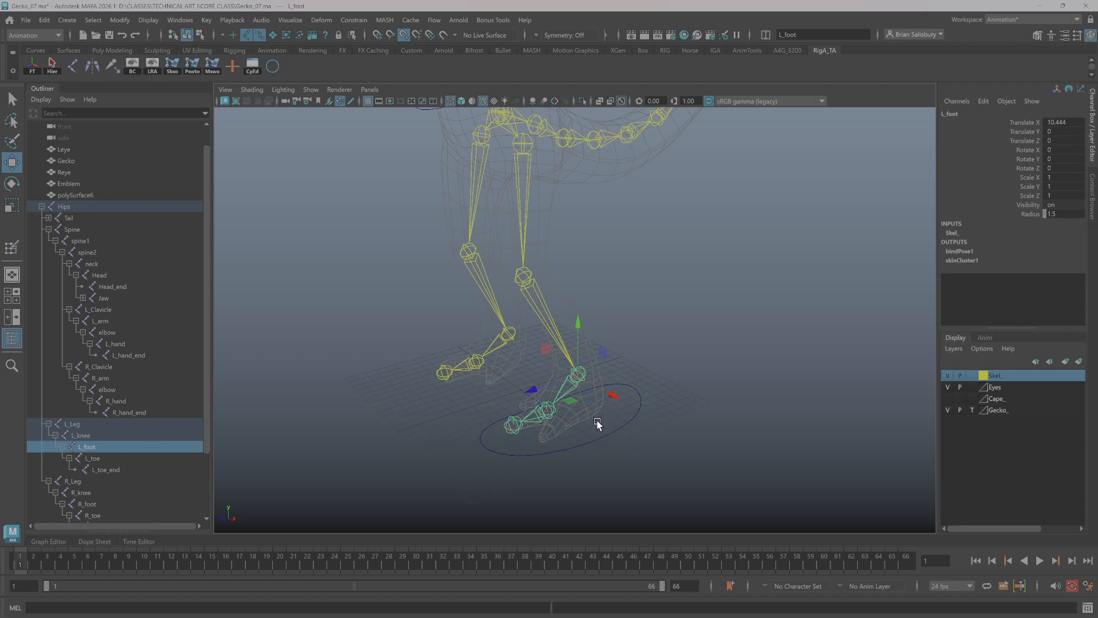
drag(595, 420, 634, 463)
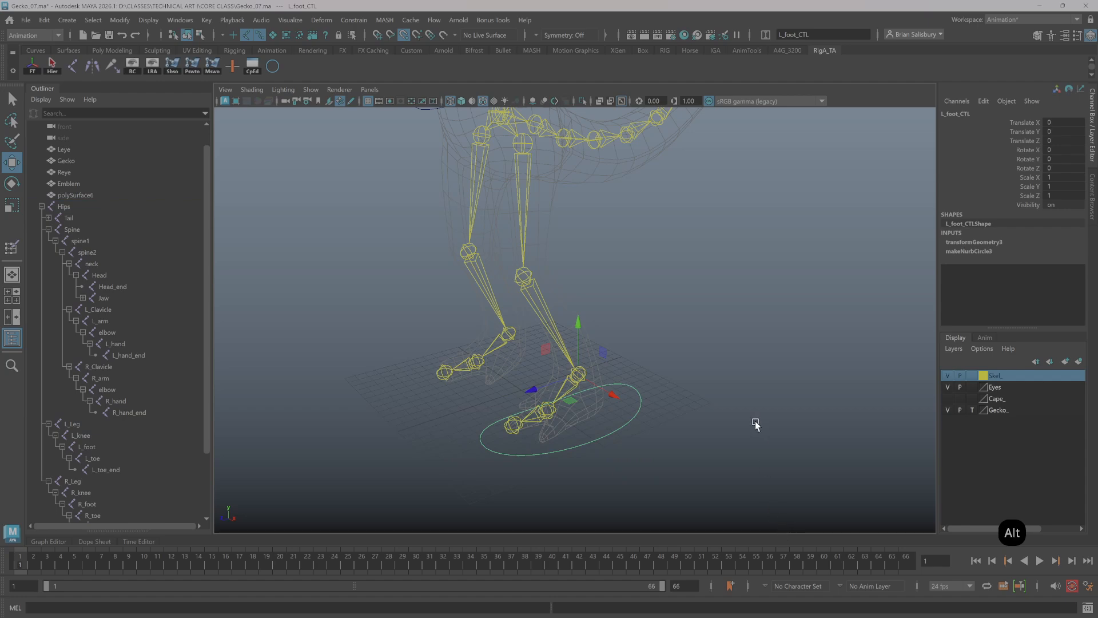
mouse_move(752, 422)
alt+mouse_down()
mouse_move(726, 411)
mouse_move(753, 419)
alt+mouse_up()
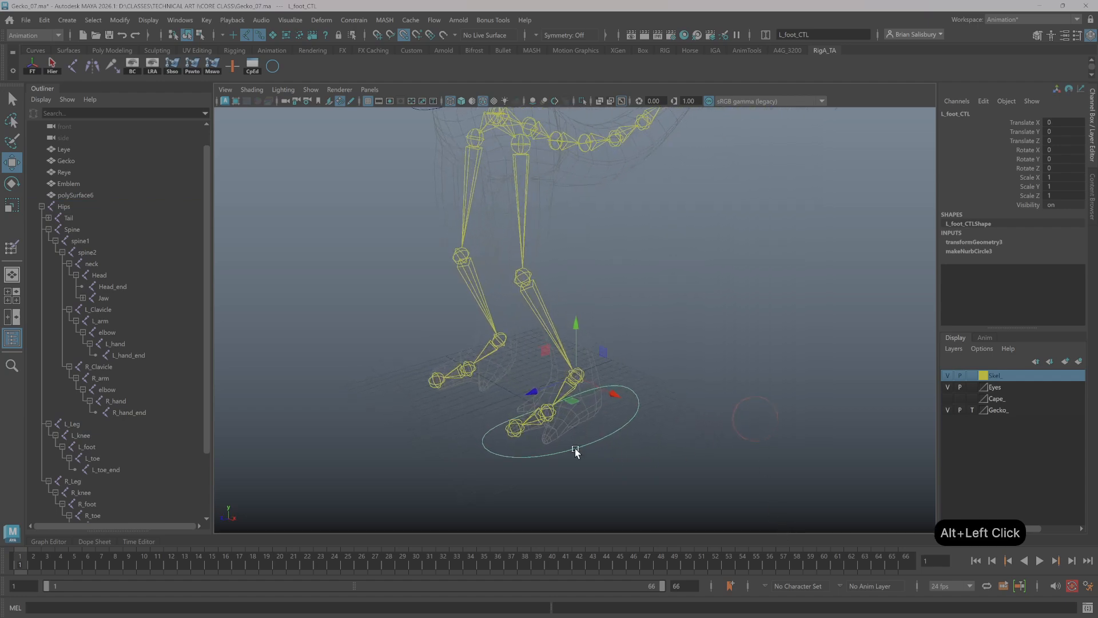
alt+drag(595, 436, 686, 387)
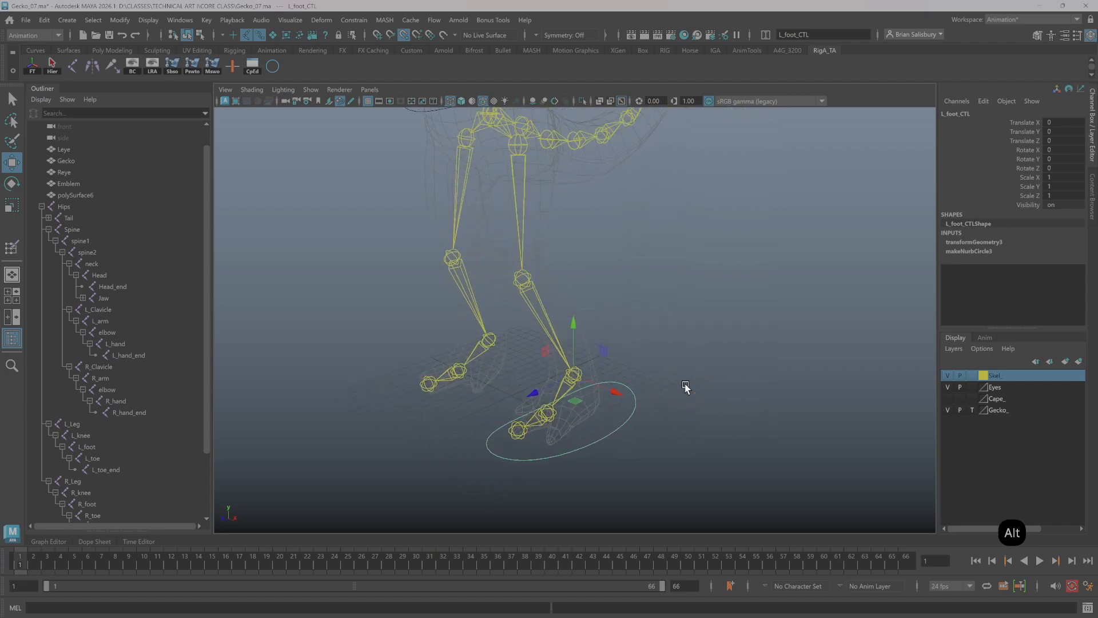
click(685, 387)
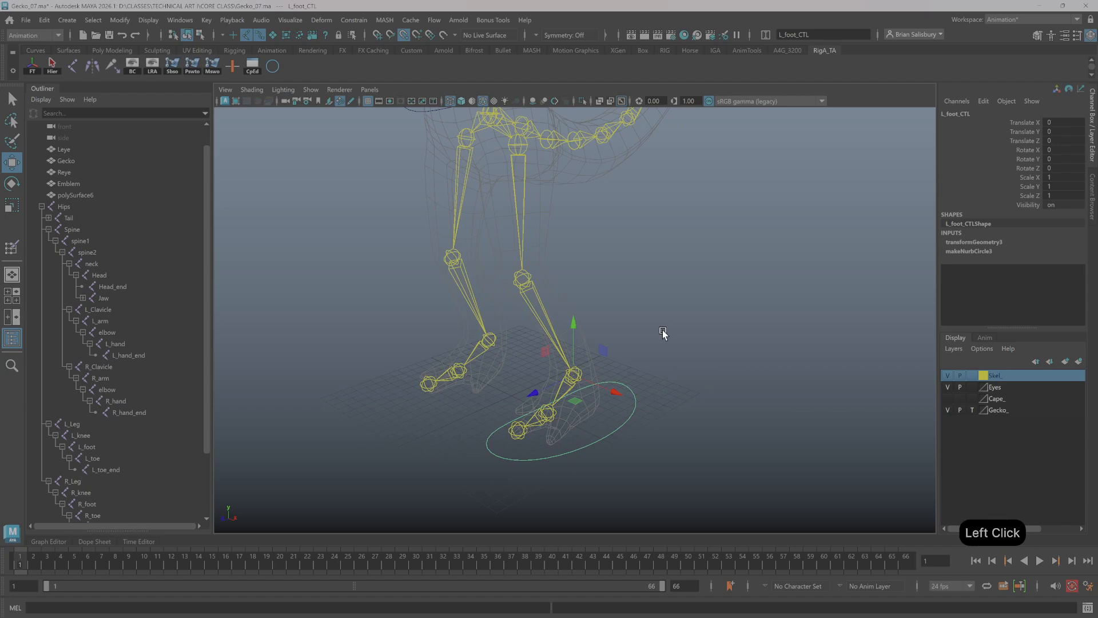
Switch to the Rigging menu set and add the Point and Orient constraint option commands to the RigA_TA shelf
click(39, 36)
click(41, 51)
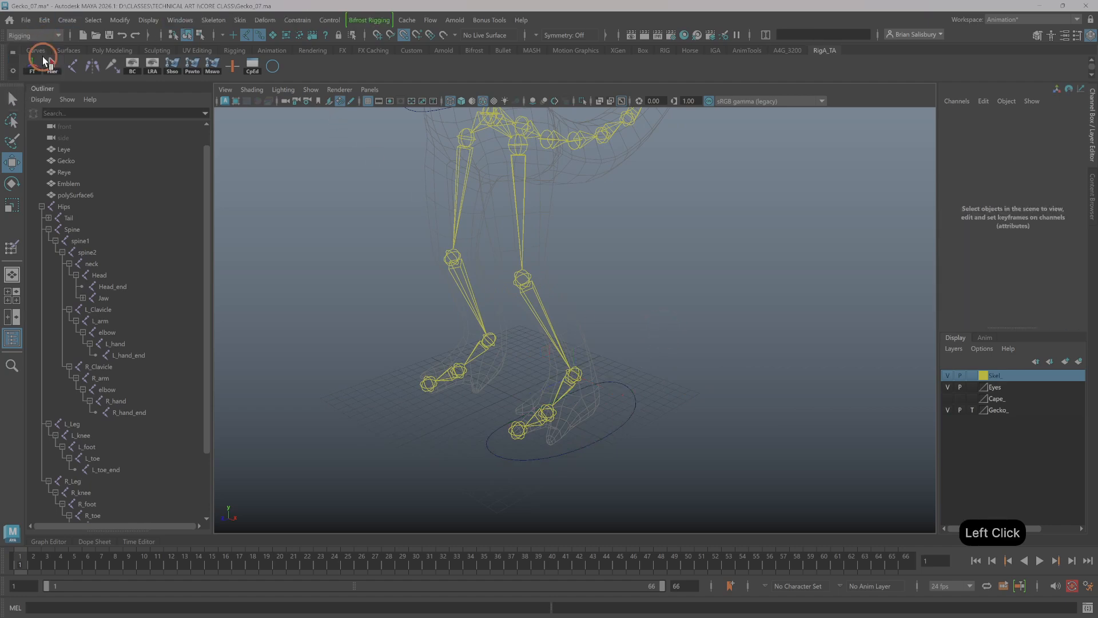
click(299, 20)
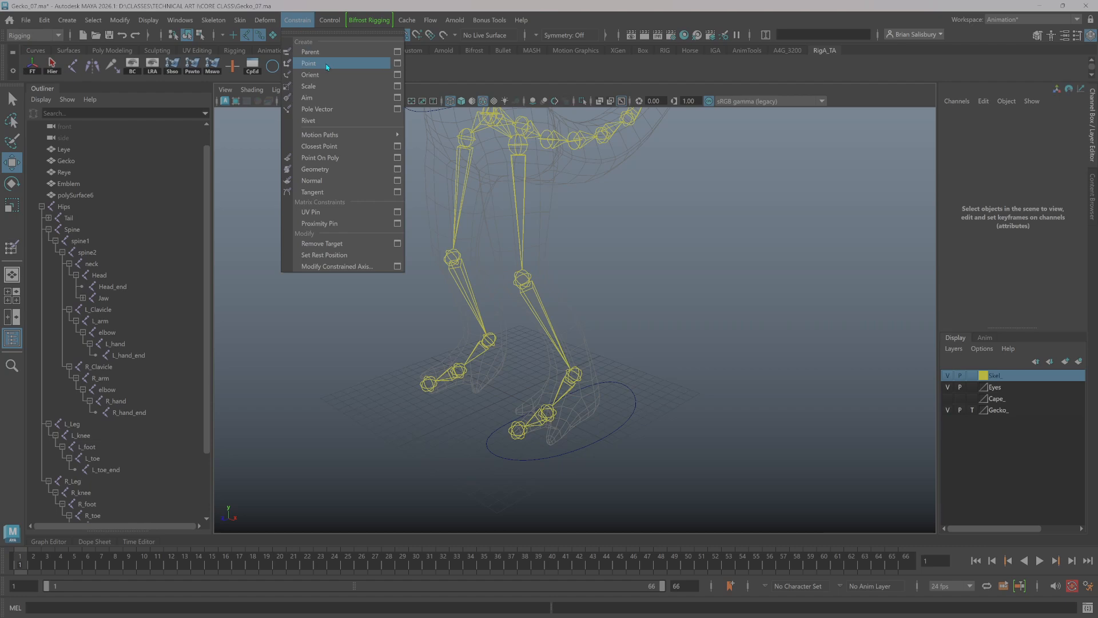
ctrl+shift+click(399, 66)
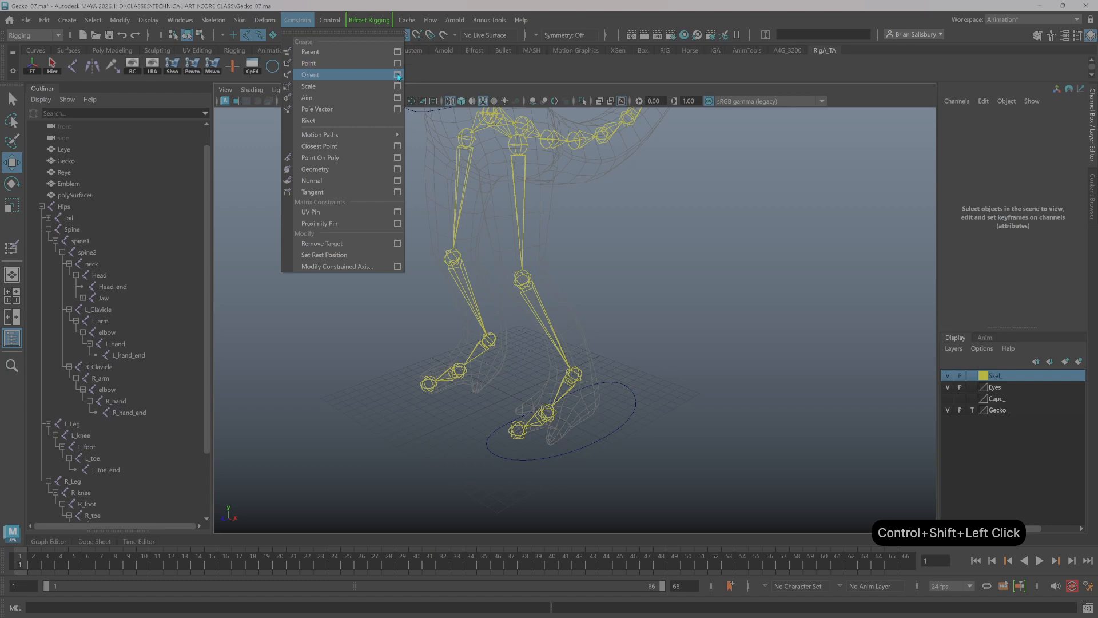
ctrl+shift+click(399, 76)
click(506, 63)
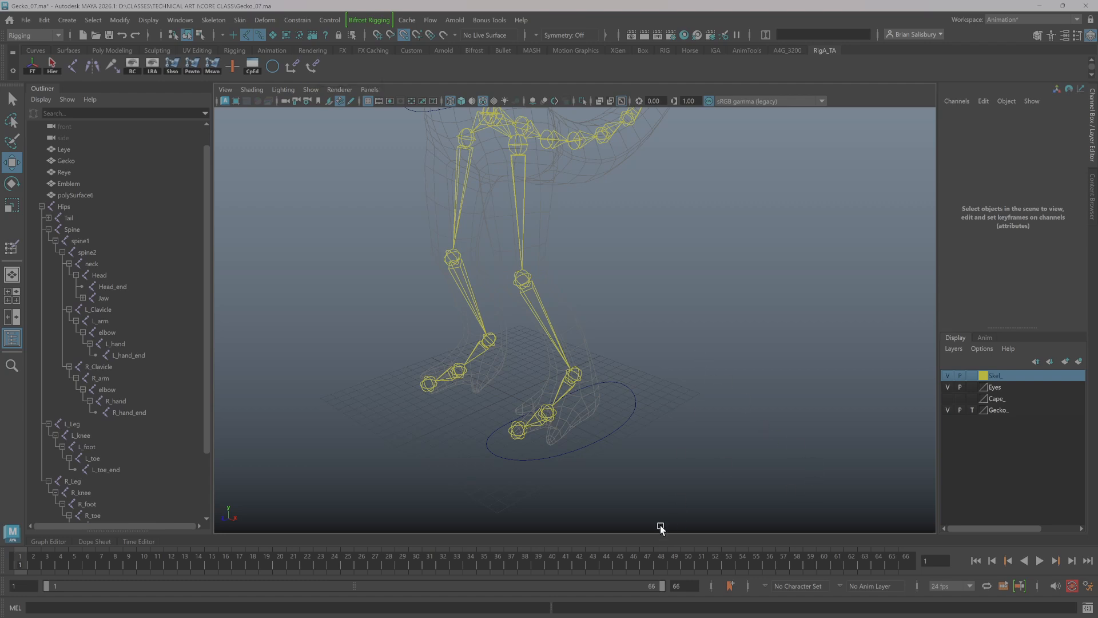
Orient-constrain L_foot_CTL to the L_foot joint on all axes, with Maintain offset on and a weight of 1
drag(611, 404, 659, 482)
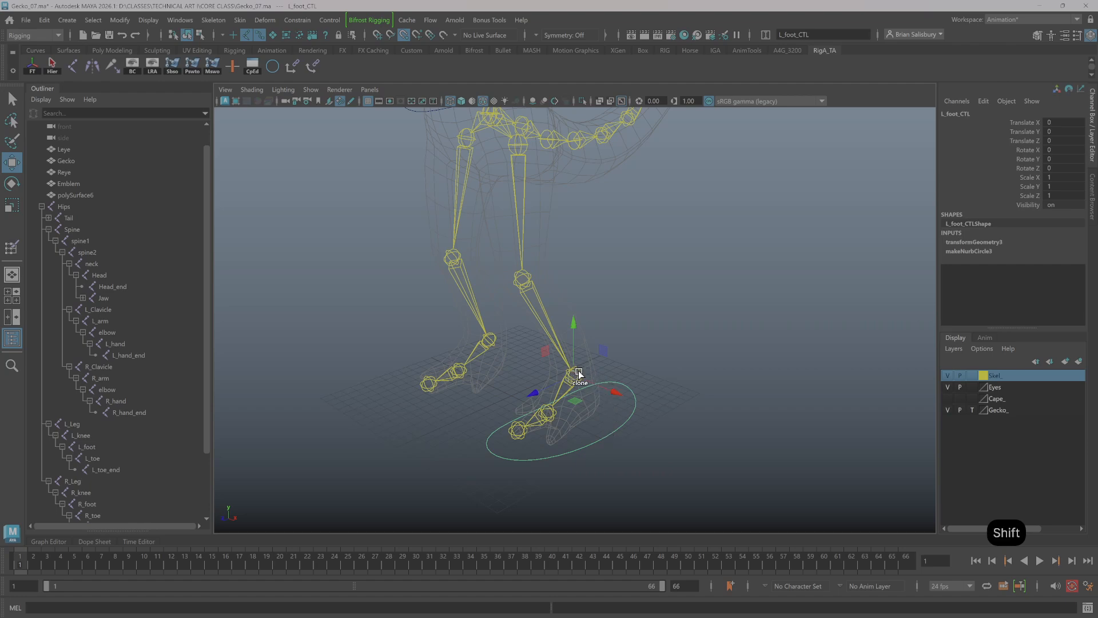
click(649, 357)
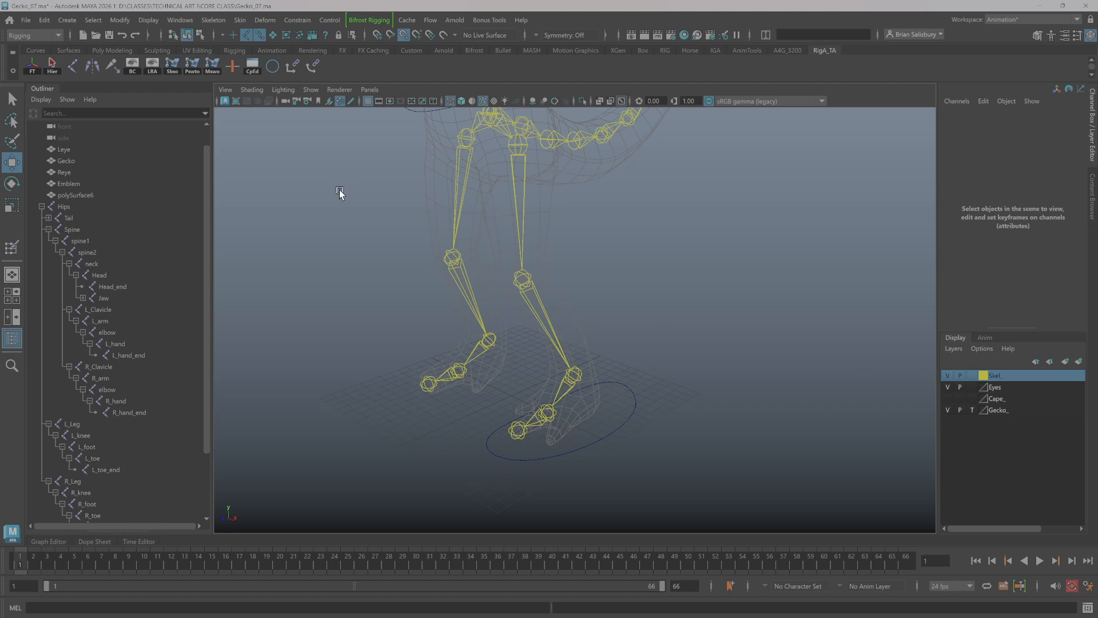
click(589, 374)
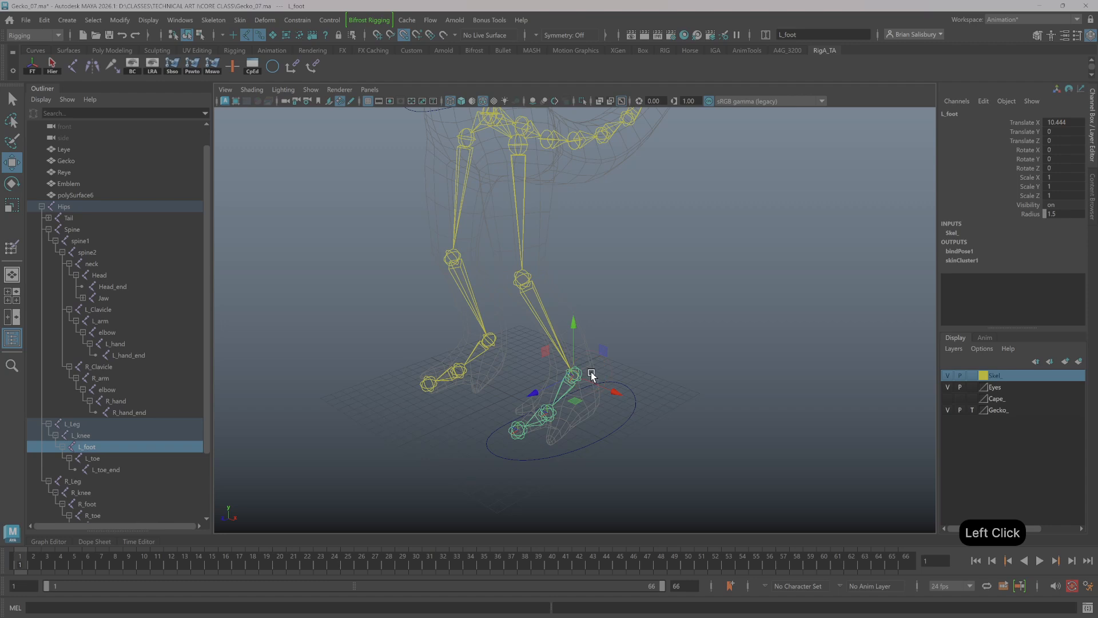
shift+click(611, 426)
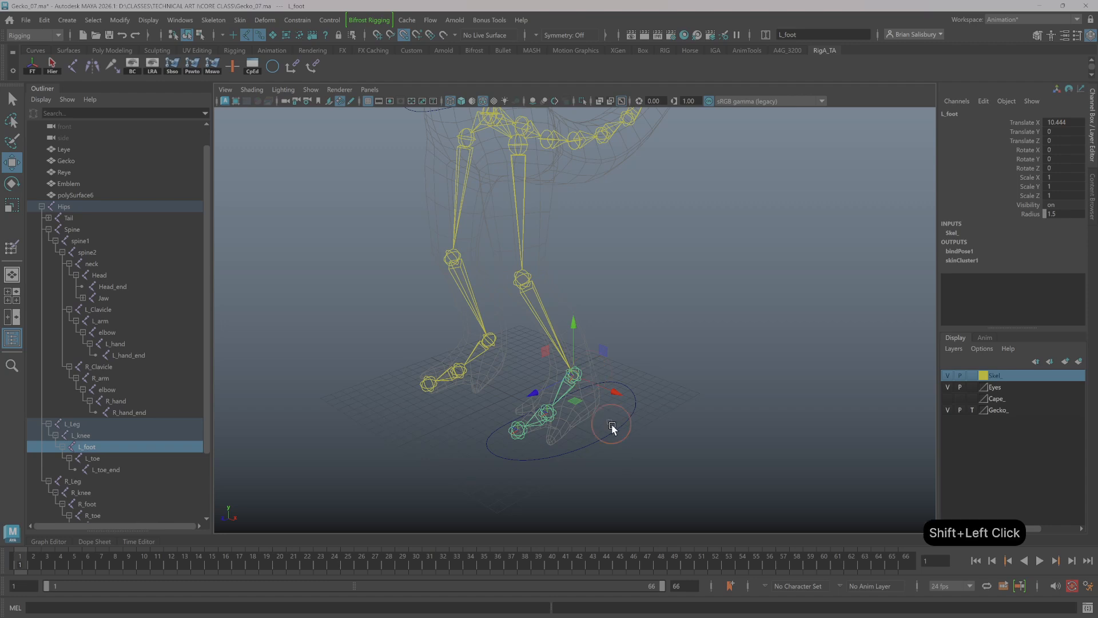
shift+drag(612, 425, 638, 450)
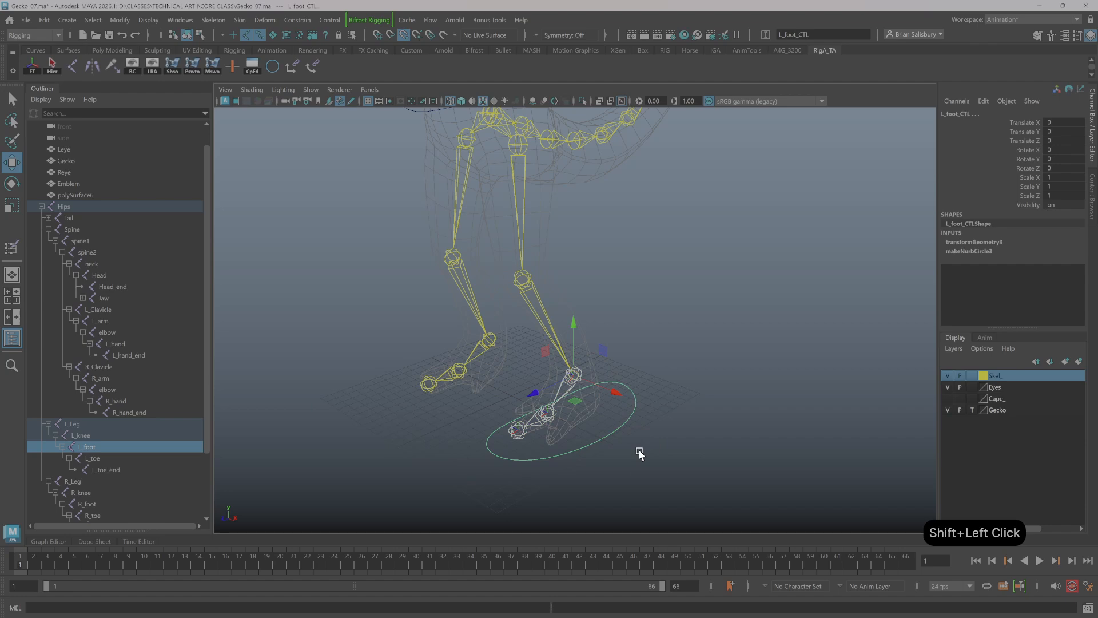
click(306, 66)
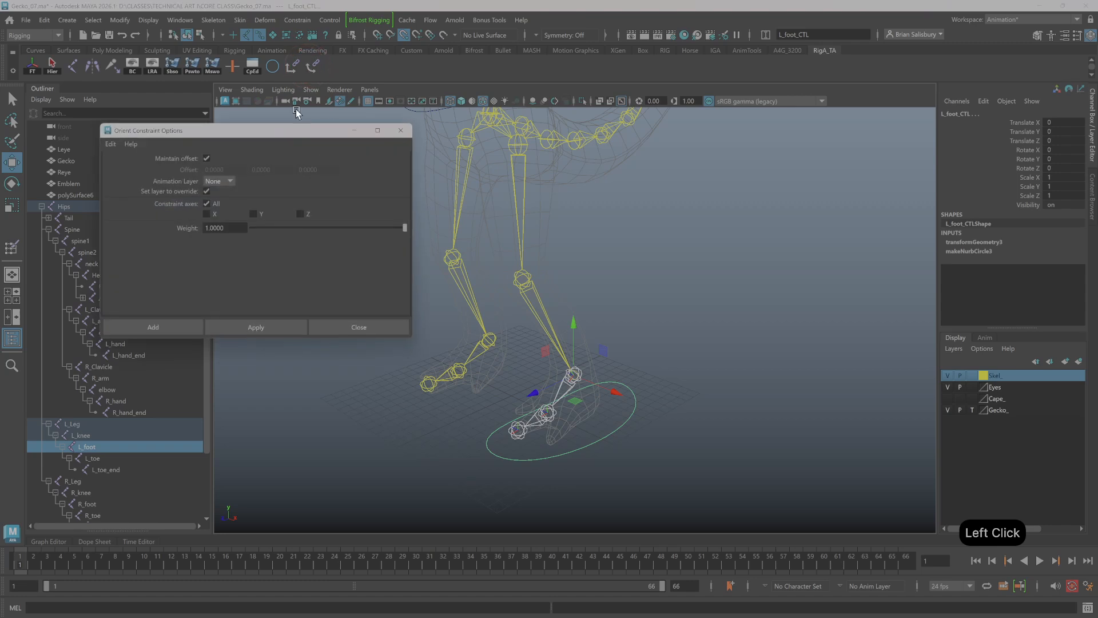
drag(227, 137, 244, 153)
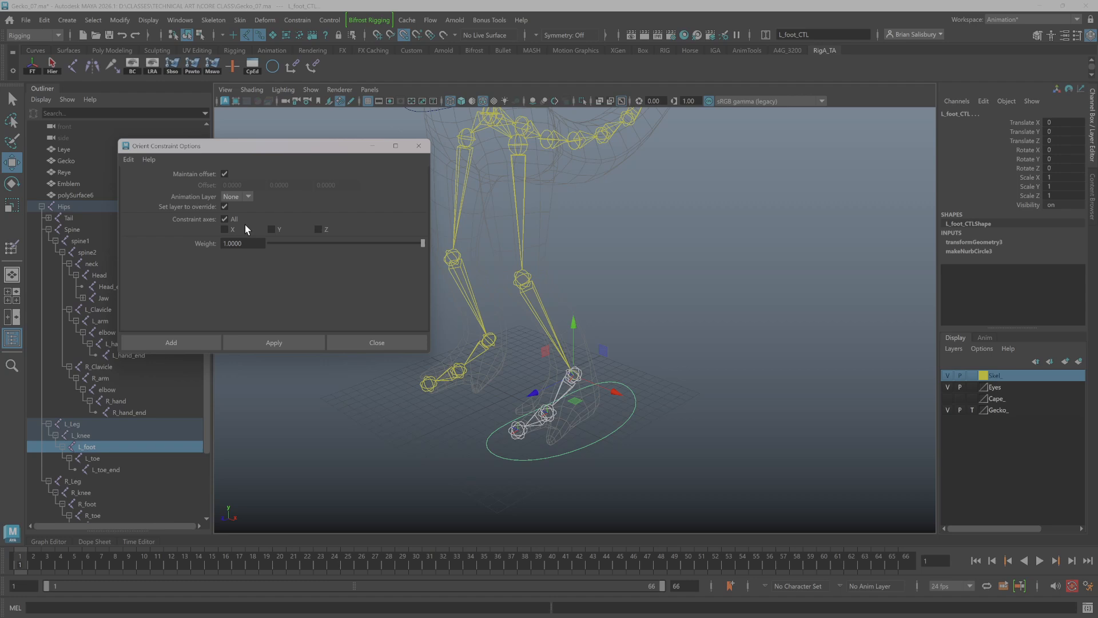
click(224, 173)
click(224, 173)
click(278, 342)
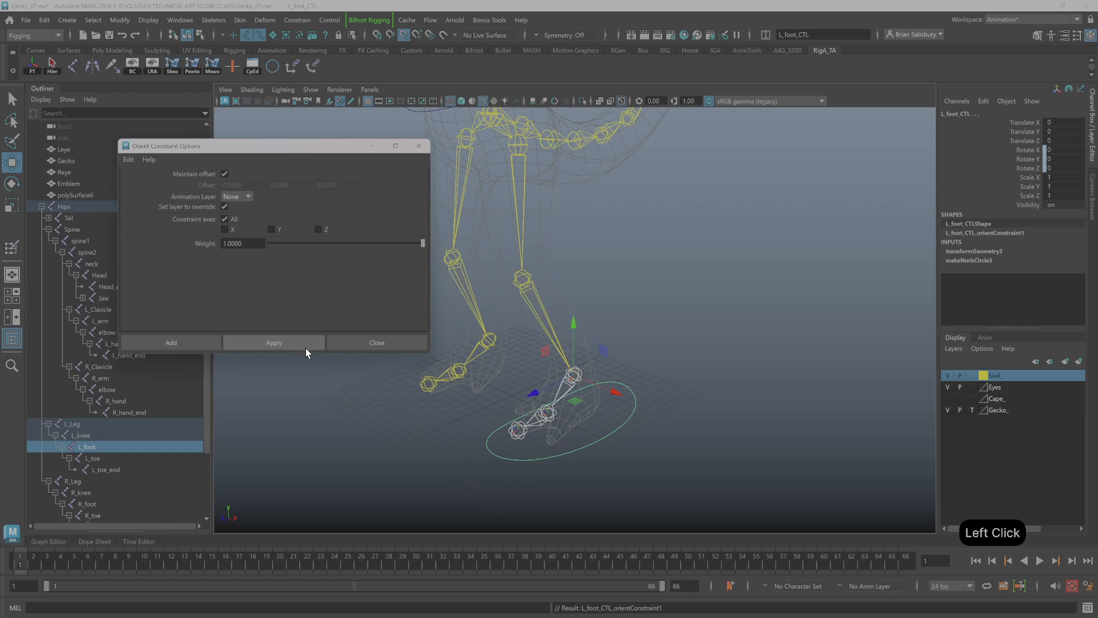
click(393, 344)
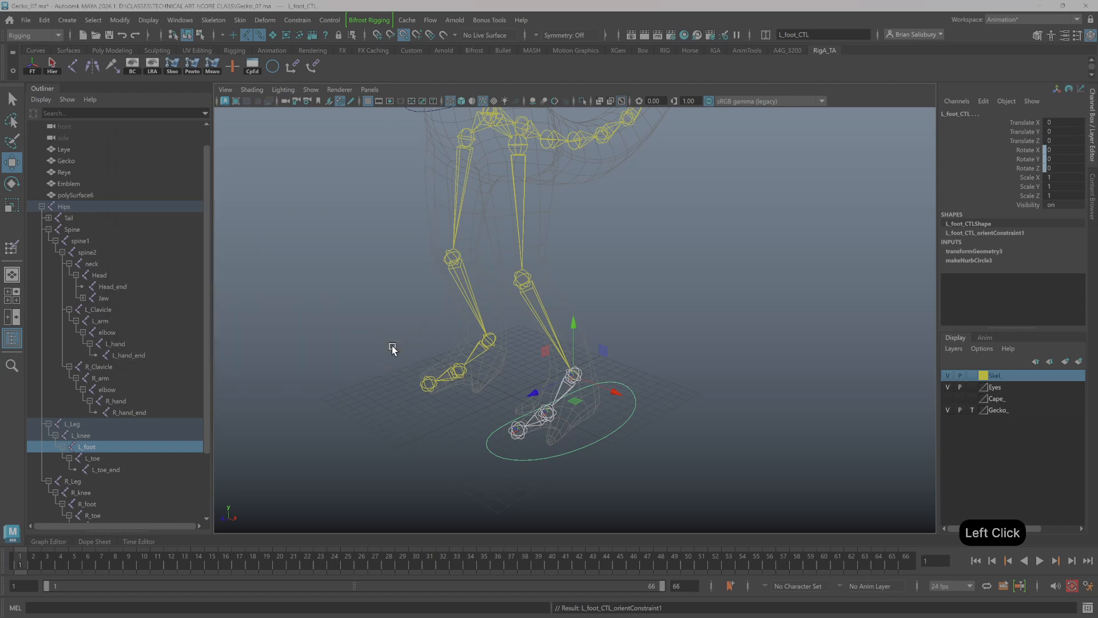
Expand the L_foot_CTL hierarchy and select the orient constraint node beneath it
scroll(149, 235, down, 3)
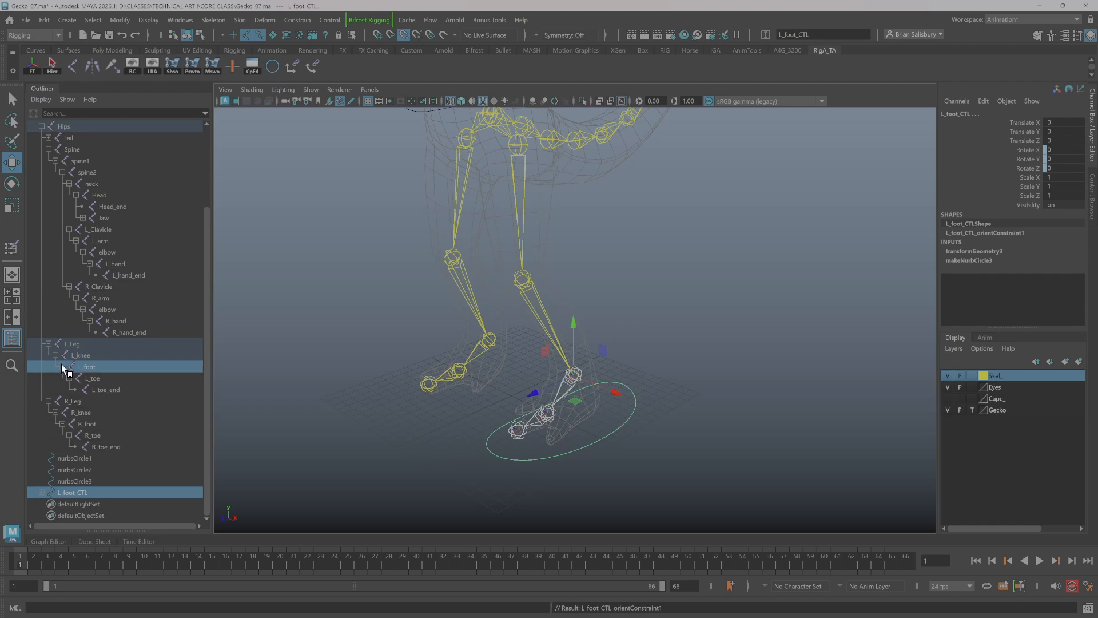
click(586, 375)
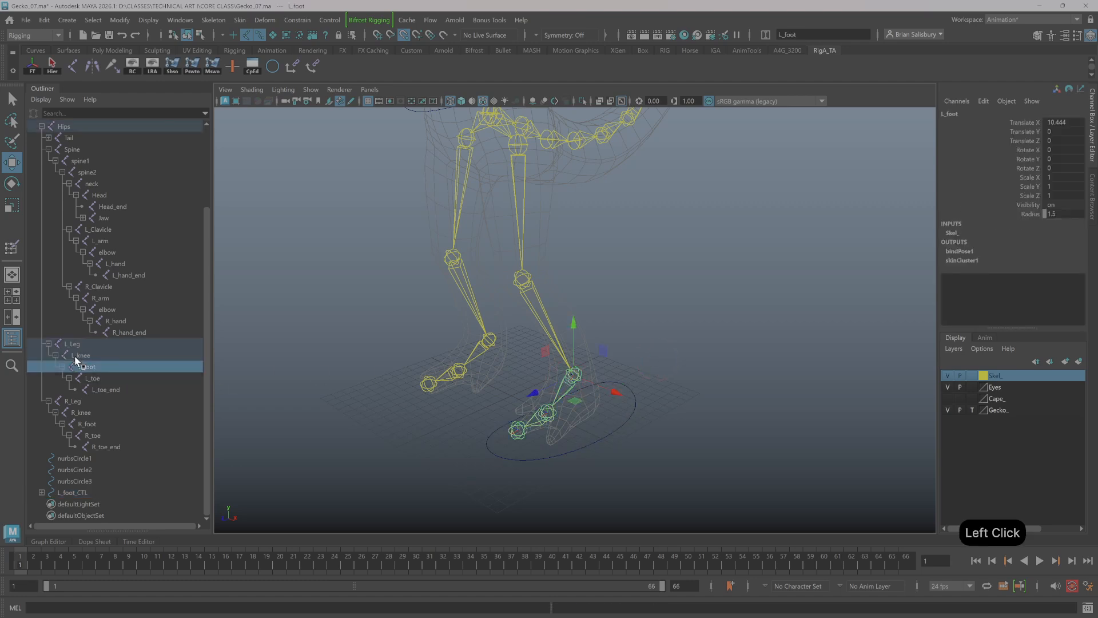
click(42, 492)
scroll(143, 451, down, 1)
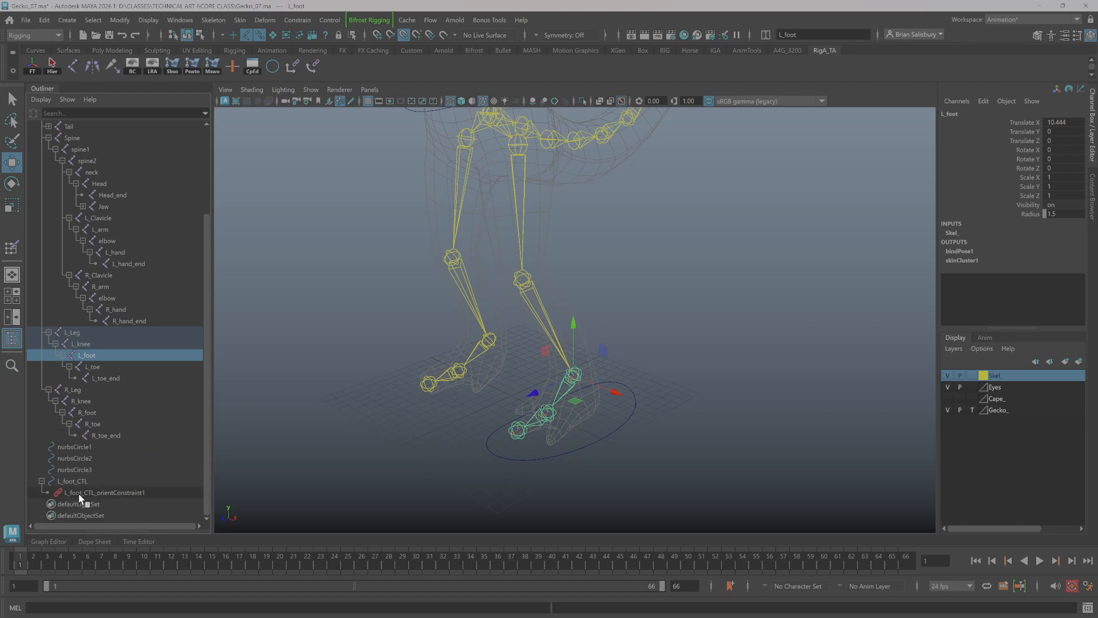
click(122, 491)
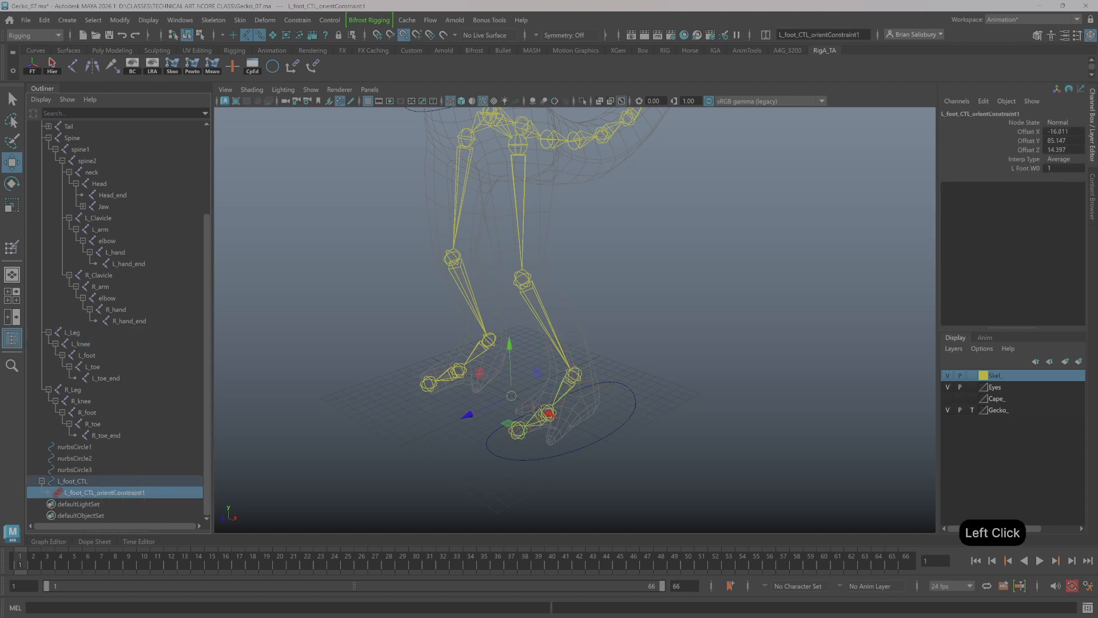
Delete the orient constraint node beneath L_foot_CTL
click(74, 494)
key(Delete)
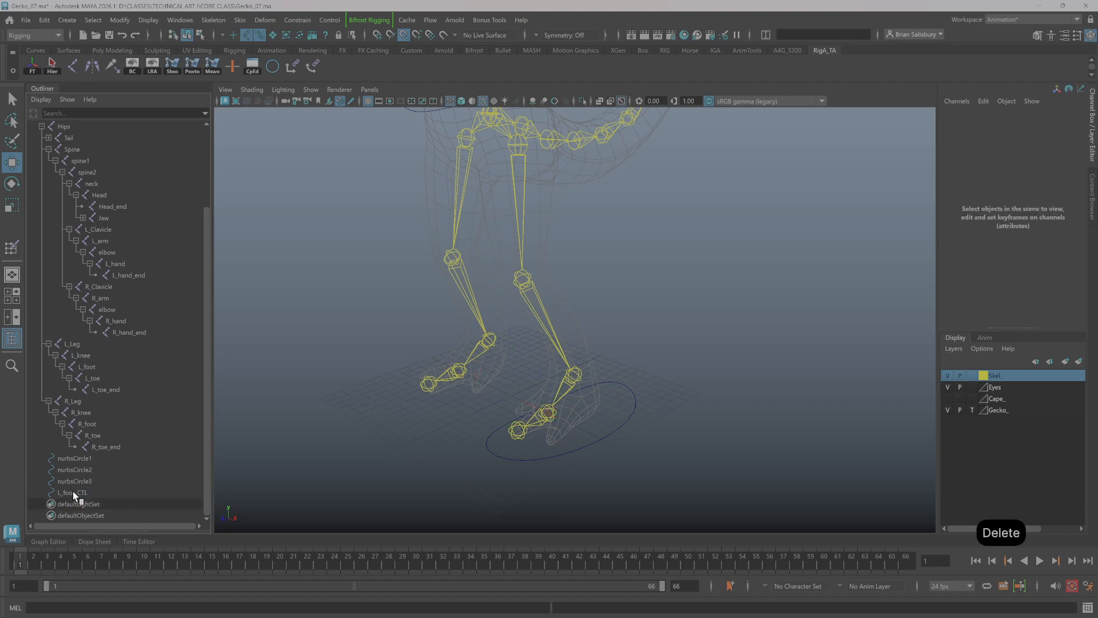
click(575, 376)
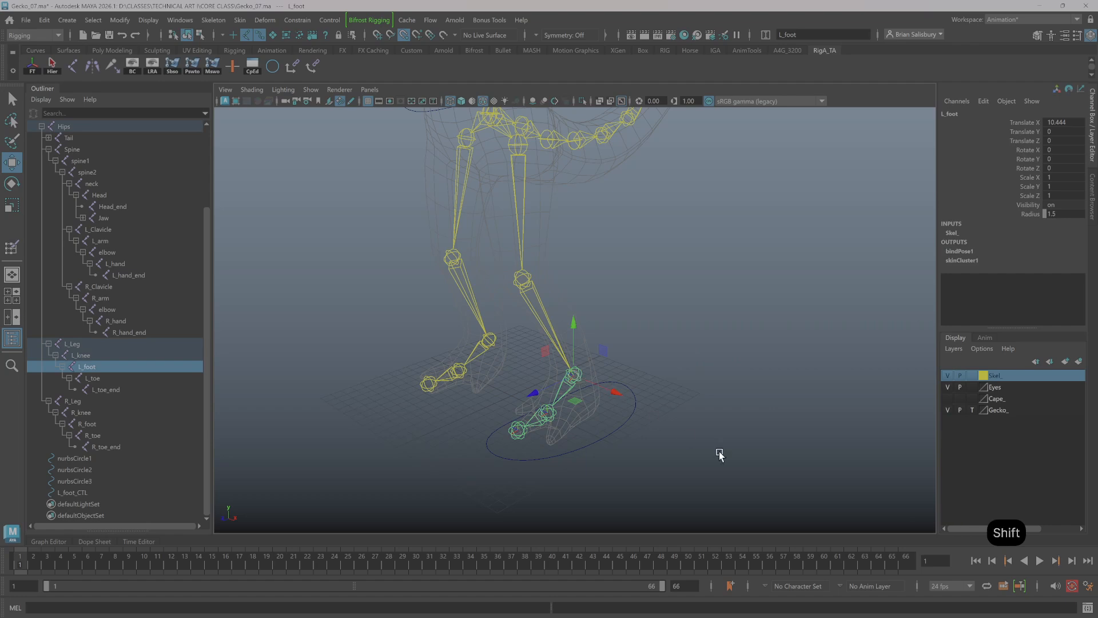
shift+drag(632, 452, 595, 435)
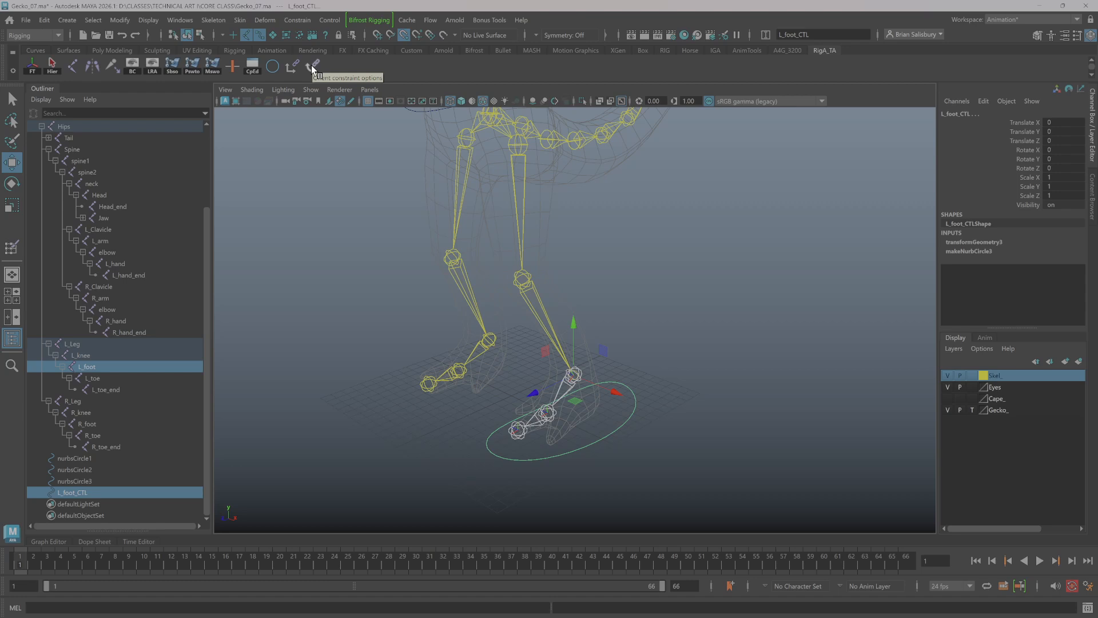
click(640, 236)
drag(610, 418, 675, 457)
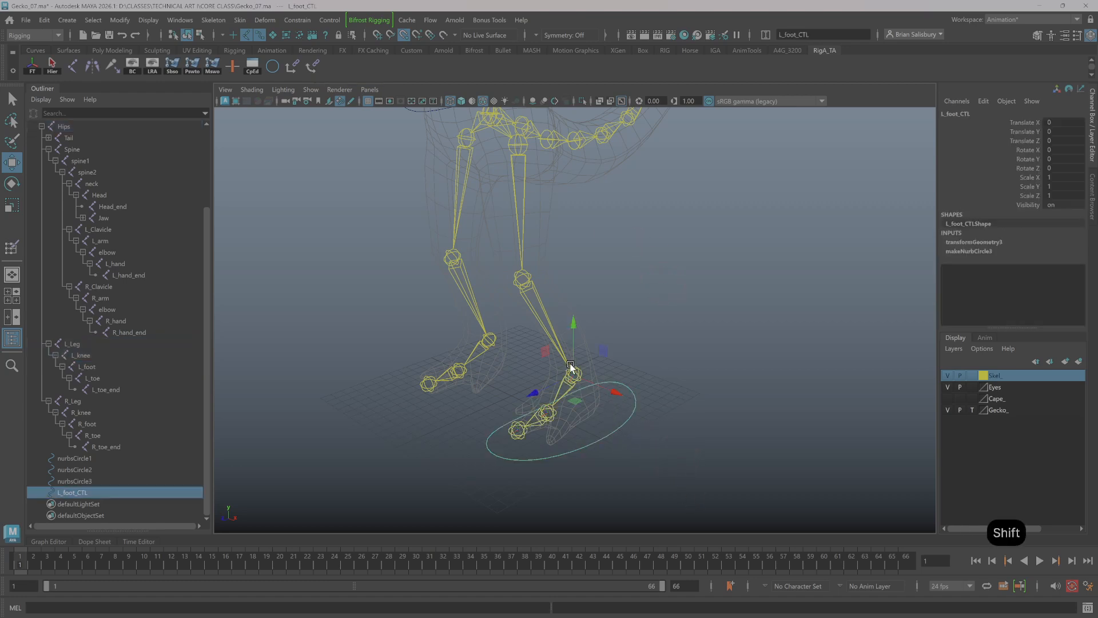
click(608, 269)
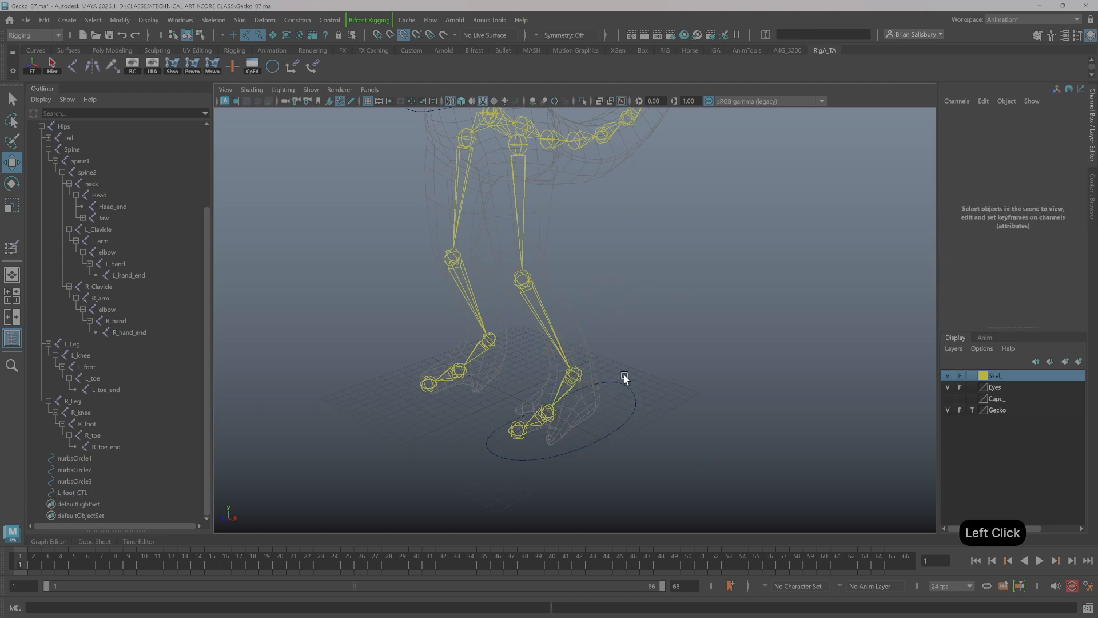
Duplicate the left foot circle and orient-constrain the L_foot joint to the copy on all axes, with Maintain offset on and a weight of 1
click(628, 421)
shift+drag(571, 376, 572, 378)
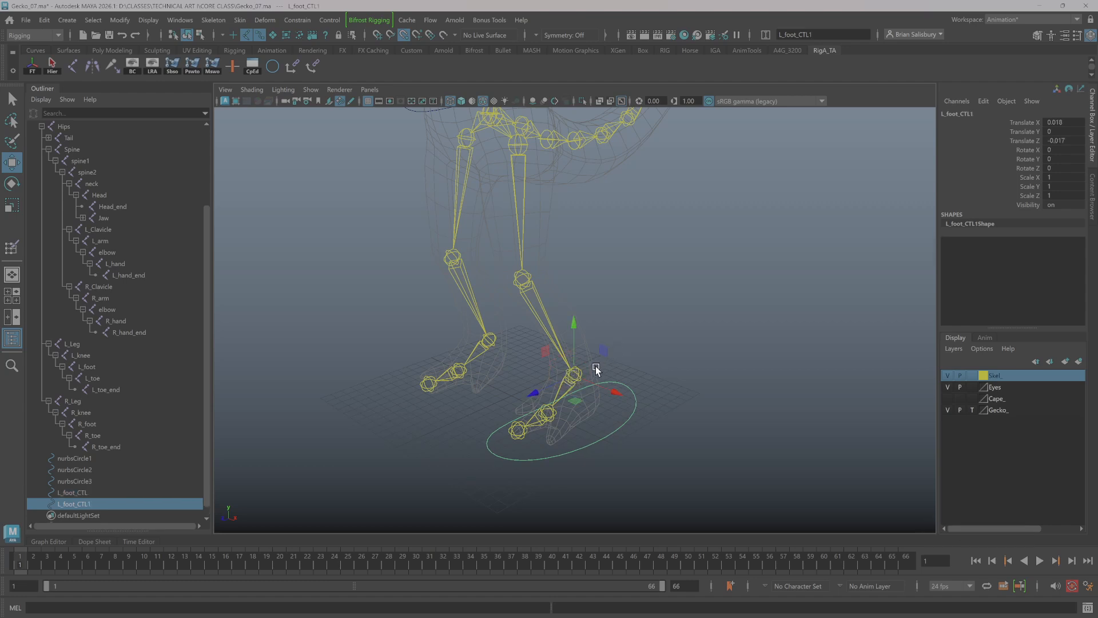
shift+click(579, 374)
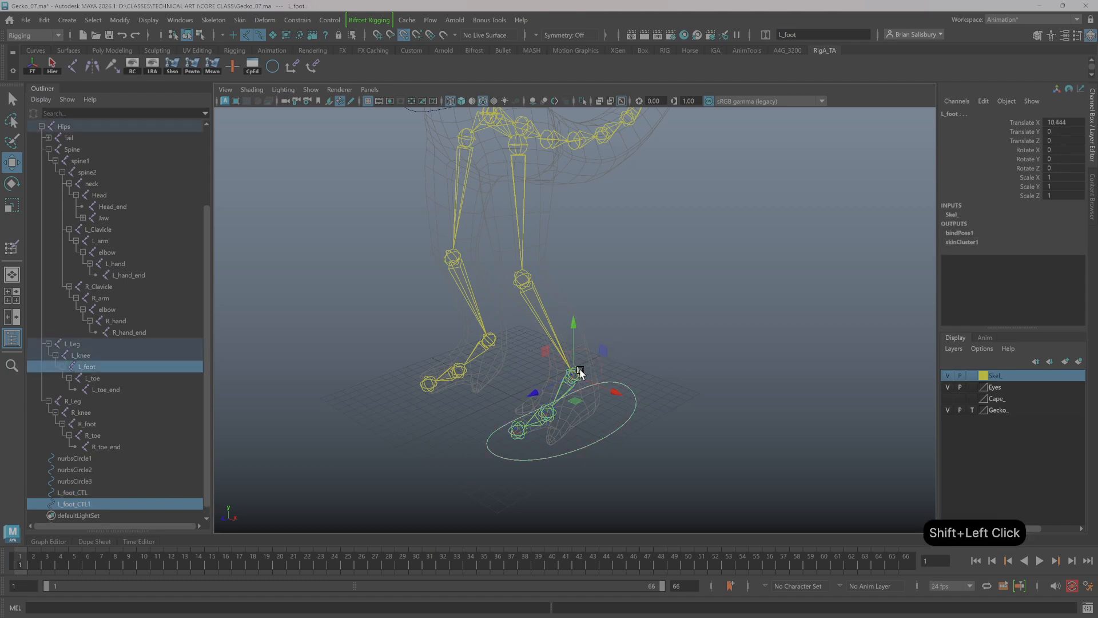
click(313, 67)
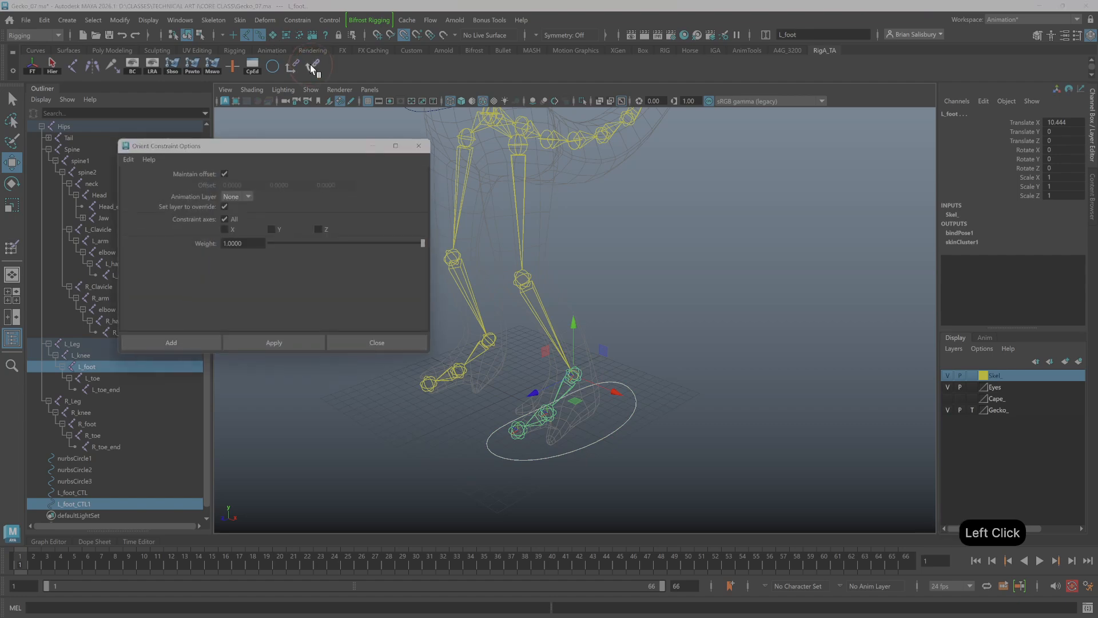
click(189, 343)
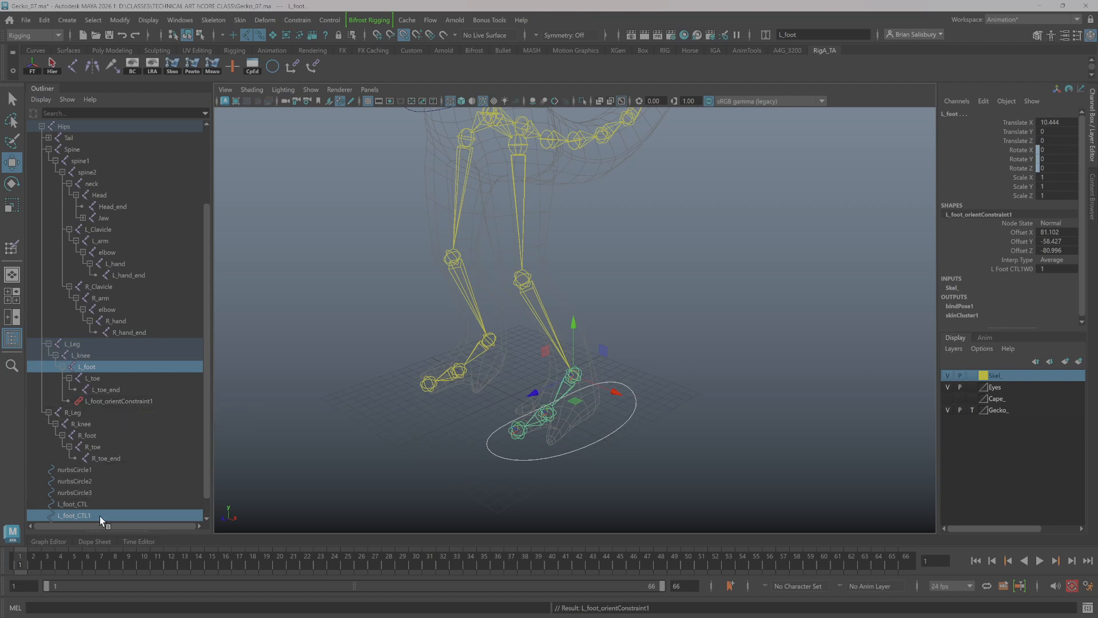
Try moving both left foot circles together about 10.9 units along Z and undo the move
scroll(96, 512, down, 2)
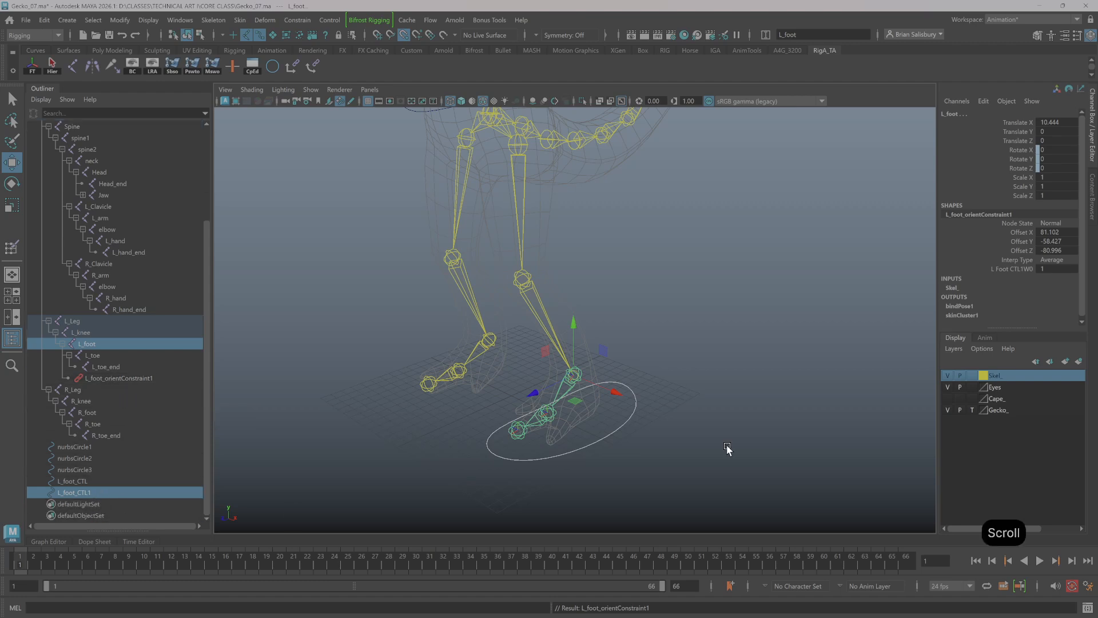
click(793, 404)
drag(605, 409, 688, 511)
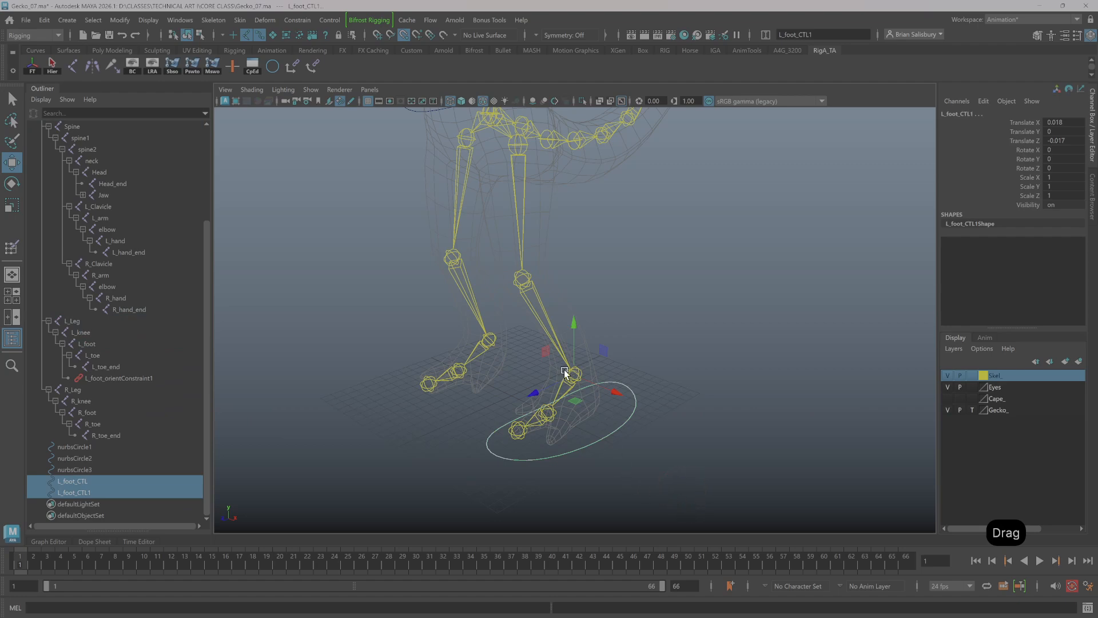
drag(547, 388, 430, 461)
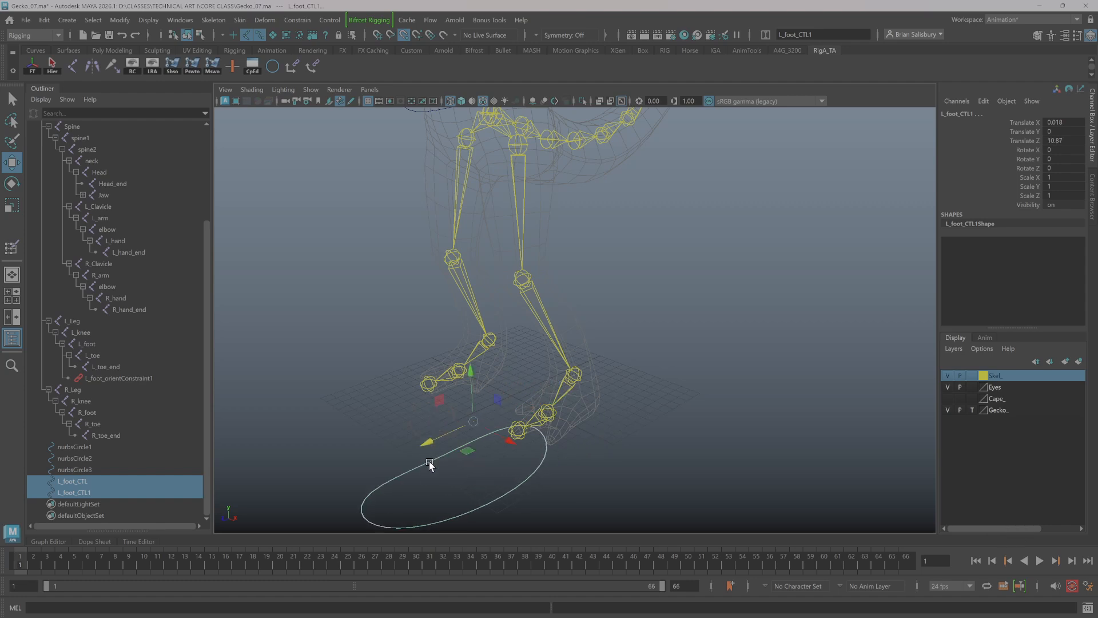
key(z)
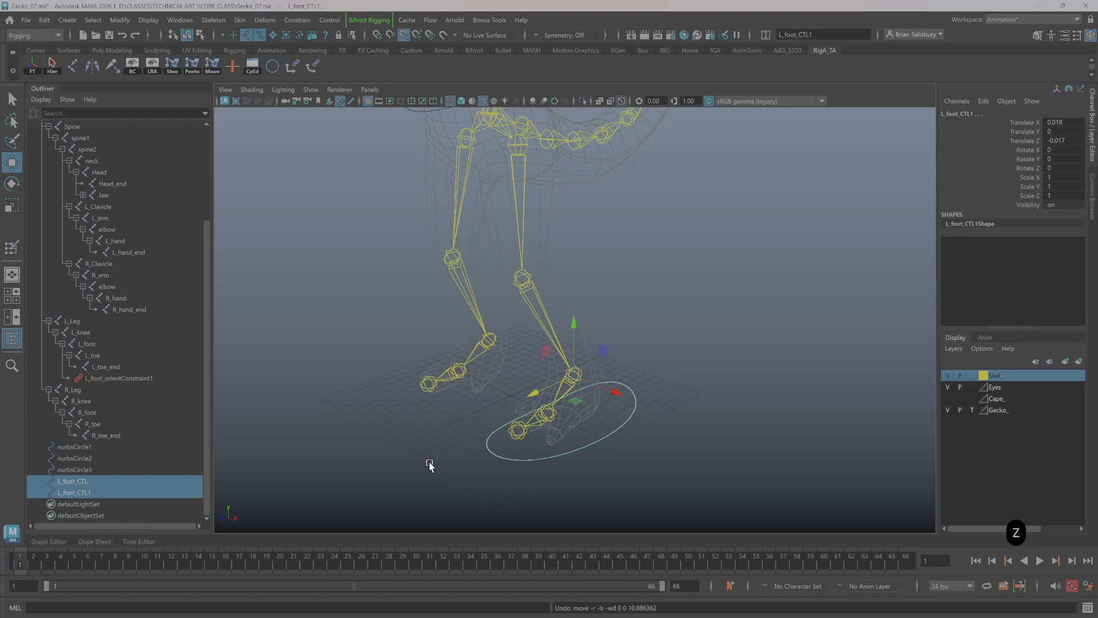
Try rotating both left foot circles about -53.5 degrees around X and undo the rotation
key(e)
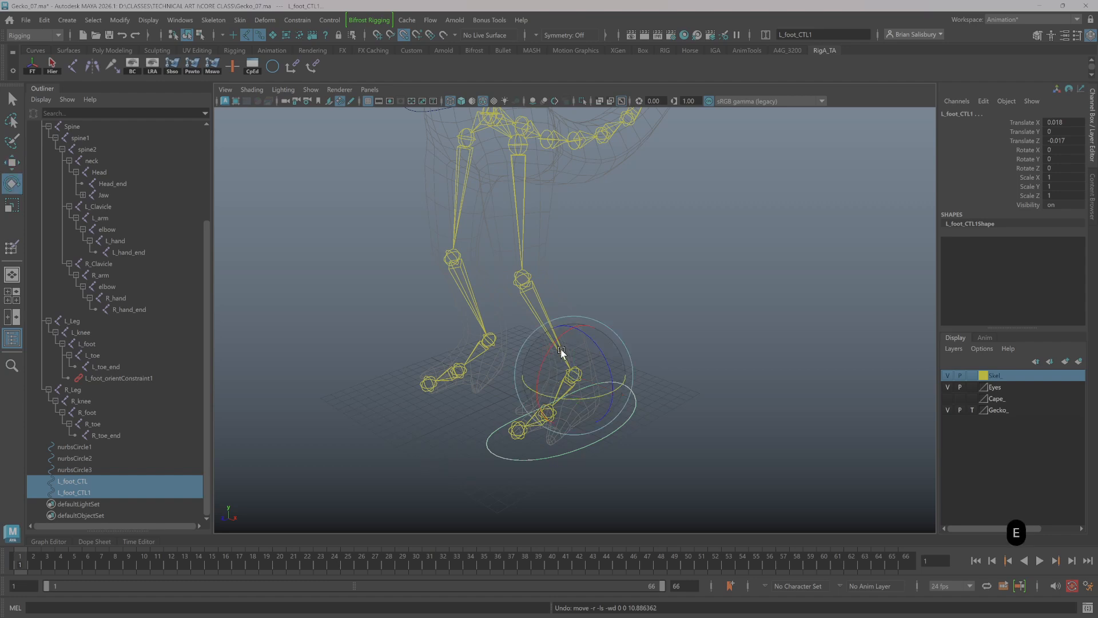
drag(562, 336, 616, 378)
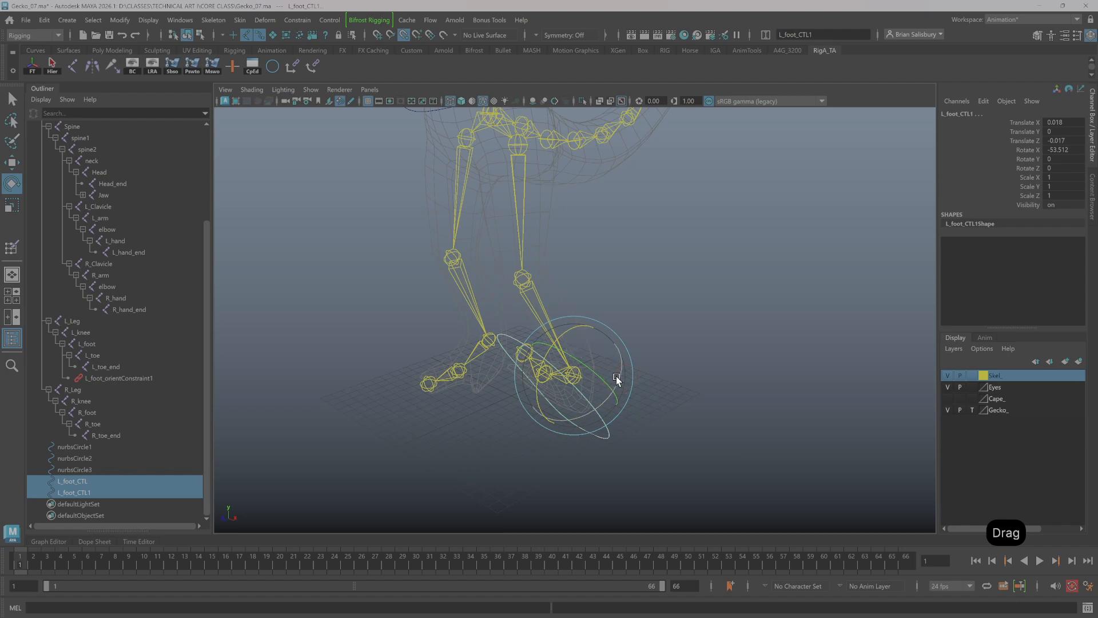
key(ctrl+z)
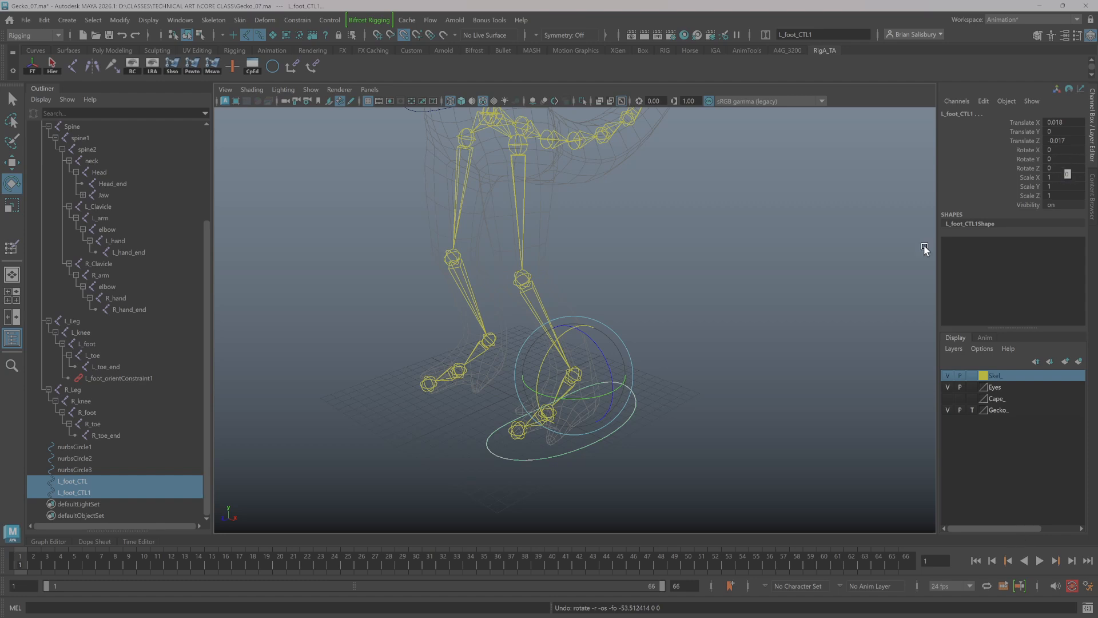
Examine the leg joints, hips and left foot circle from several angles
click(801, 253)
drag(625, 425, 634, 436)
click(702, 292)
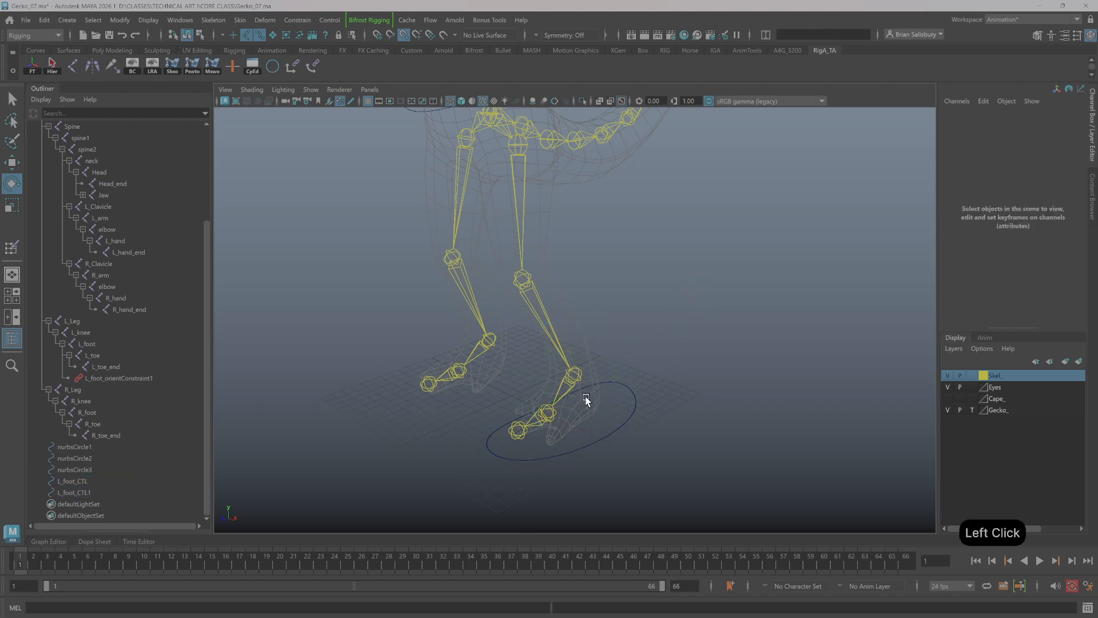
alt+drag(686, 379, 655, 315)
alt+middle_drag(655, 314, 652, 341)
alt+drag(652, 341, 677, 263)
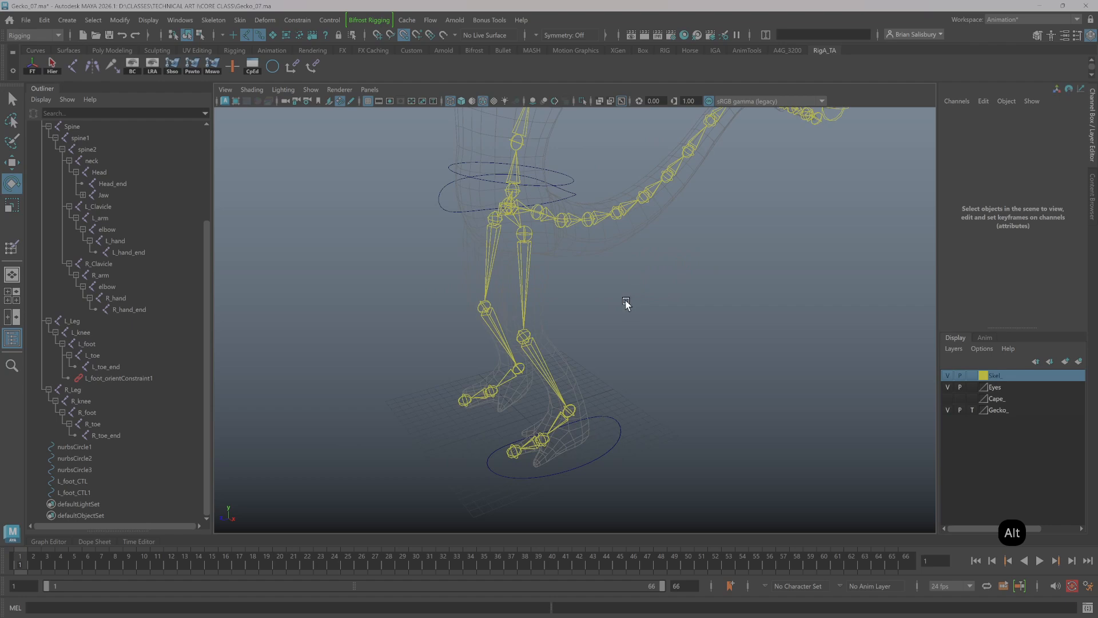
alt+drag(628, 304, 629, 303)
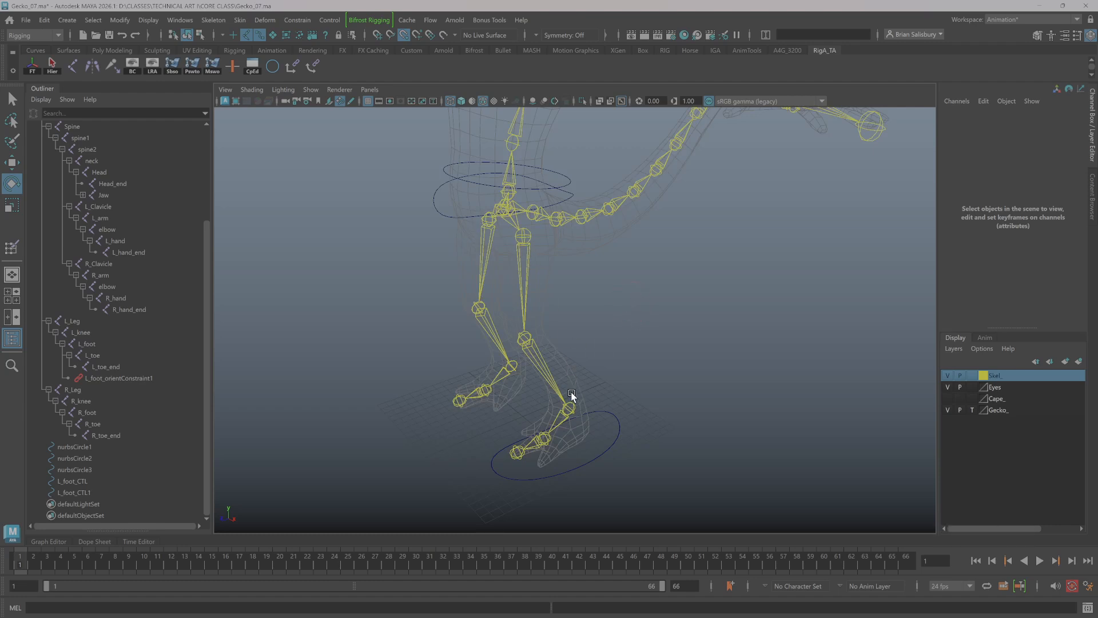
alt+drag(625, 265, 580, 306)
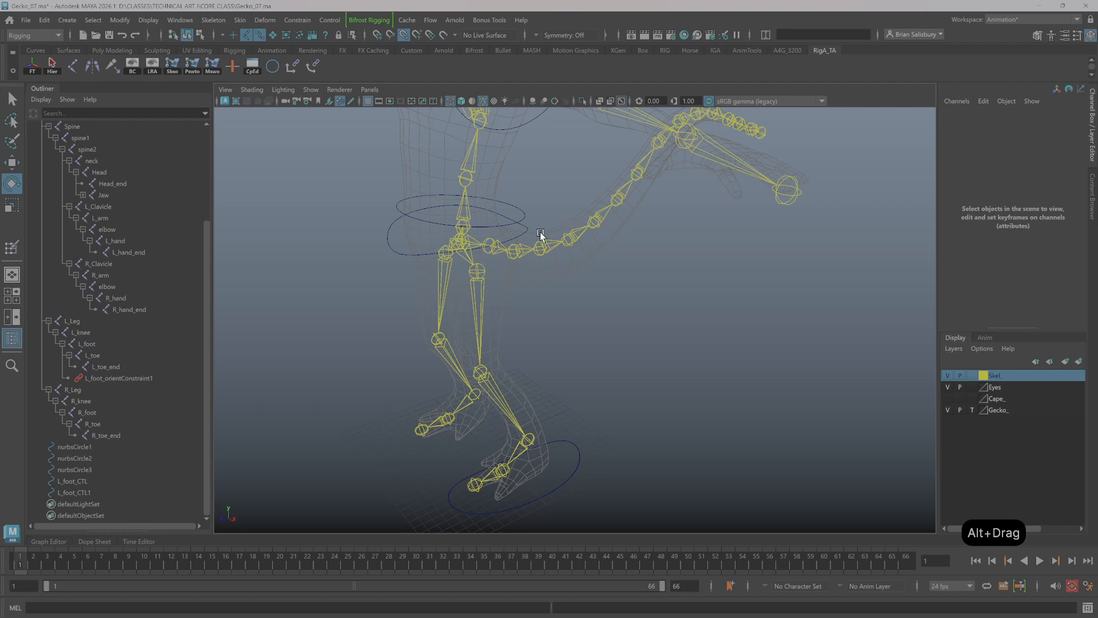
alt+drag(590, 326, 674, 331)
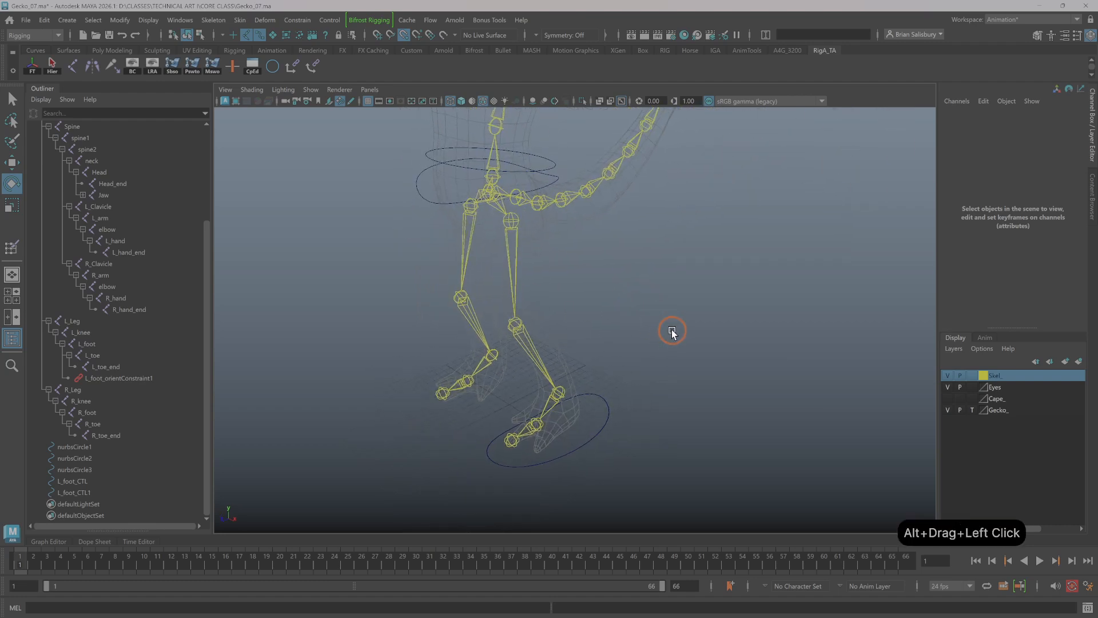
Add the Create IK Handle options command to the RigA_TA shelf
click(211, 20)
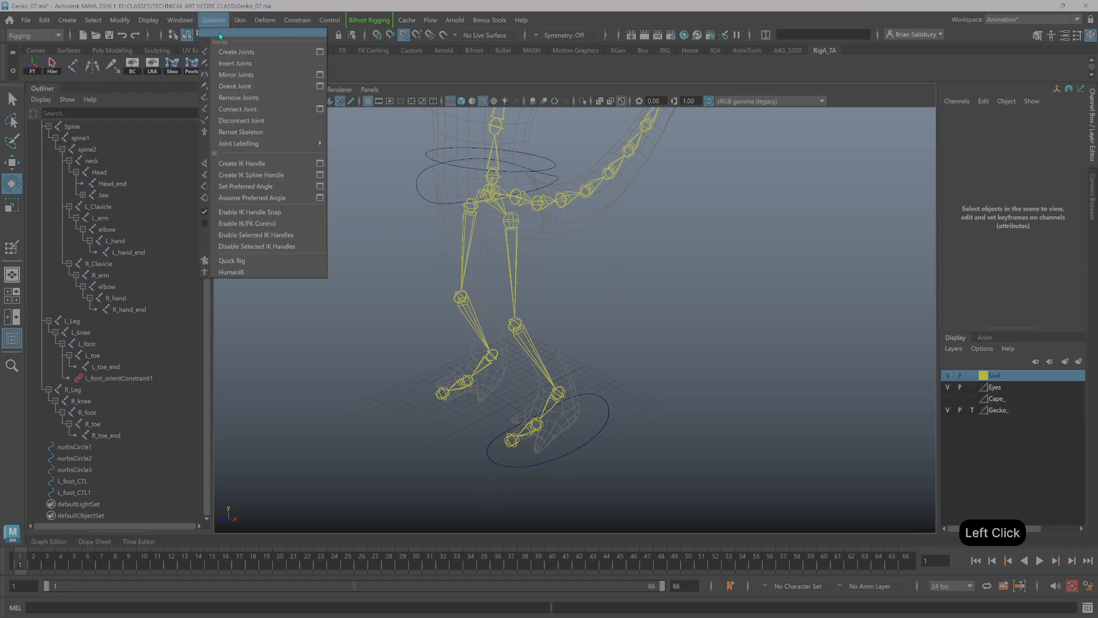
ctrl+shift+click(319, 163)
click(389, 78)
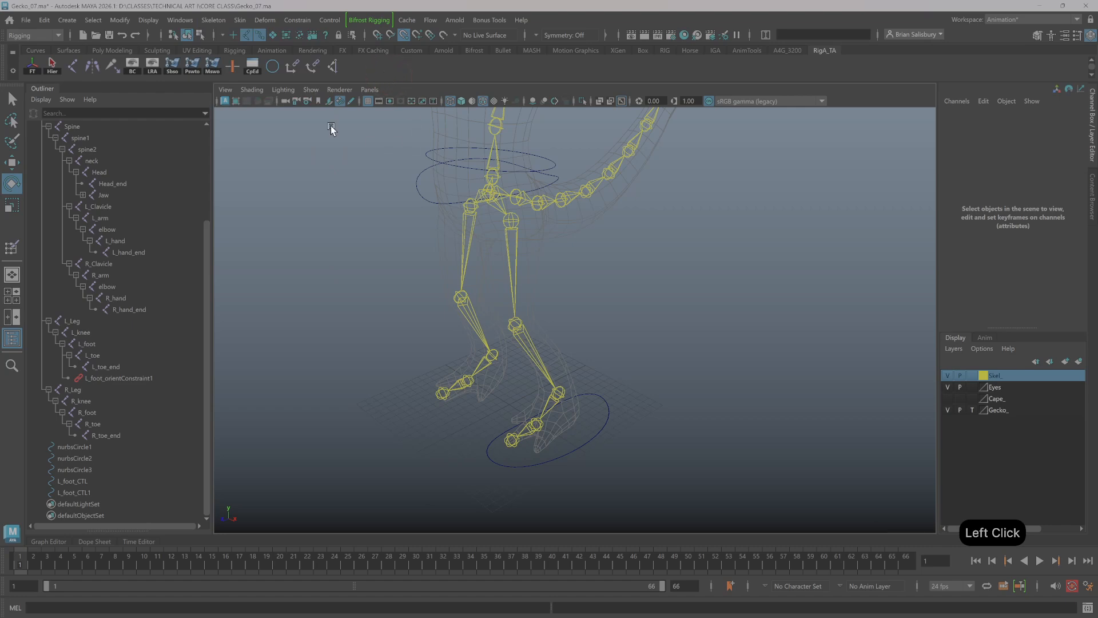
Create an IK handle from the L_Leg joint to the L_foot joint using the Rotate-Plane Solver
double_click(331, 67)
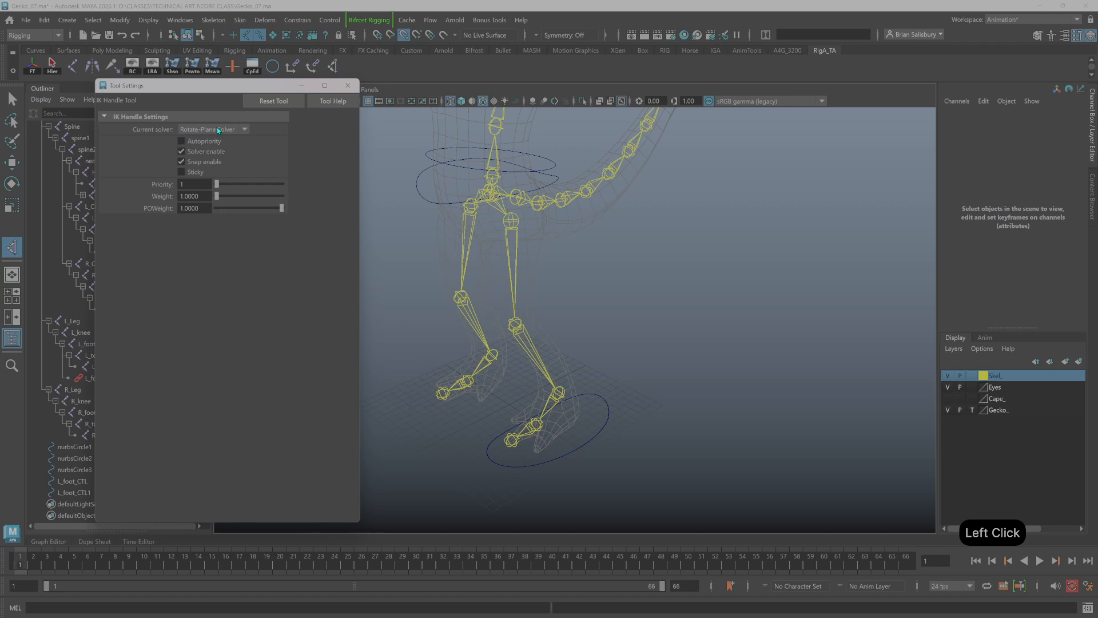
click(347, 87)
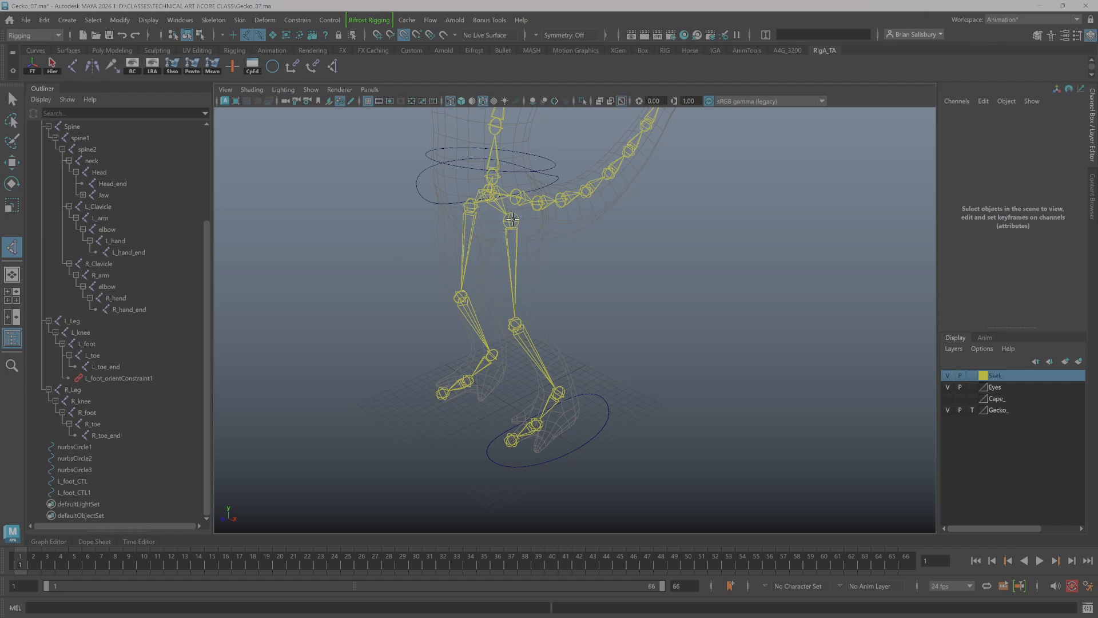
alt+right_drag(551, 265, 563, 255)
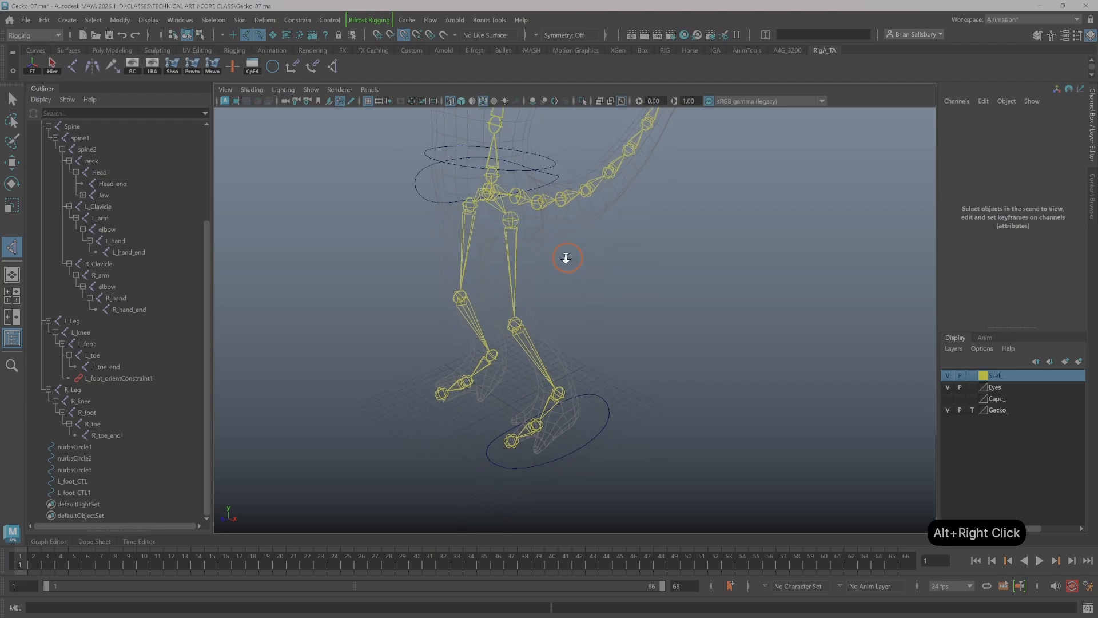
alt+drag(563, 255, 570, 269)
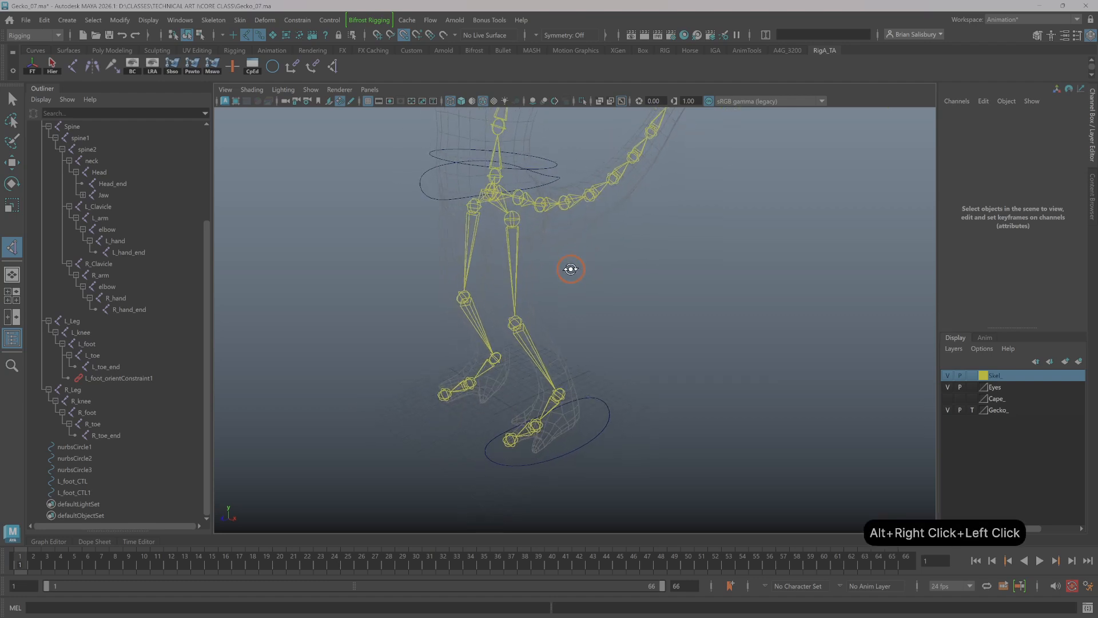
click(512, 218)
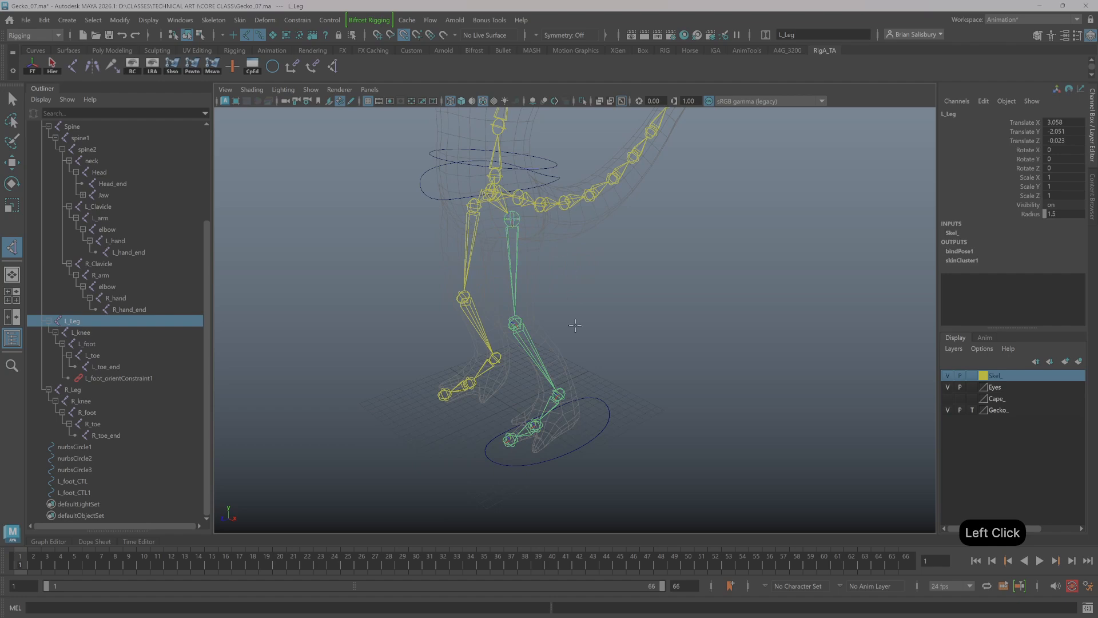
click(559, 395)
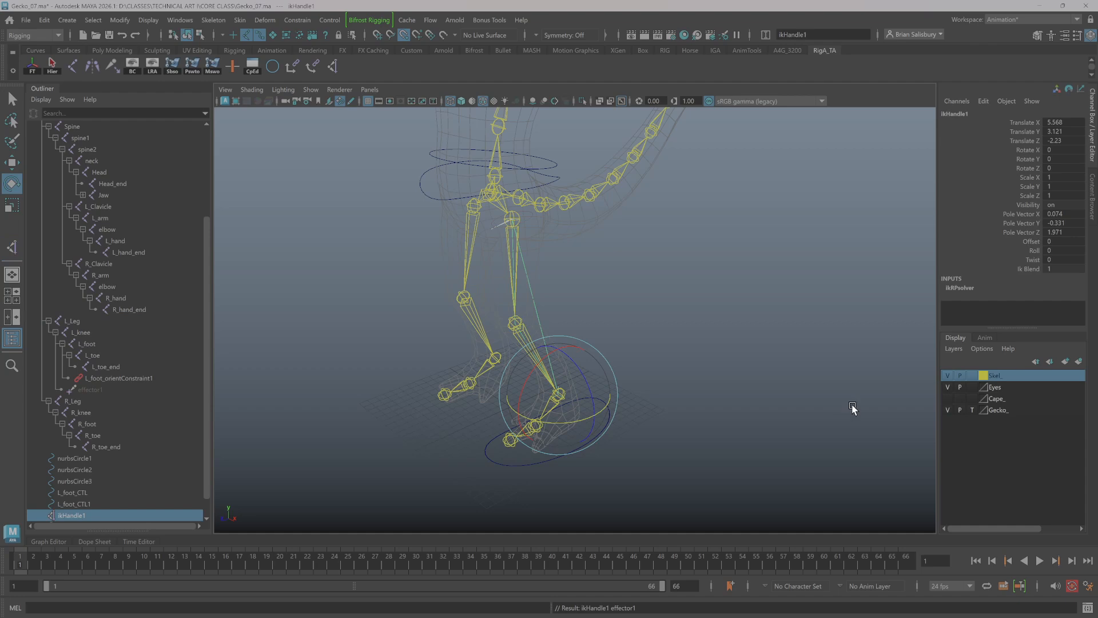
Enable viewport selection of handle objects and select the IK handle at the left ankle
click(725, 347)
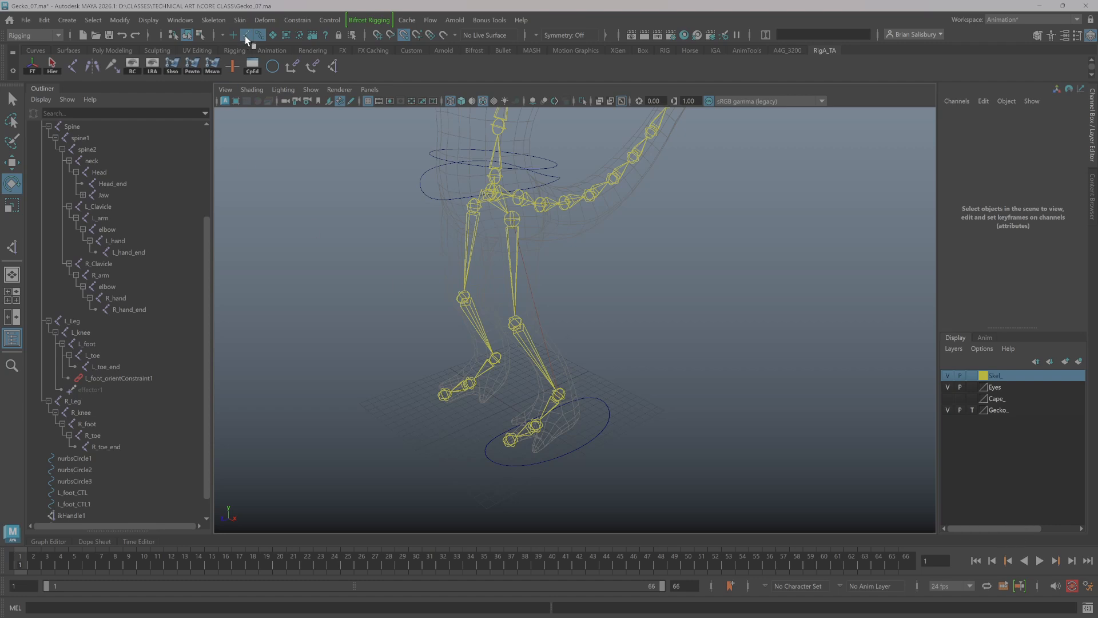
click(232, 35)
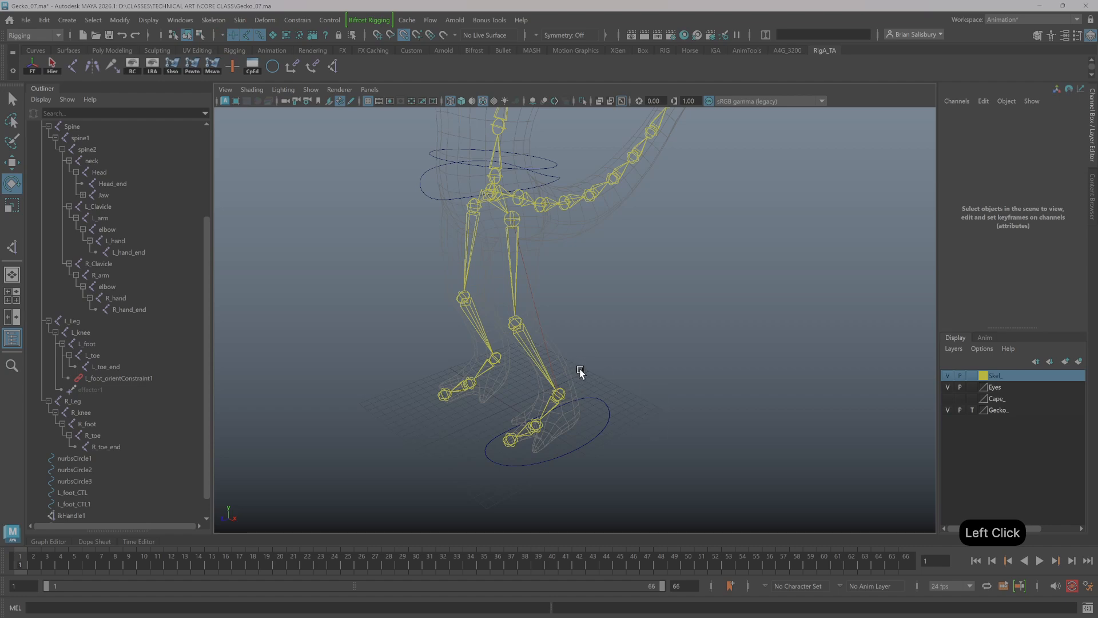
drag(580, 370, 541, 407)
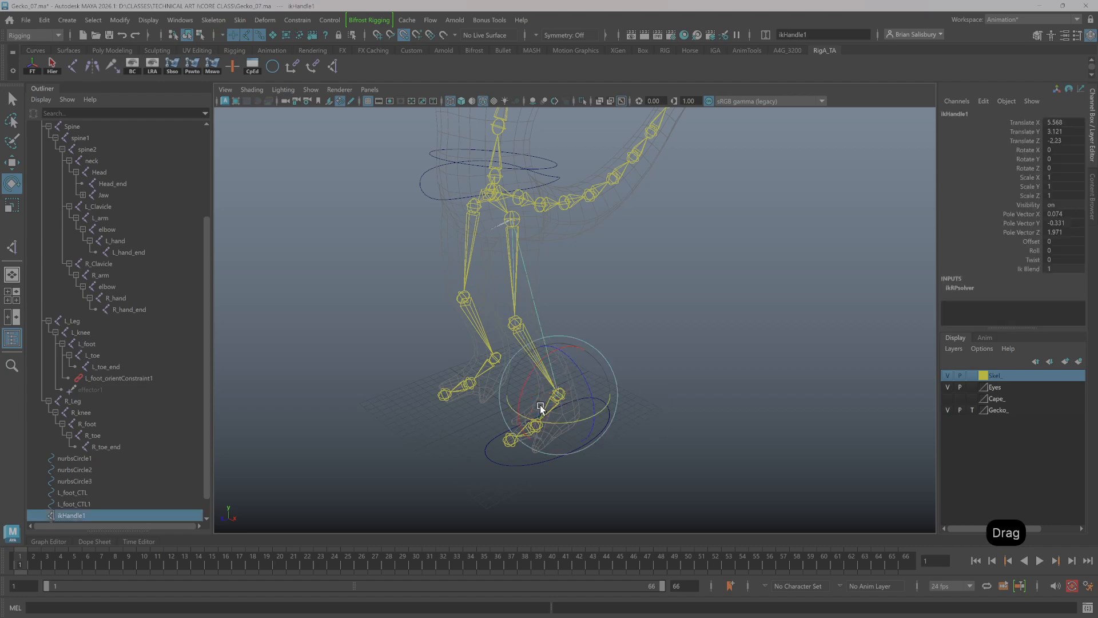
Try raising the left leg's IK handle about 6.2 units along Y and undo the move
key(w)
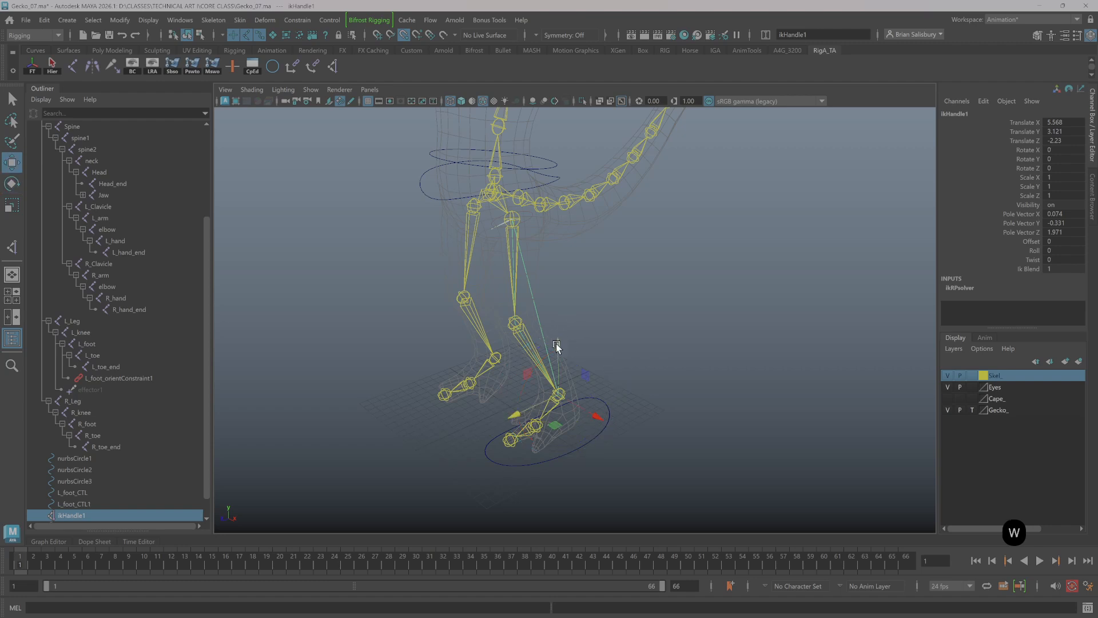
click(558, 346)
drag(557, 346, 626, 315)
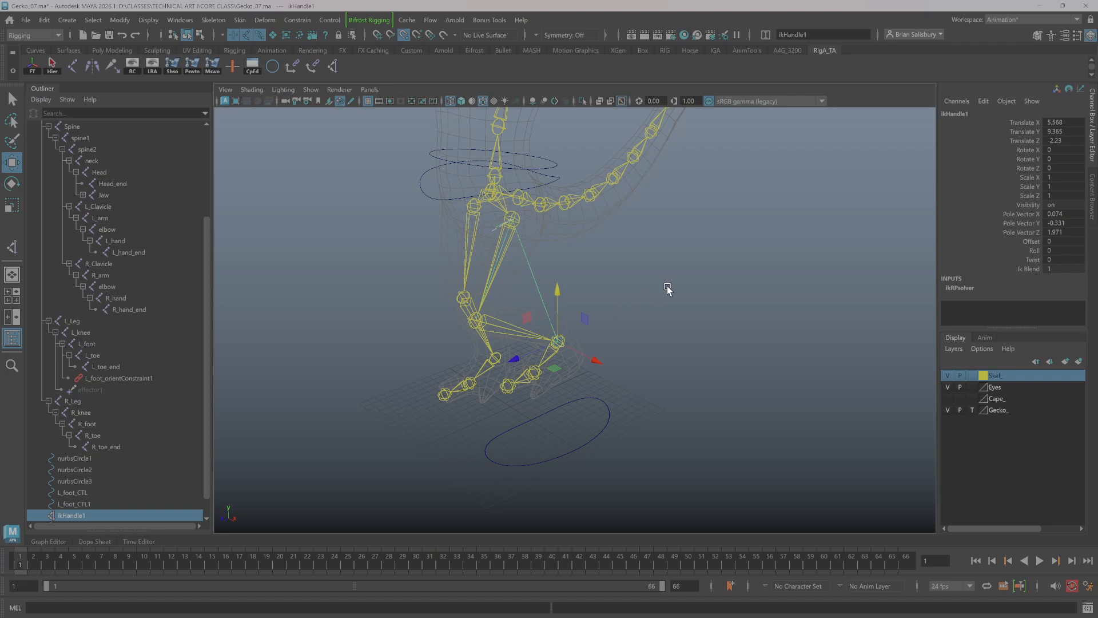
key(z)
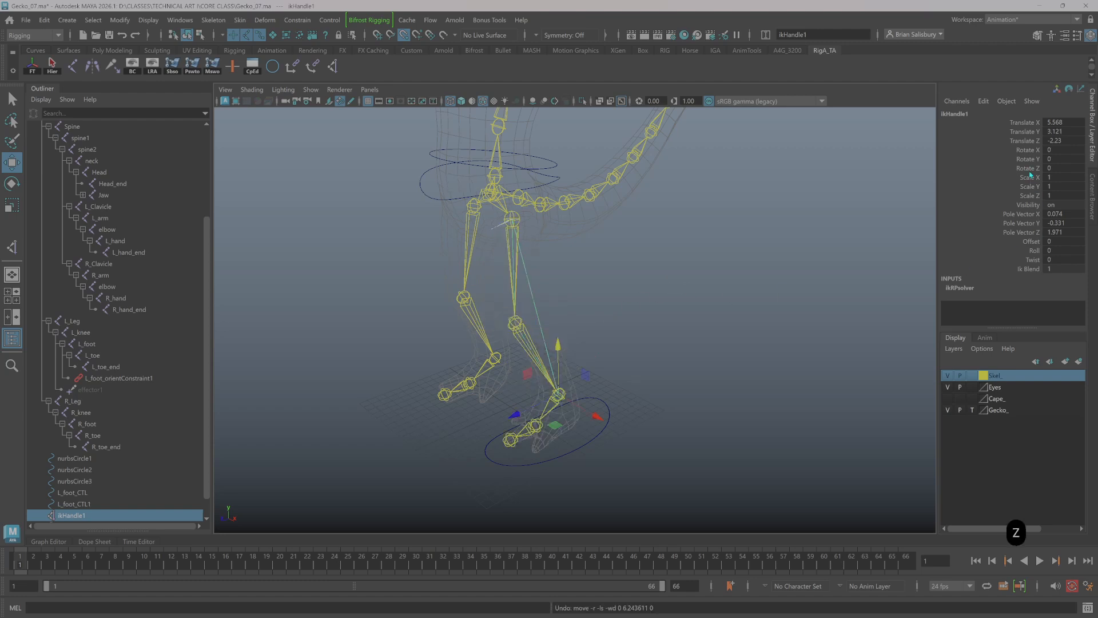
Try deleting the duplicate control L_foot_CTL1 from the two overlapping circles at the left foot
alt+drag(800, 342, 790, 305)
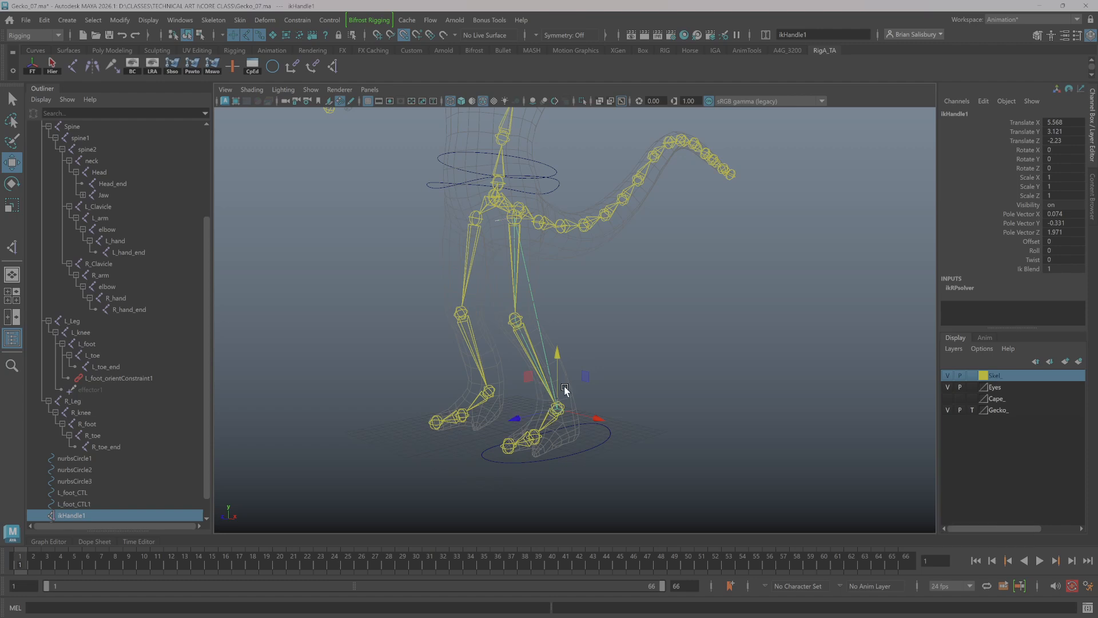
click(586, 434)
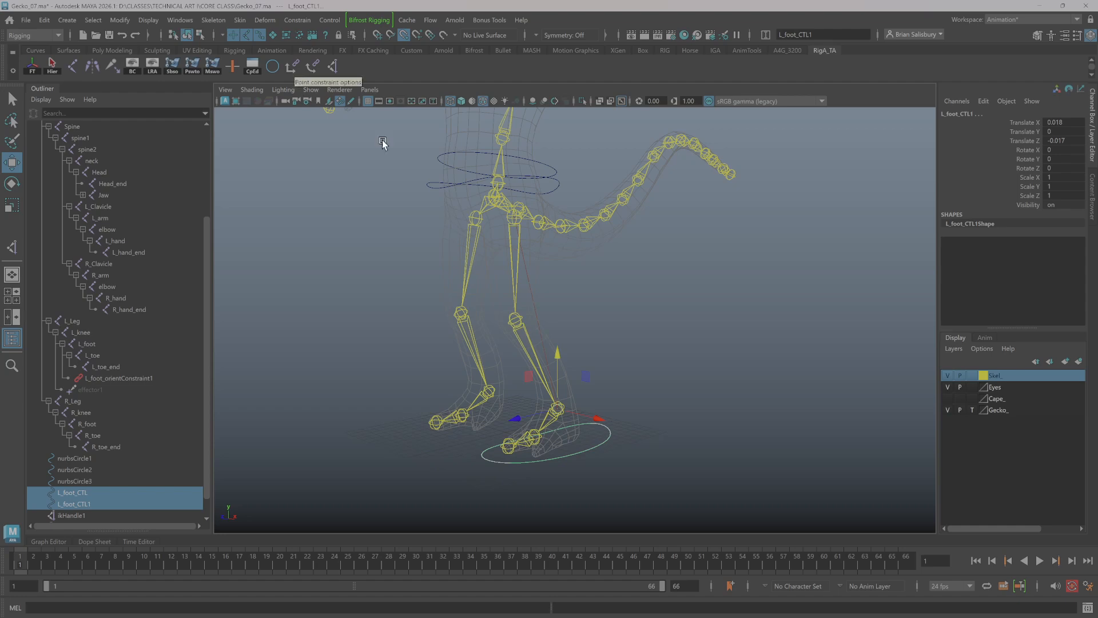
click(691, 306)
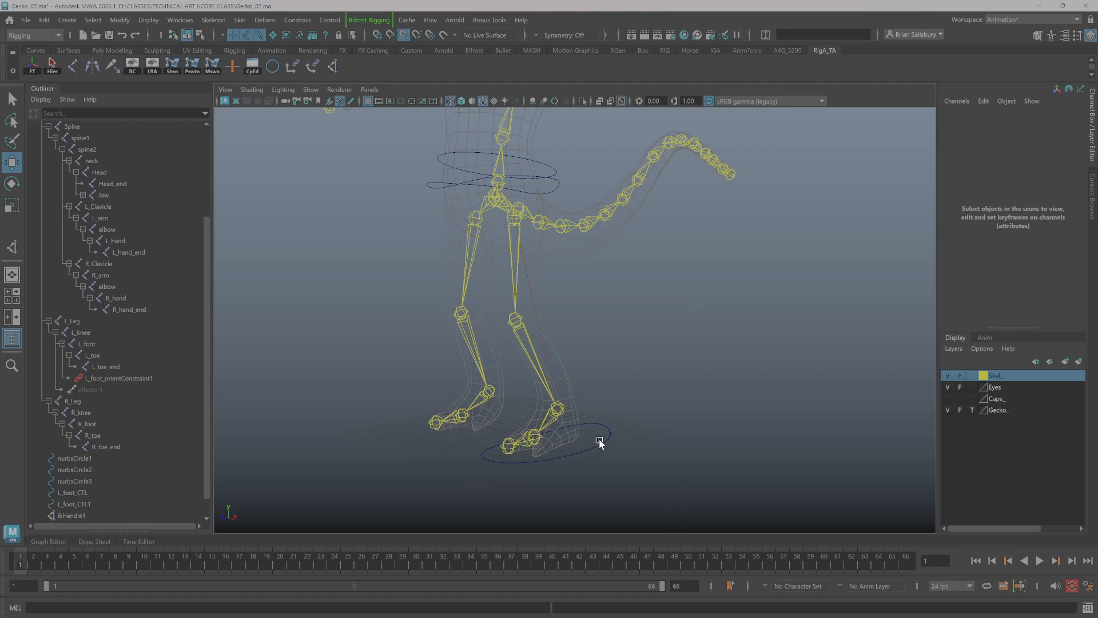
drag(599, 433, 625, 454)
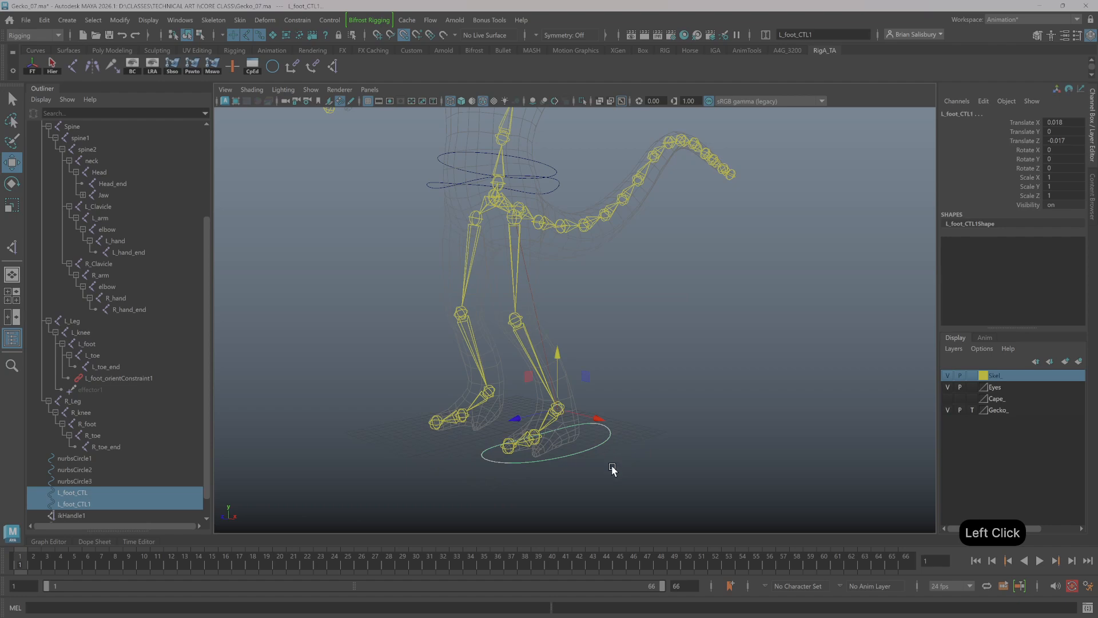
scroll(150, 356, down, 2)
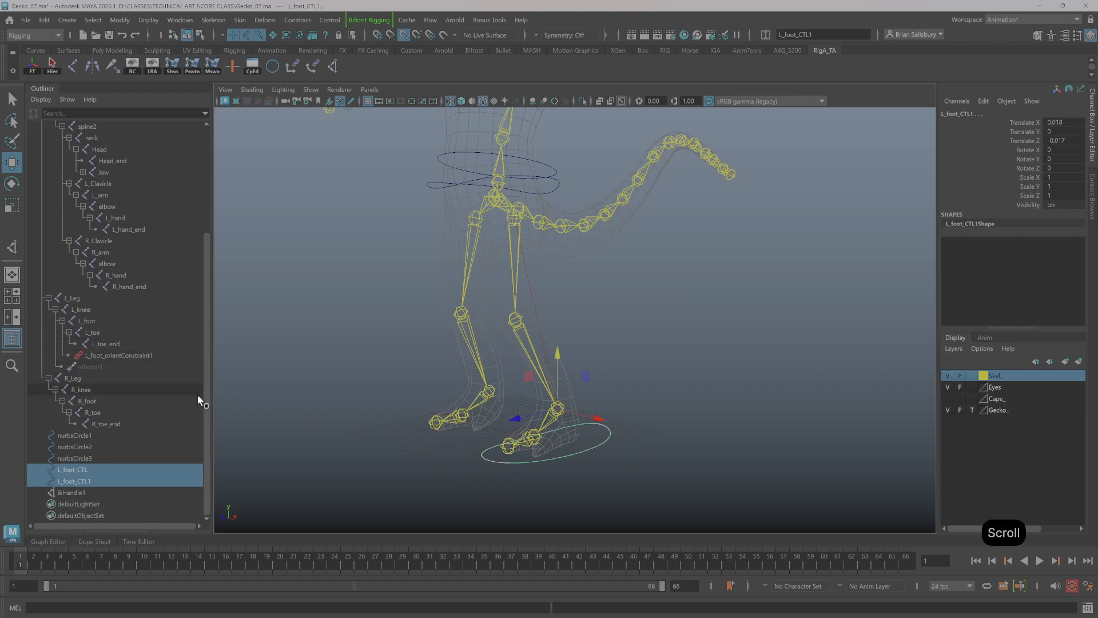
click(411, 502)
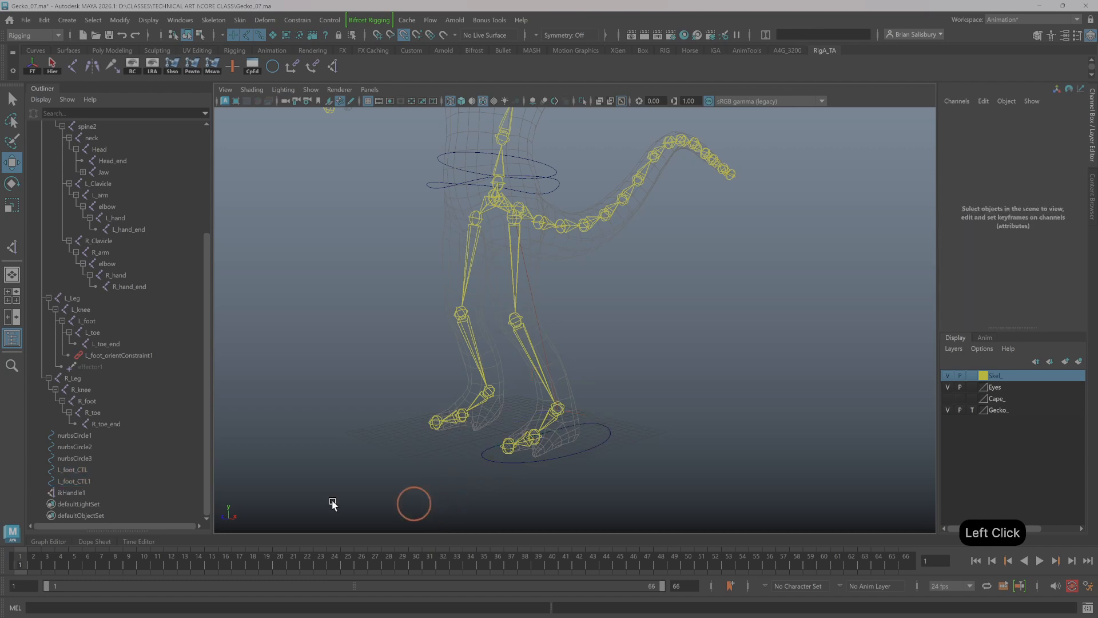
click(81, 470)
click(80, 482)
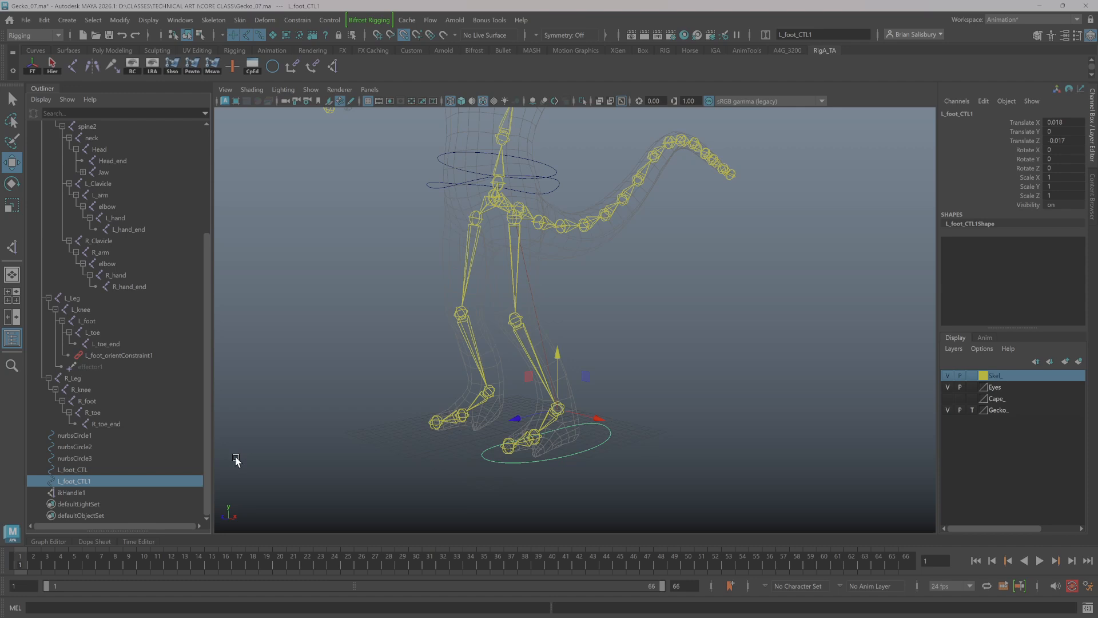
key(Delete)
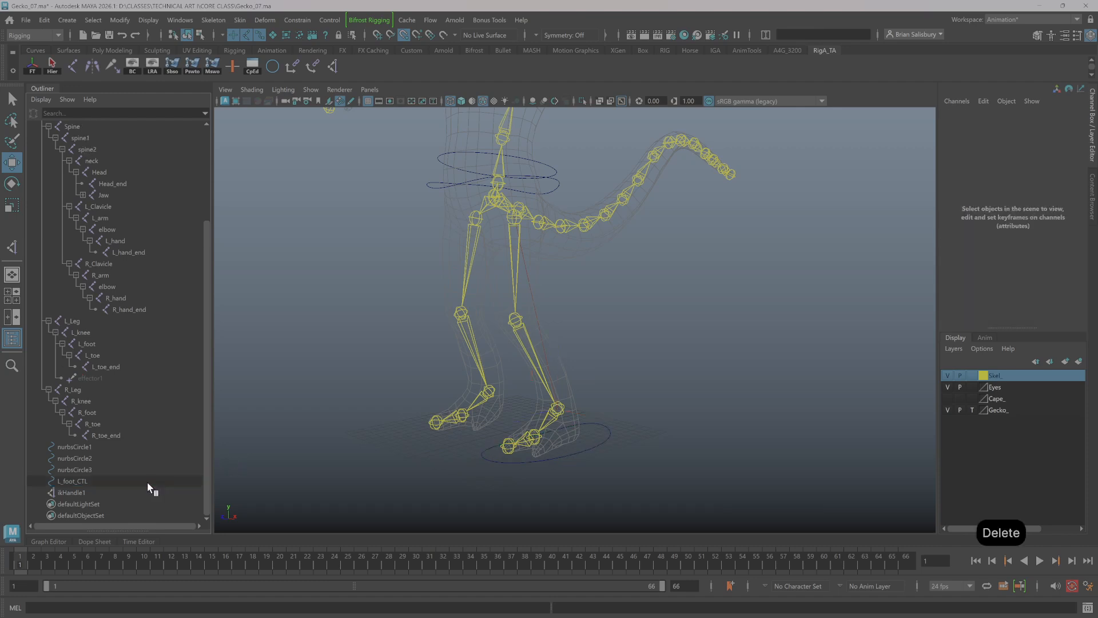
Try rotating L_foot_CTL about 38.8 degrees around X and undo the rotation
click(103, 482)
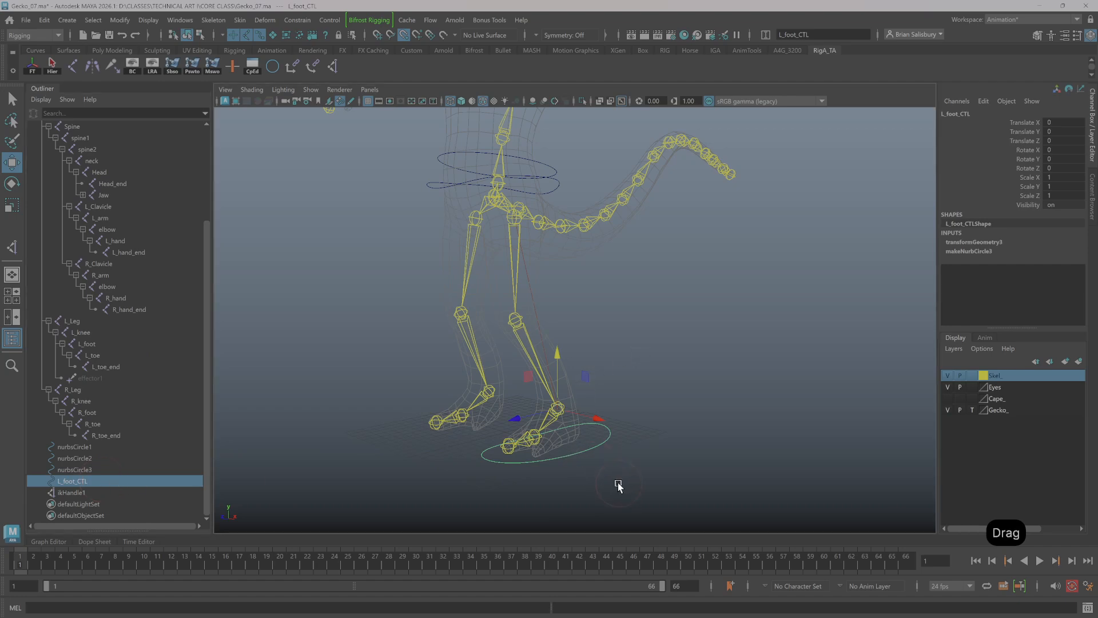
key(e)
drag(534, 363, 527, 400)
key(ctrl+z)
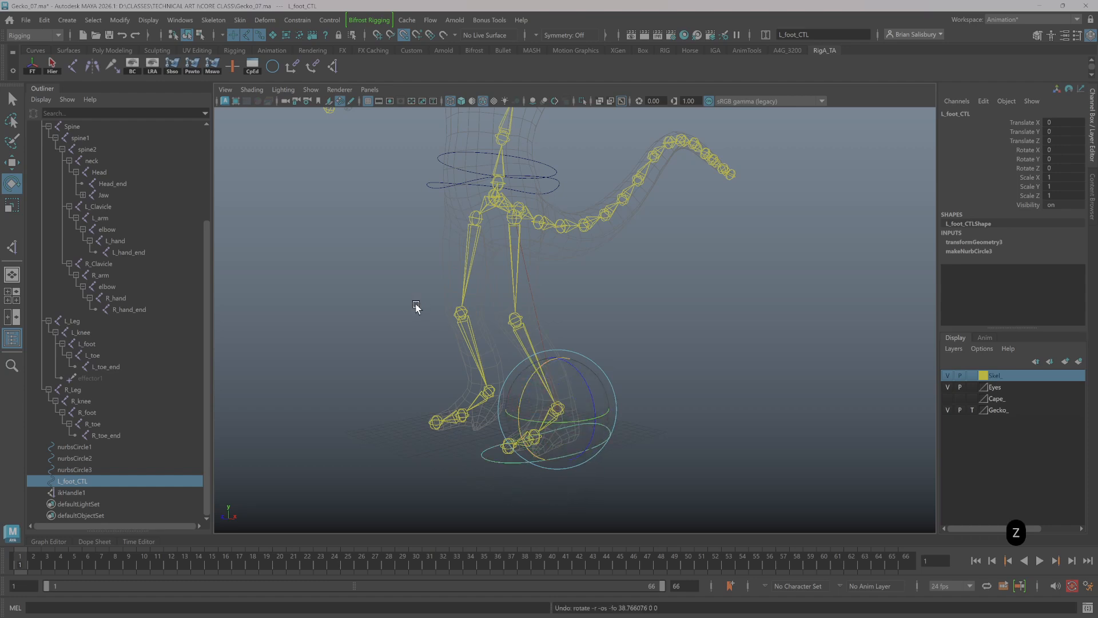
Undo the deletion of L_foot_CTL1 to restore it with the foot's orient constraint
click(385, 307)
key(z)
key(z)
key(z)
key(z)
scroll(328, 275, down, 2)
scroll(124, 377, down, 2)
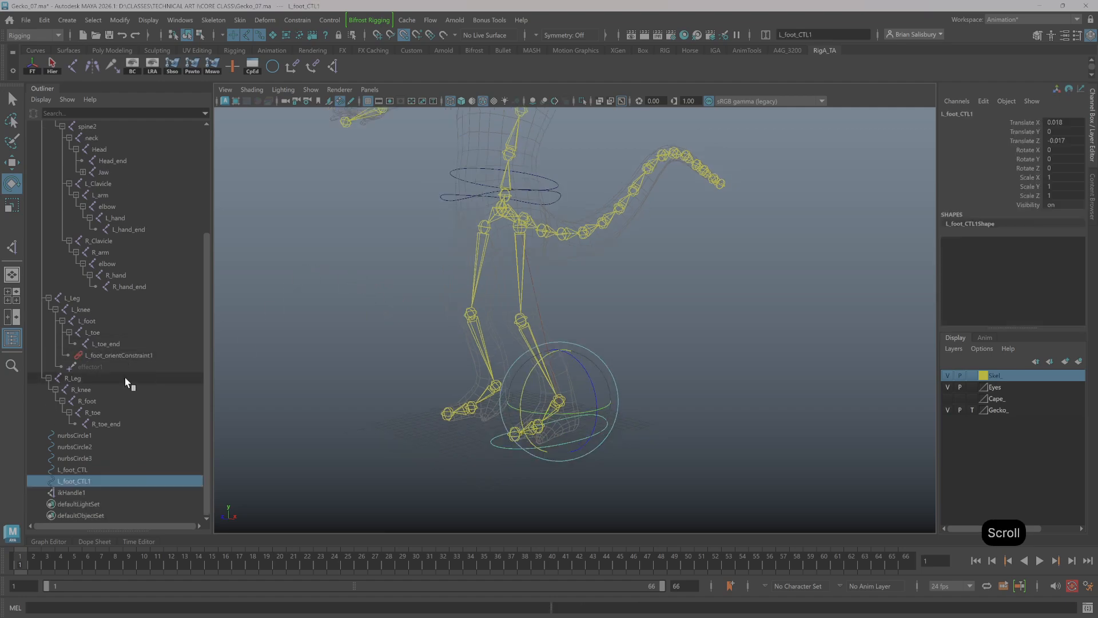
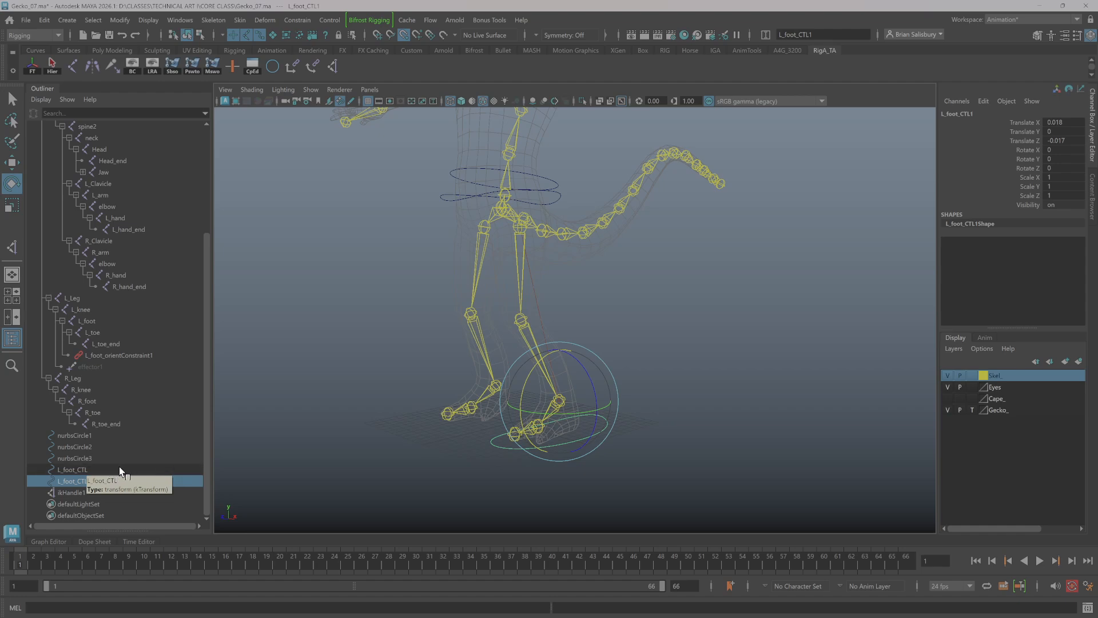
Delete the unconstrained original circle L_foot_CTL, keeping L_foot_CTL1
click(126, 401)
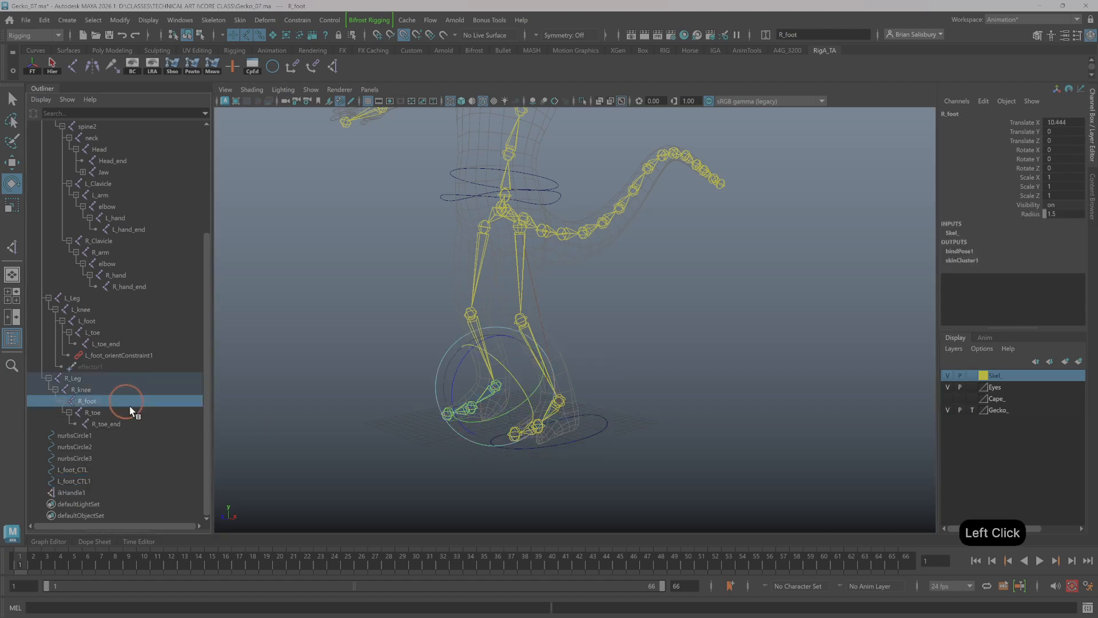
click(85, 481)
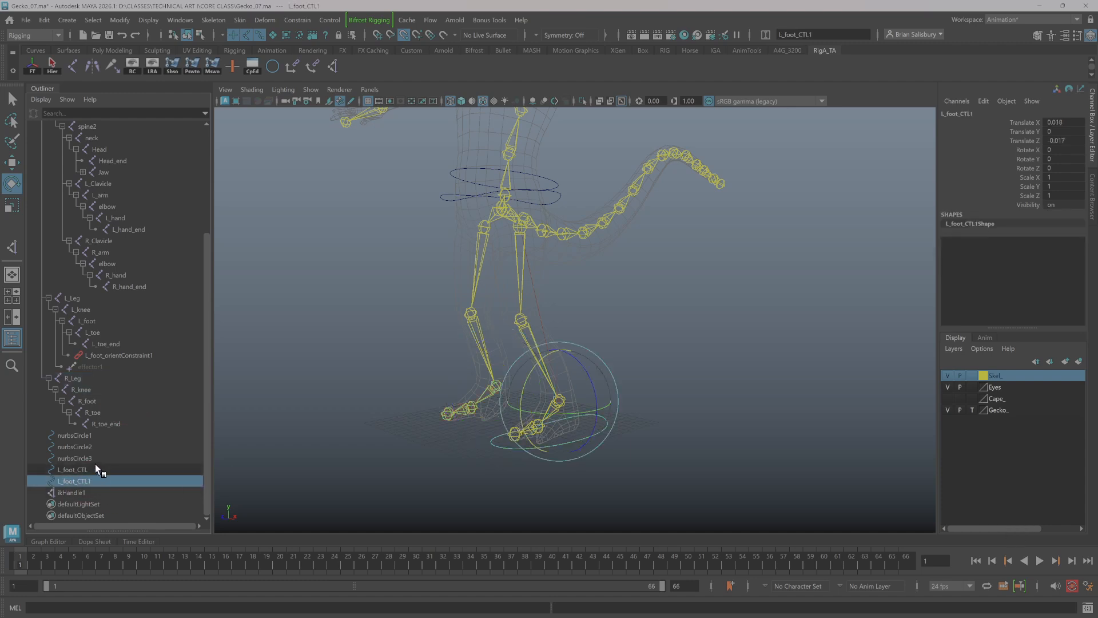
click(97, 470)
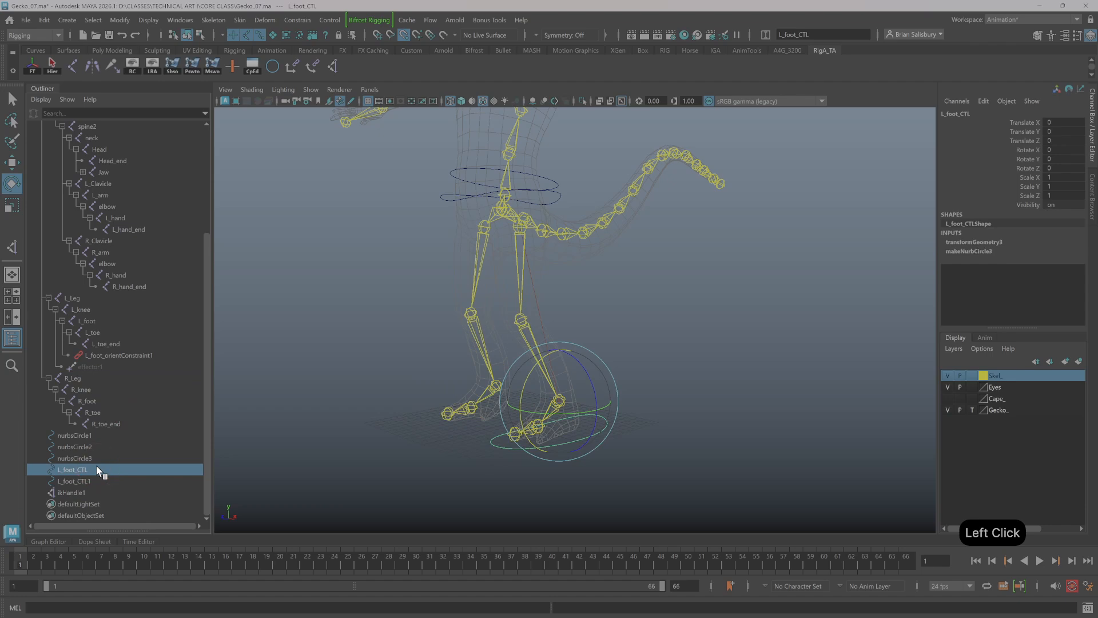
key(Delete)
Rename the L_foot_CTL1 control as L_foot_CTL
click(101, 480)
double_click(101, 480)
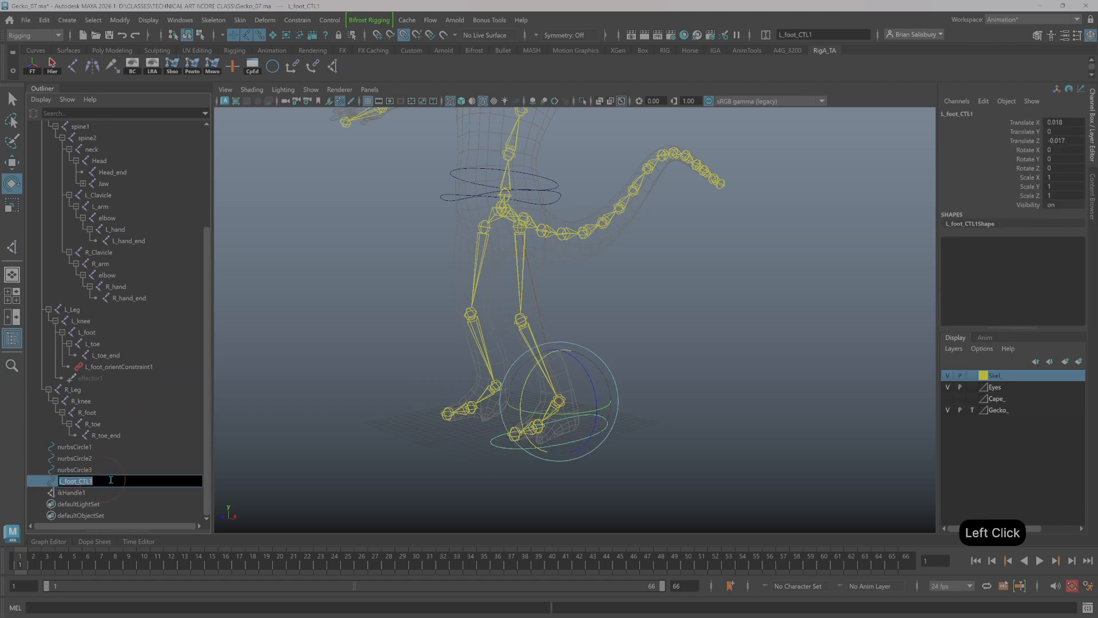
click(109, 480)
key(BackSpace)
key(Return)
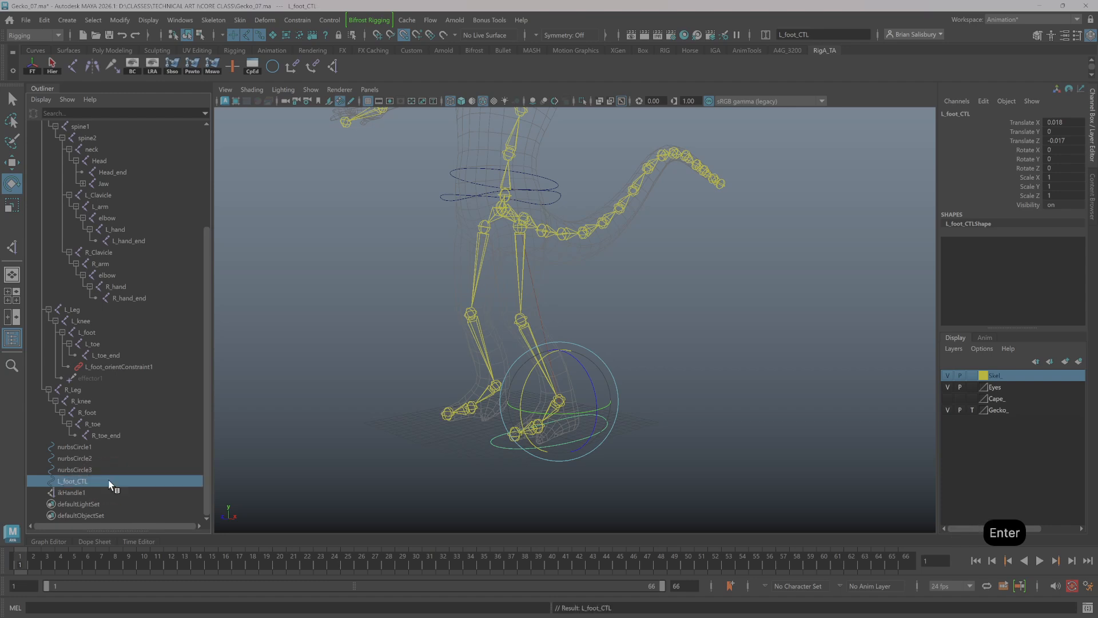
Rename the left leg's ikHandle1 as L_foot_IK
click(791, 406)
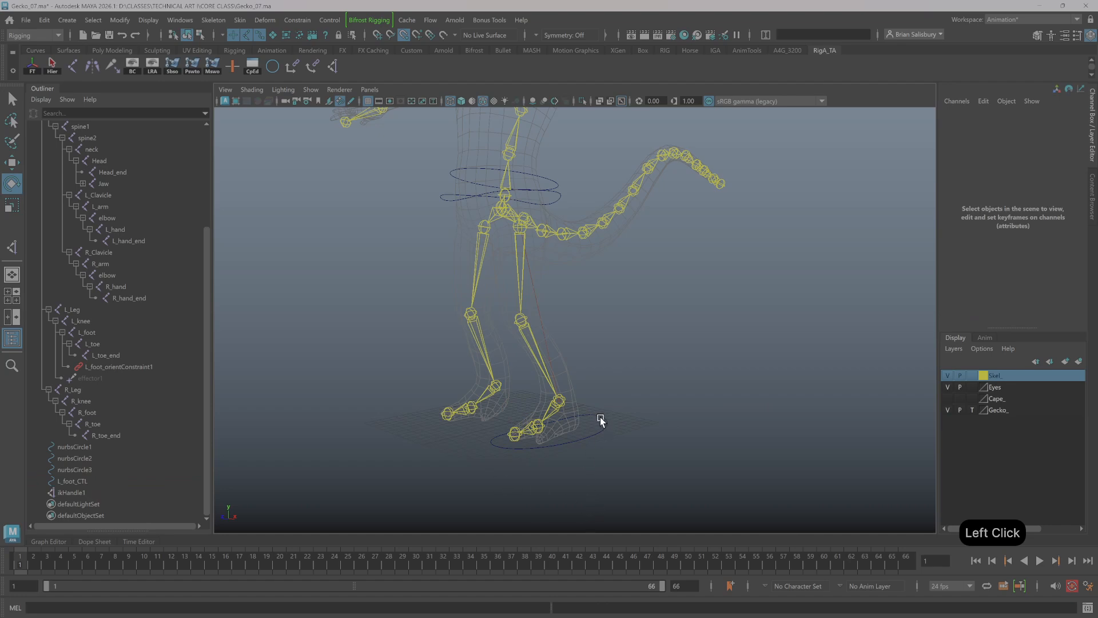
click(620, 444)
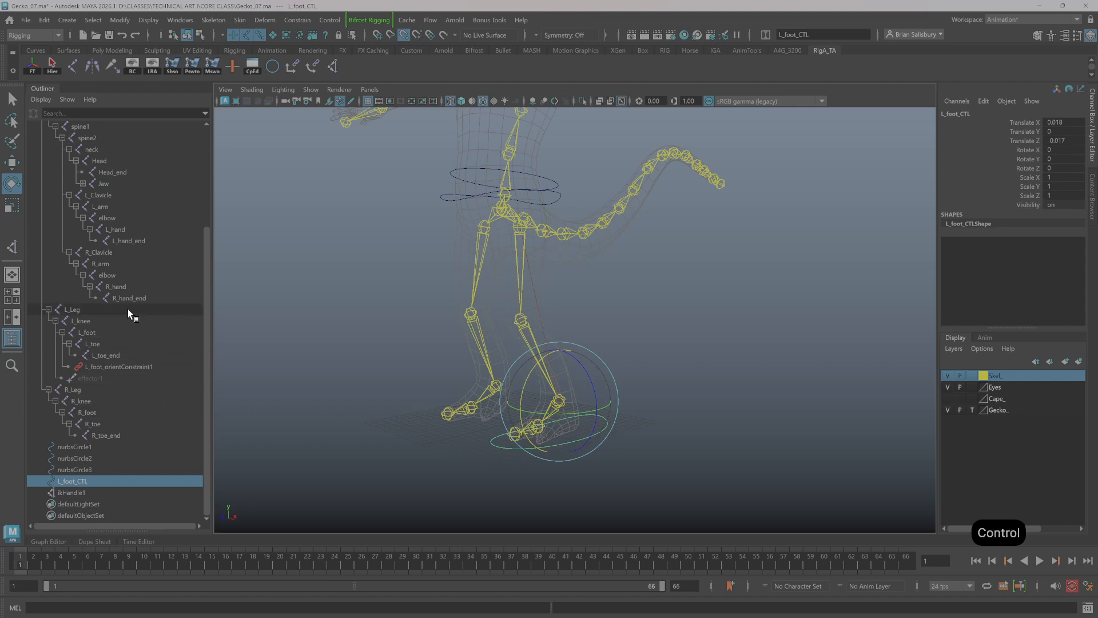
click(78, 492)
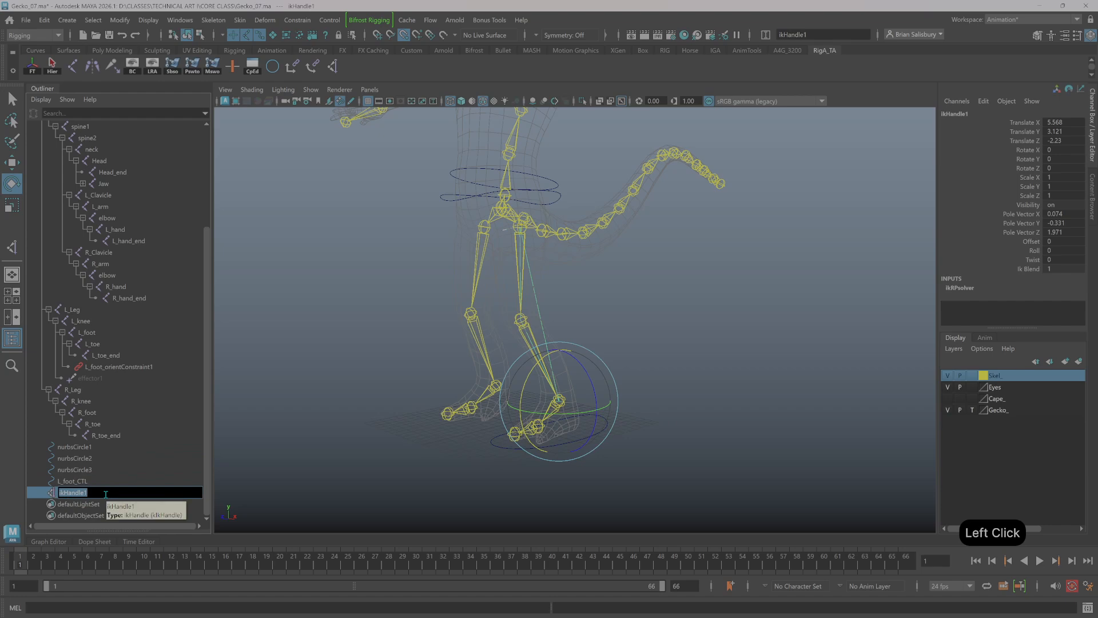
click(103, 492)
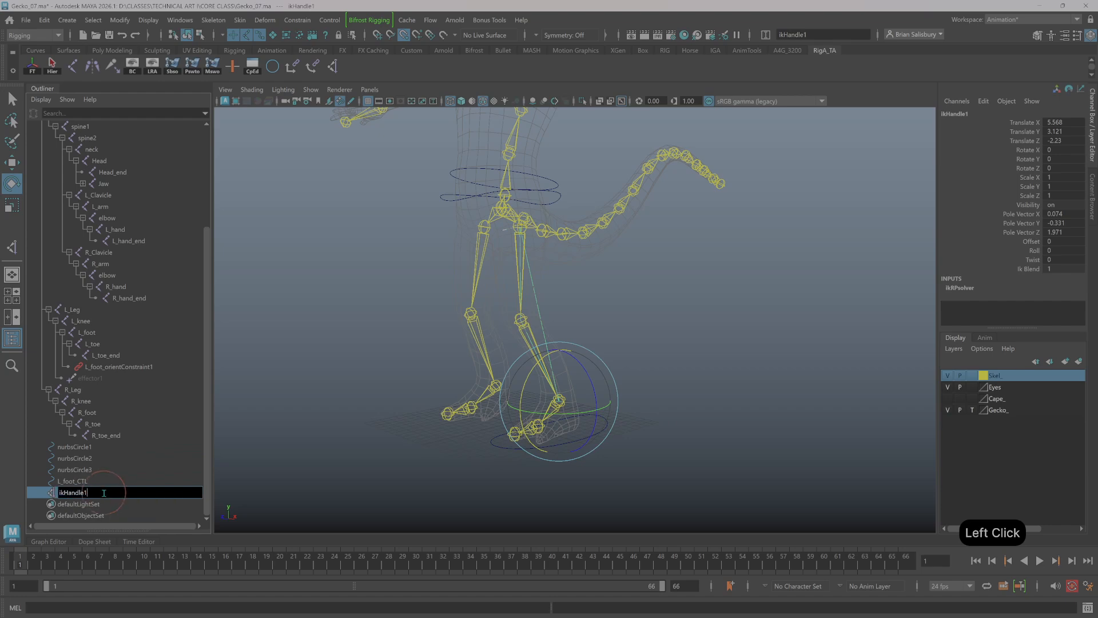
key(BackSpace)
key(Left)
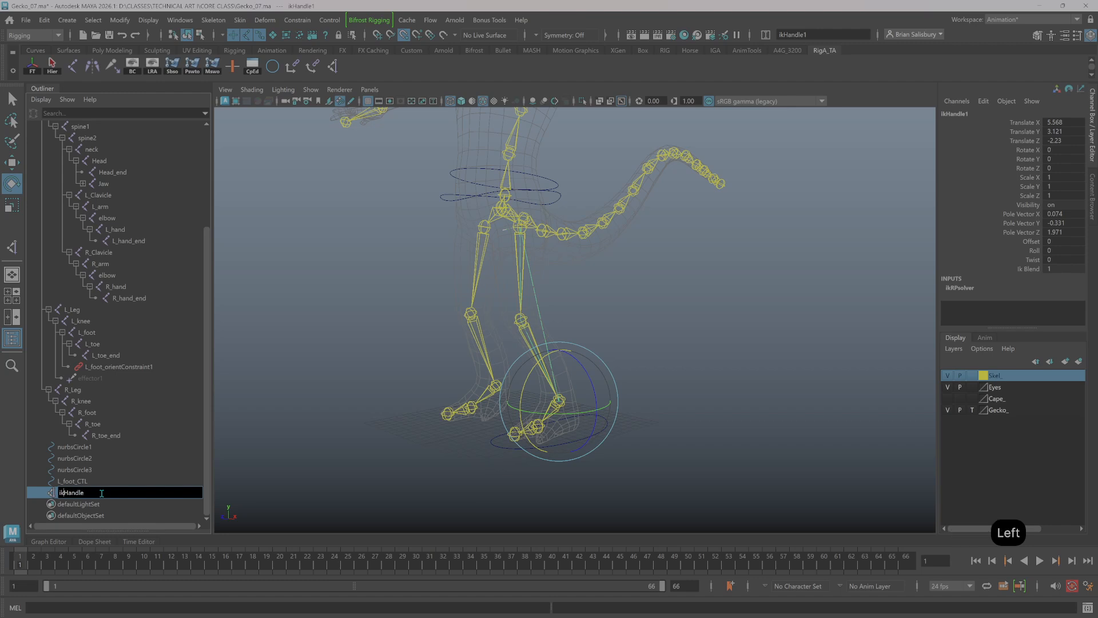
text(L)
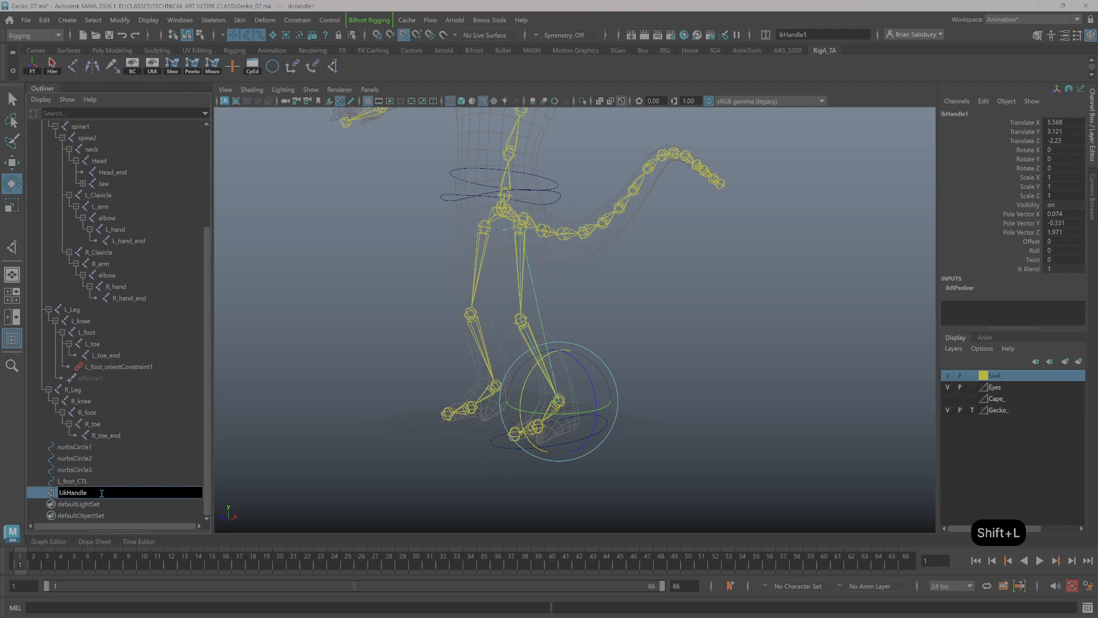
text(_foot)
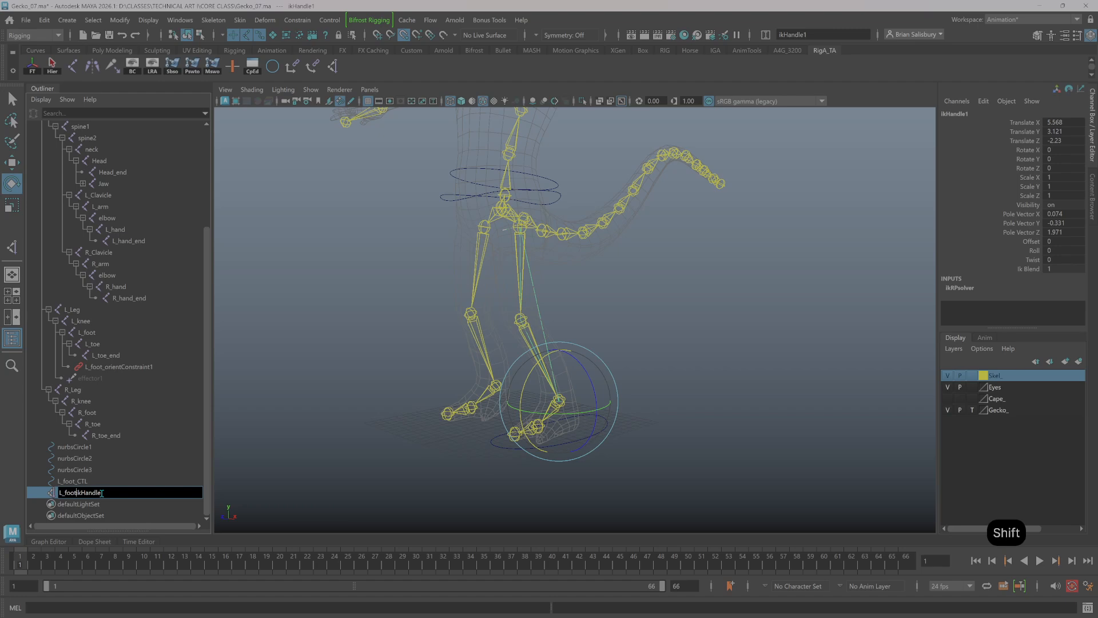
text(_)
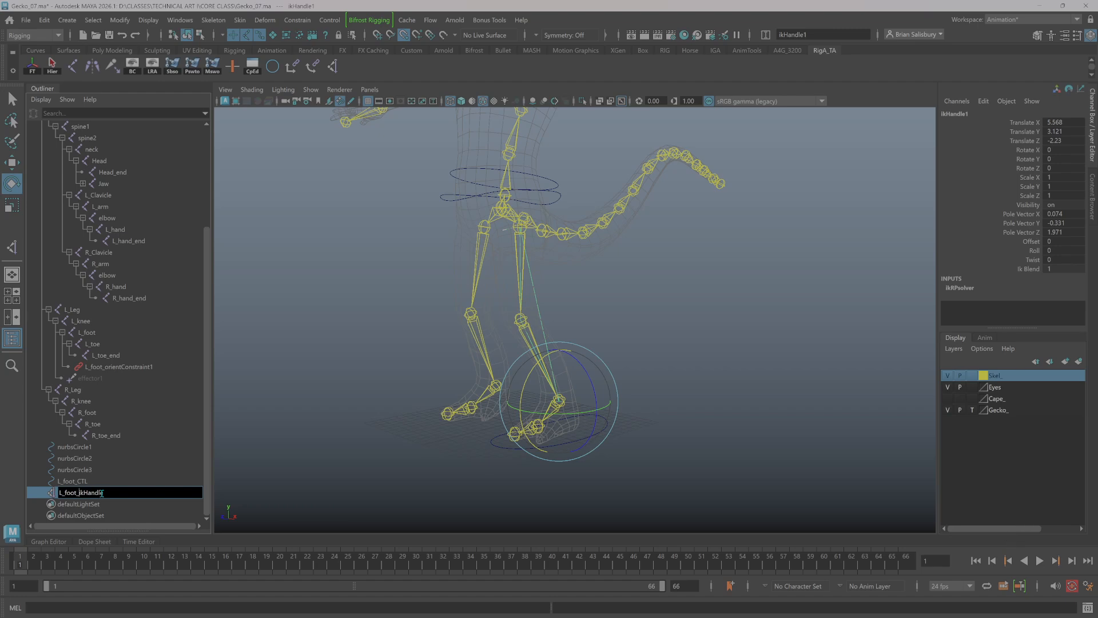
click(134, 490)
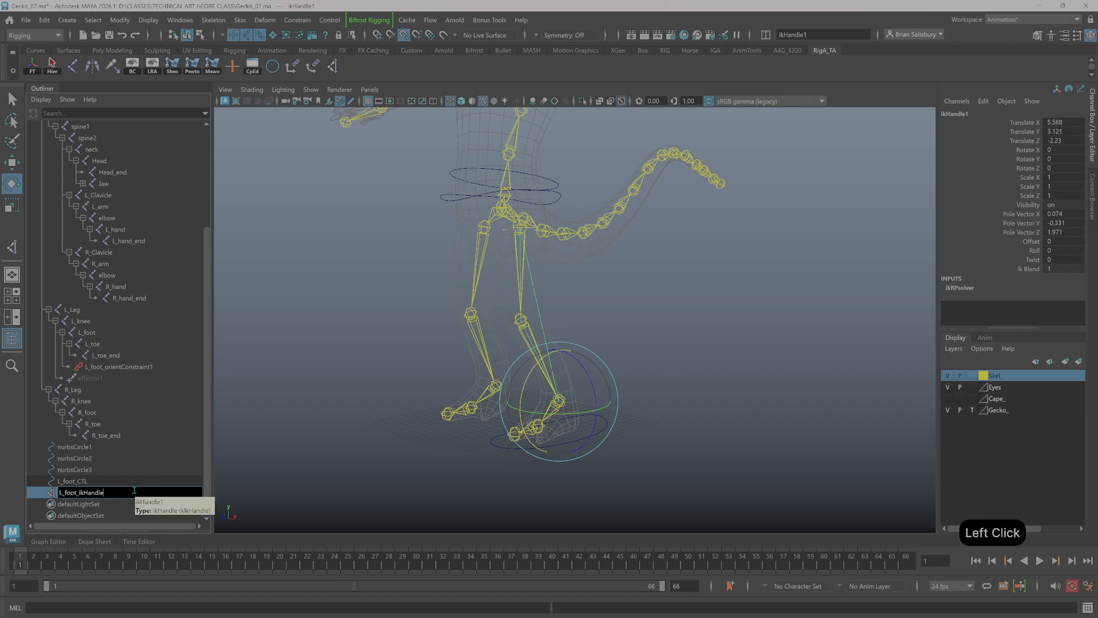
key(BackSpace)
key(BackSpace)
key(BackSpace)
key(BackSpace)
key(BackSpace)
key(BackSpace)
key(BackSpace)
key(BackSpace)
text(IK)
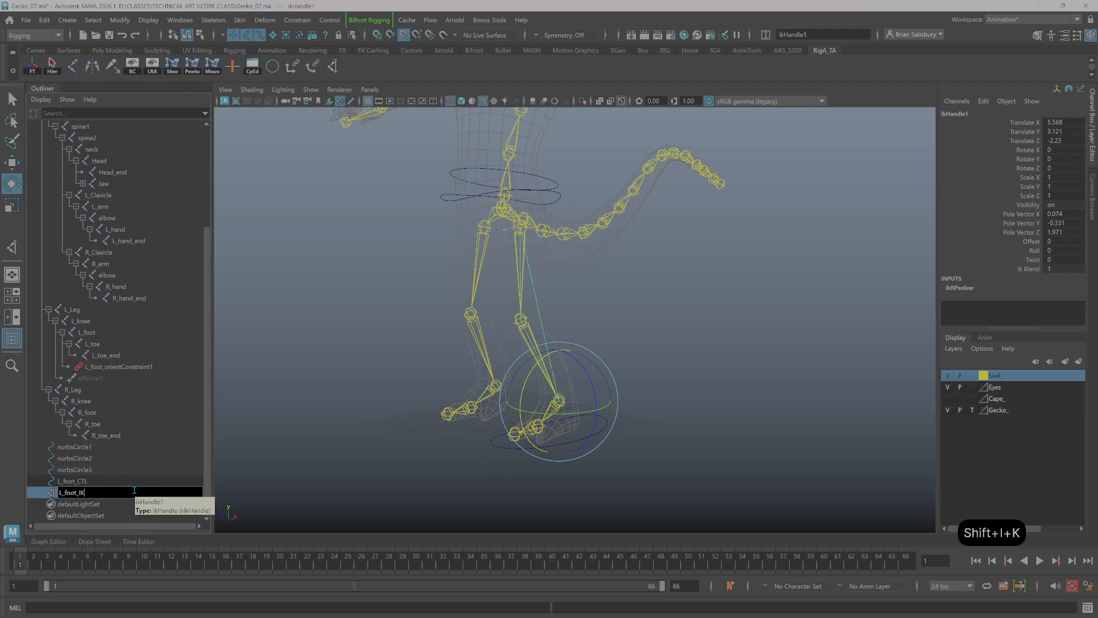
key(Return)
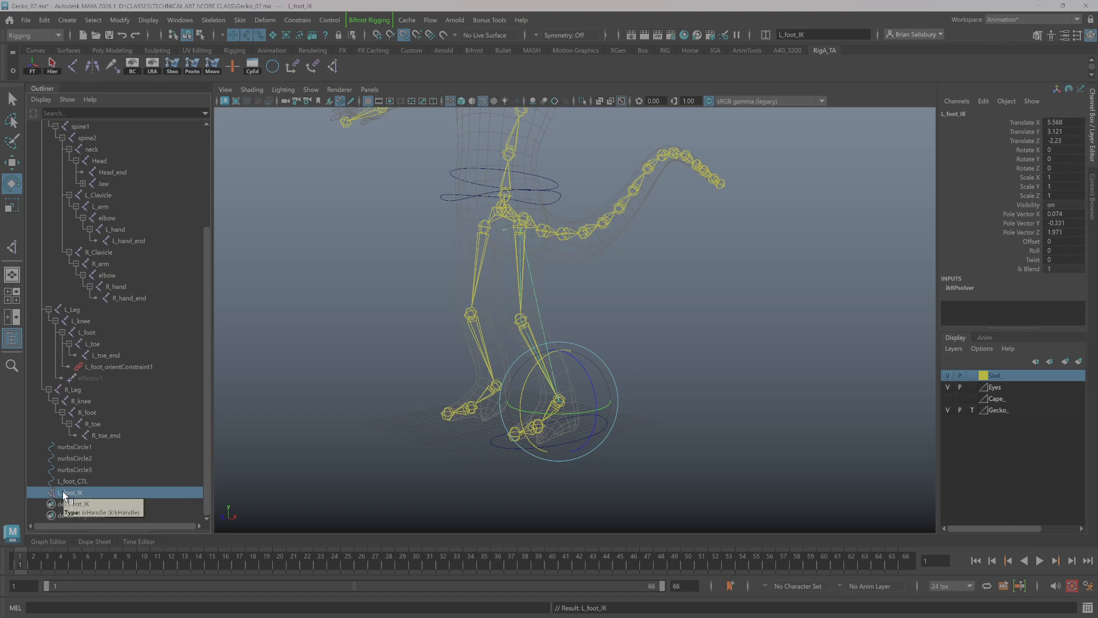
Point-constrain L_foot_IK to L_foot_CTL on all axes with Maintain offset enabled and a weight of 1
click(266, 459)
click(599, 428)
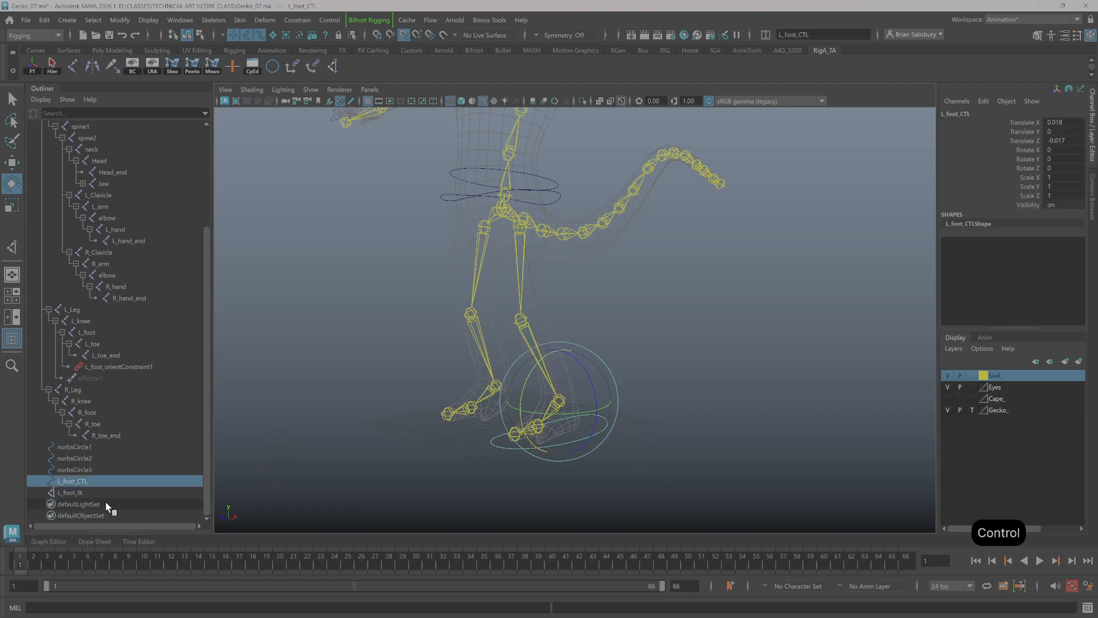
ctrl+click(71, 492)
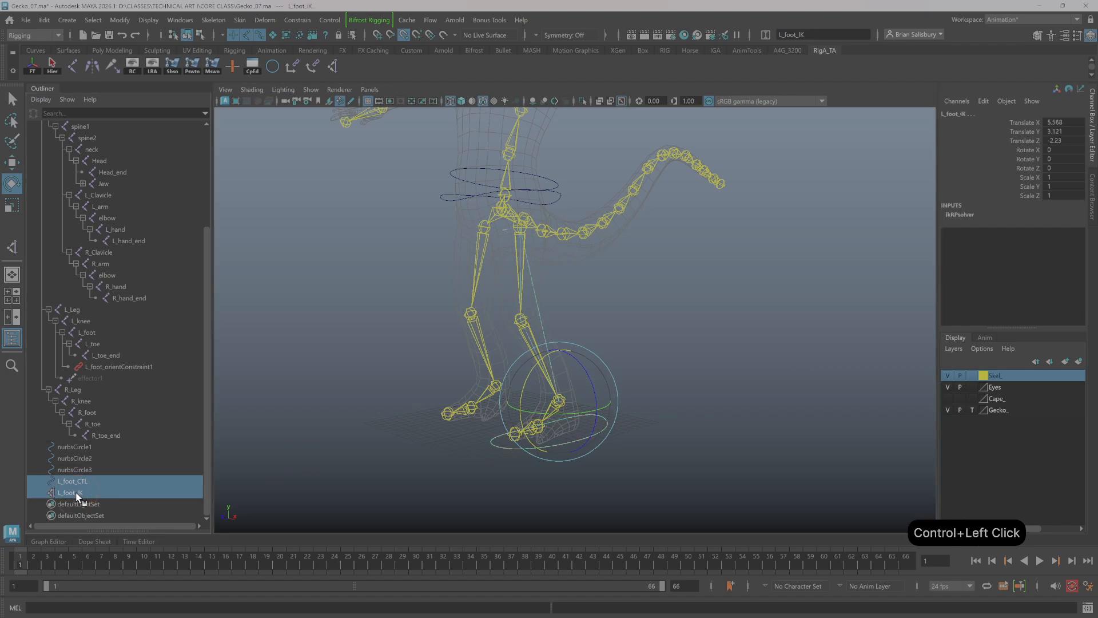
double_click(290, 68)
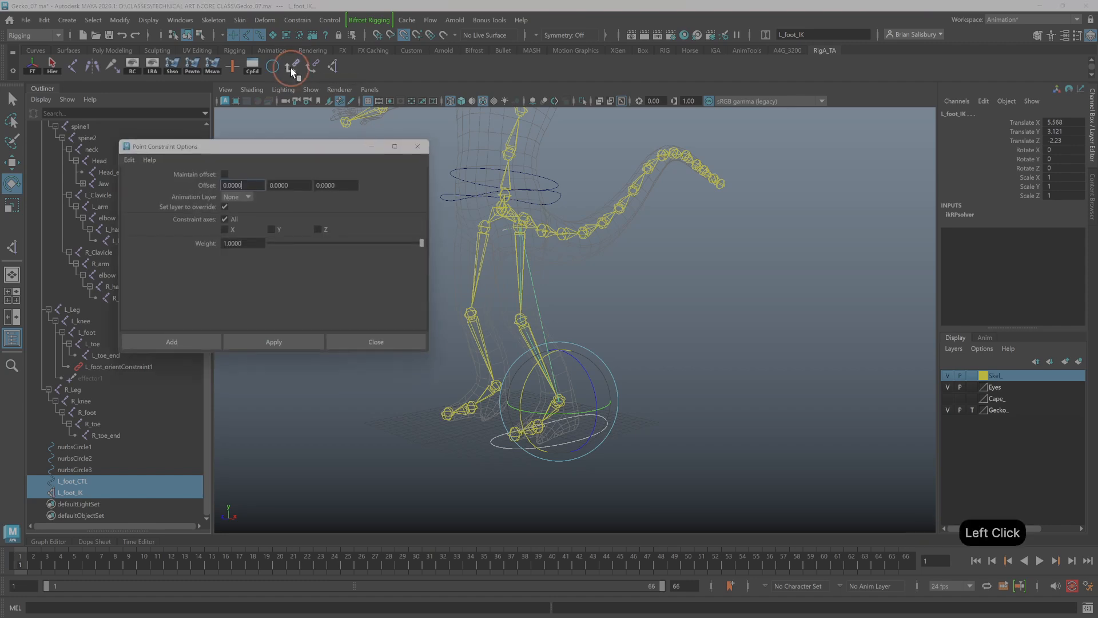
click(224, 173)
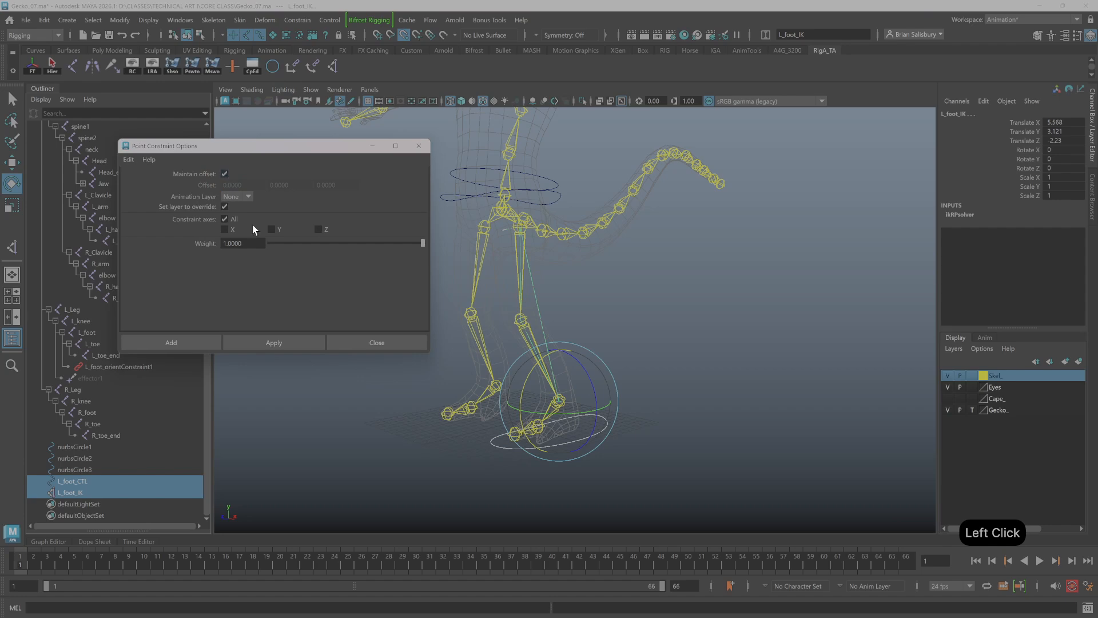
click(280, 341)
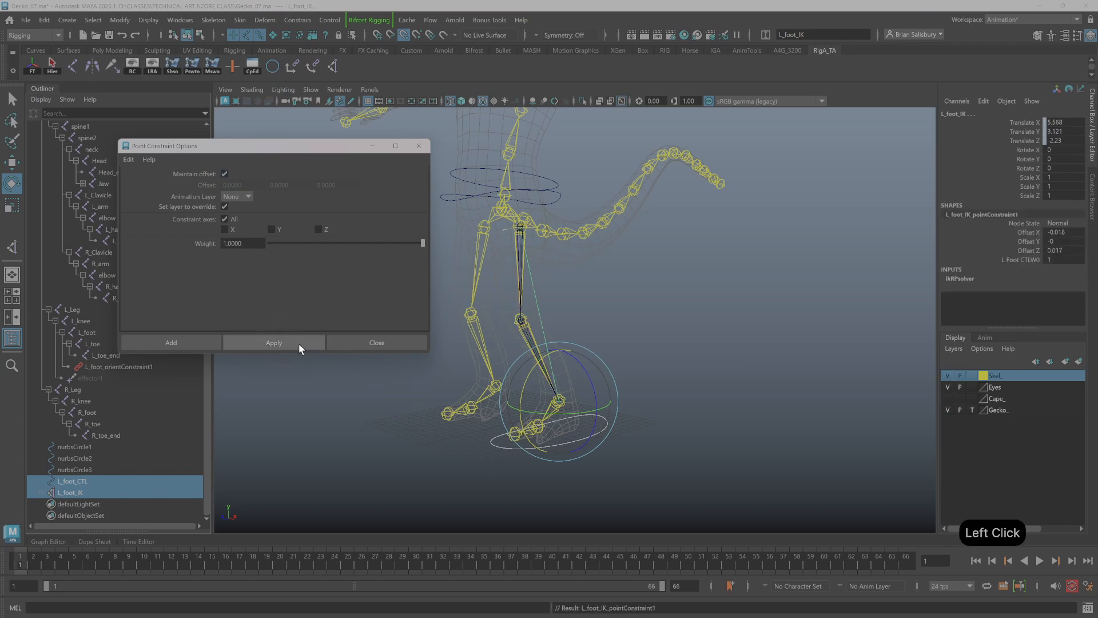
click(396, 345)
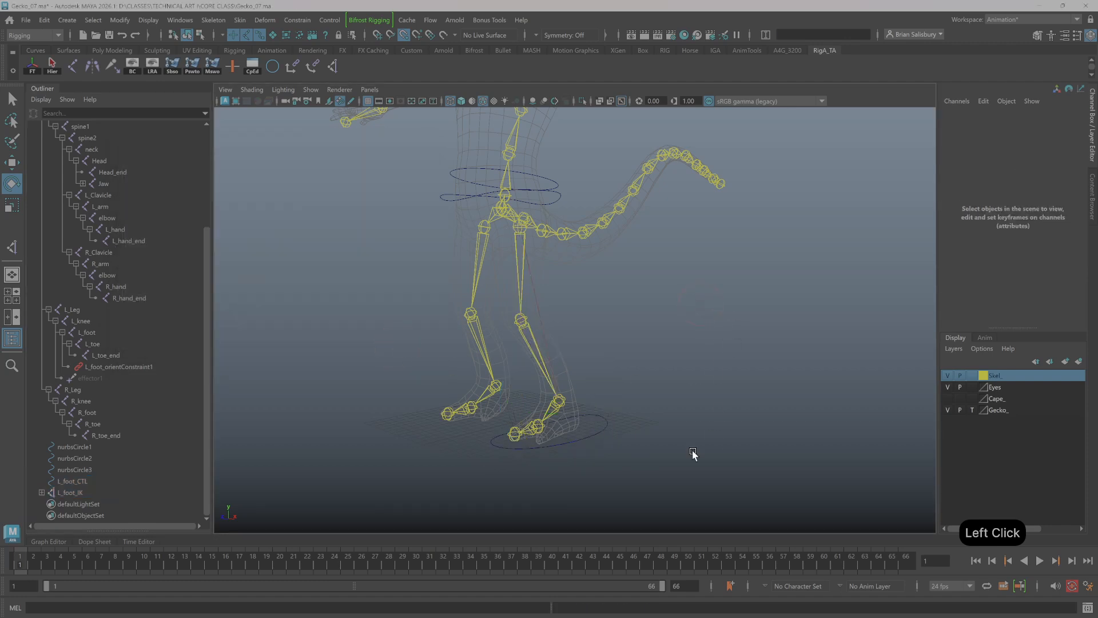
Test L_foot_CTL by moving it up about 9.7 and forward about 14.1 units, rotating it about 21° in X, and undo these changes
drag(599, 417, 617, 461)
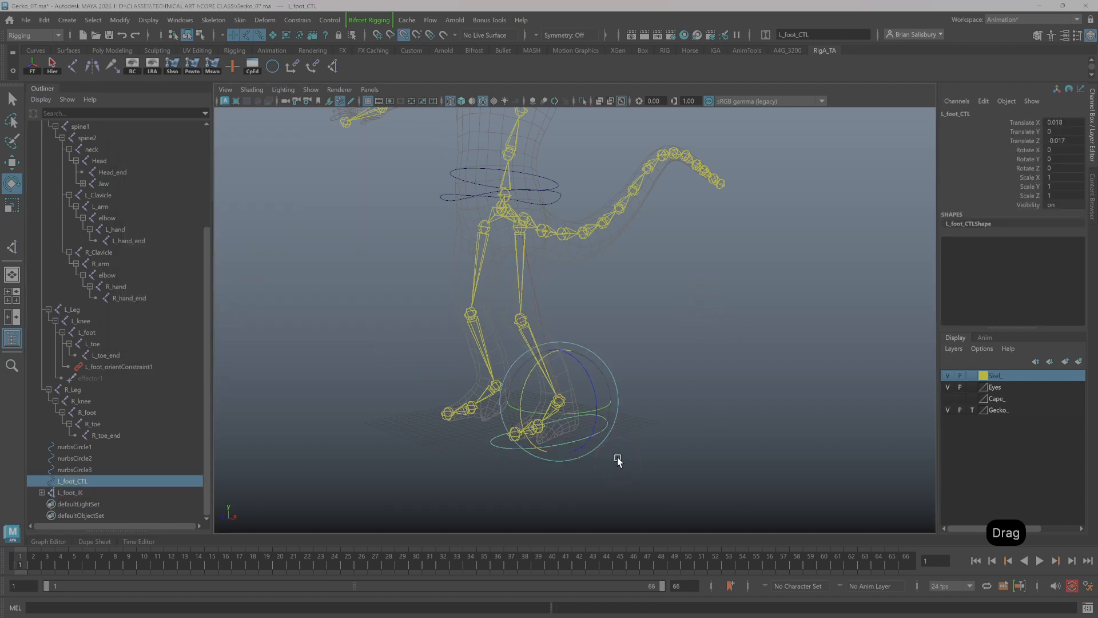
key(w)
drag(561, 345, 561, 260)
drag(520, 314, 404, 309)
key(e)
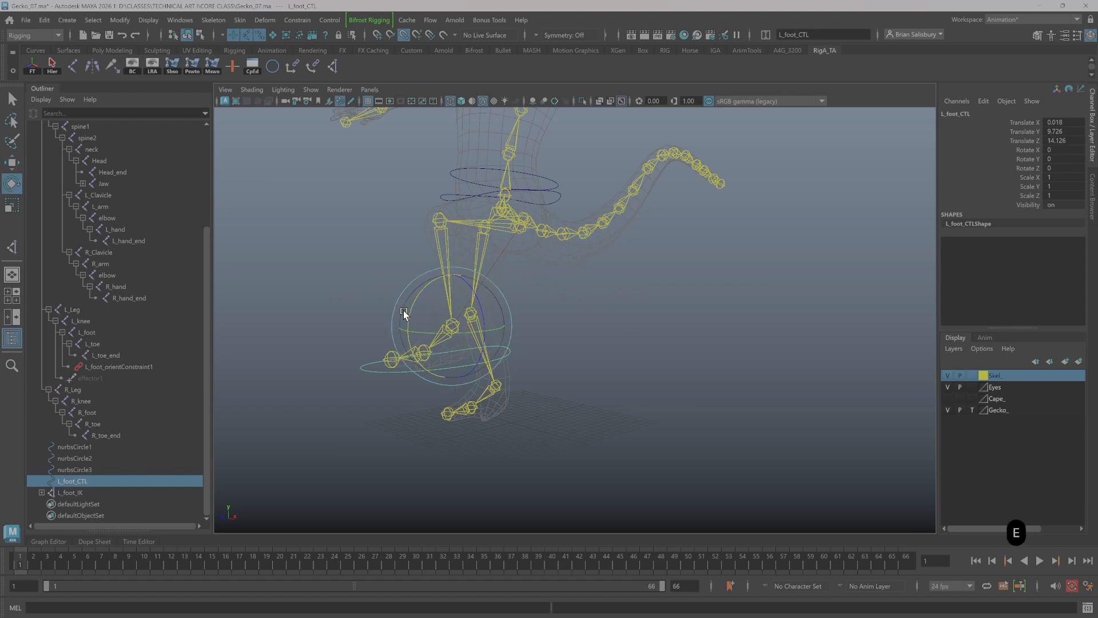
drag(437, 277, 455, 310)
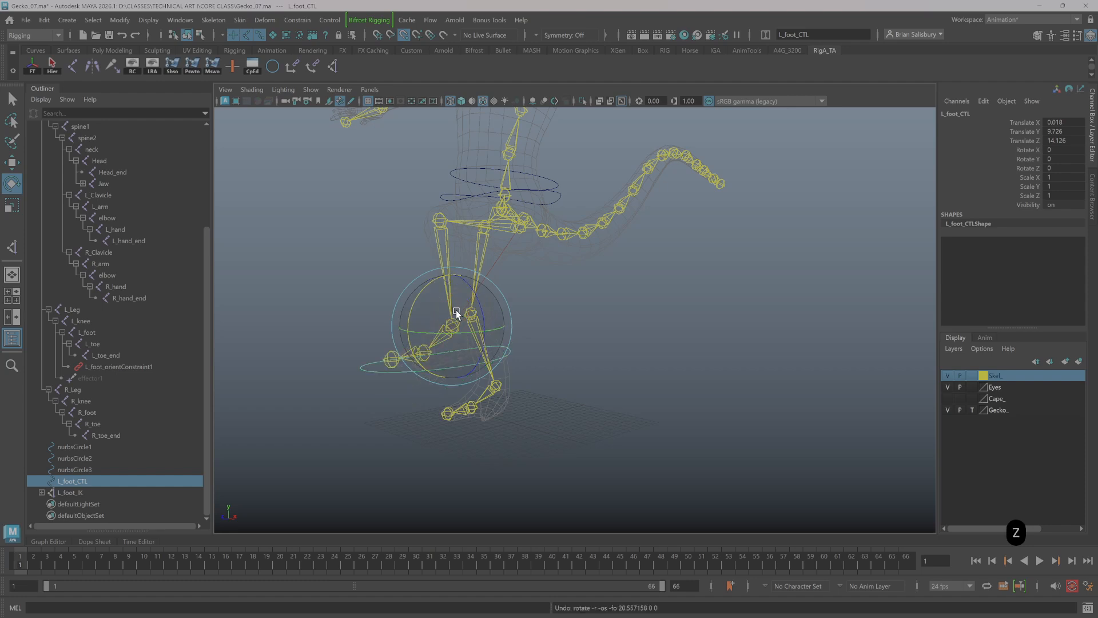
key(z)
key(z)
key(z)
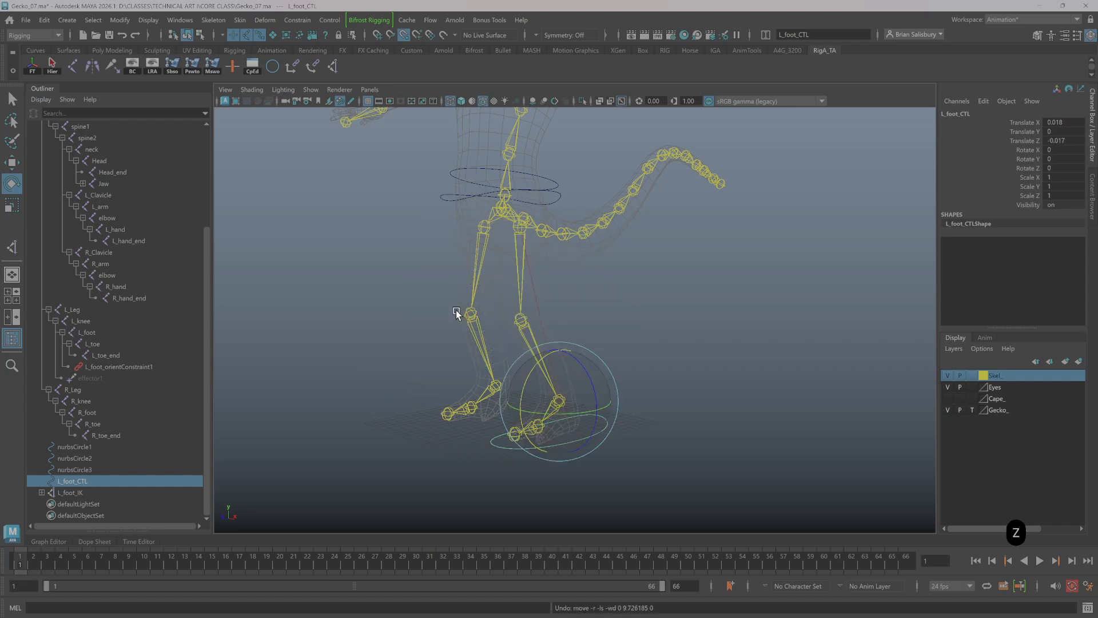
click(710, 370)
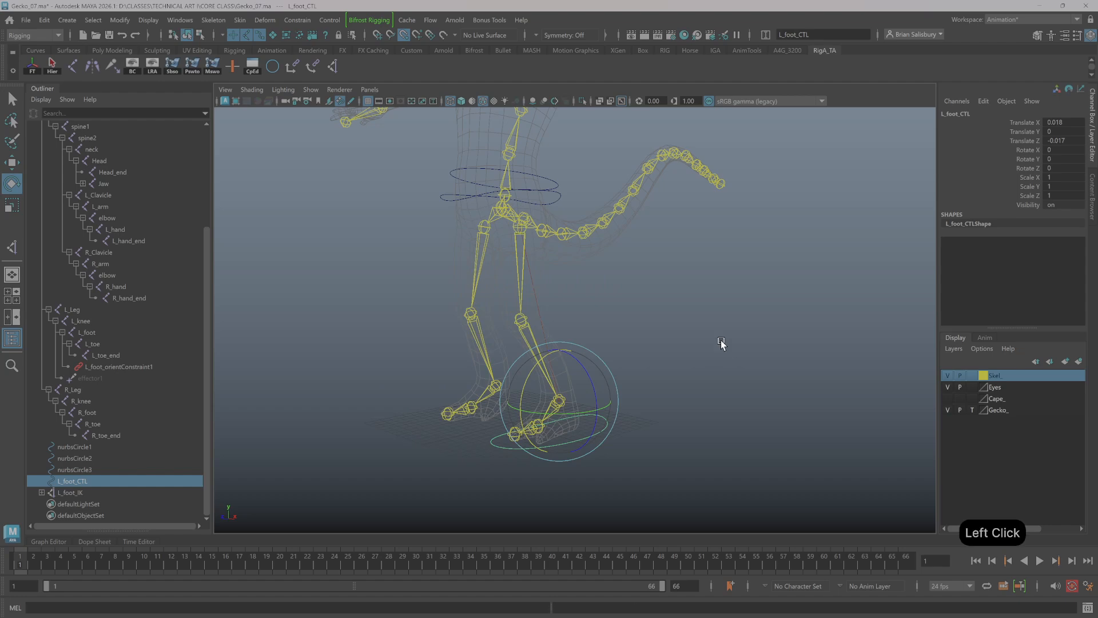
click(593, 423)
click(664, 353)
Rename the curved hip control nurbsCircle1 as Hips_CTL
mouse_move(664, 355)
alt+mouse_down()
mouse_move(679, 361)
mouse_move(662, 355)
alt+mouse_up()
alt+middle_drag(662, 355, 667, 441)
alt+right_drag(617, 393, 725, 426)
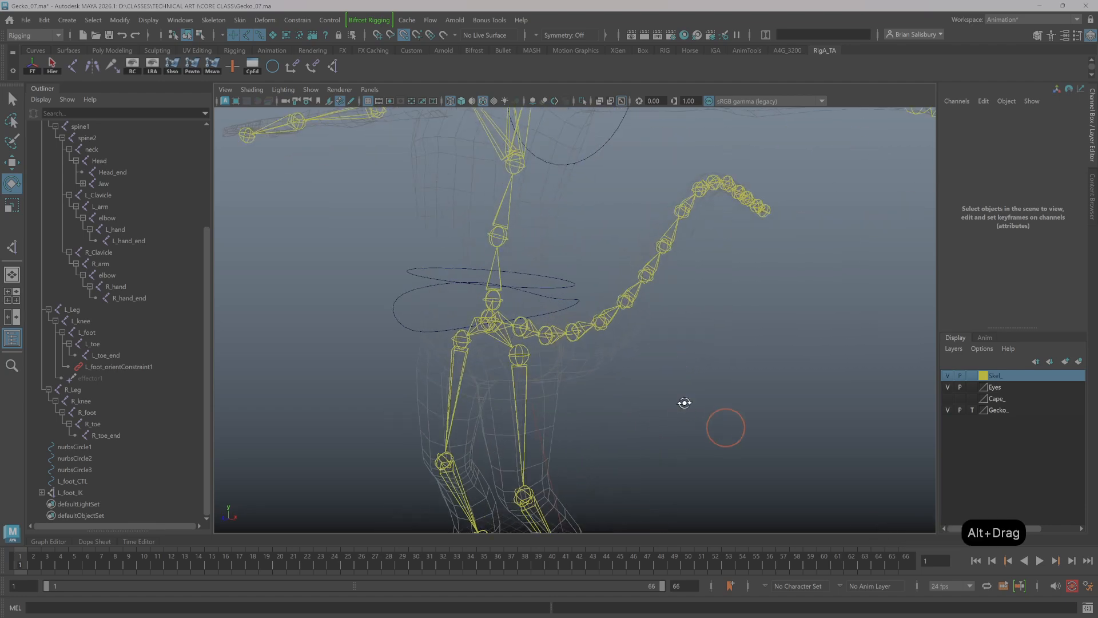
alt+drag(684, 402, 679, 403)
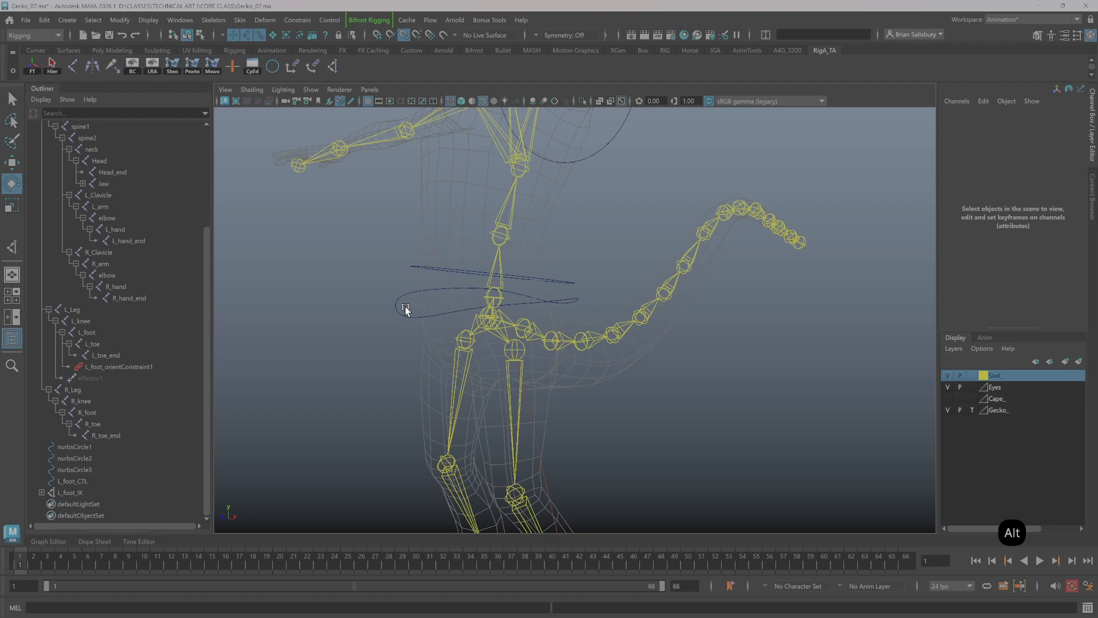
drag(402, 305, 382, 316)
click(315, 283)
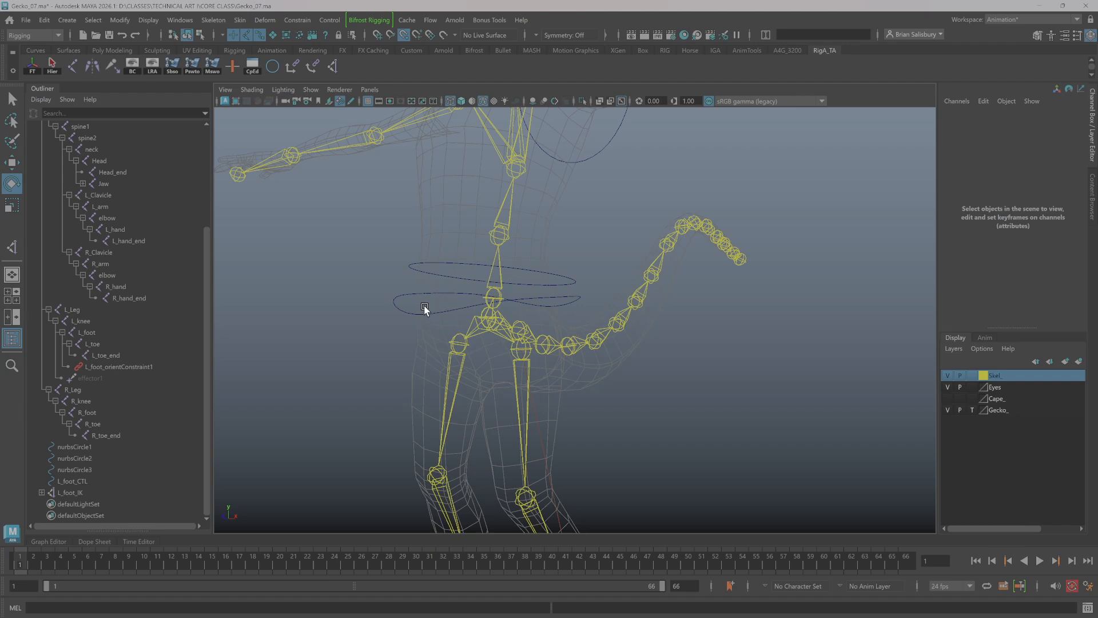
click(402, 306)
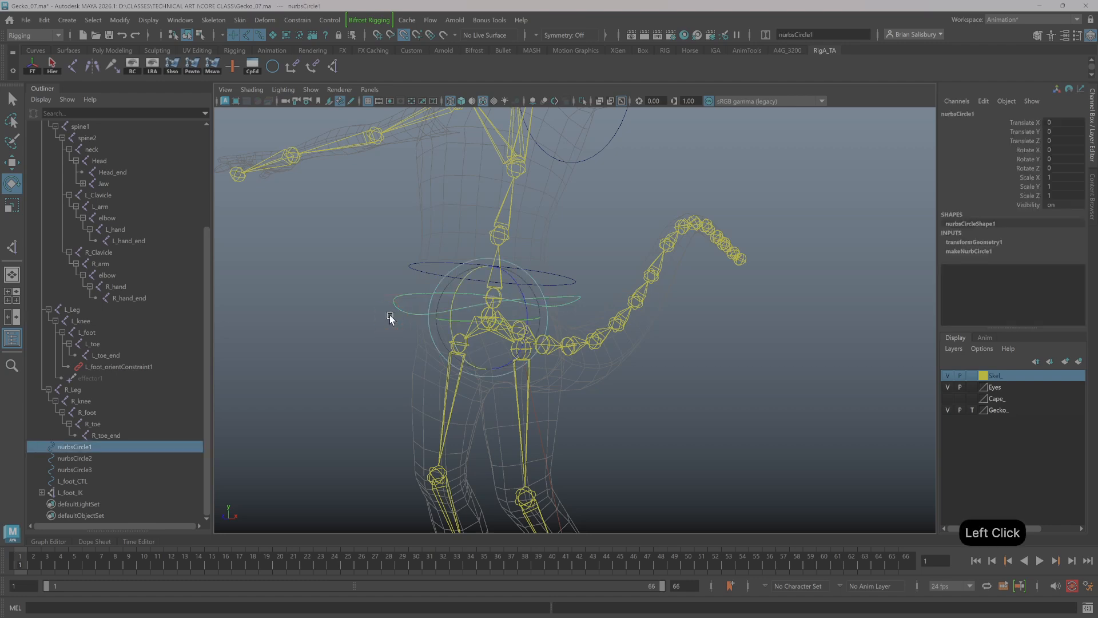
double_click(126, 446)
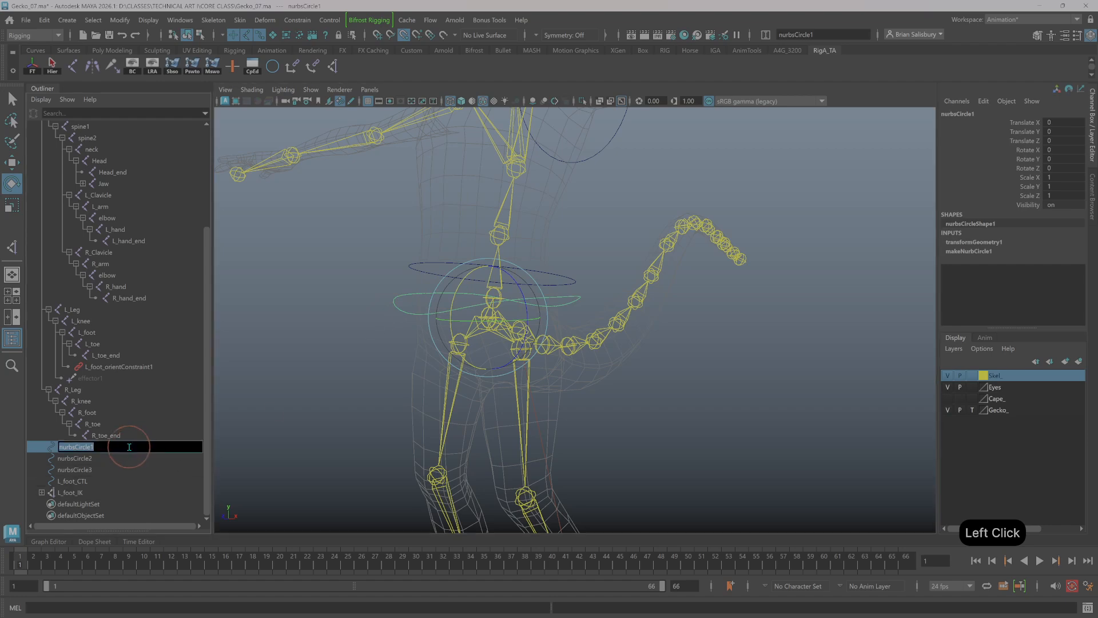
text(Hip)
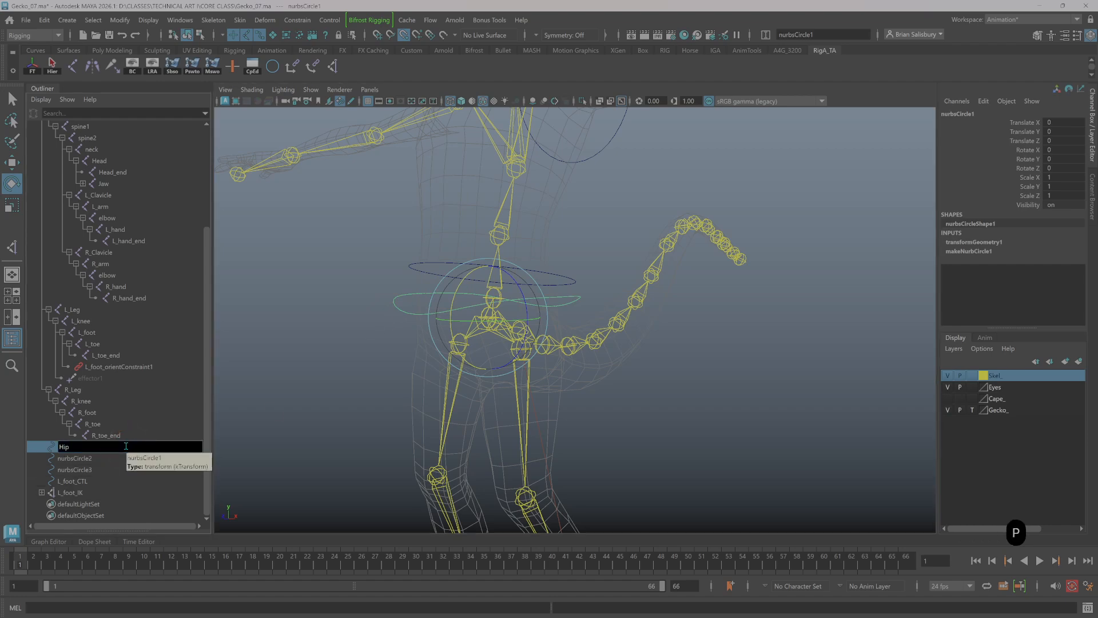
text(_CTK)
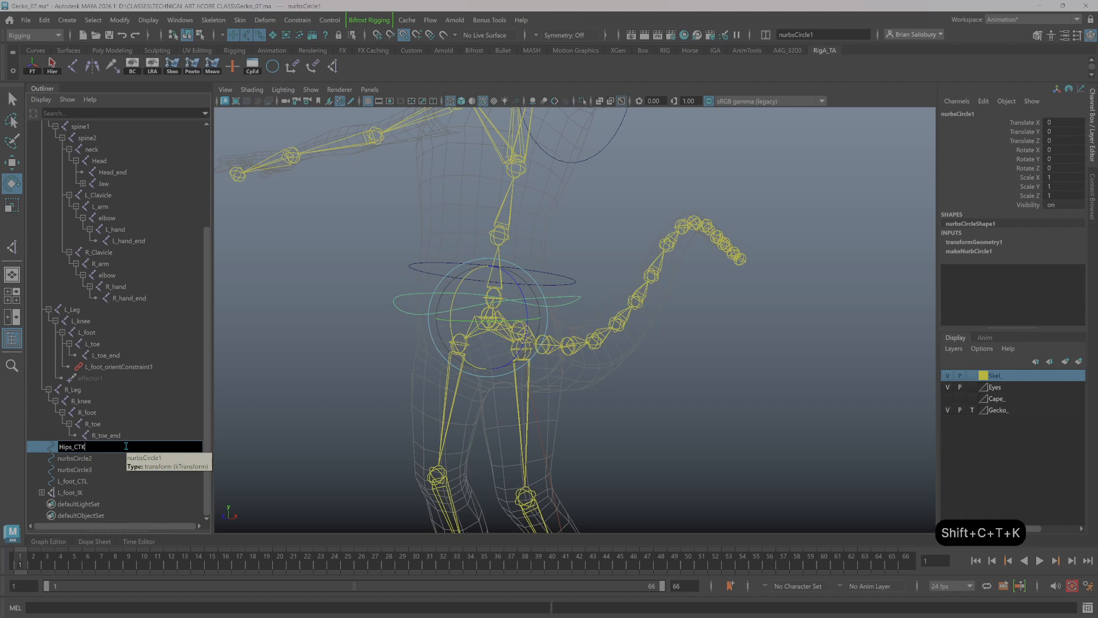
key(BackSpace)
text(L)
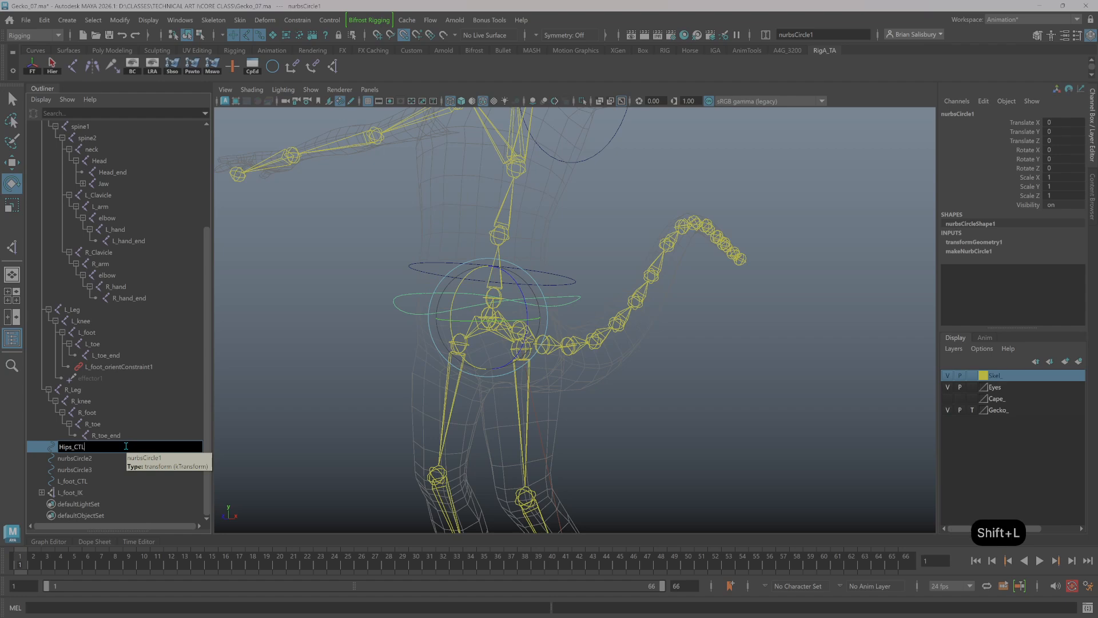
key(Return)
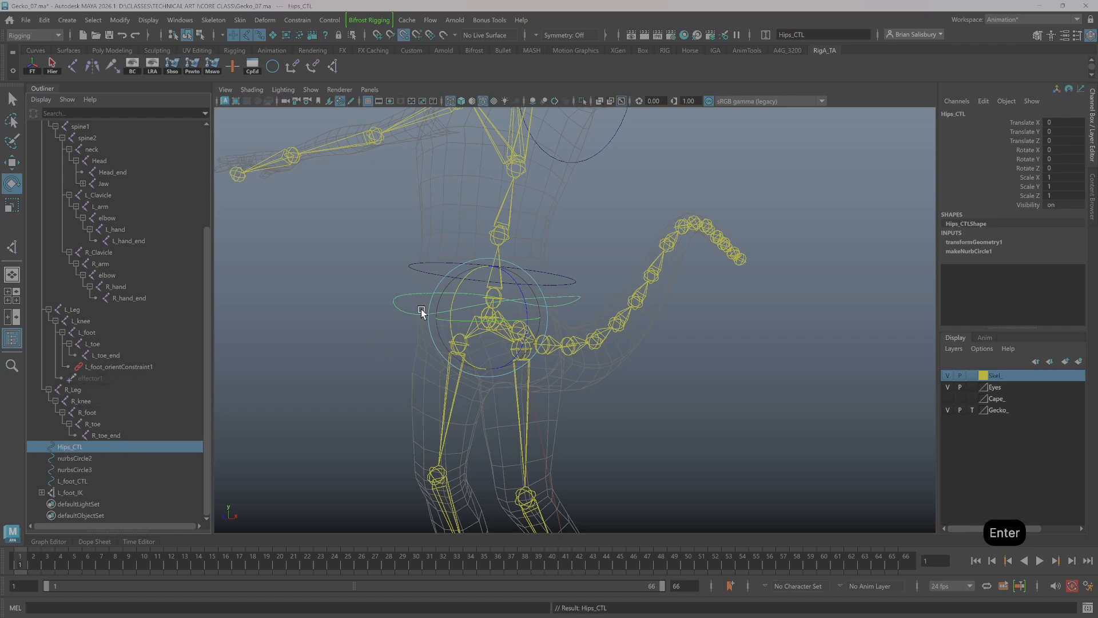
Rename the waist control nurbsCircle2, just above the hip control, as Spine_0_CTL
drag(375, 256, 413, 278)
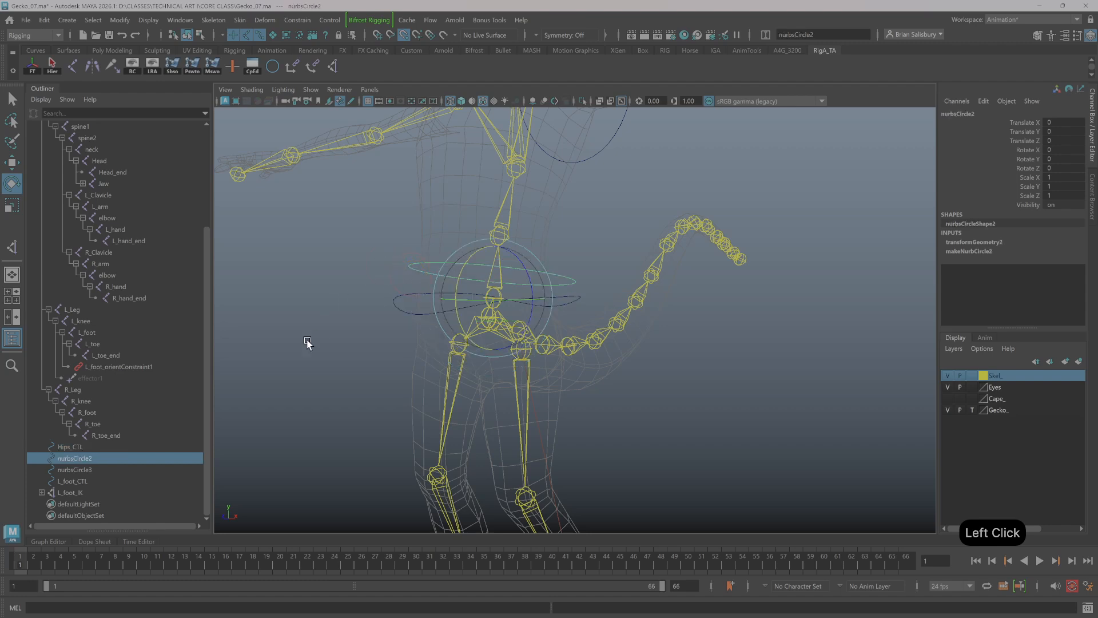
double_click(76, 458)
text(Spine)
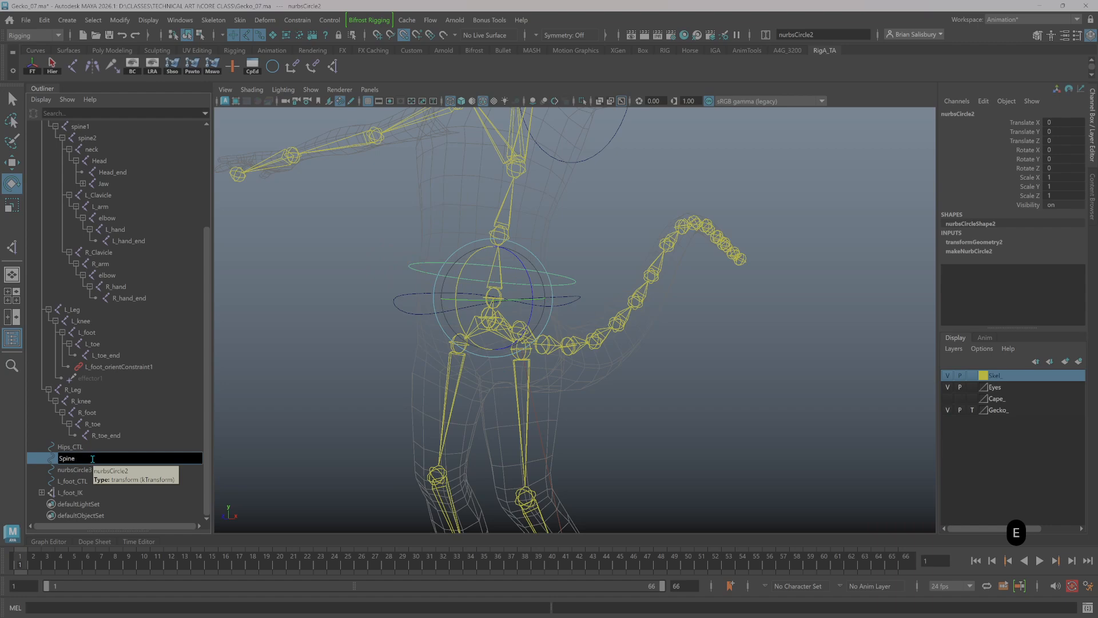
text(_CTL)
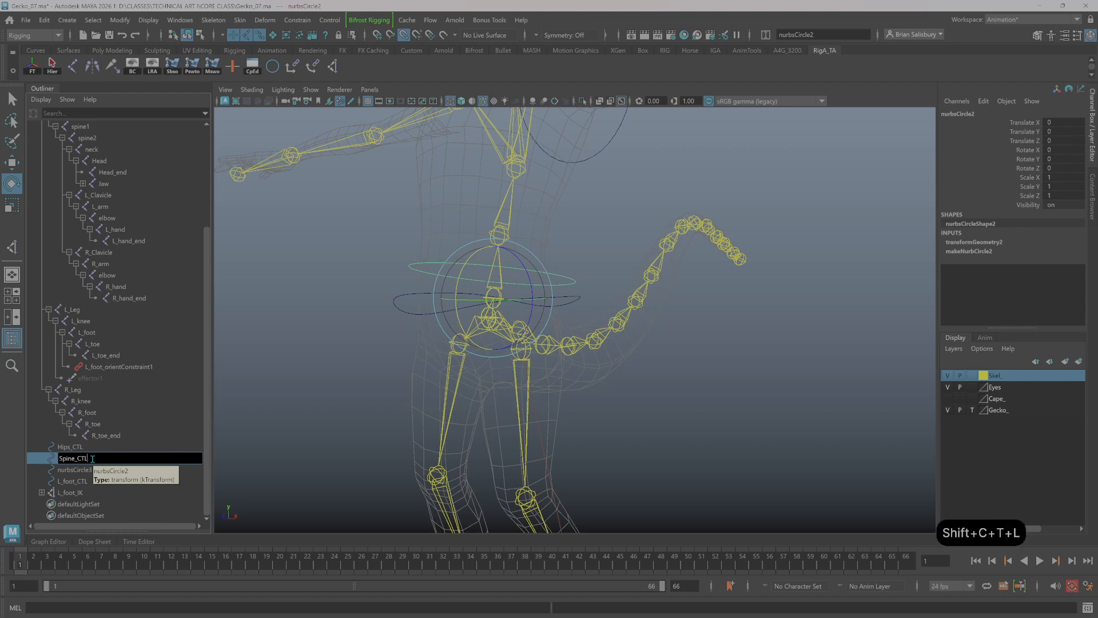
key(Left)
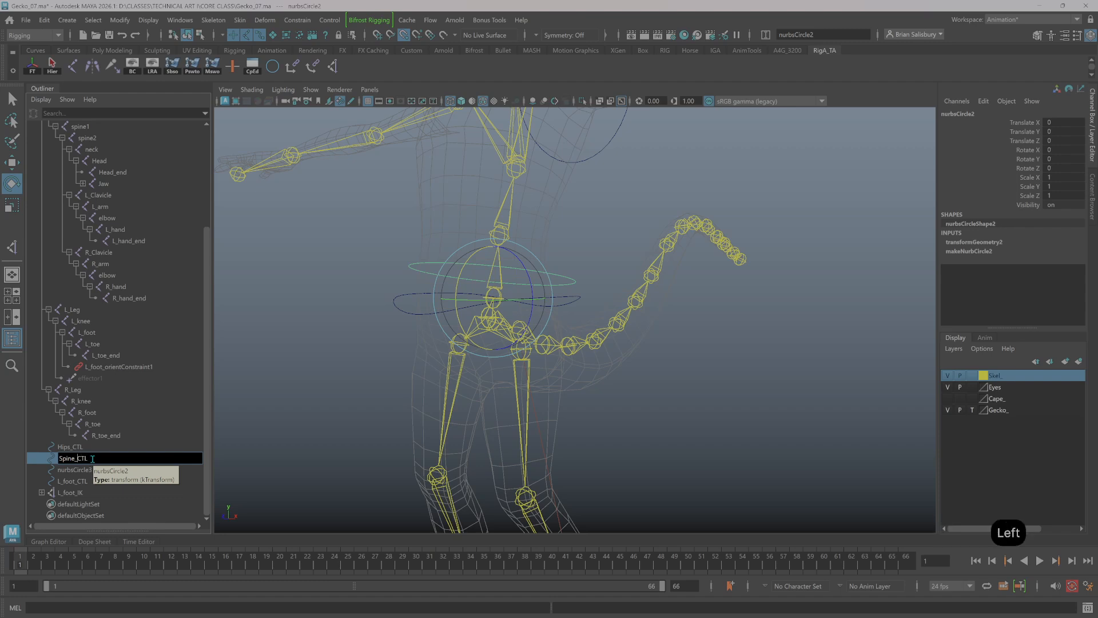
text(0)
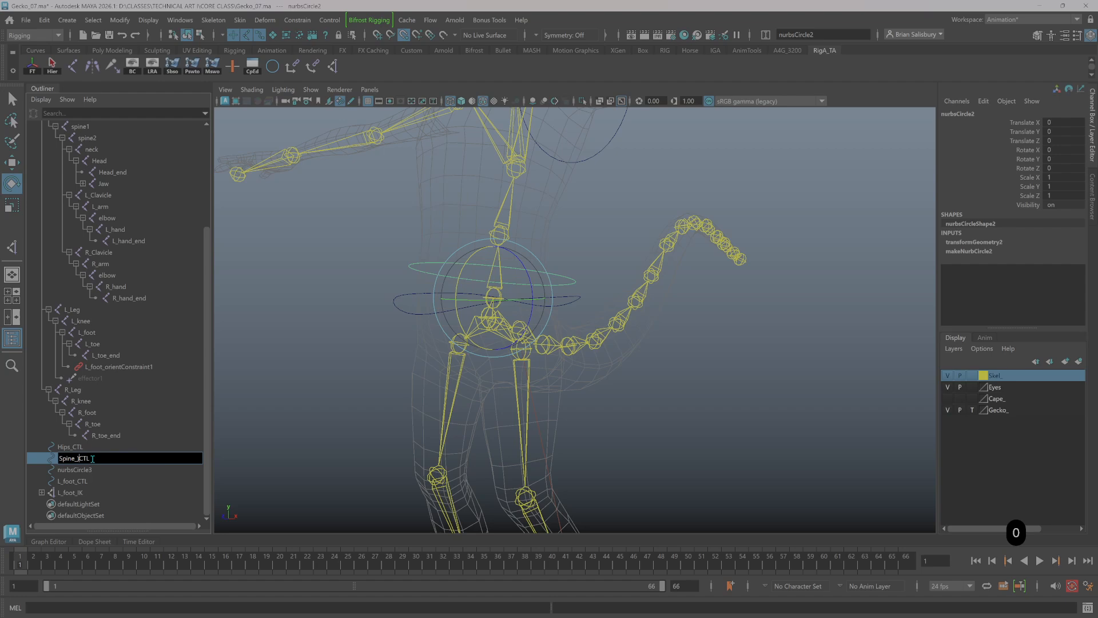
key(BackSpace)
text(0)
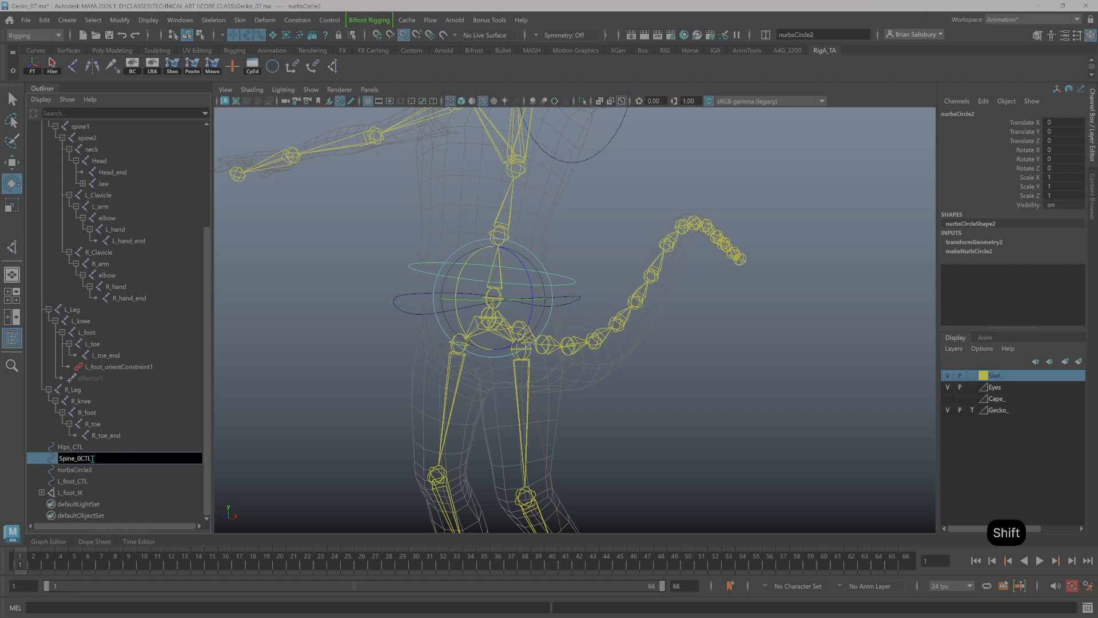
text(_)
key(Return)
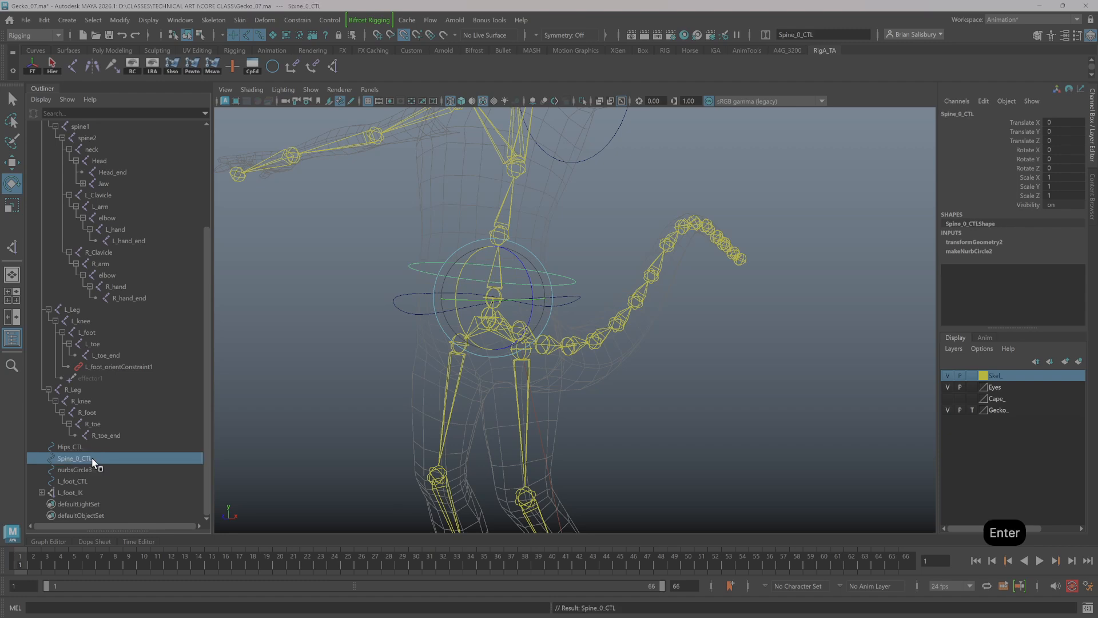
Rename the left shoulder control nurbsCircle3 as L_Arm_CTL
click(597, 164)
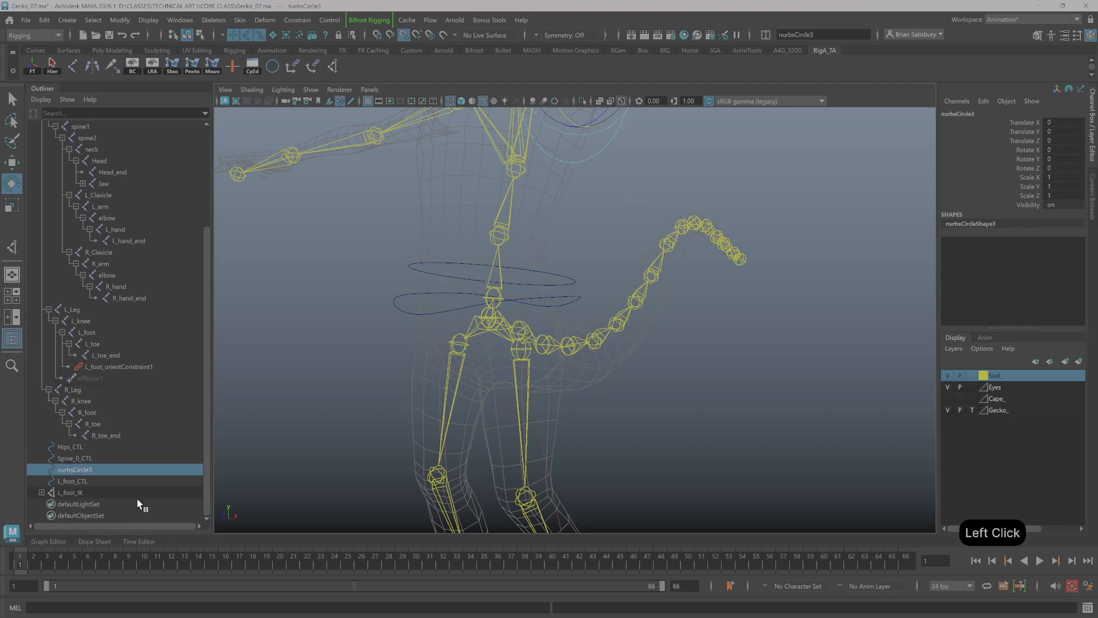
double_click(125, 470)
text(L_Arm)
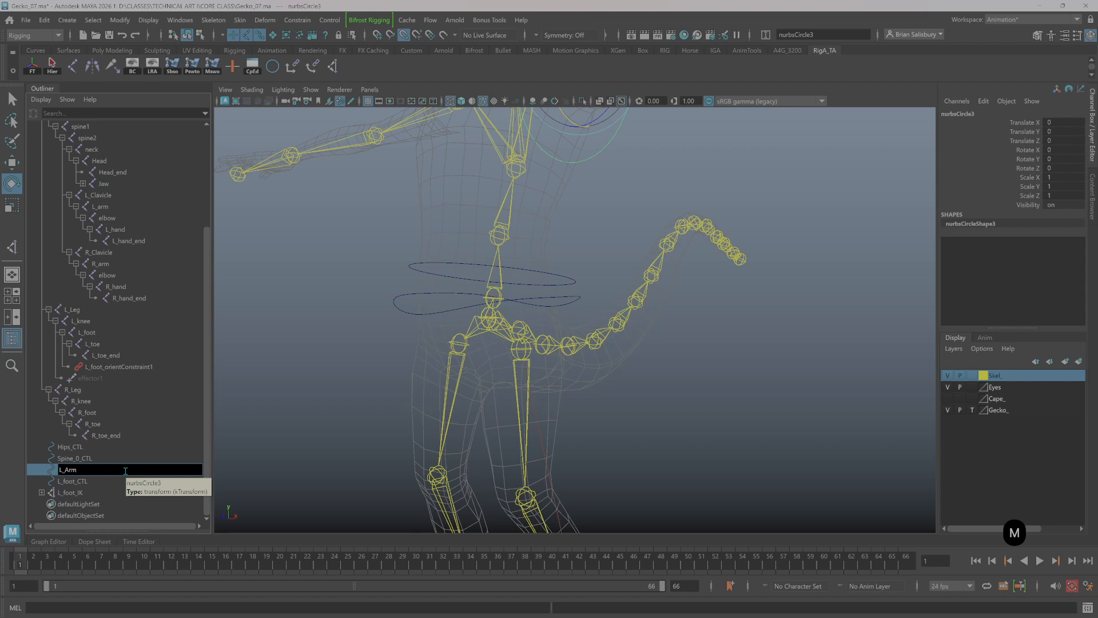
text(_C)
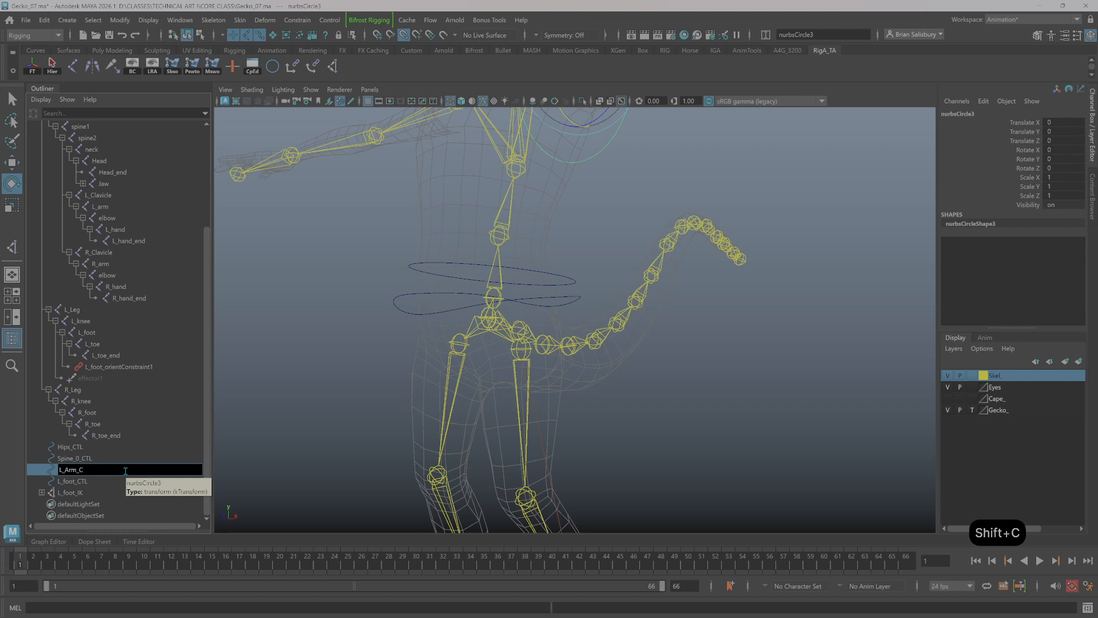
text(TL)
key(Return)
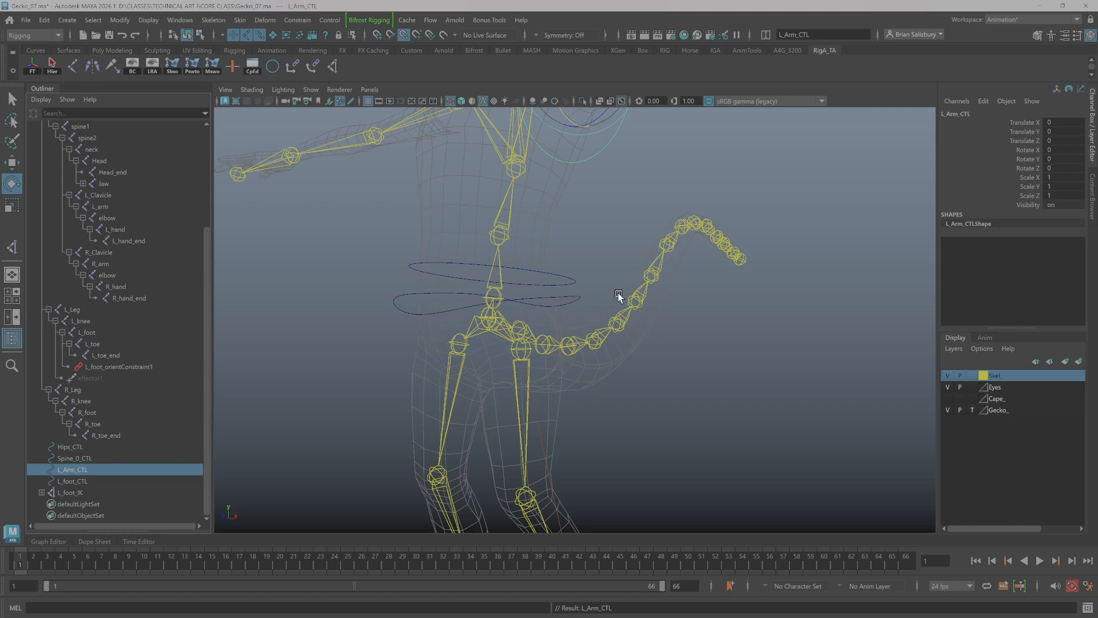
Orient-constrain the L_arm joint to L_Arm_CTL on all axes with Maintain offset enabled and a weight of 1
alt+drag(618, 295, 650, 145)
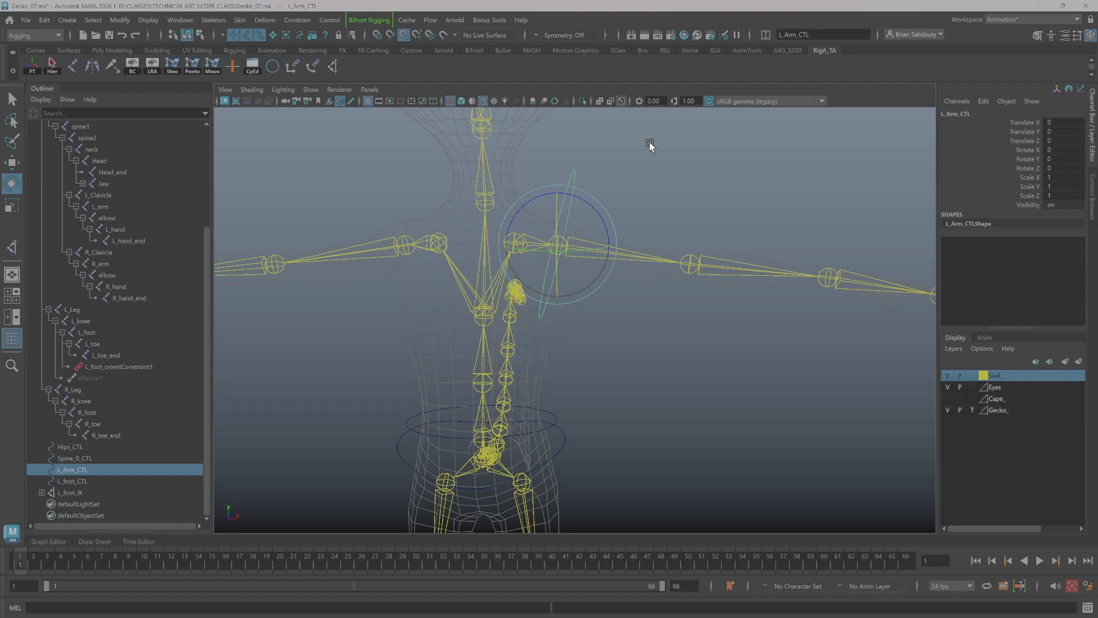
click(661, 167)
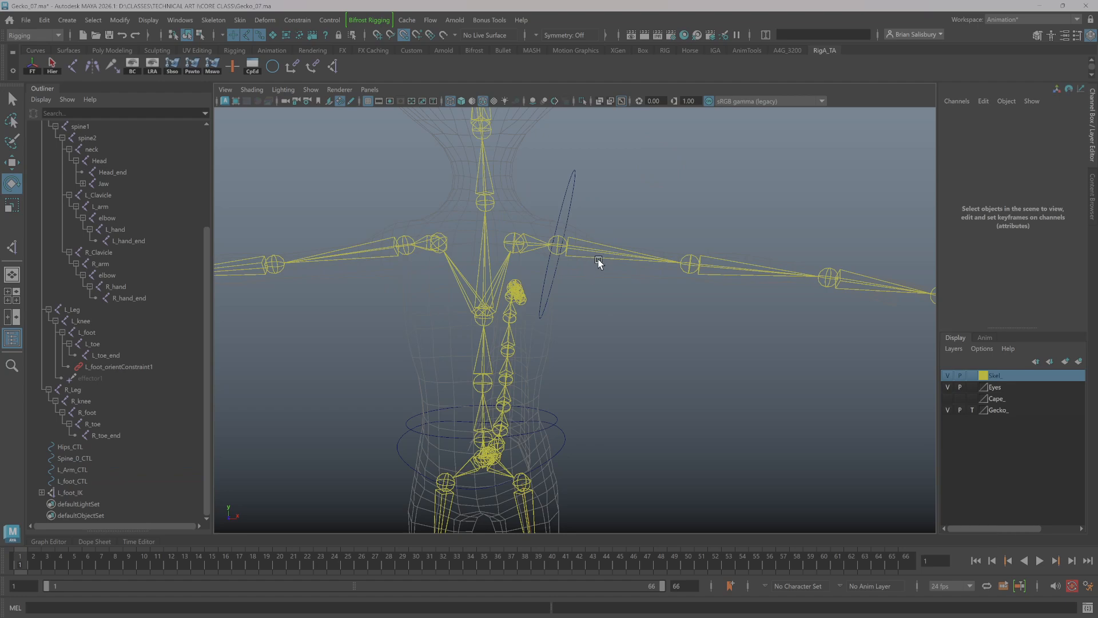
mouse_move(598, 261)
alt+mouse_down()
mouse_move(598, 243)
mouse_move(588, 259)
alt+mouse_up()
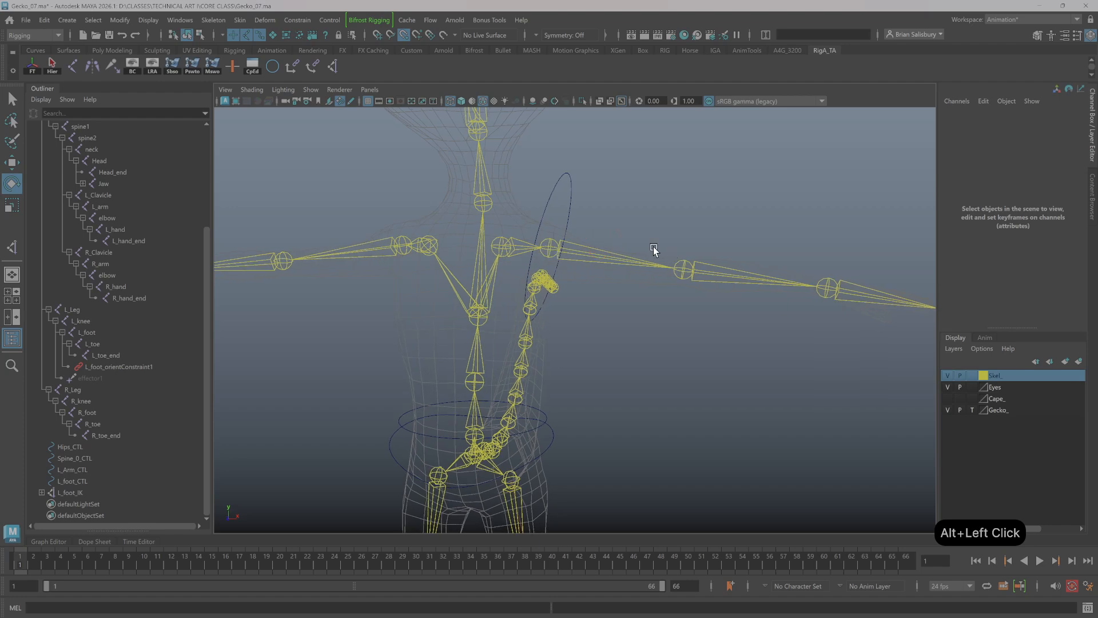
mouse_move(592, 232)
alt+middle_down()
mouse_move(595, 217)
mouse_move(596, 238)
alt+middle_up()
mouse_move(641, 282)
alt+right_down()
mouse_move(689, 294)
mouse_move(654, 287)
alt+right_up()
alt+drag(654, 286, 628, 286)
drag(539, 167, 618, 196)
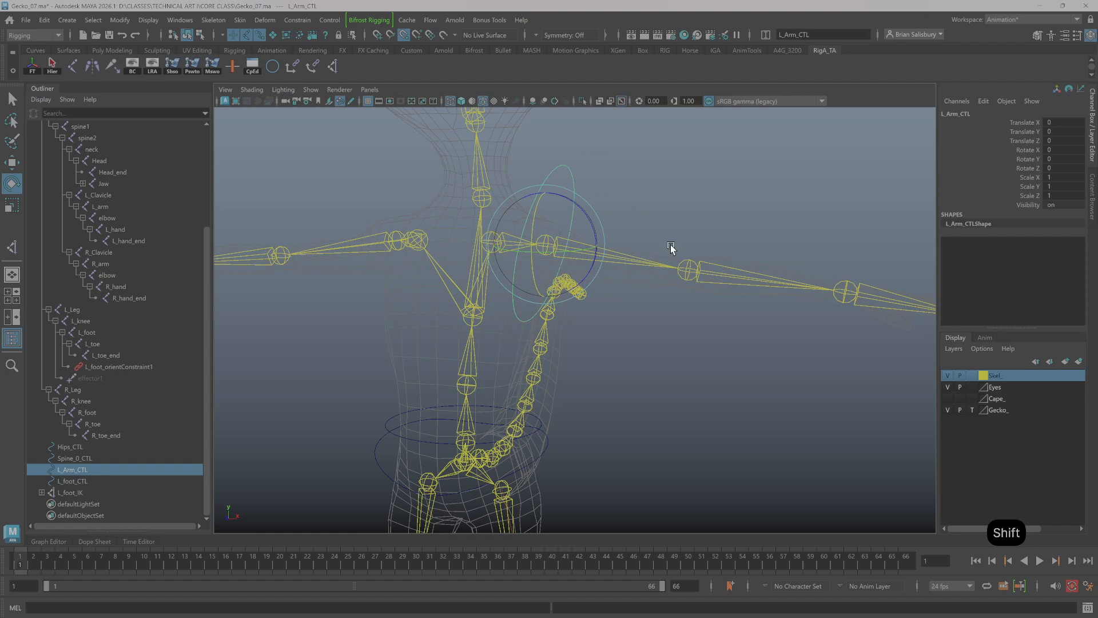
shift+drag(636, 240, 644, 274)
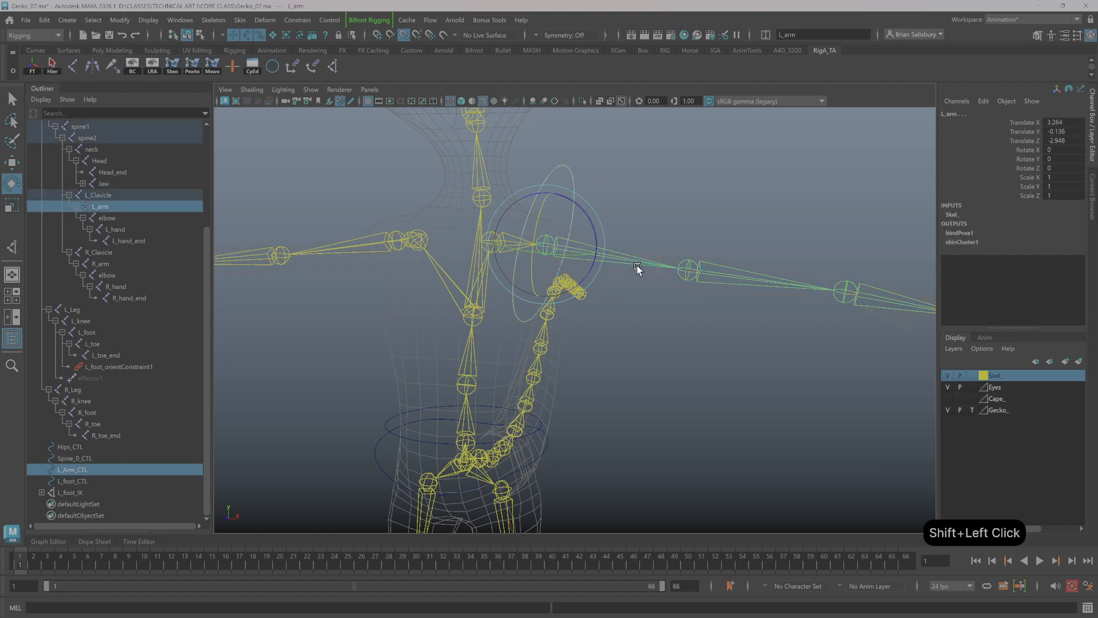
click(312, 69)
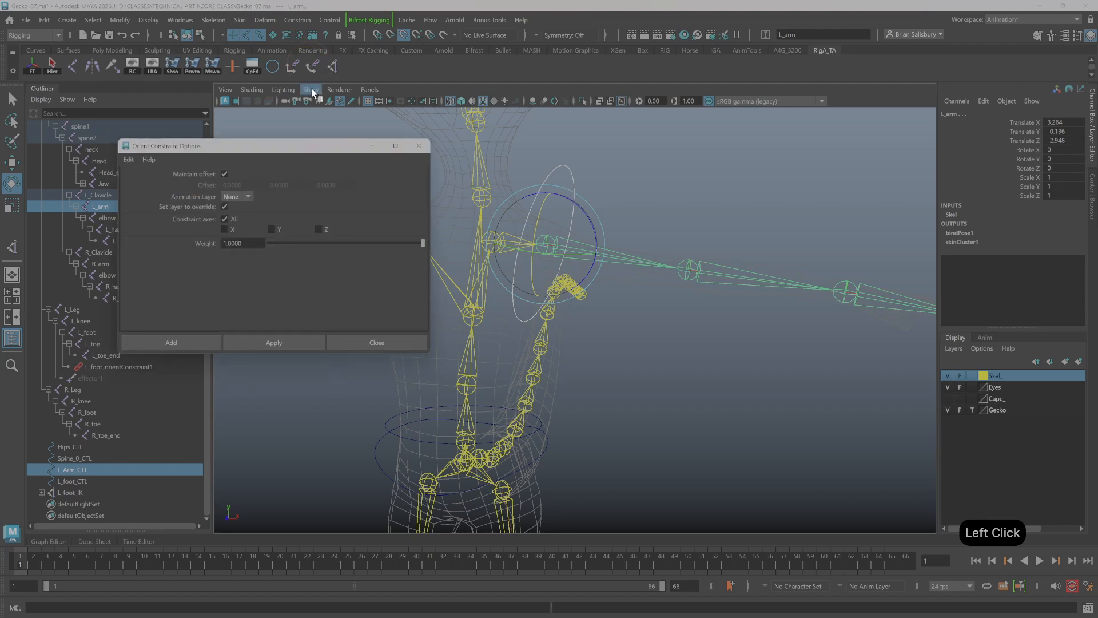
click(190, 340)
click(715, 380)
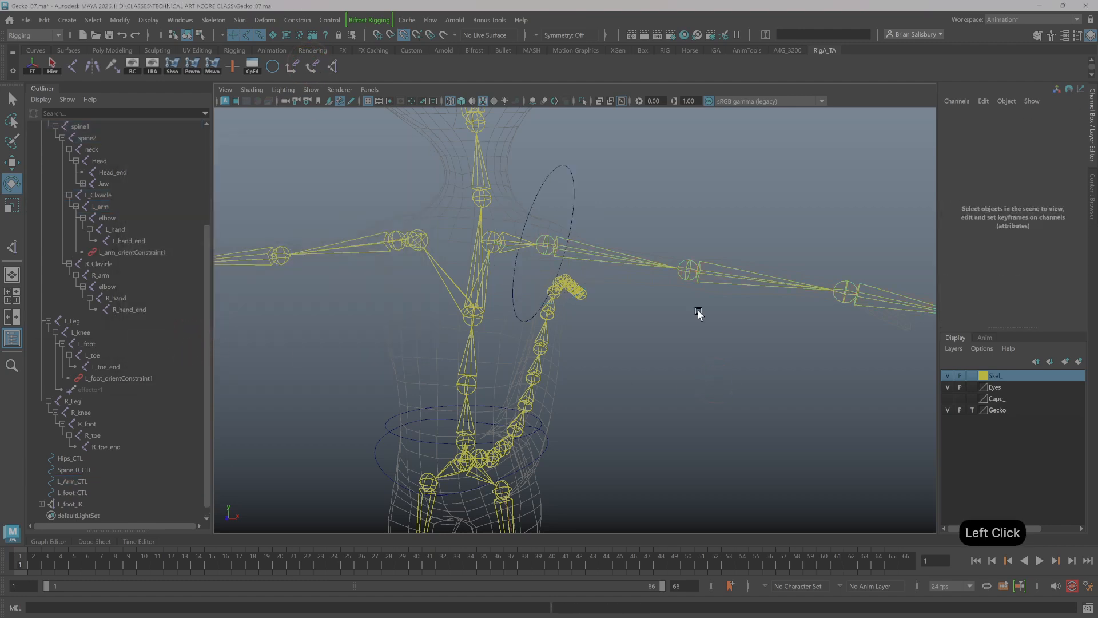
Test the left arm by rotating L_Arm_CTL about -47° in Z, and undo the rotation
drag(540, 150, 606, 222)
key(ctrl+z)
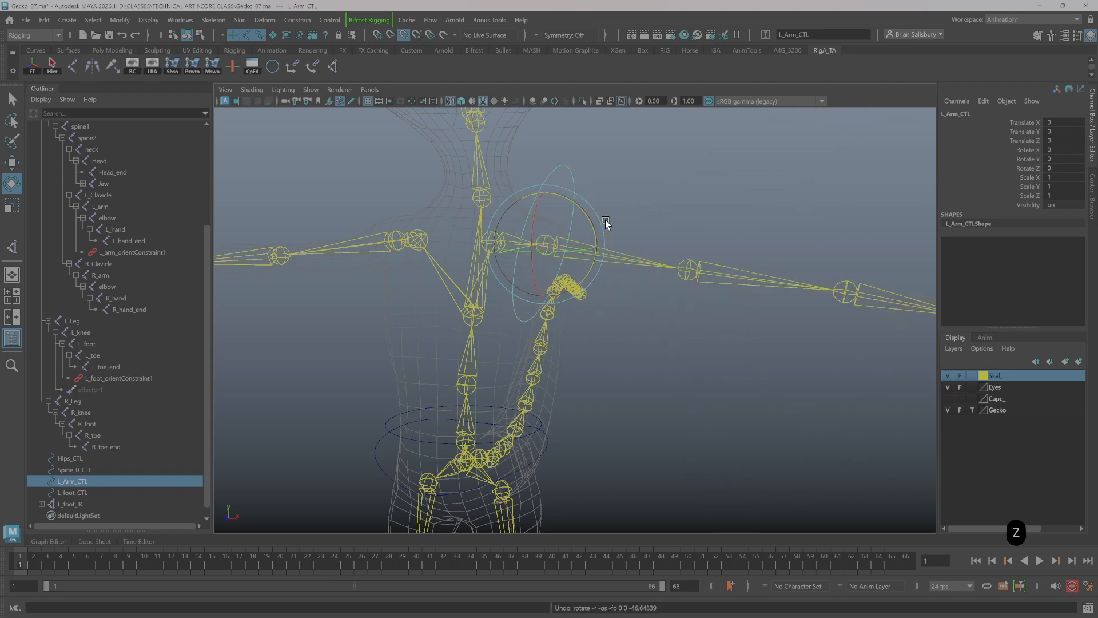
click(664, 167)
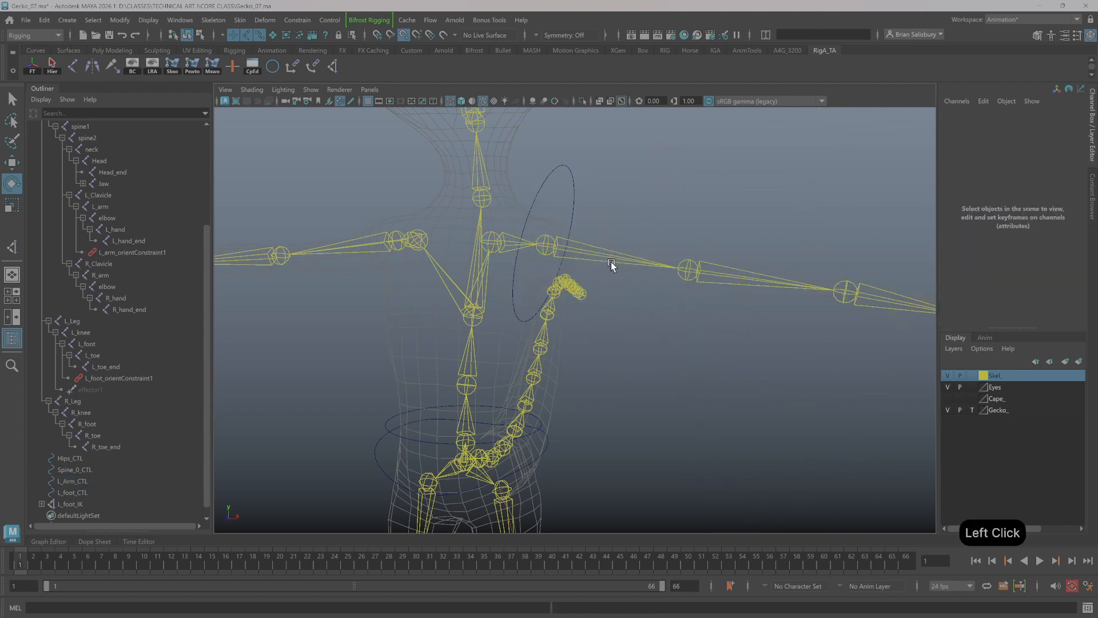
alt+right_drag(613, 268, 511, 251)
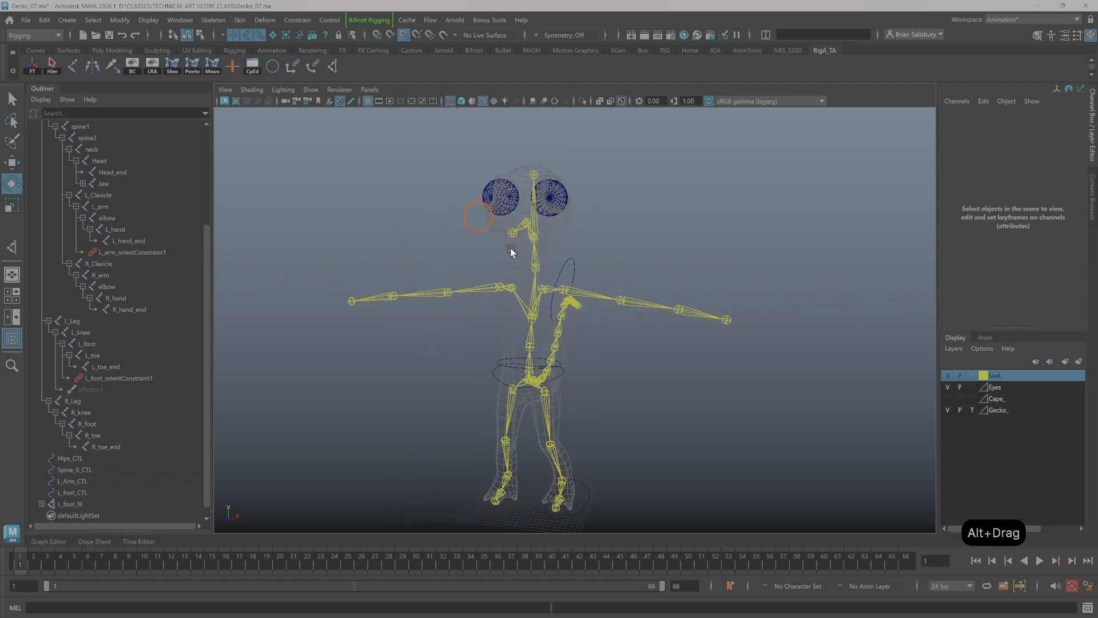
Duplicate L_Arm_CTL and move the copy about 10.9 units along X to the left elbow
click(565, 264)
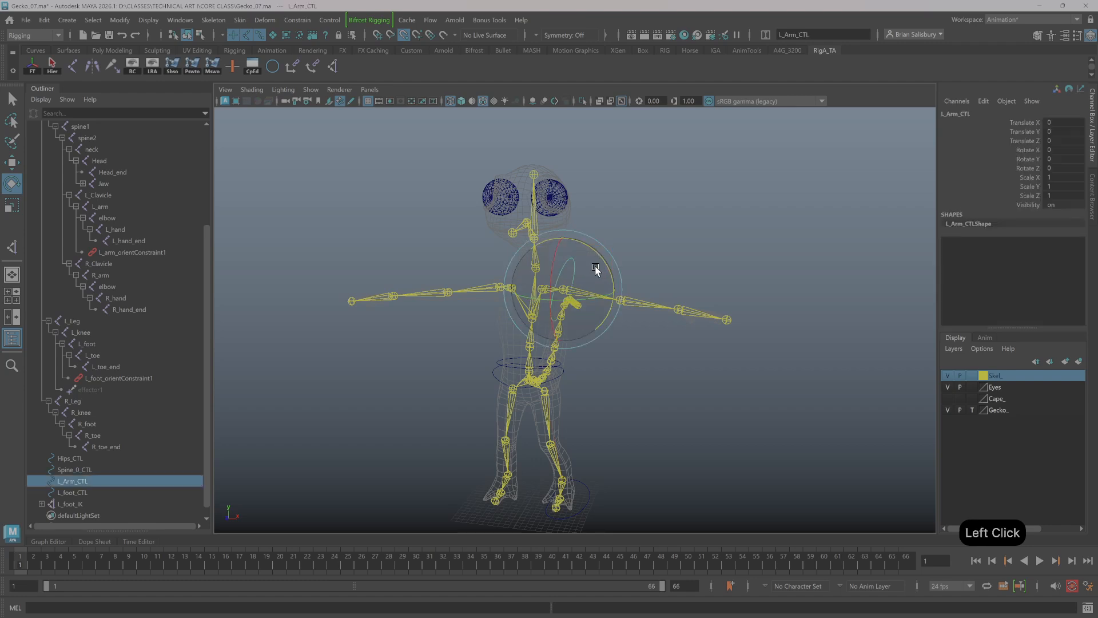
key(ctrl+d)
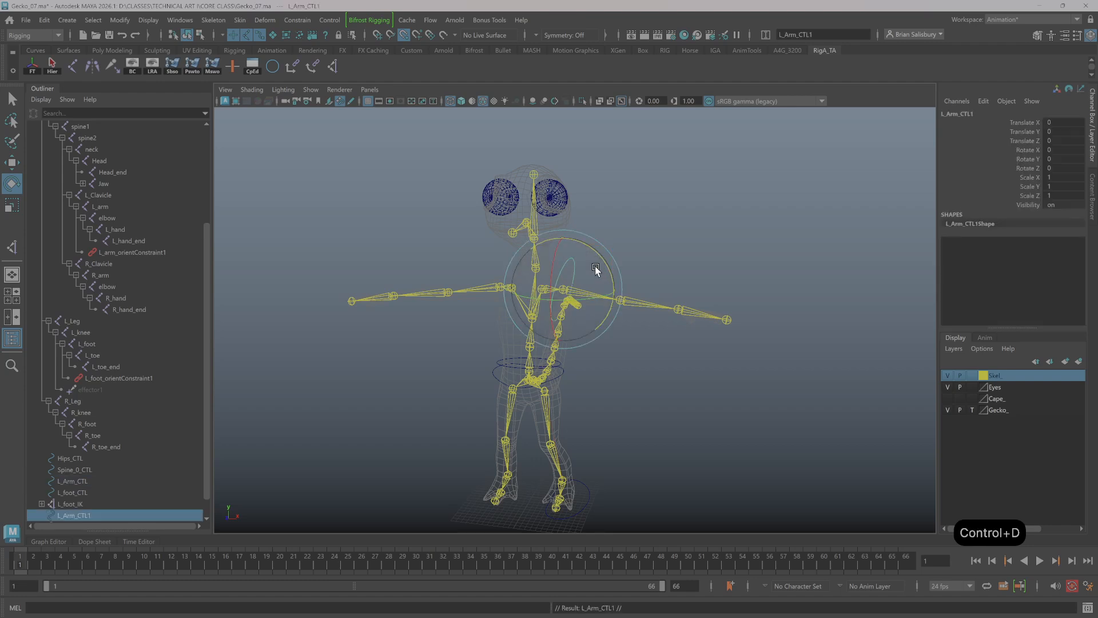
key(w)
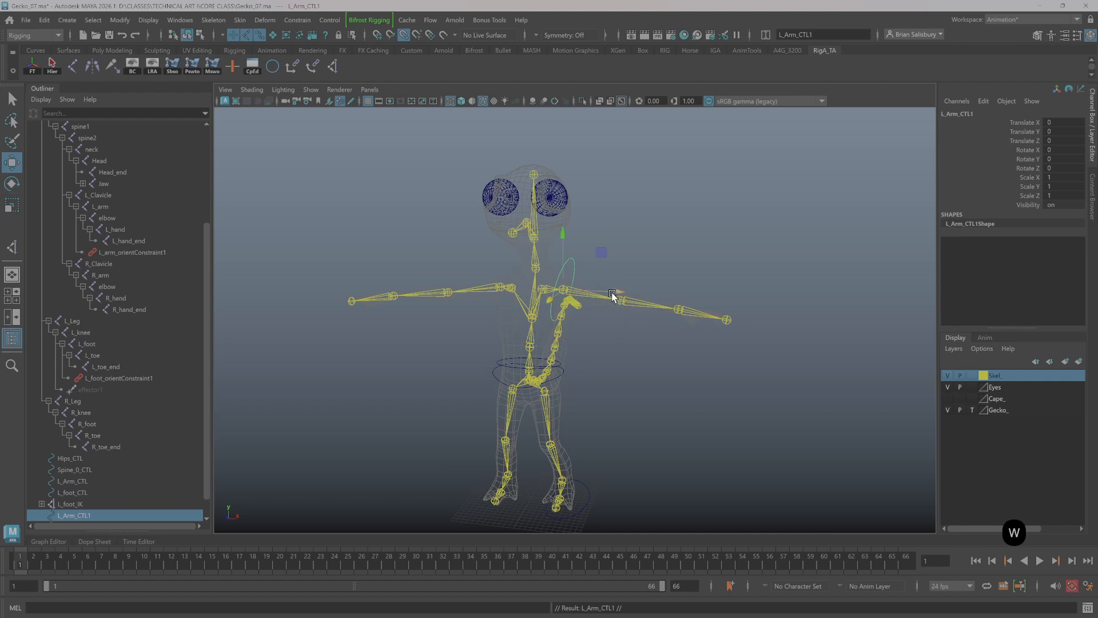
drag(613, 294, 680, 286)
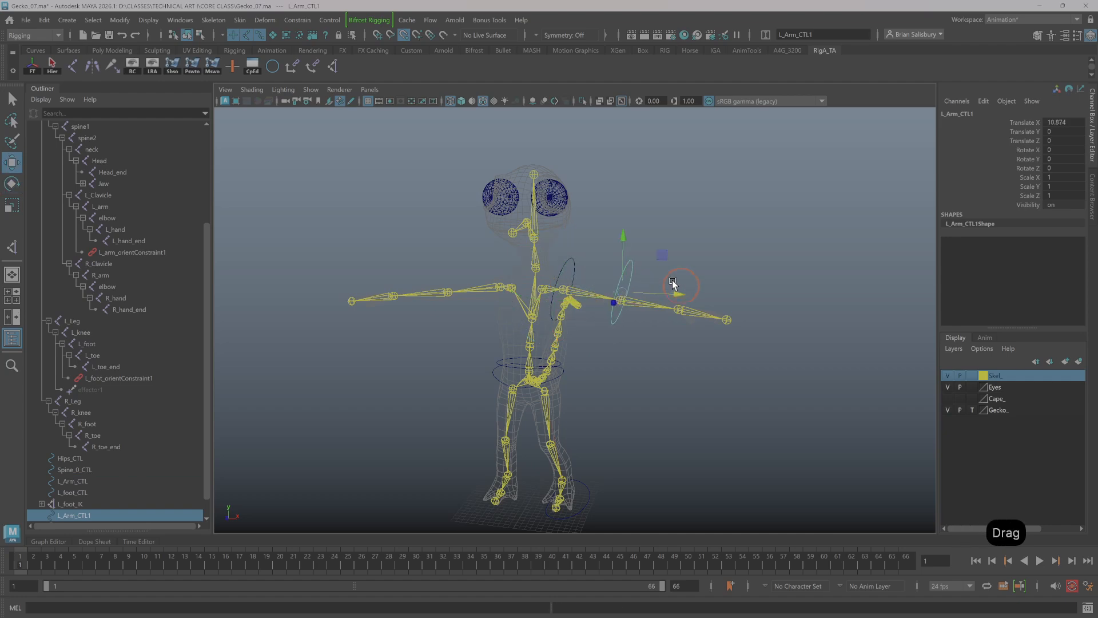
alt+right_drag(672, 286, 736, 236)
alt+middle_drag(735, 236, 679, 241)
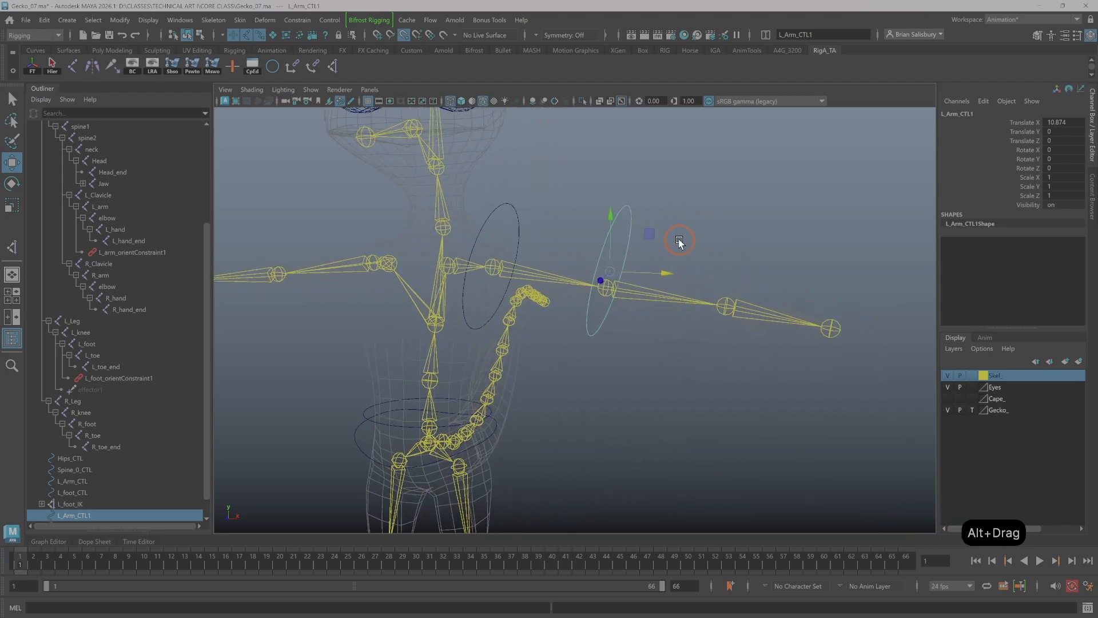
Snap the duplicated control onto the left elbow joint using point snapping
click(403, 35)
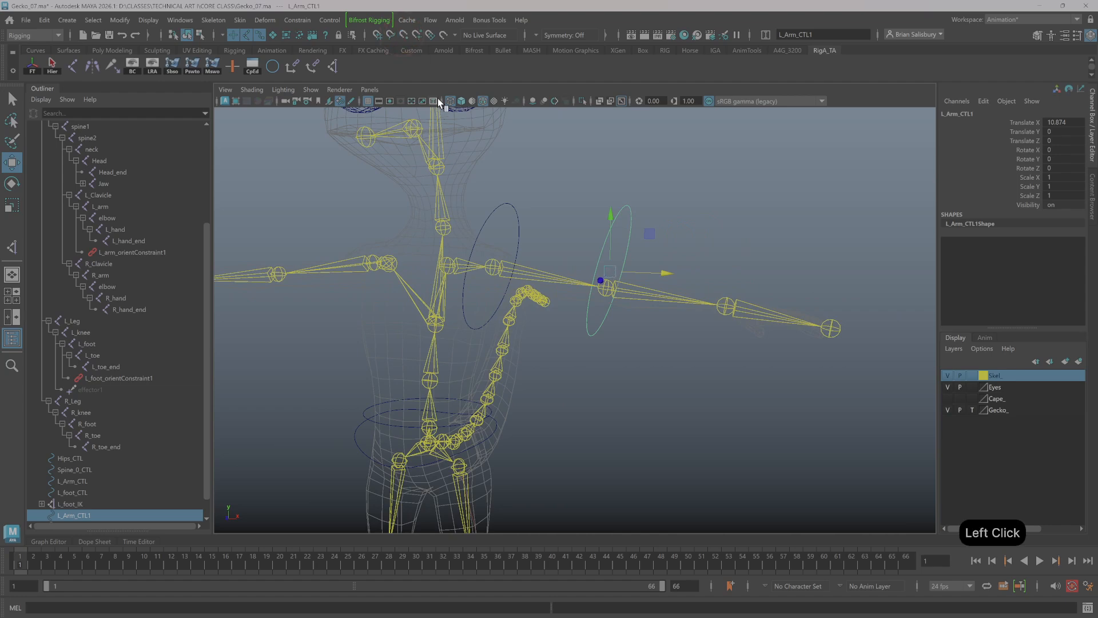
key(v)
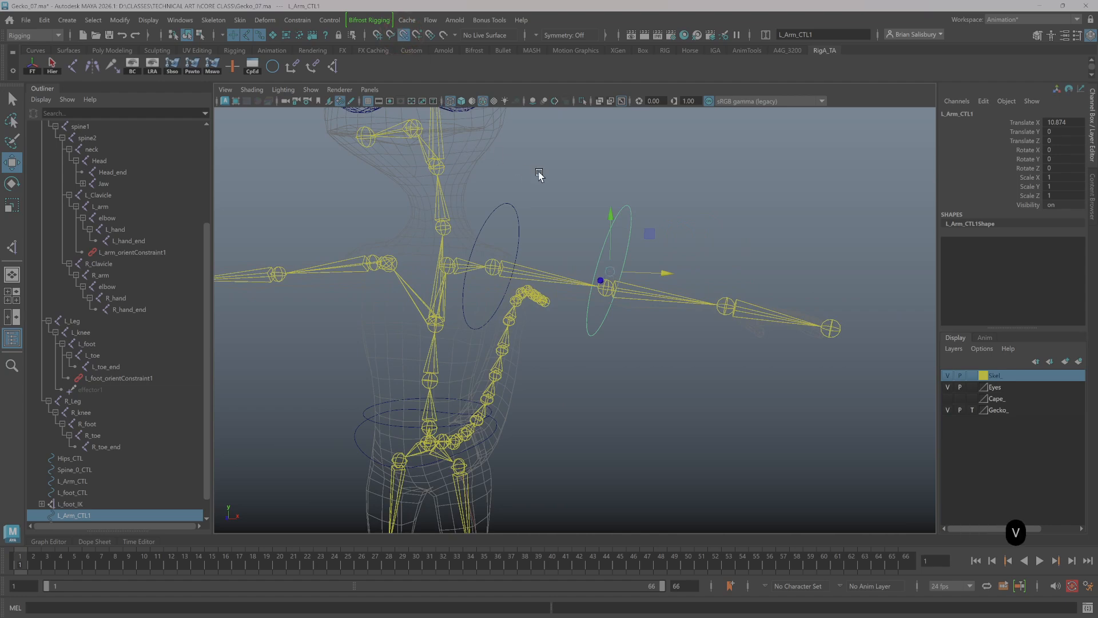
drag(611, 270, 606, 289)
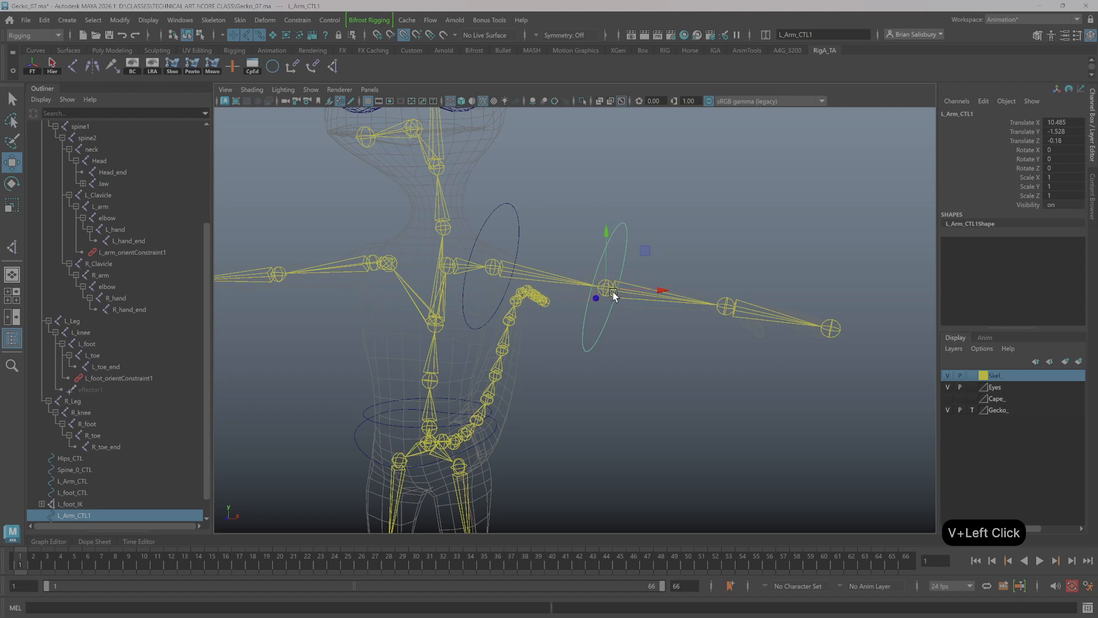
drag(662, 290, 607, 288)
key(v)
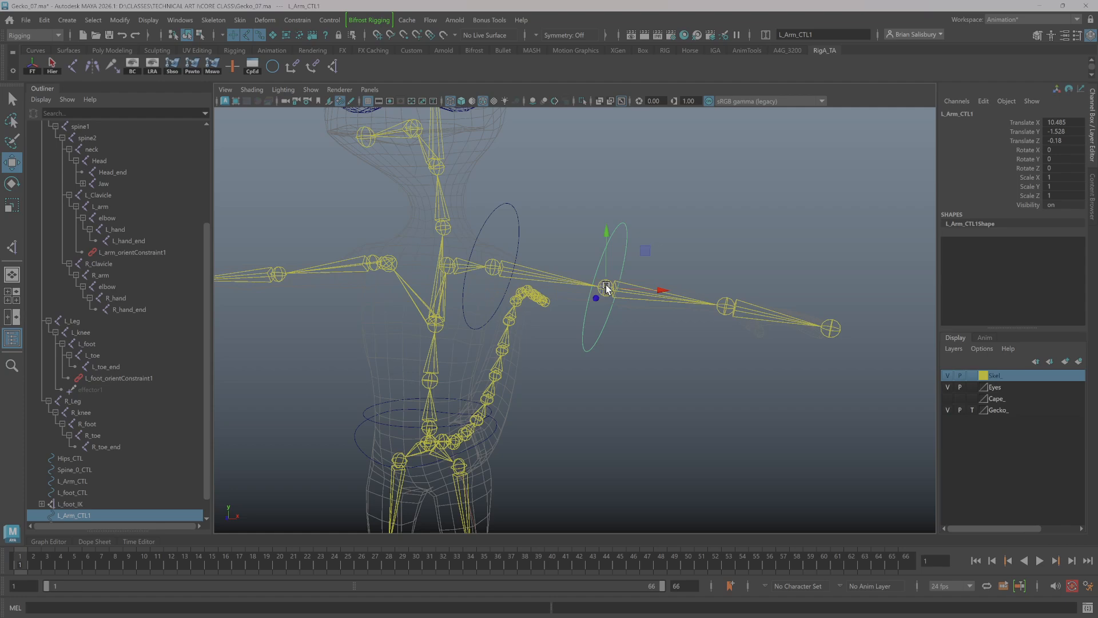
Scale the copied elbow control down uniformly to about 0.79
alt+drag(644, 240, 622, 272)
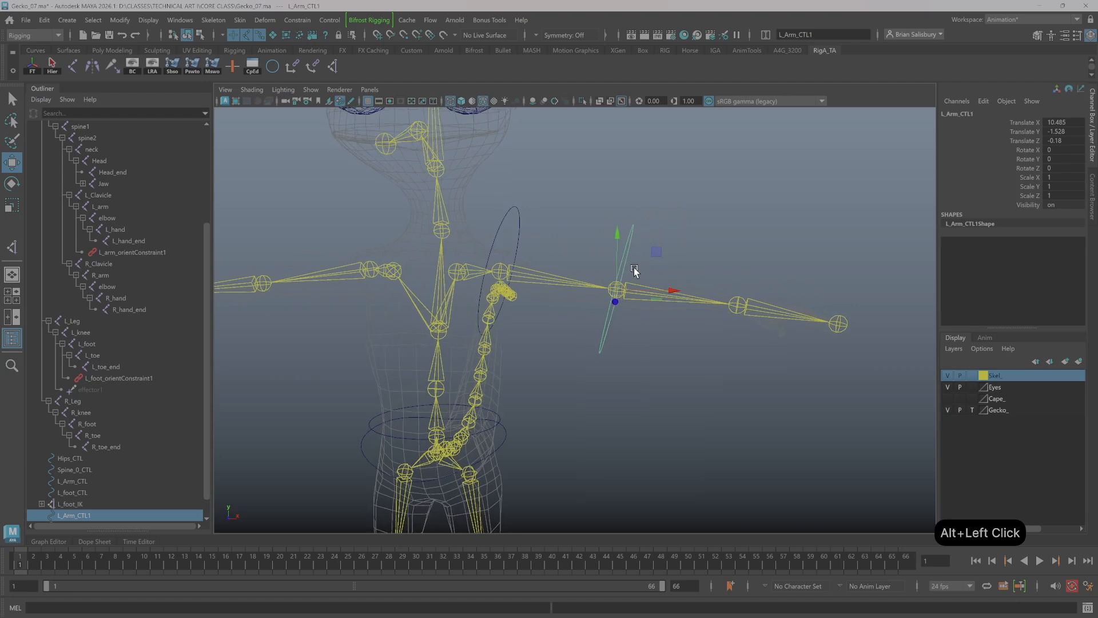
key(r)
drag(621, 291, 599, 290)
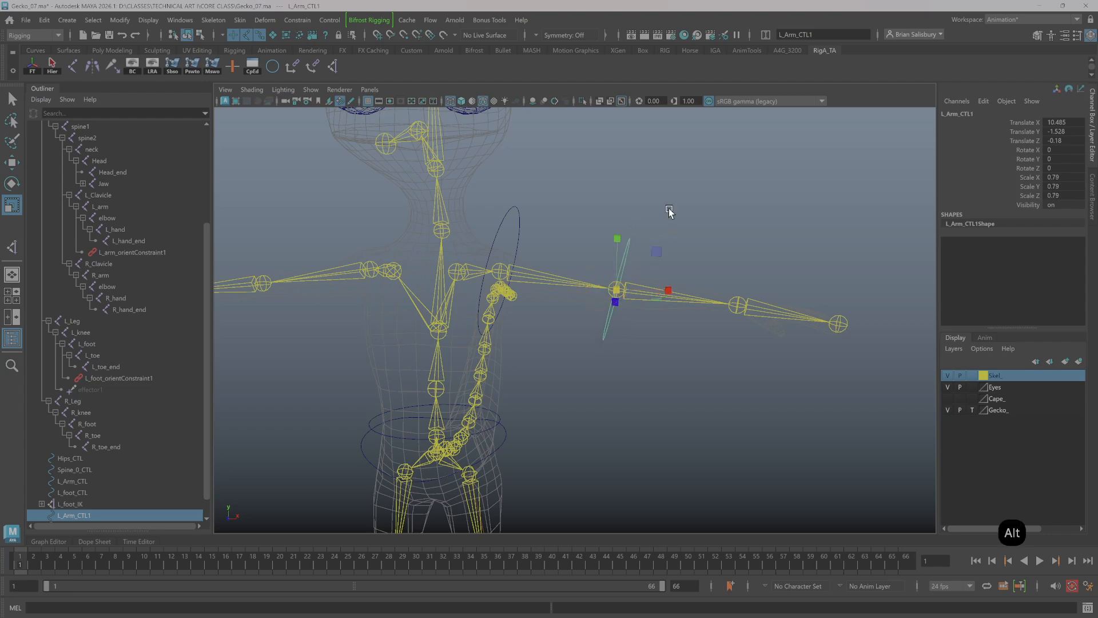
mouse_move(669, 211)
alt+mouse_down()
mouse_move(600, 206)
mouse_move(672, 215)
mouse_move(650, 201)
mouse_move(672, 213)
alt+mouse_up()
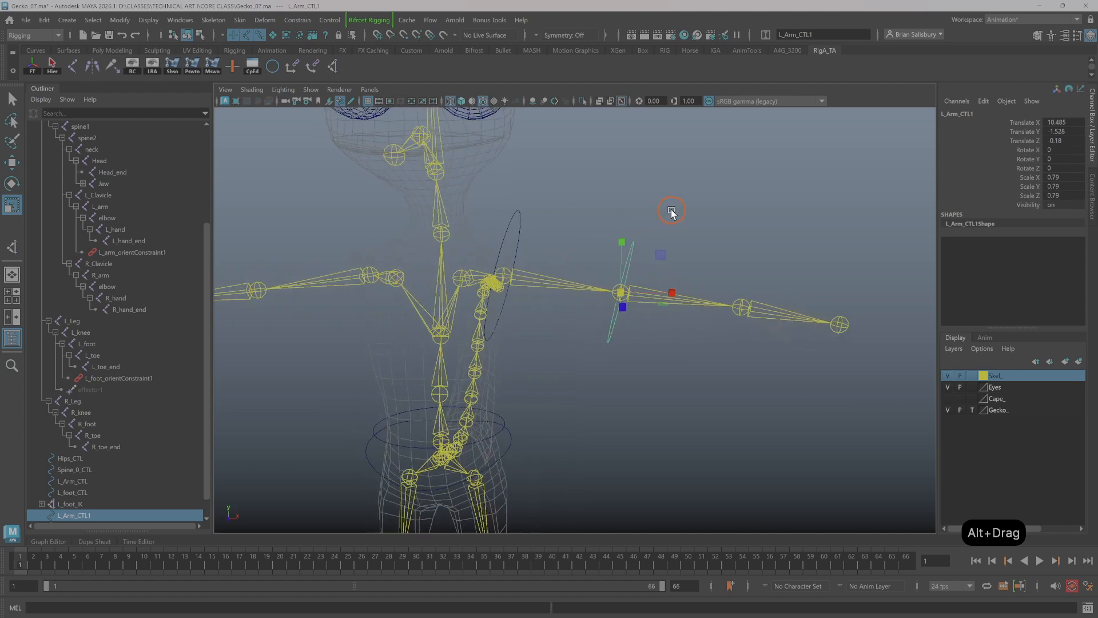
Rotate the elbow circle's shape slightly at component level so it stands squarer to the left arm, and return to object mode
key(e)
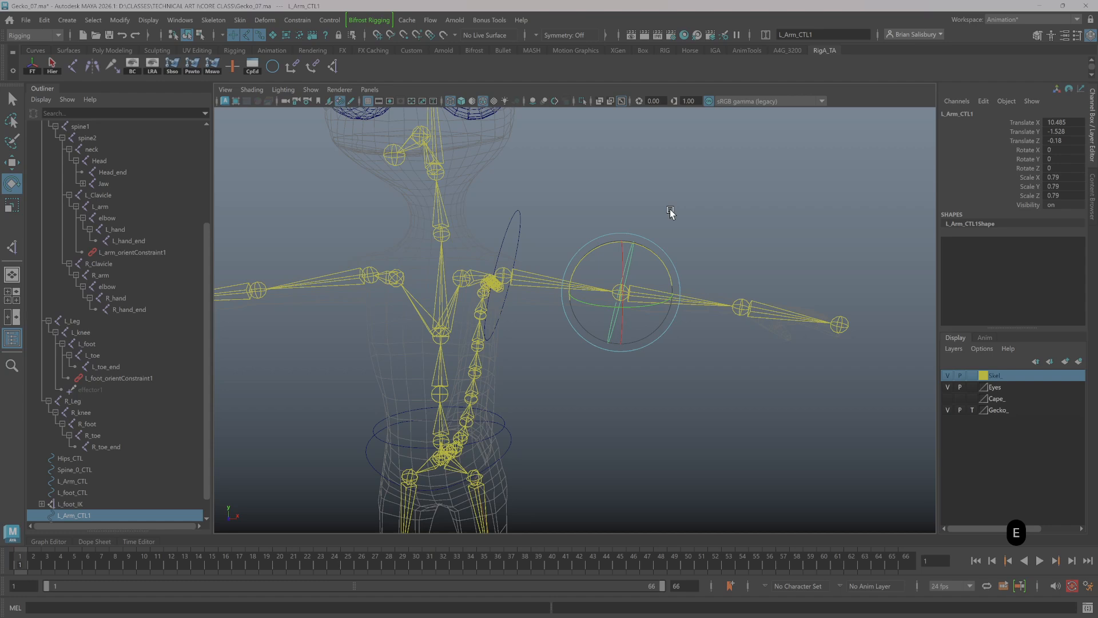
click(645, 216)
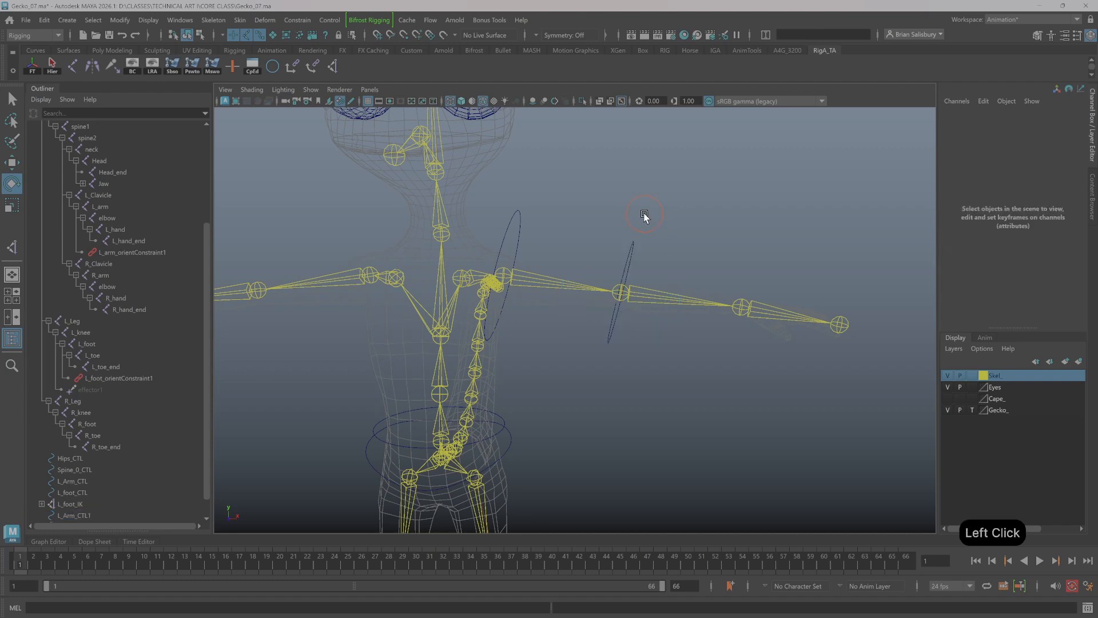
drag(611, 238, 663, 266)
click(607, 219)
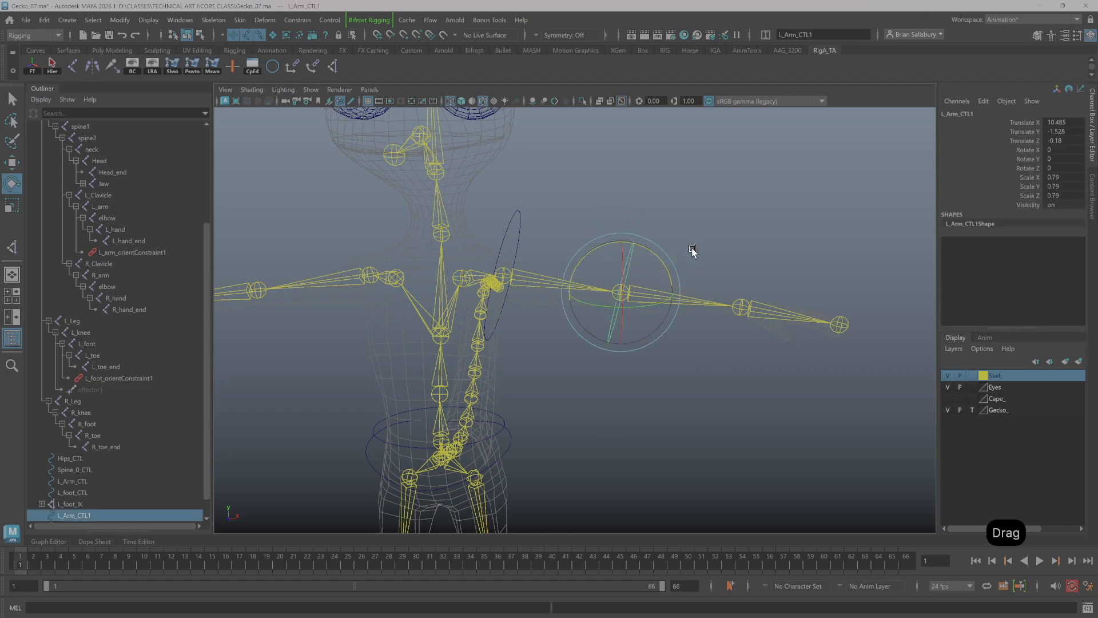
right_drag(692, 250, 753, 243)
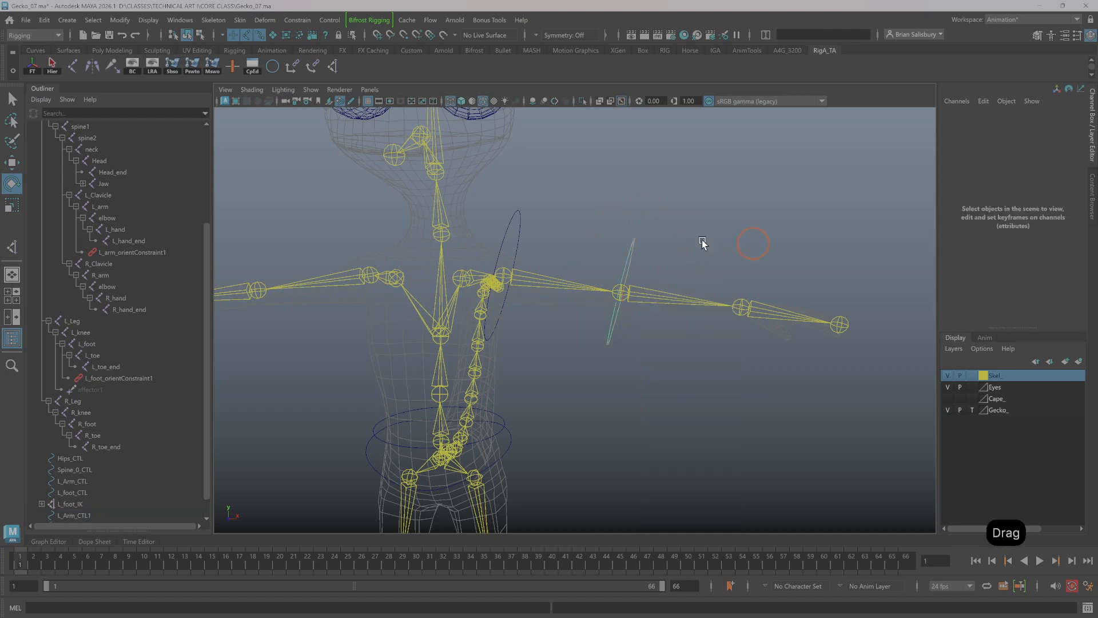
drag(610, 229, 655, 258)
click(692, 221)
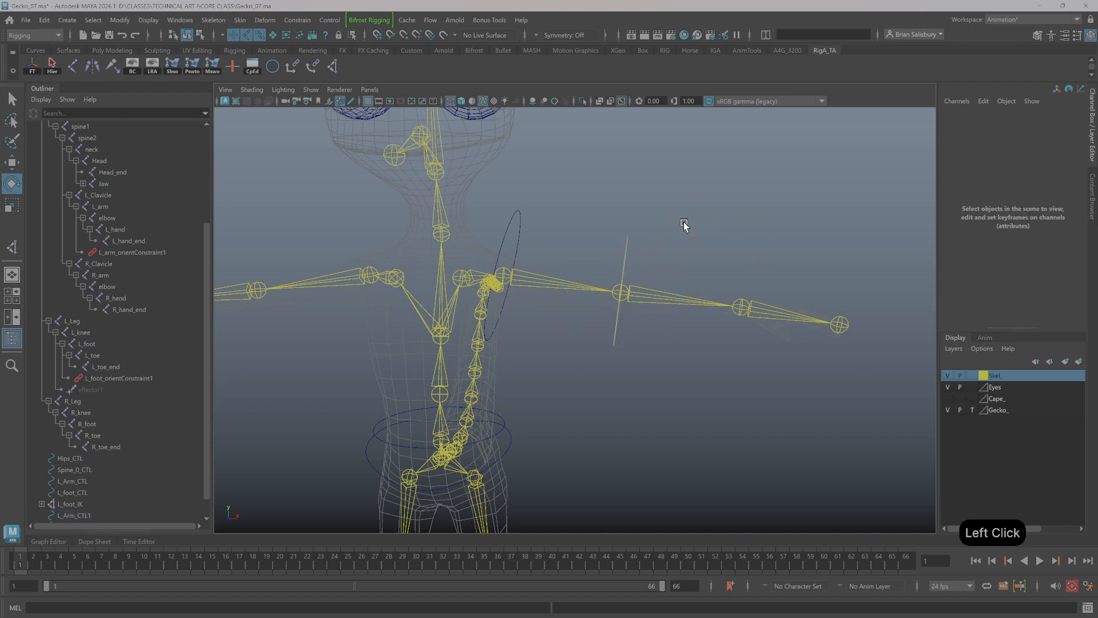
right_click(674, 230)
right_drag(676, 233, 715, 214)
click(715, 216)
alt+drag(646, 239, 632, 205)
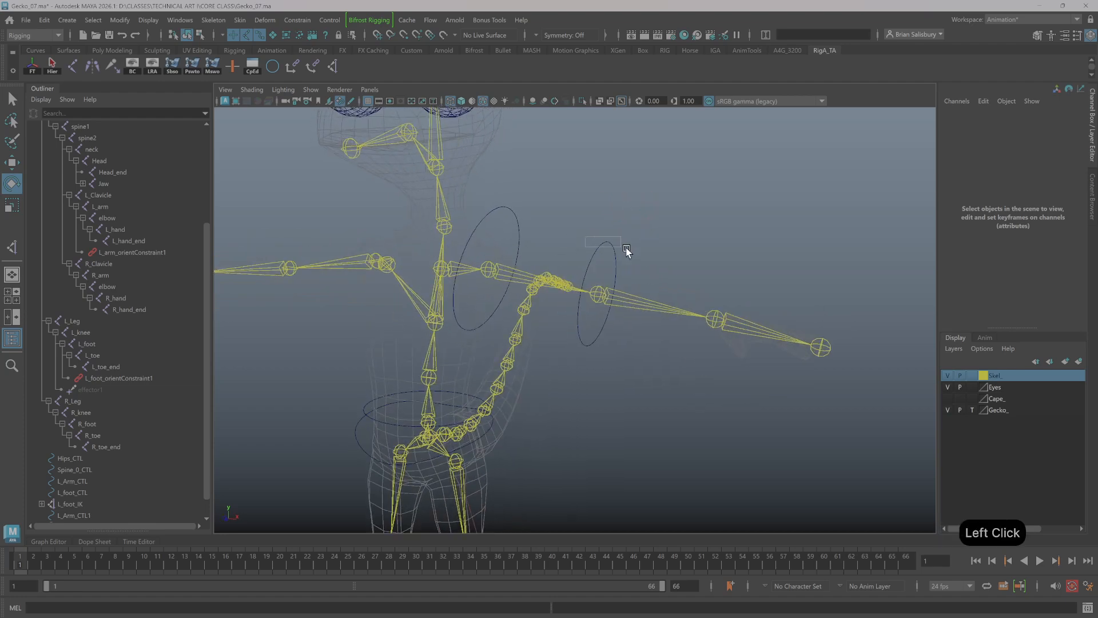
Freeze the translation, rotation and scale of the copied elbow control L_Arm_CTL1
drag(625, 250, 667, 246)
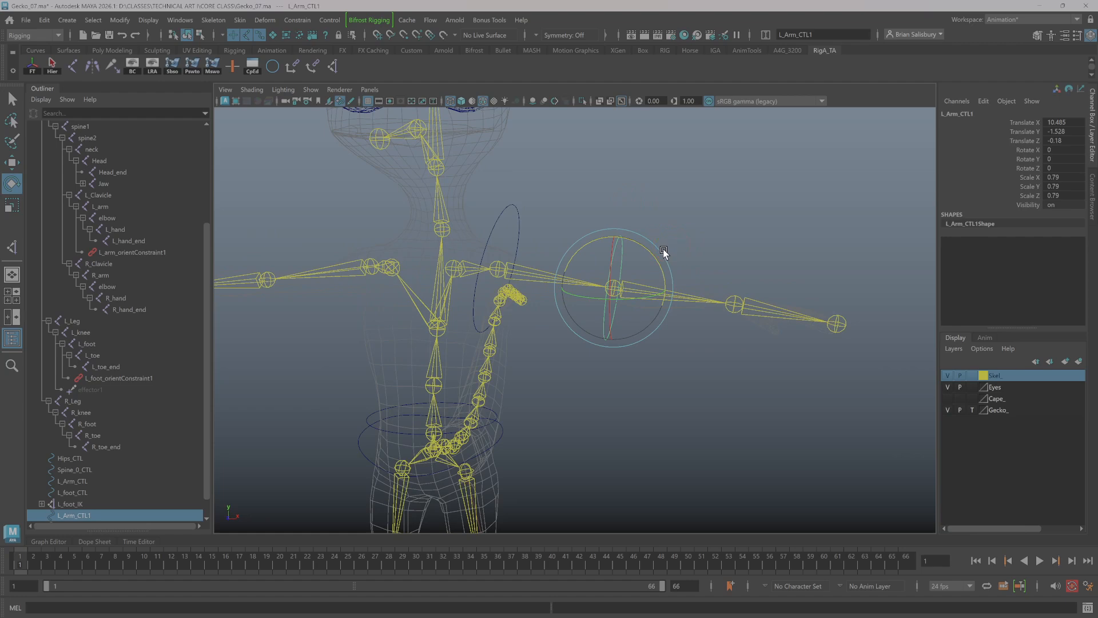
click(32, 66)
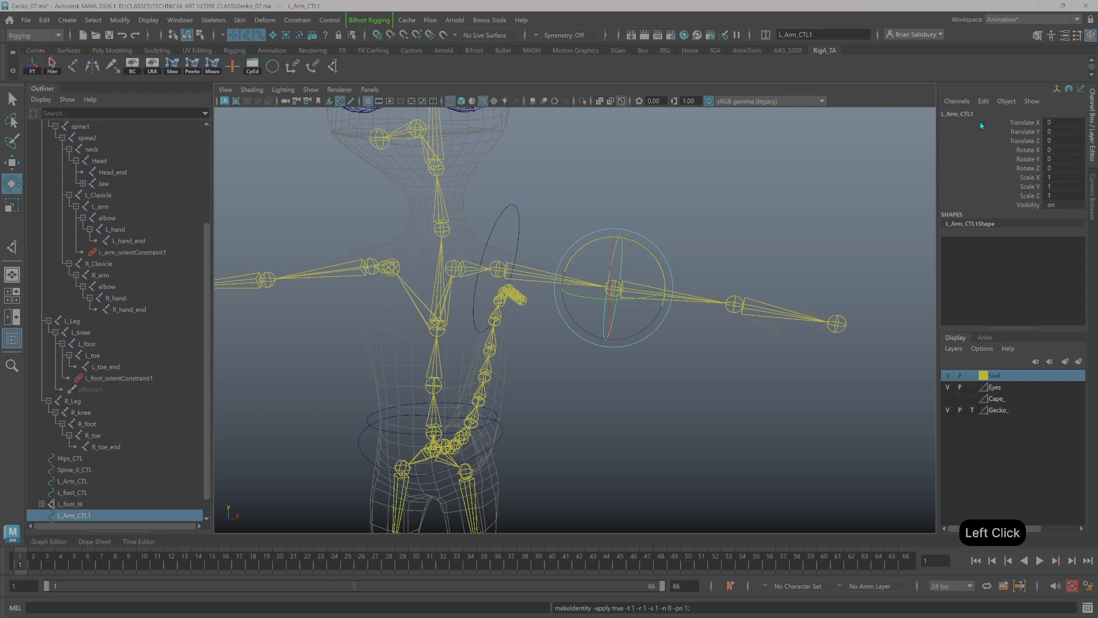
drag(485, 196, 542, 212)
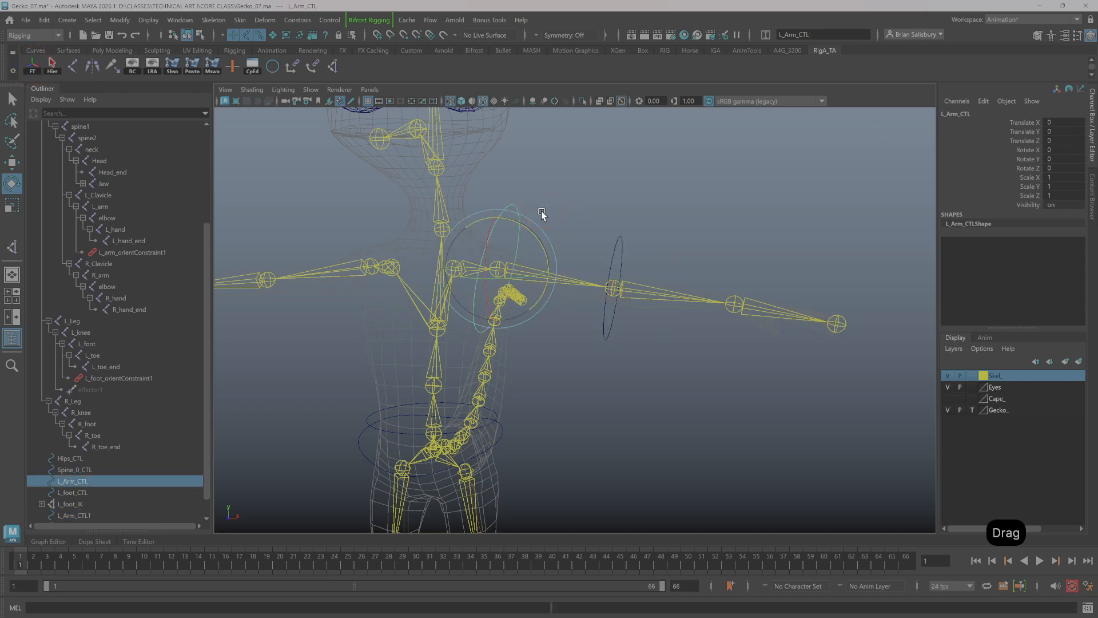
click(626, 232)
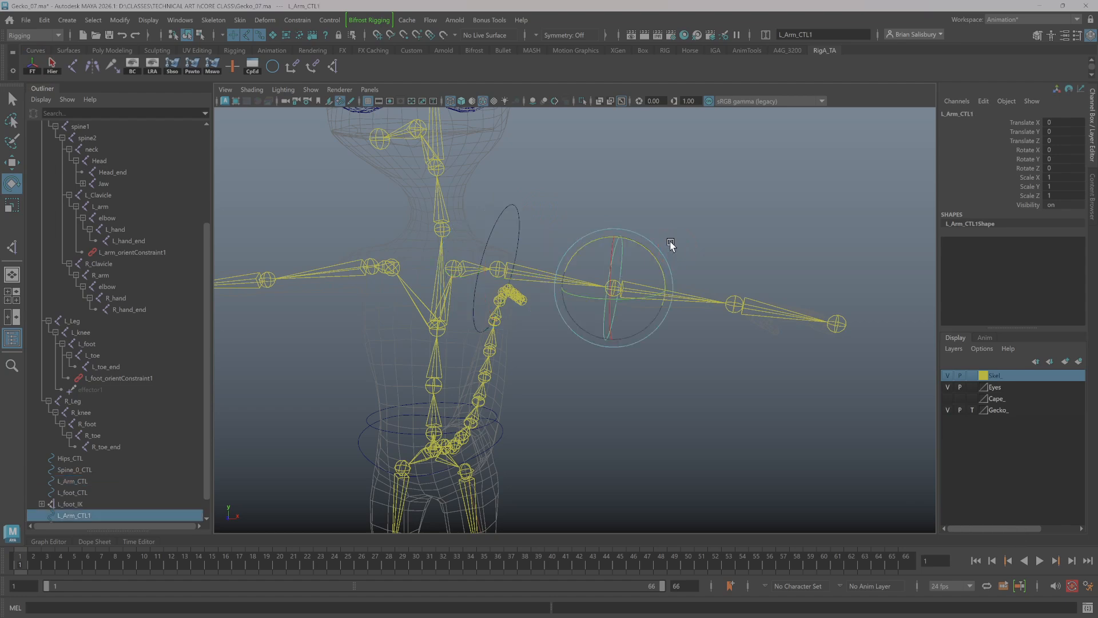
click(675, 211)
click(625, 242)
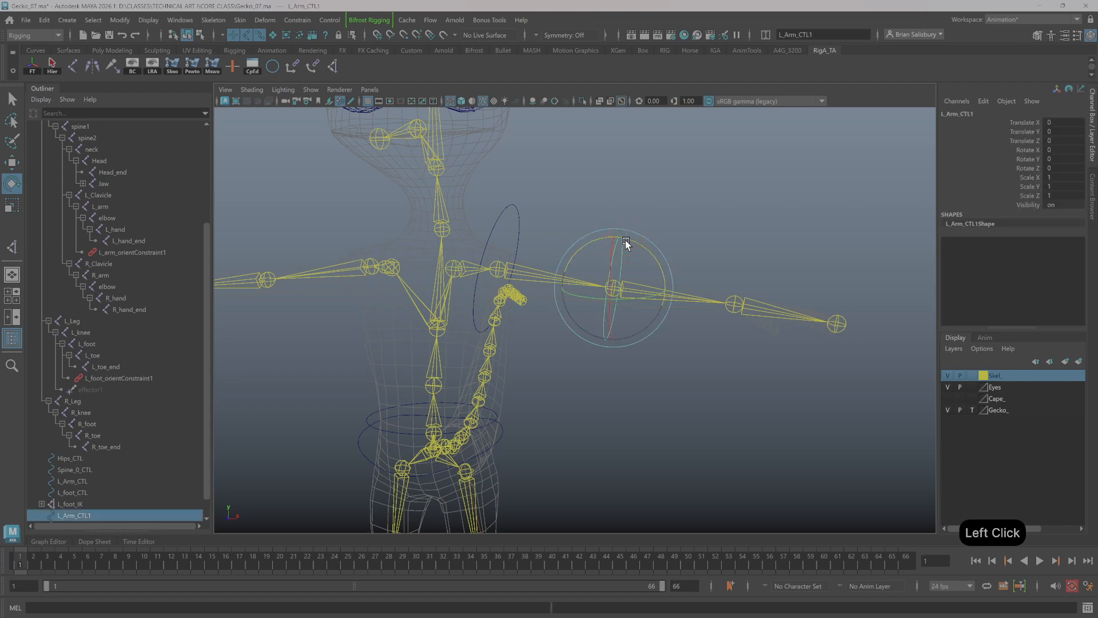
shift+drag(694, 276, 693, 342)
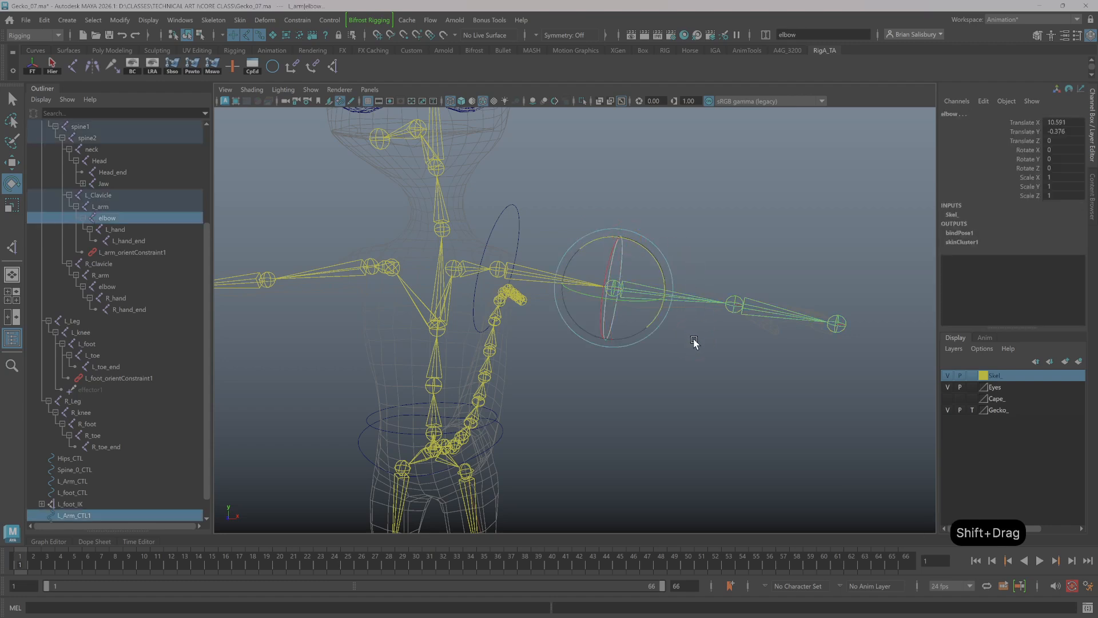
click(607, 235)
Rename the left elbow control L_Arm_CTL1 as L_Elbow_CTL
click(628, 241)
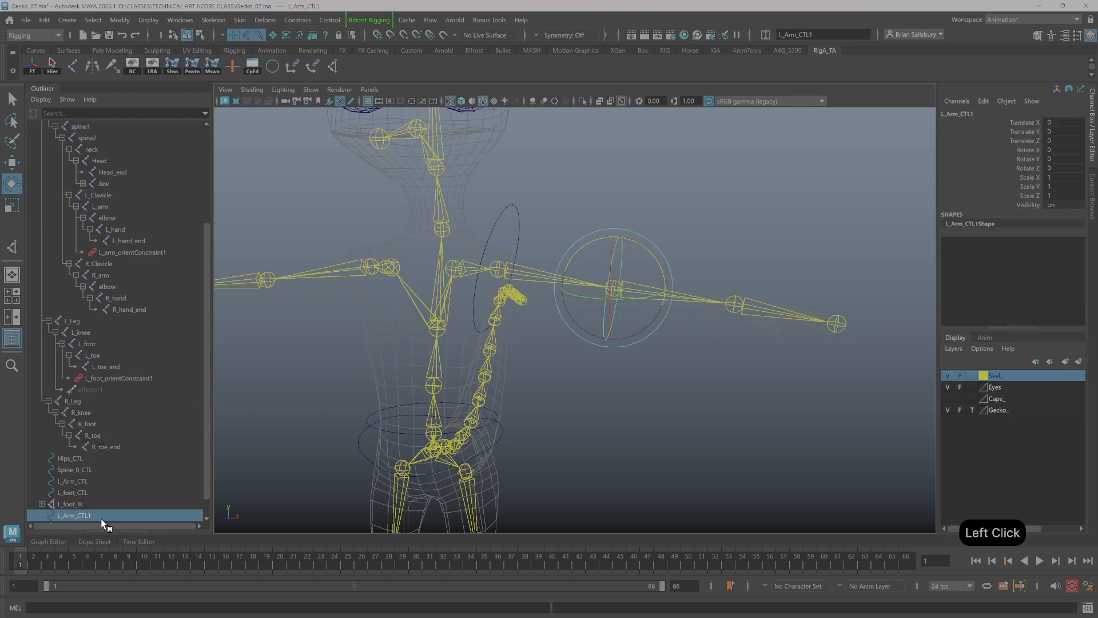
scroll(105, 517, down, 2)
double_click(108, 492)
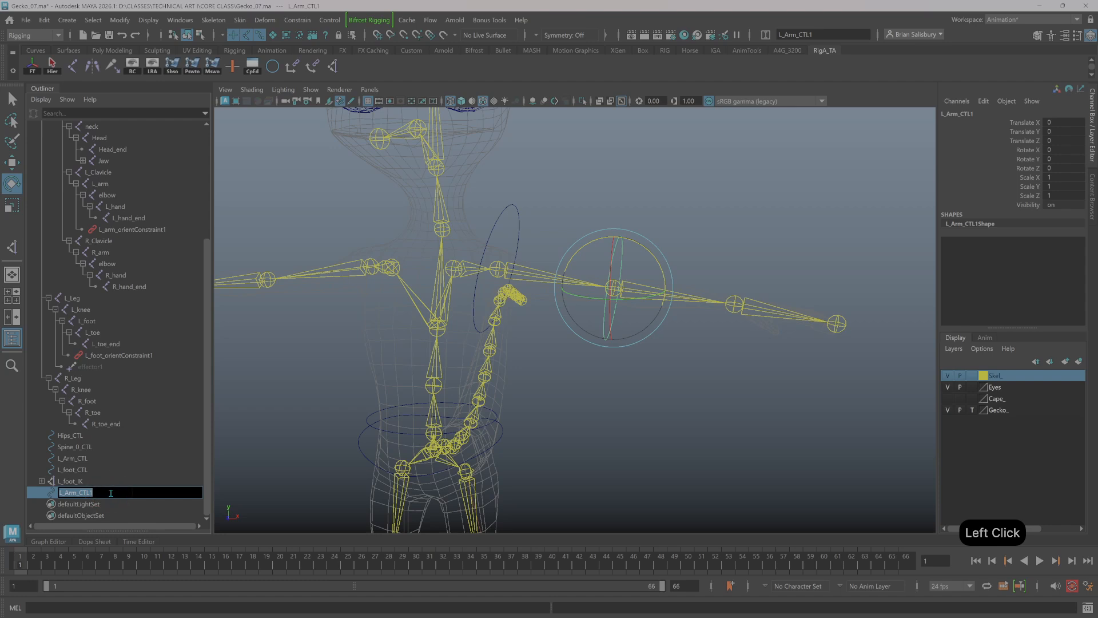
key(BackSpace)
text(L_)
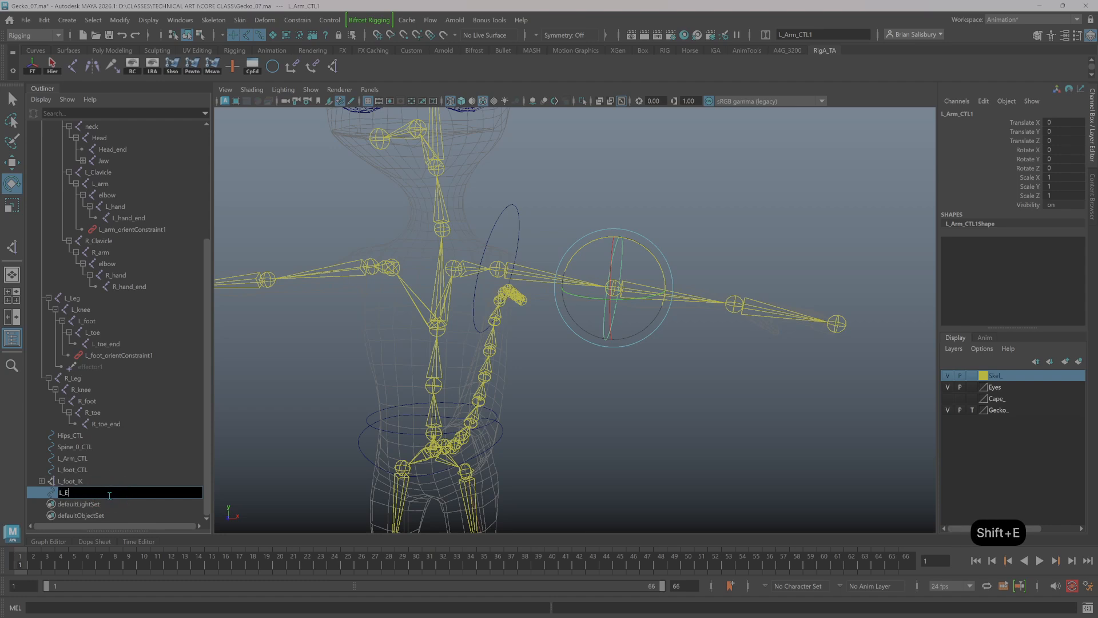
text(Elv)
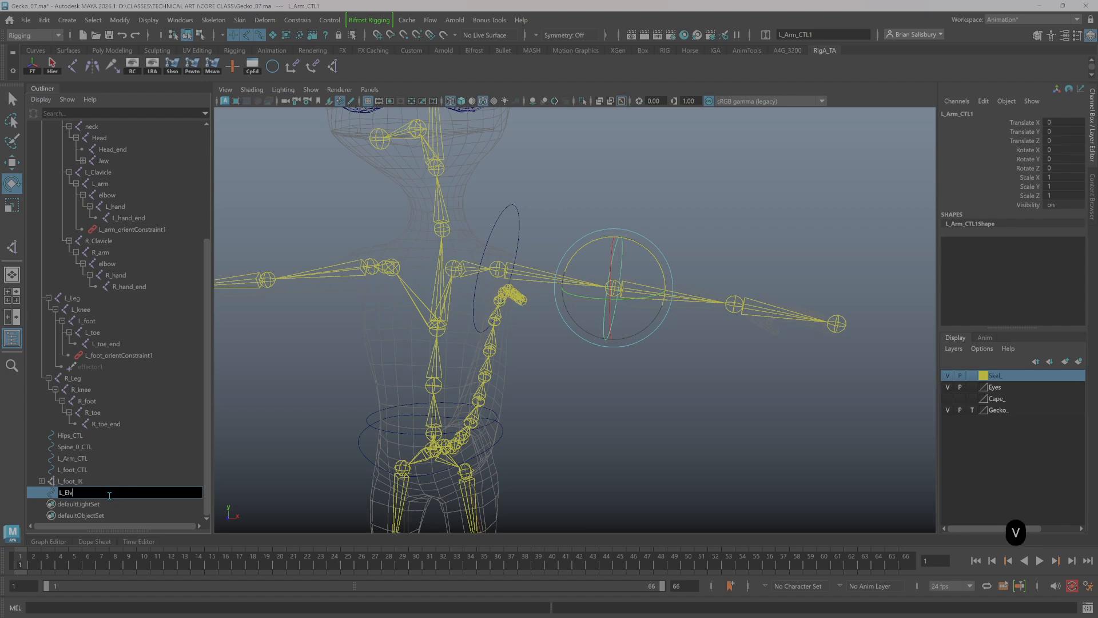
key(BackSpace)
text(bow_C)
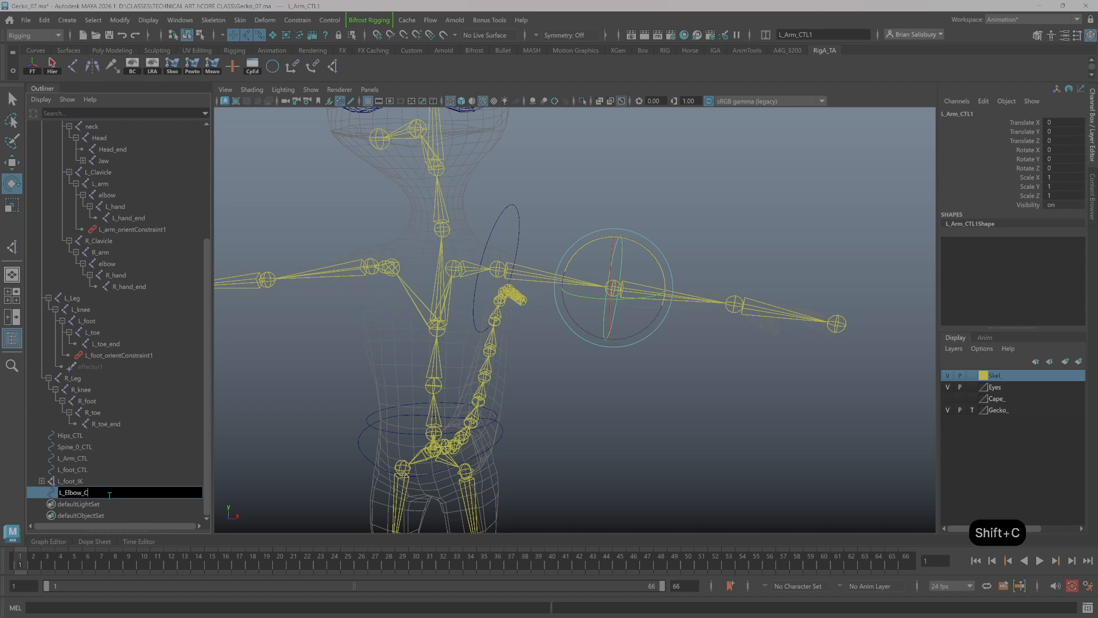
text(TL)
key(Return)
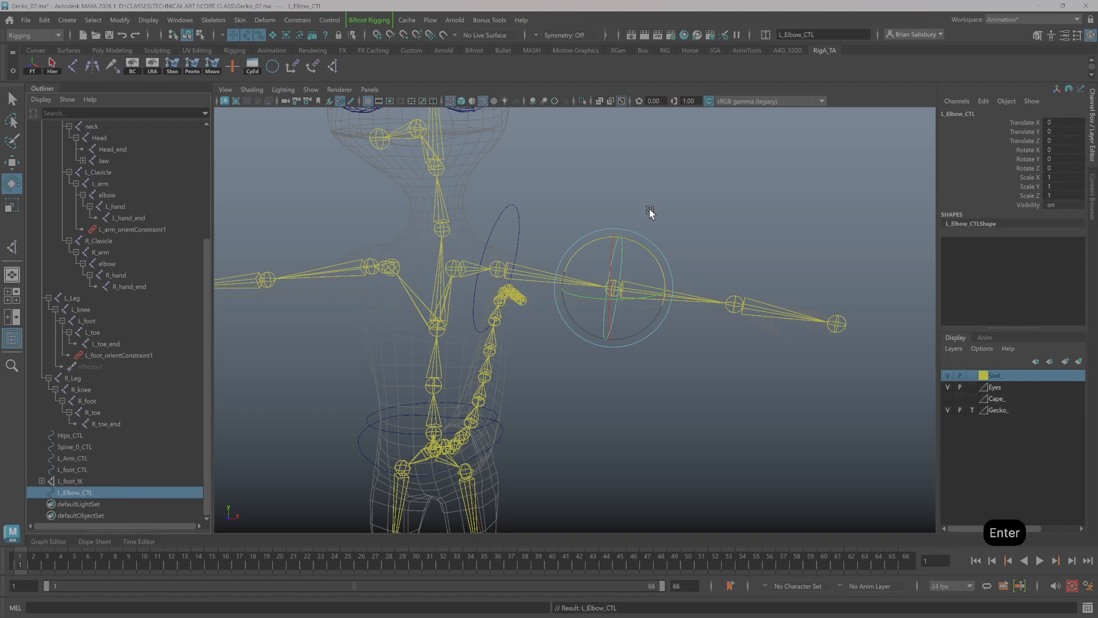
Orient-constrain the left elbow joint to L_Elbow_CTL on all axes, maintaining the offset
click(701, 191)
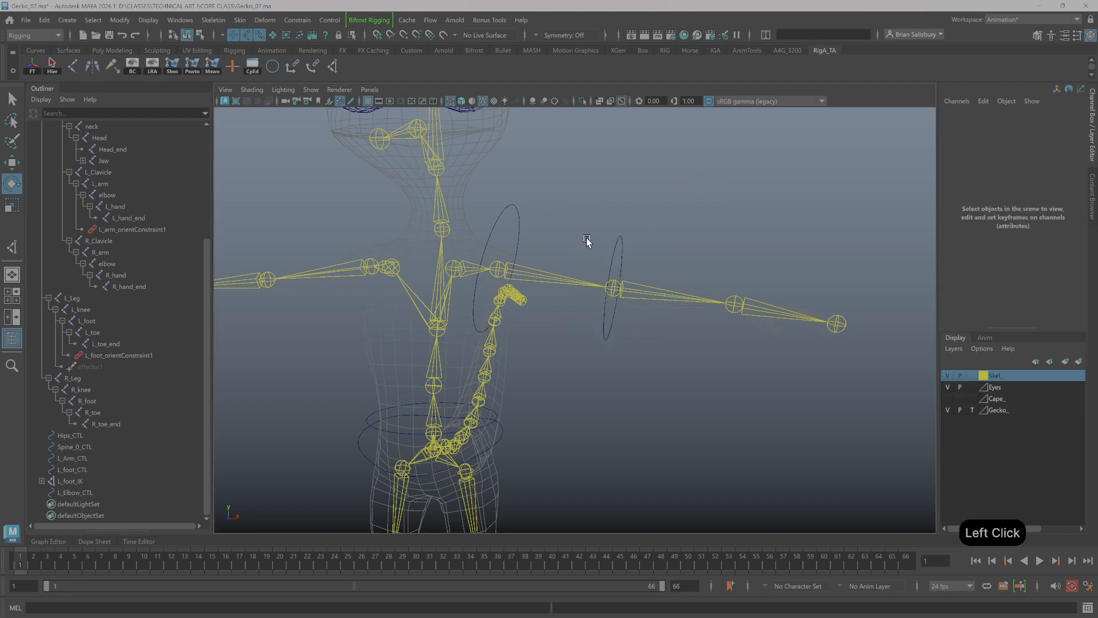
drag(639, 244, 641, 245)
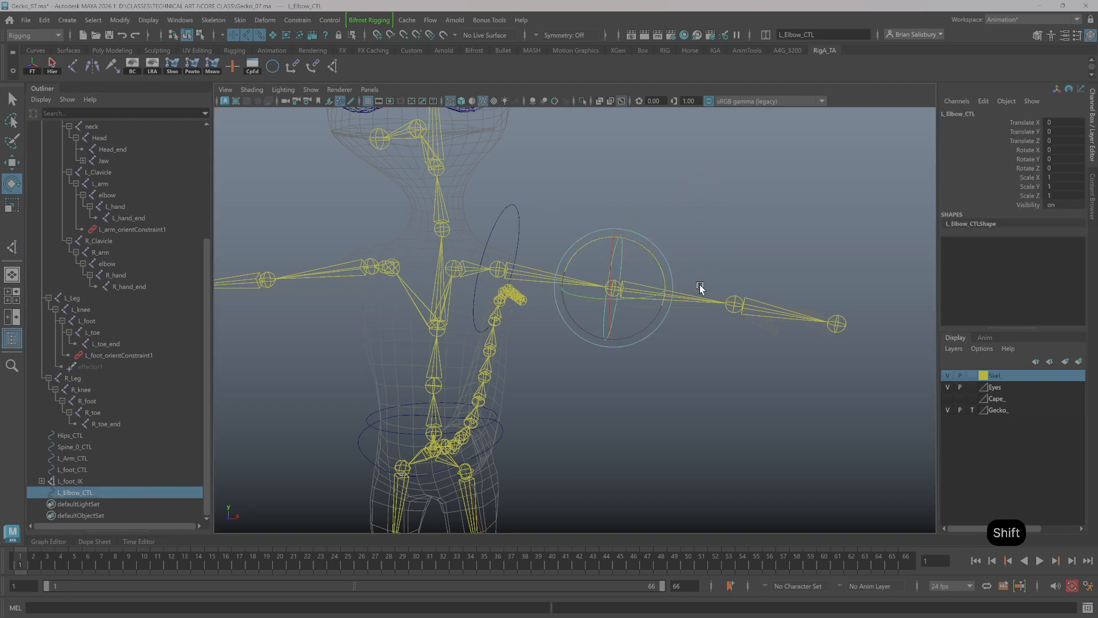
shift+click(696, 318)
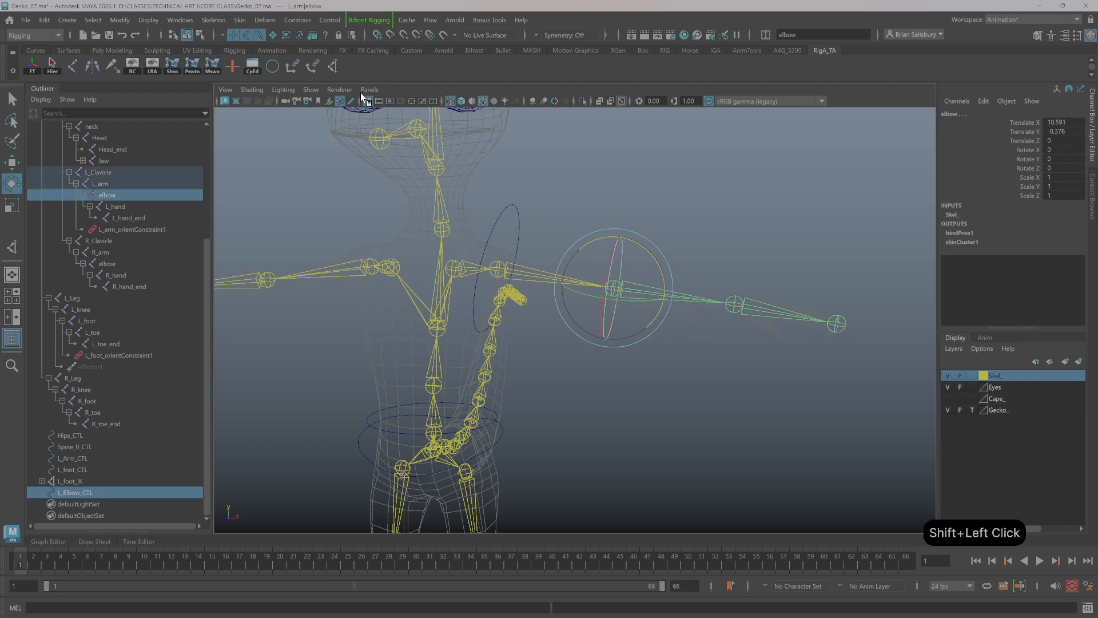
double_click(310, 64)
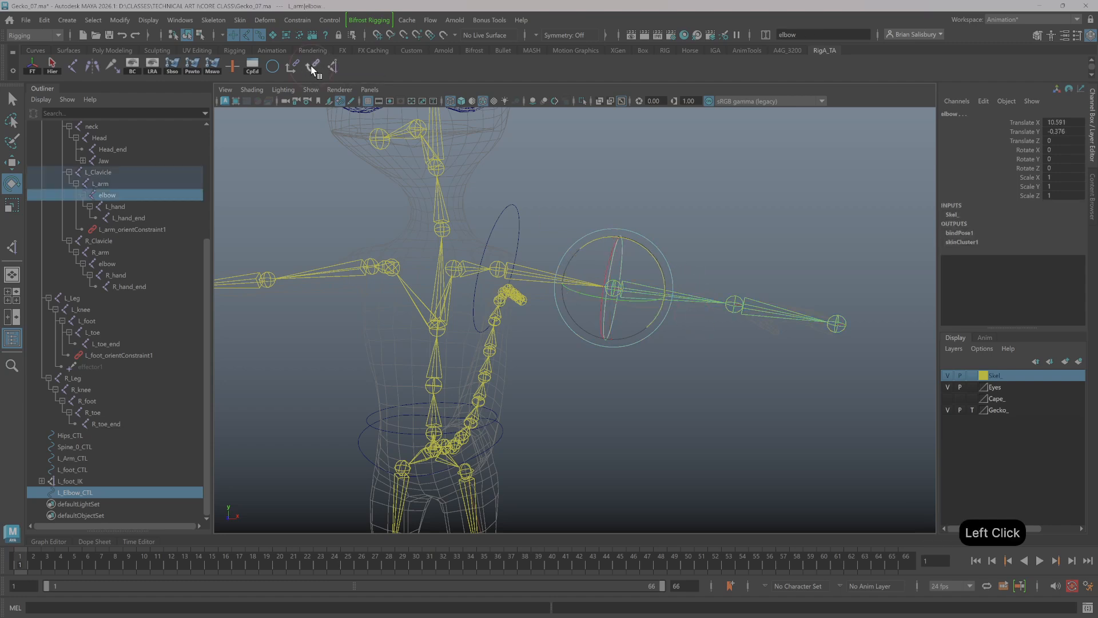
click(156, 342)
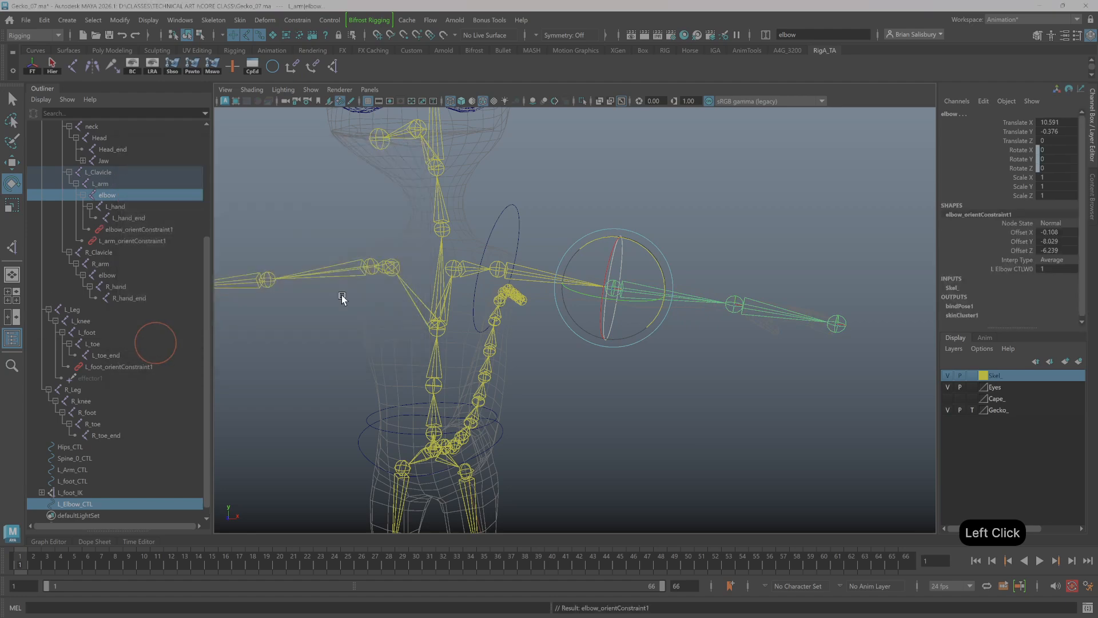
Test the left arm by rotating L_Arm_CTL about 61 degrees around Z, and undo the rotation
click(609, 196)
click(501, 214)
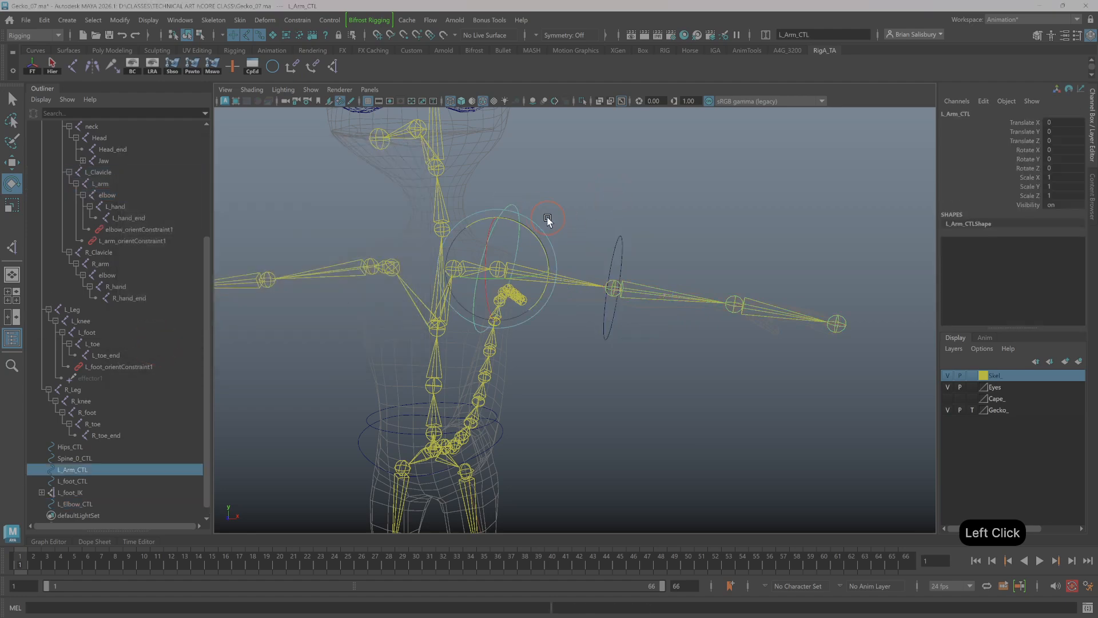
drag(533, 236, 468, 214)
drag(511, 224, 478, 245)
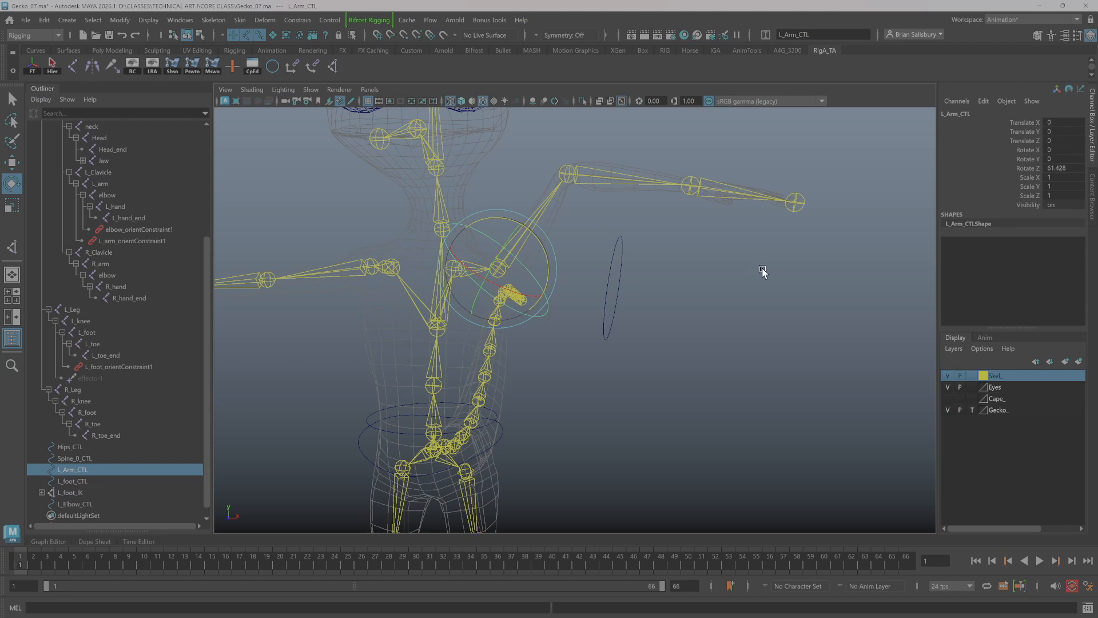
key(ctrl+z)
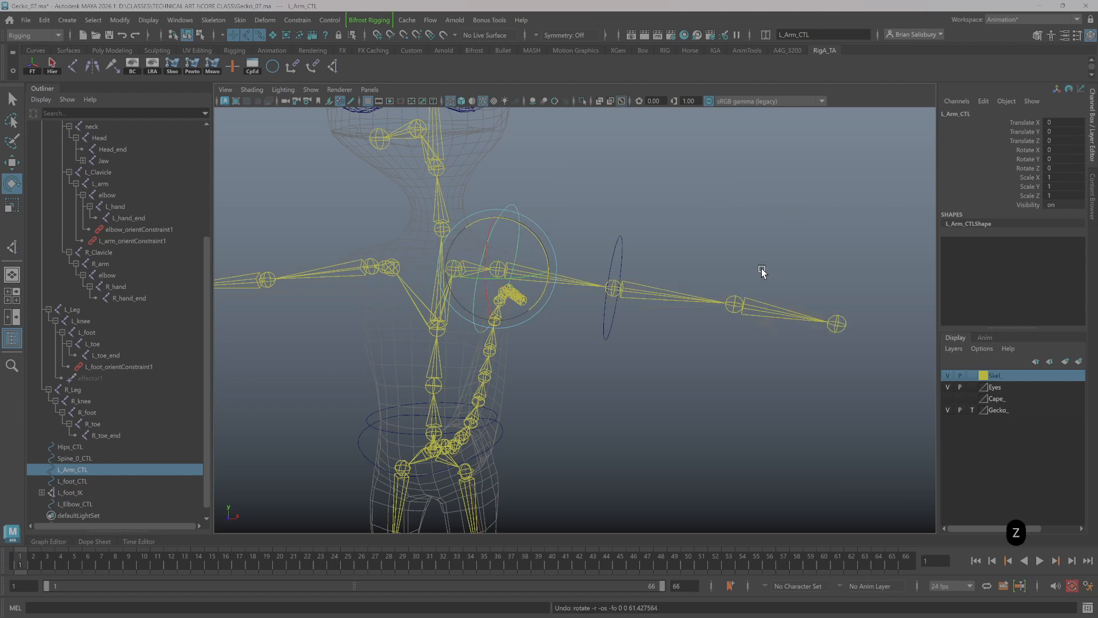
Parent the left elbow control L_Elbow_CTL under L_Arm_CTL
click(662, 163)
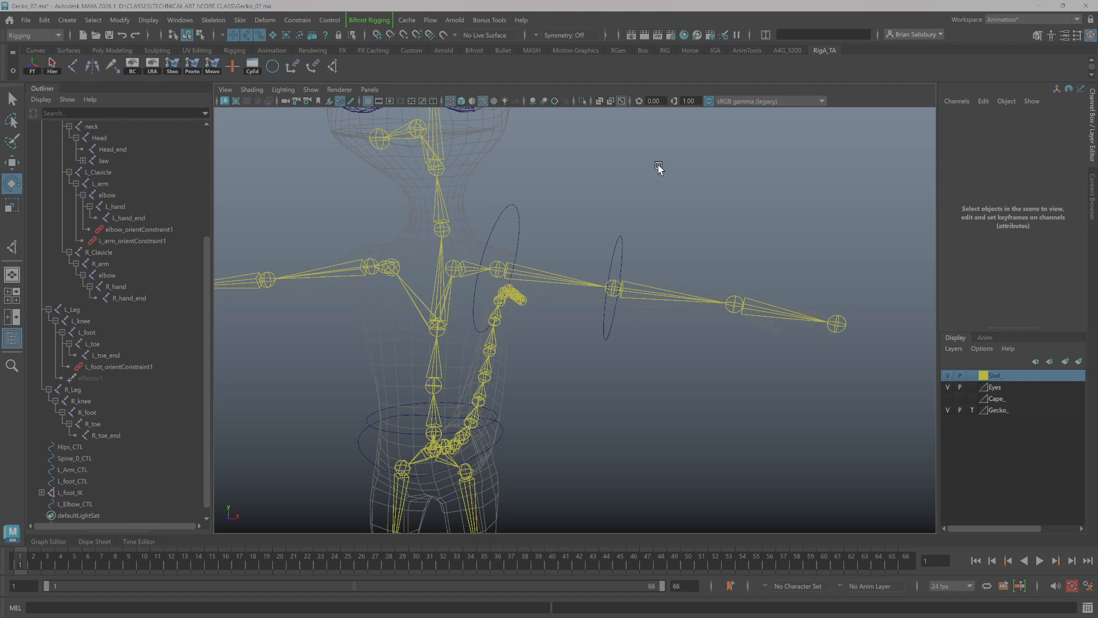
drag(487, 203, 538, 217)
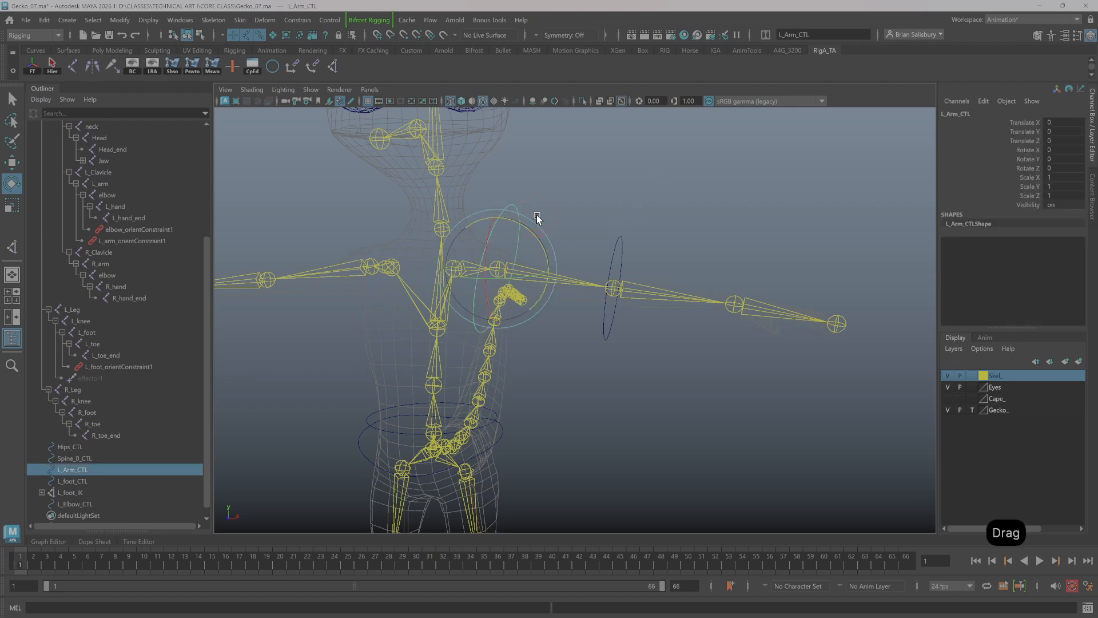
click(599, 235)
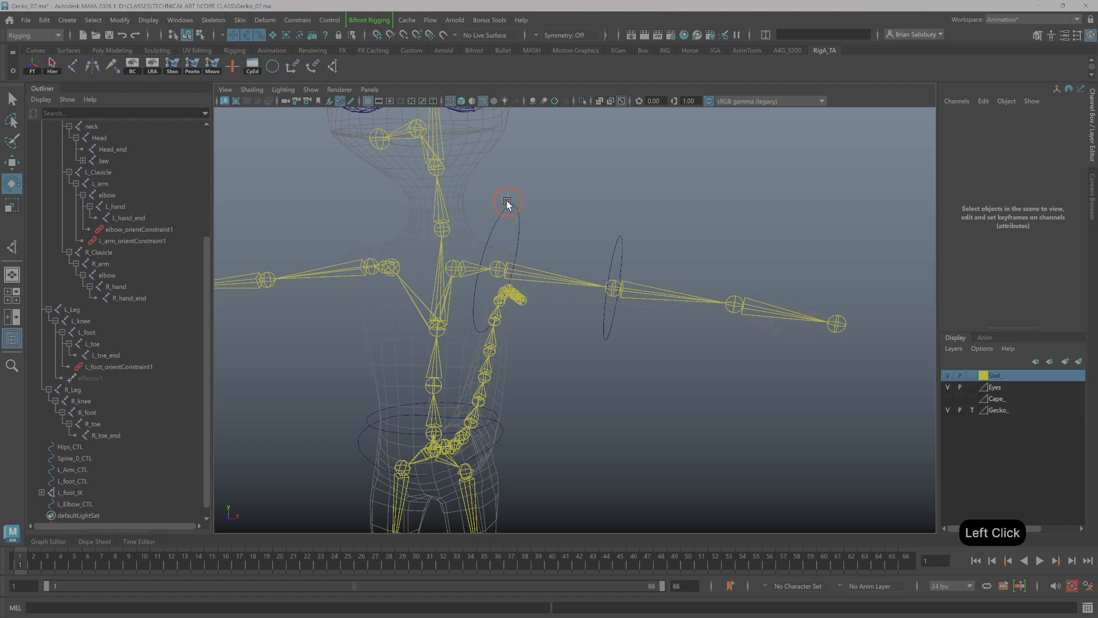
drag(593, 237, 652, 253)
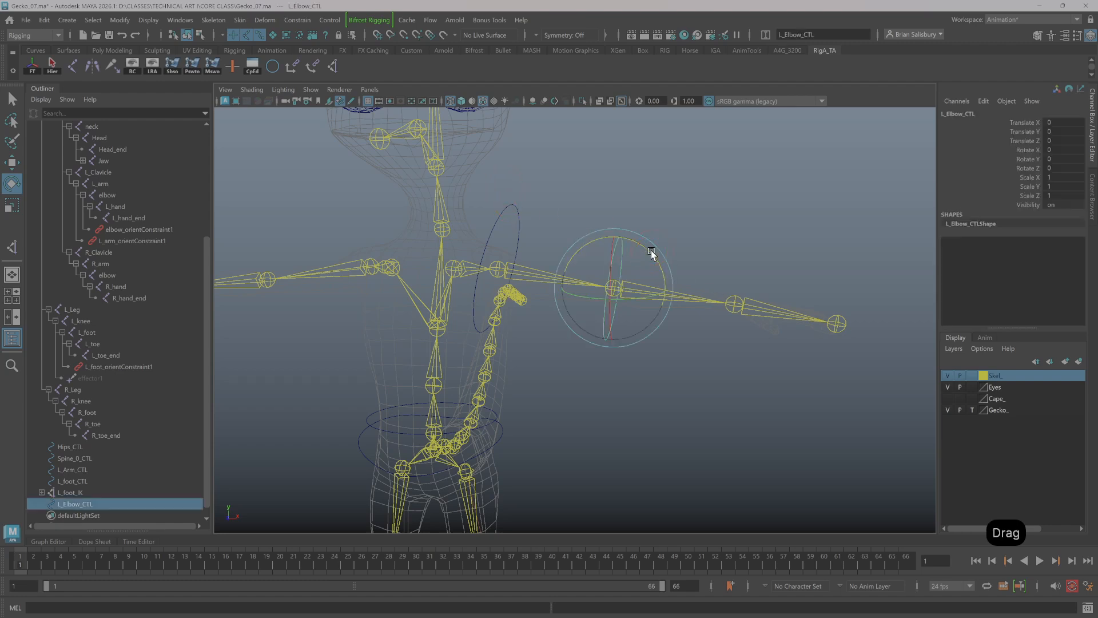
shift+click(514, 211)
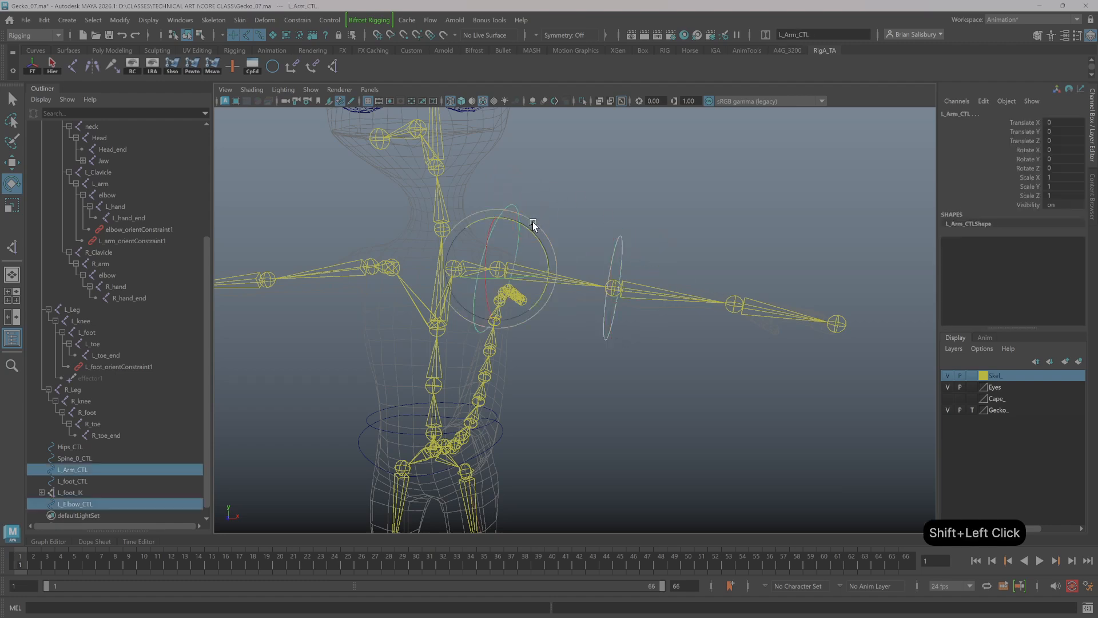
key(p)
Rotate L_Arm_CTL around Z to test it with its parented elbow control, and undo the rotation
click(547, 179)
click(551, 219)
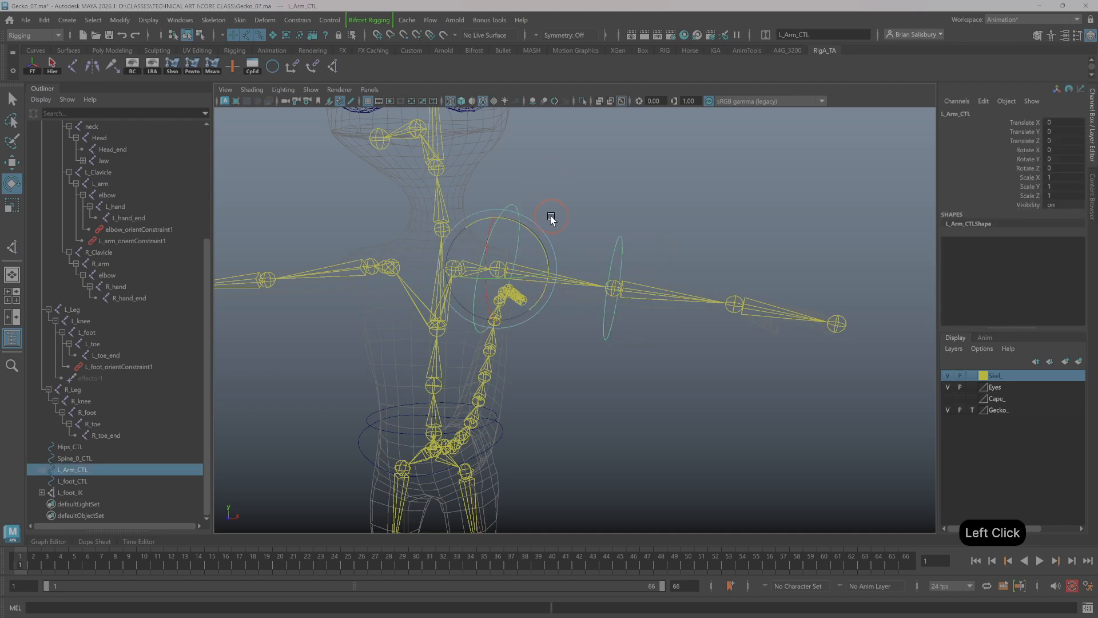
drag(533, 236, 562, 169)
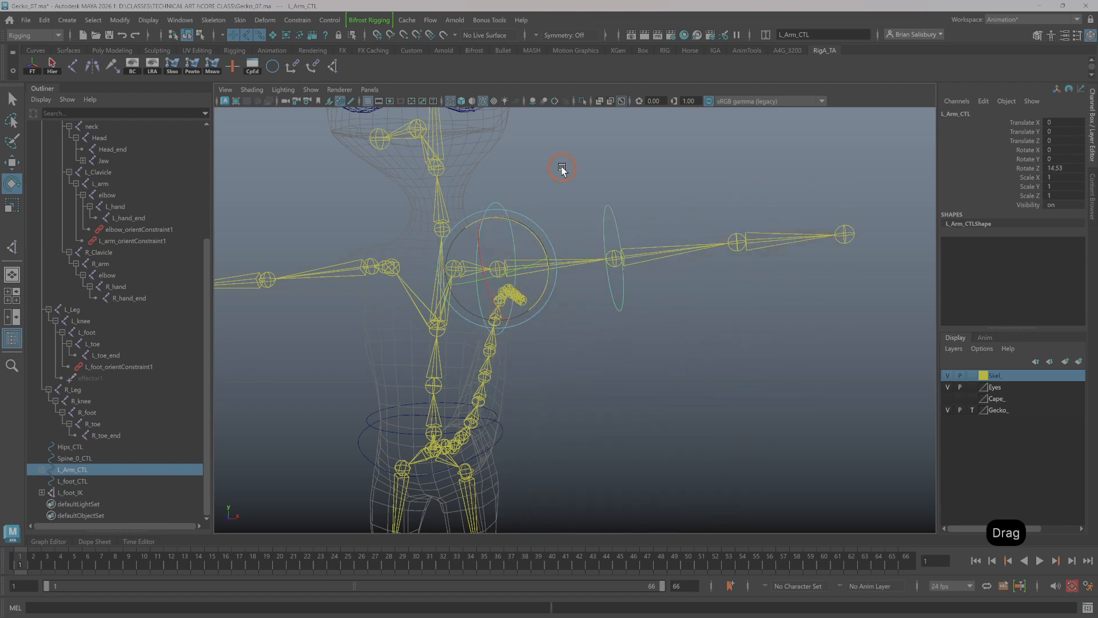
key(z)
Examine how the Spine_0_CTL and Hips_CTL circles sit relative to the pelvis, spine, arm and leg joints
alt+right_drag(669, 443, 598, 410)
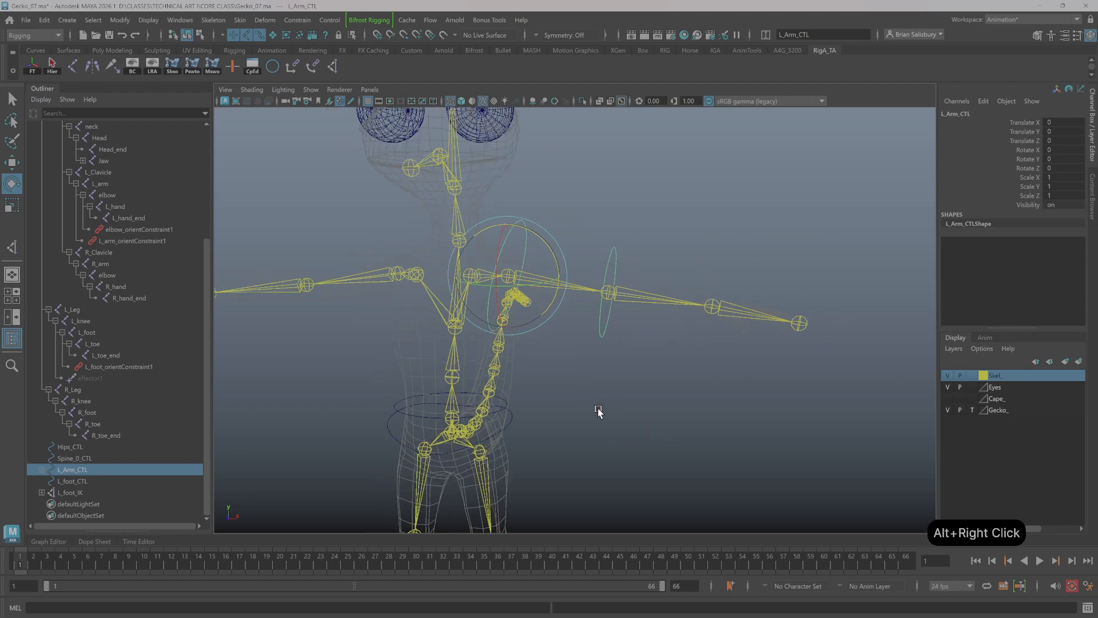
alt+drag(598, 409, 593, 384)
alt+middle_drag(592, 384, 612, 306)
mouse_move(613, 306)
alt+mouse_down()
mouse_move(589, 314)
mouse_move(622, 312)
mouse_move(595, 307)
alt+mouse_up()
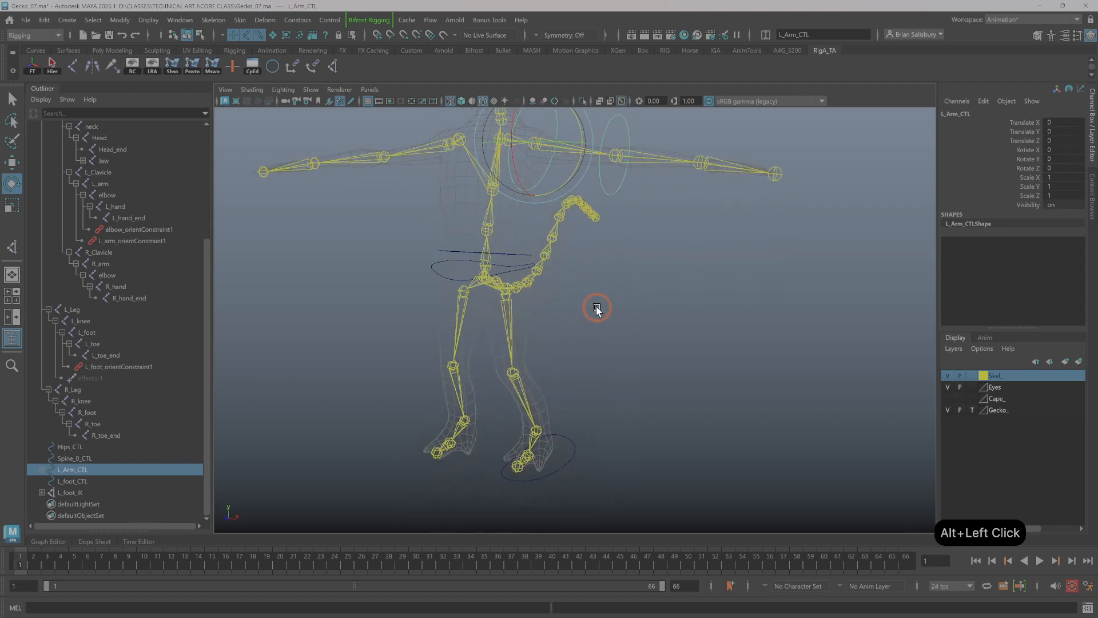
alt+middle_drag(488, 282, 589, 309)
alt+right_drag(588, 309, 812, 378)
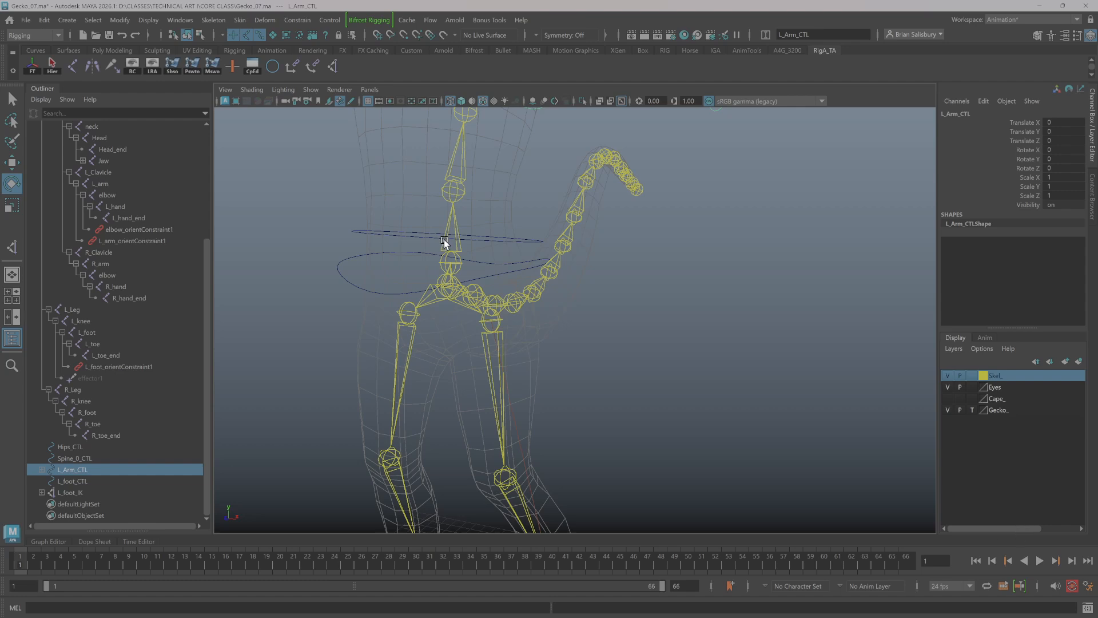
click(493, 243)
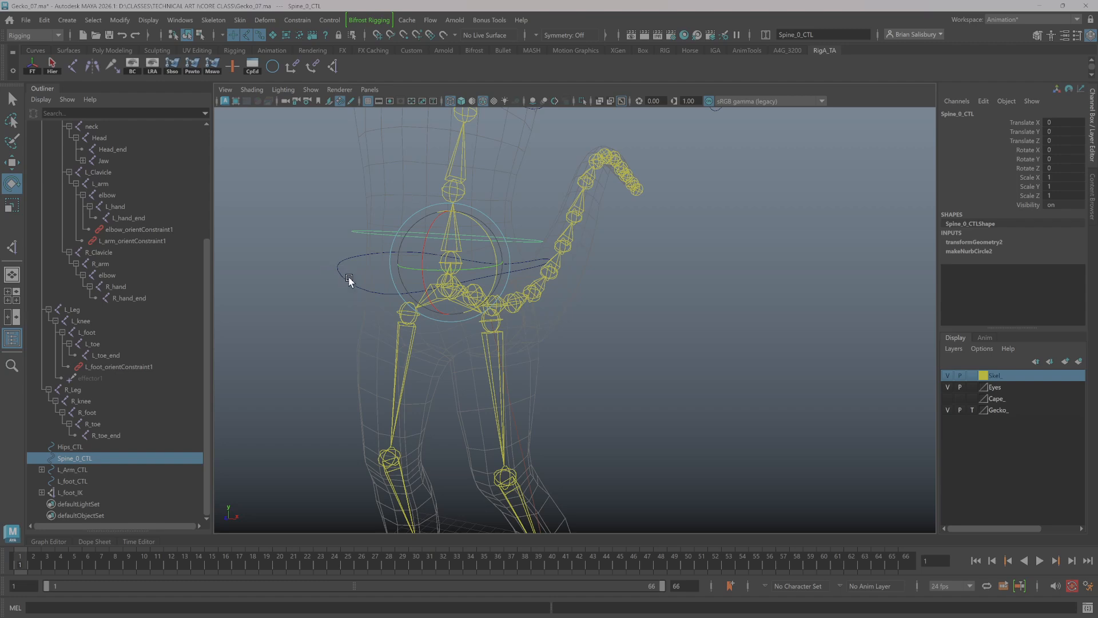
click(568, 162)
alt+drag(519, 238, 520, 293)
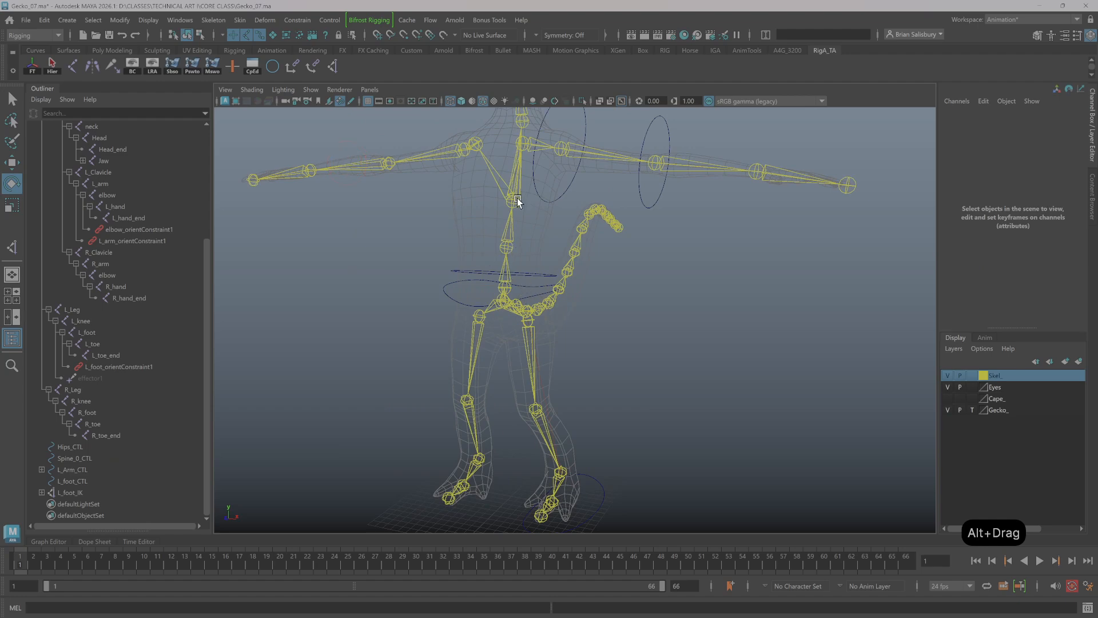
alt+drag(545, 216, 525, 269)
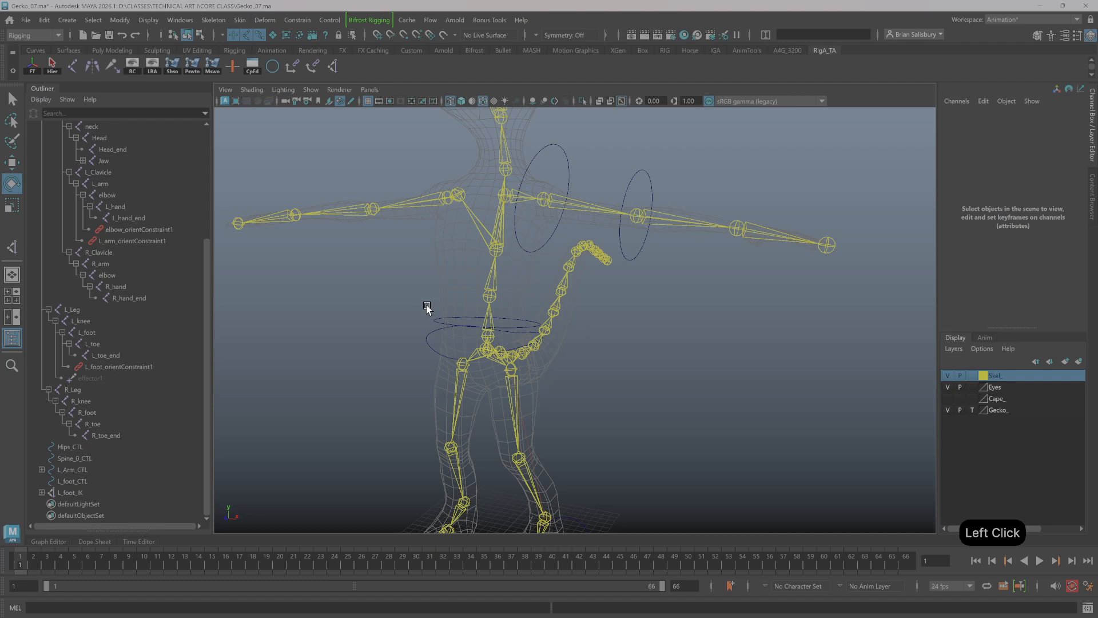
drag(426, 307, 442, 324)
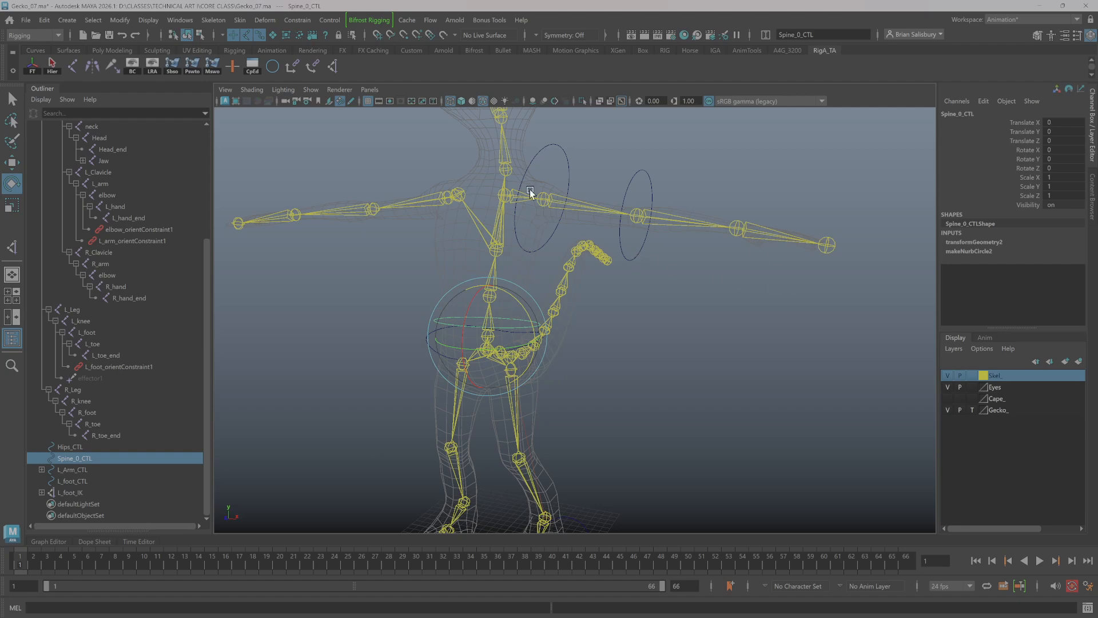
alt+middle_drag(508, 169, 512, 214)
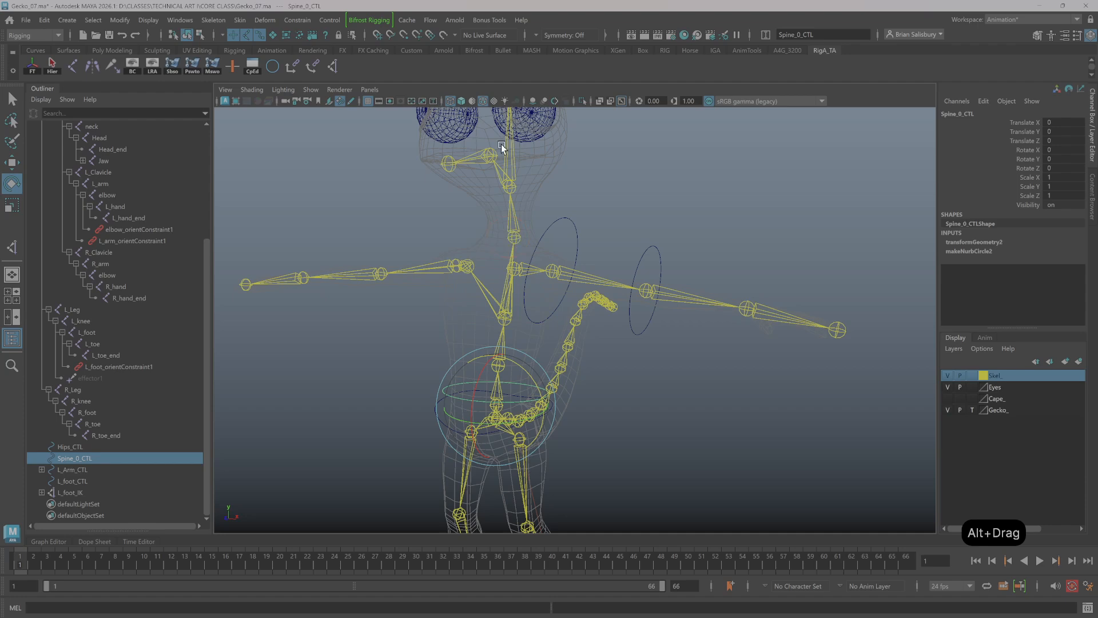
alt+right_drag(811, 233, 763, 228)
click(681, 421)
alt+middle_drag(681, 421, 650, 282)
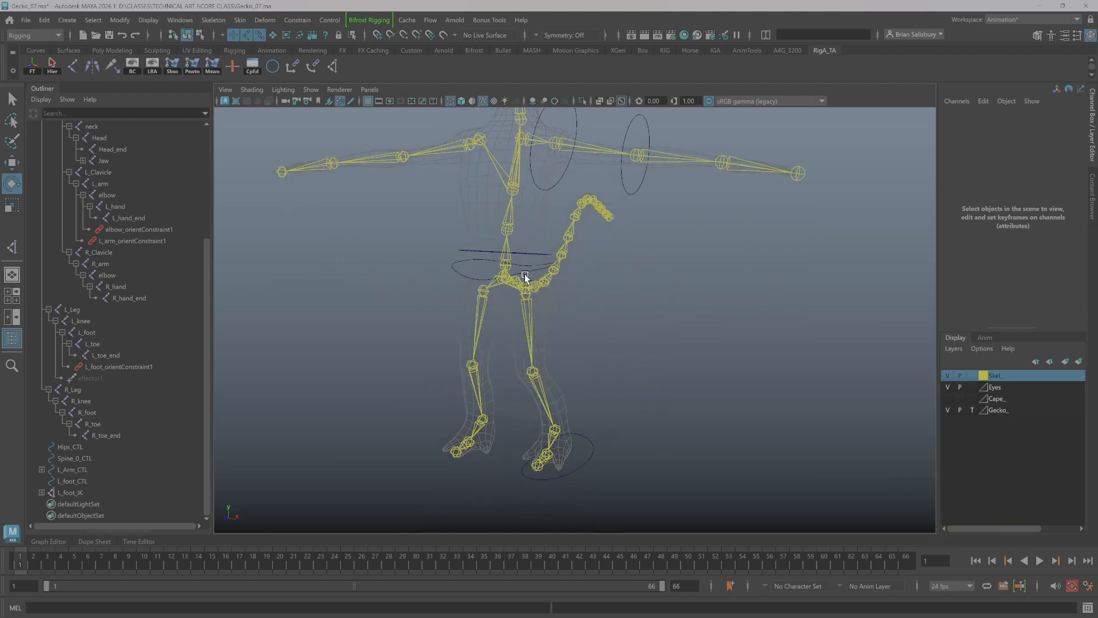
click(448, 274)
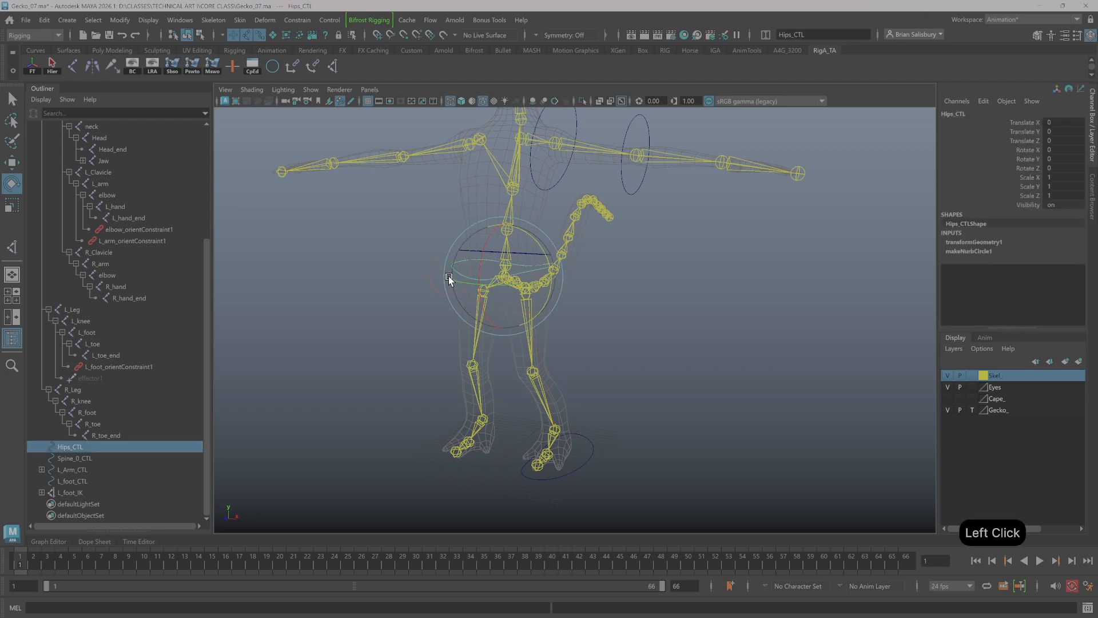
click(622, 303)
mouse_move(632, 301)
alt+mouse_down()
mouse_move(630, 292)
mouse_move(789, 338)
mouse_move(610, 307)
alt+mouse_up()
alt+middle_drag(610, 307, 612, 341)
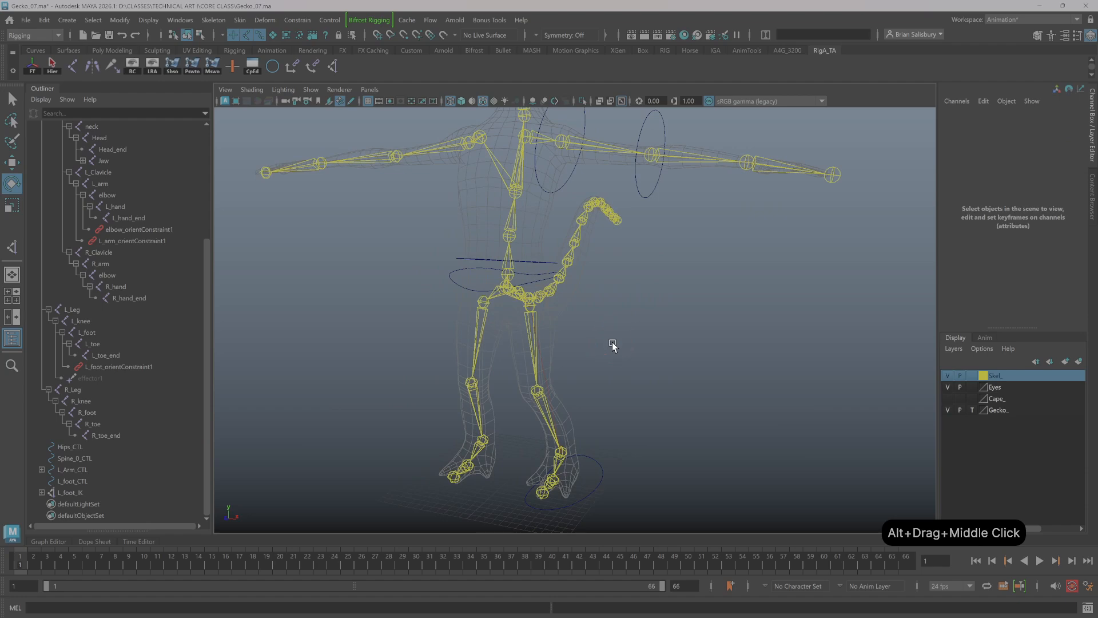
click(450, 286)
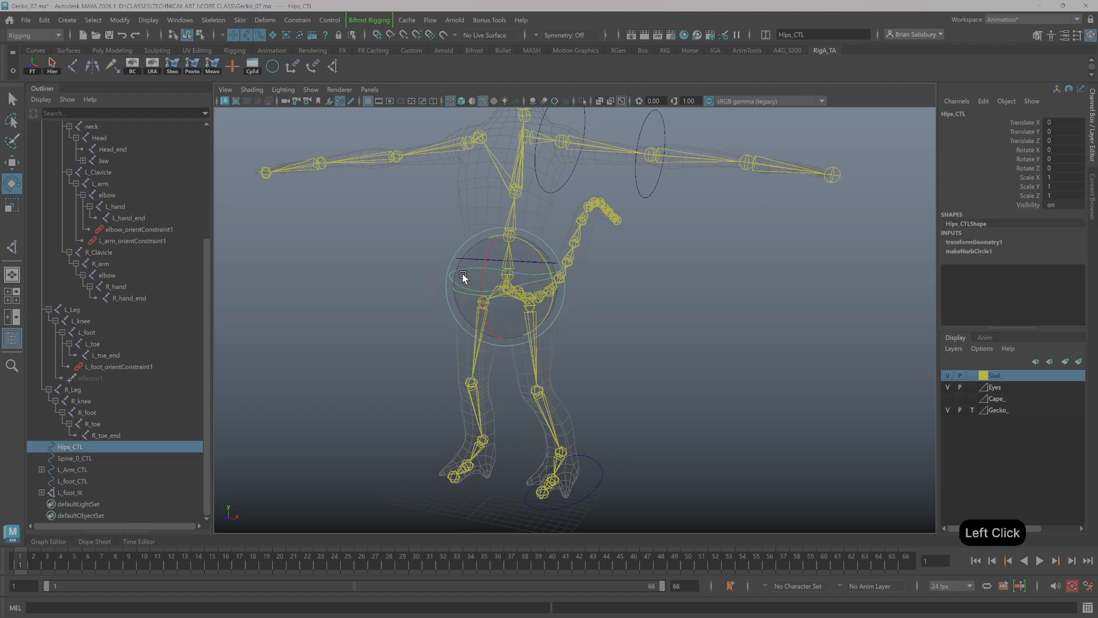
click(332, 256)
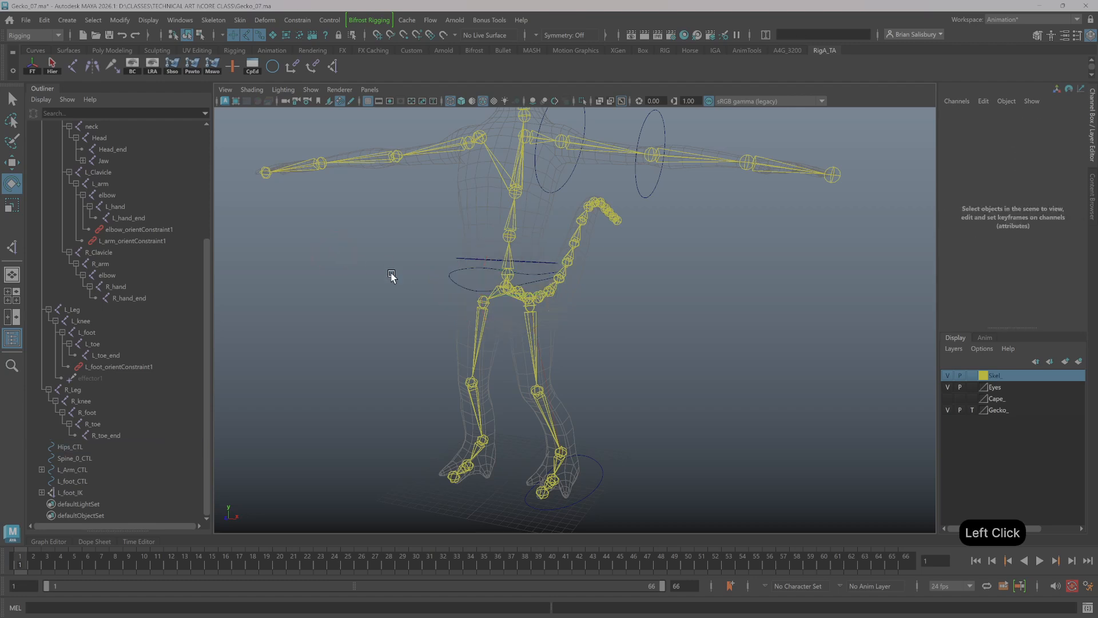
Point-constrain and orient-constrain the Hips joint to Hips_CTL on all axes, maintaining the offset
click(437, 289)
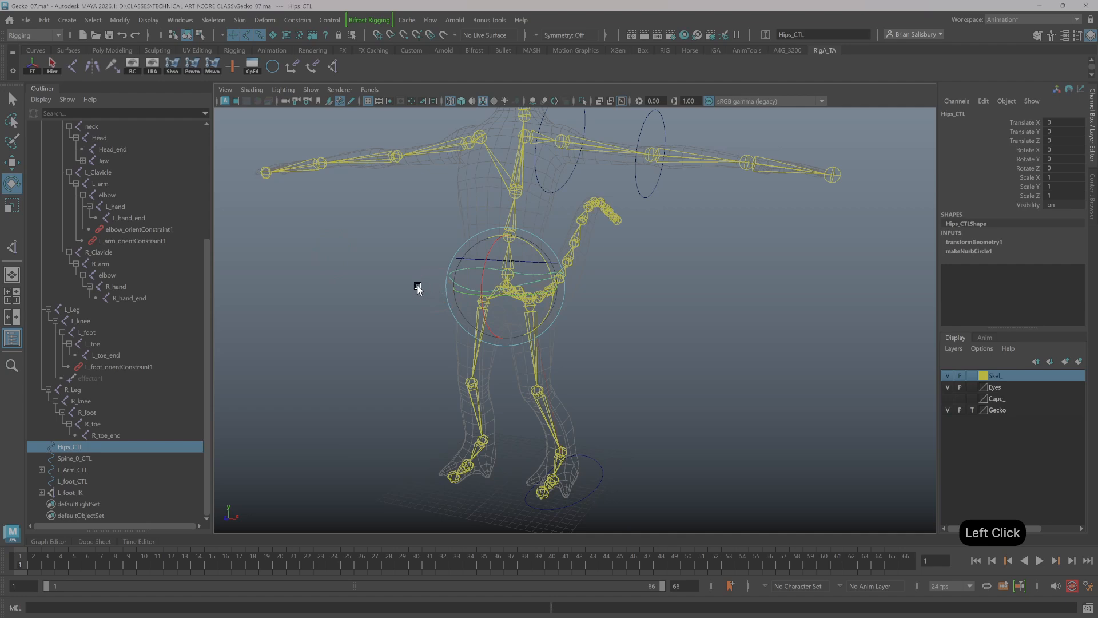
alt+drag(351, 246, 612, 301)
alt+middle_drag(558, 275, 672, 303)
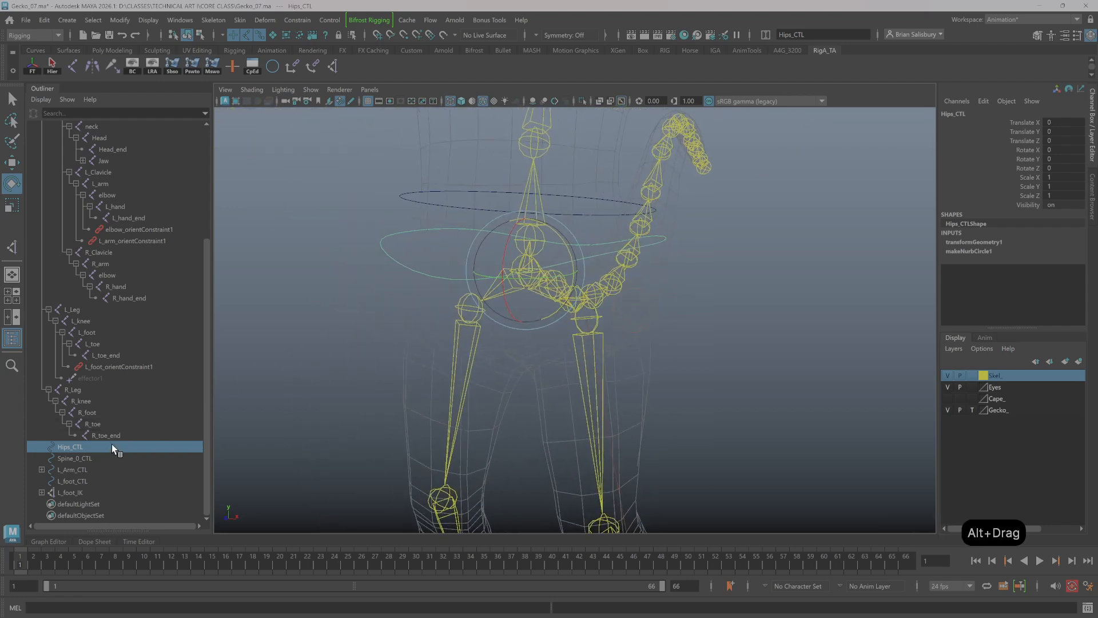
scroll(118, 417, up, 5)
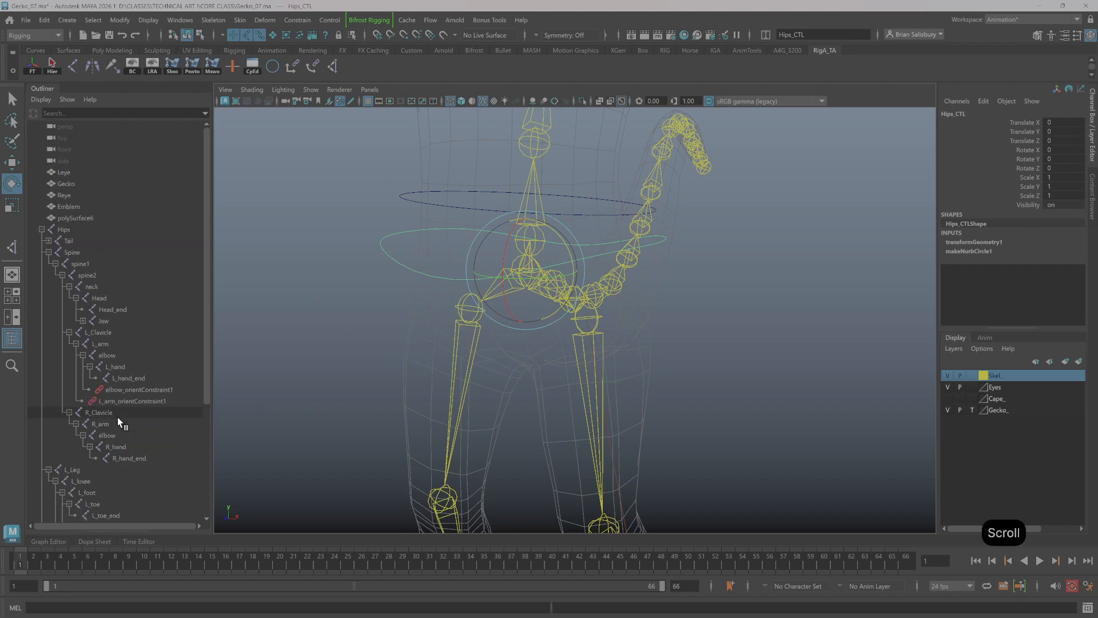
ctrl+click(71, 230)
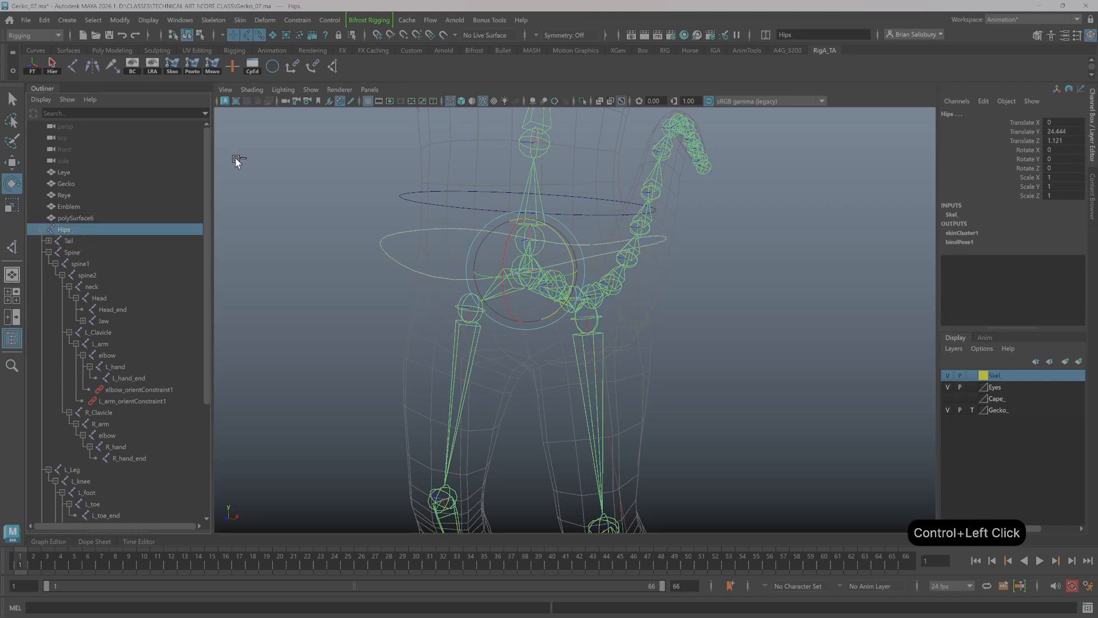
click(291, 67)
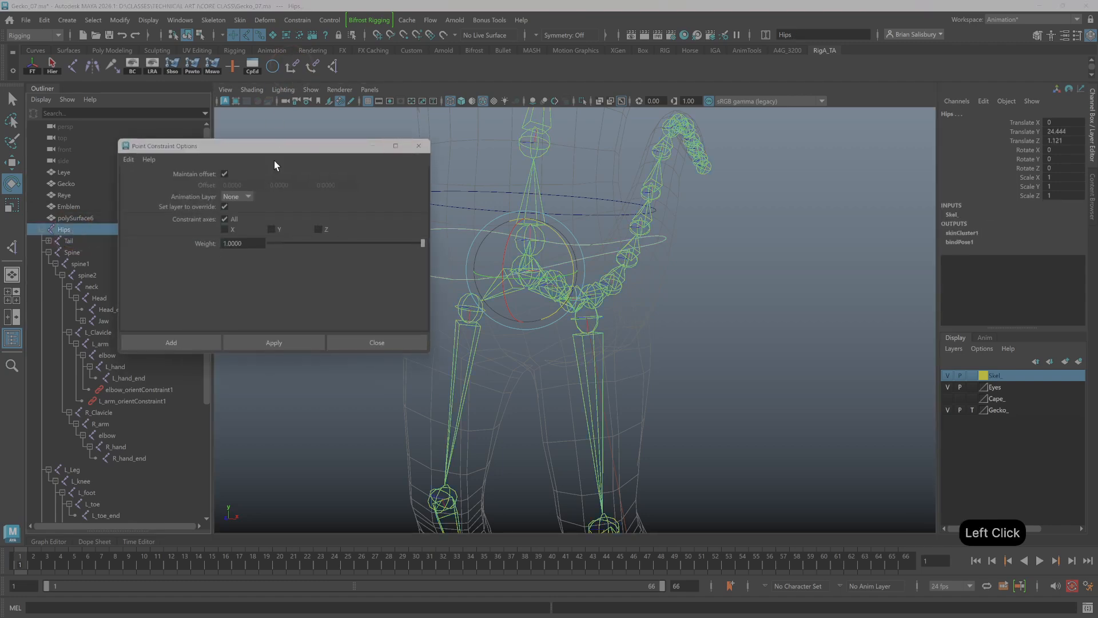
click(181, 342)
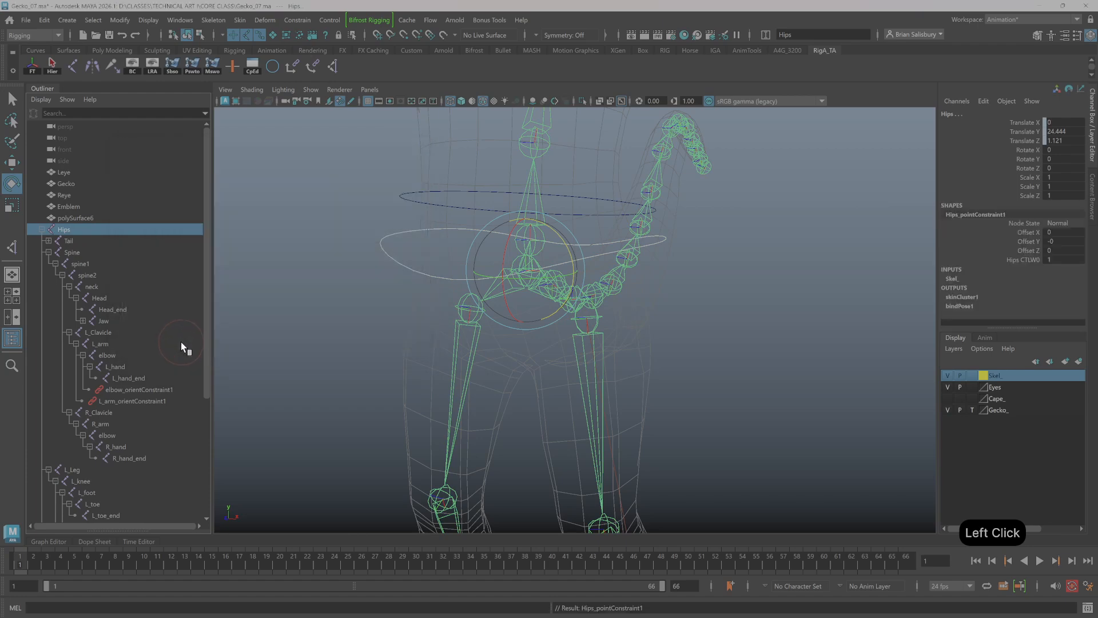
click(312, 67)
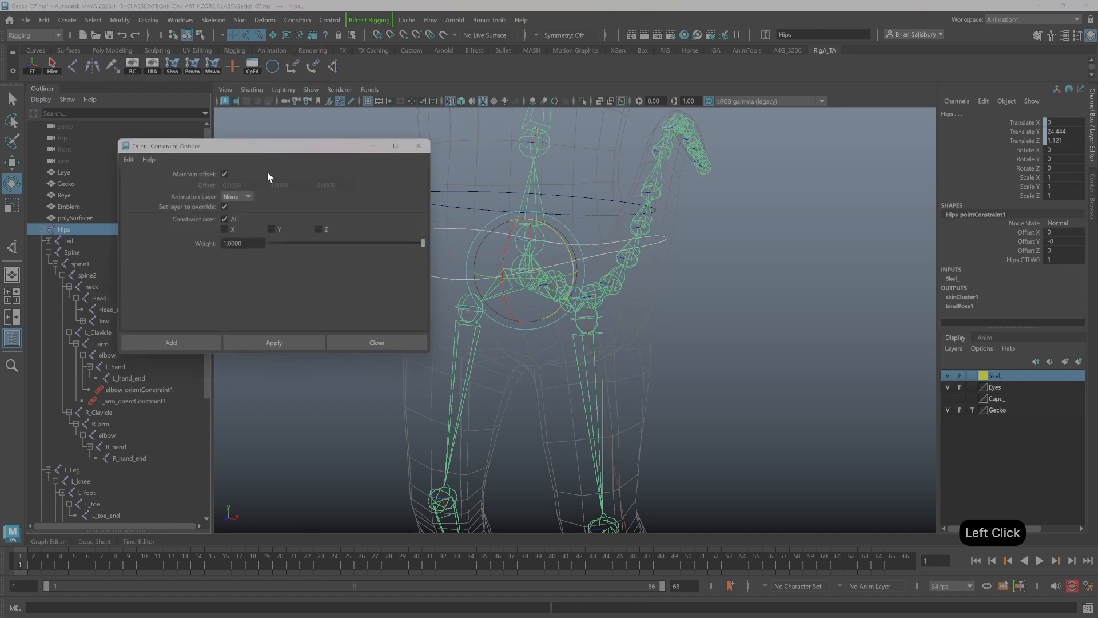
click(179, 343)
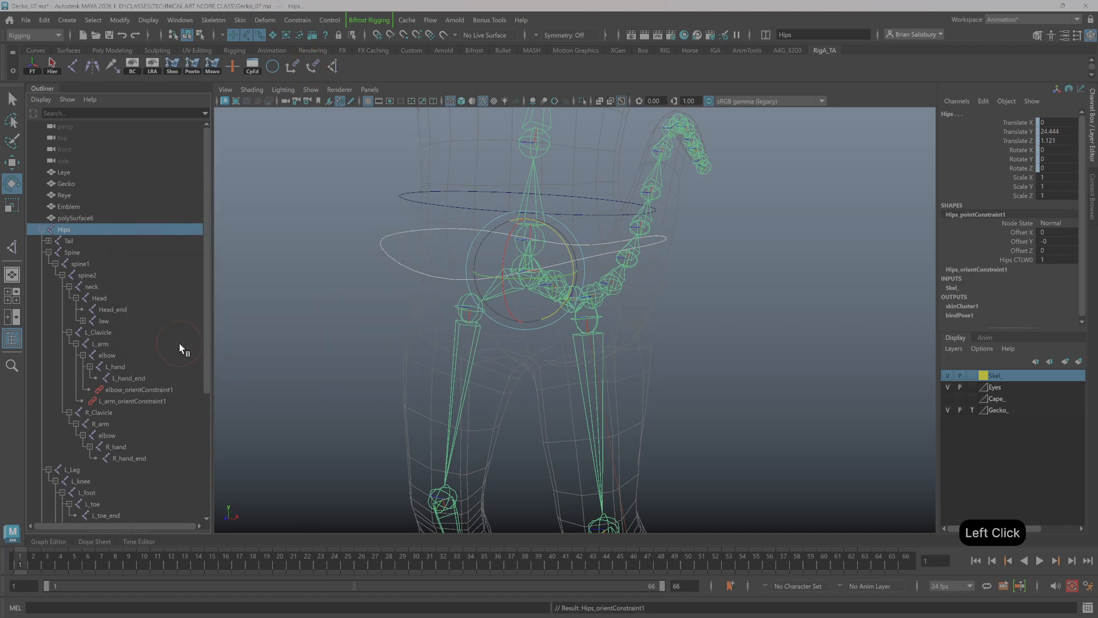
Parent the spine control Spine_0_CTL under Hips_CTL and clear the selection
alt+drag(657, 299, 384, 290)
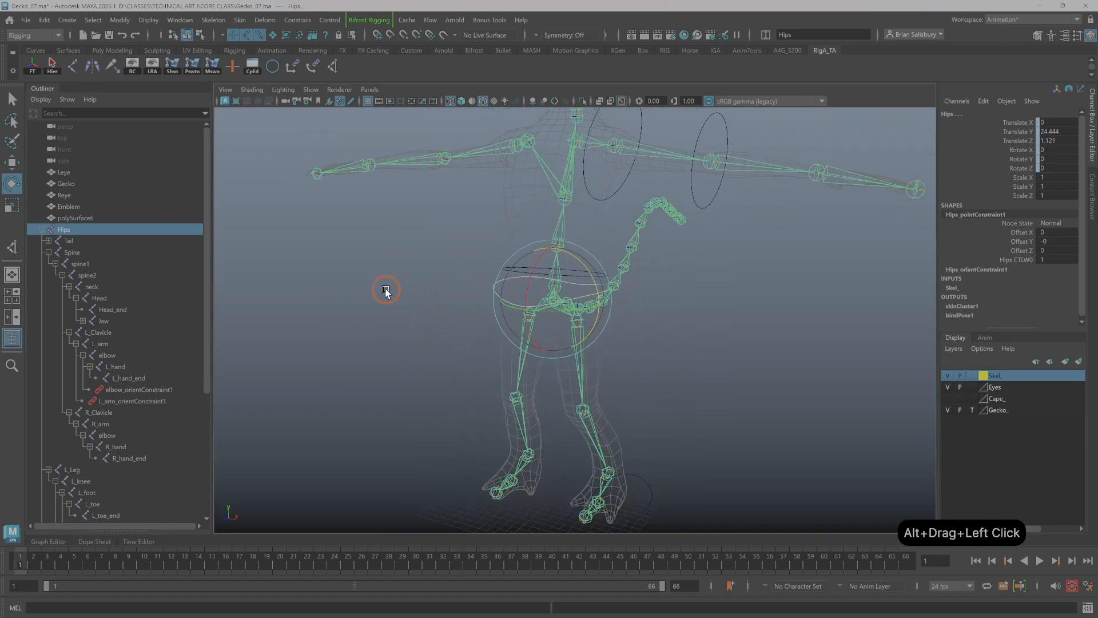
click(423, 296)
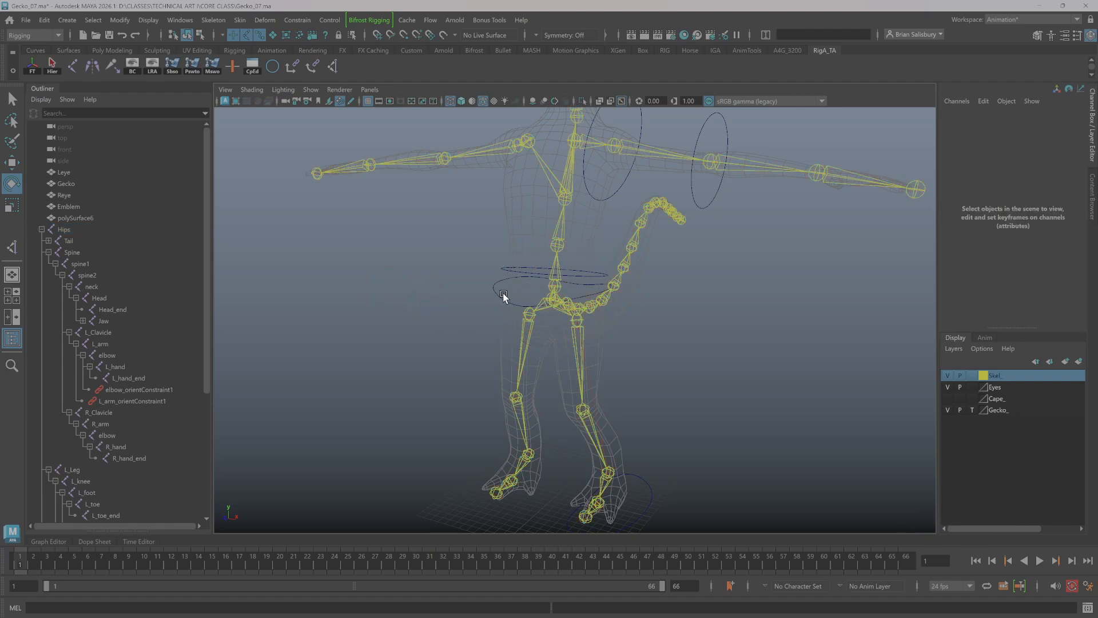
drag(486, 246, 512, 269)
shift+drag(438, 272, 494, 303)
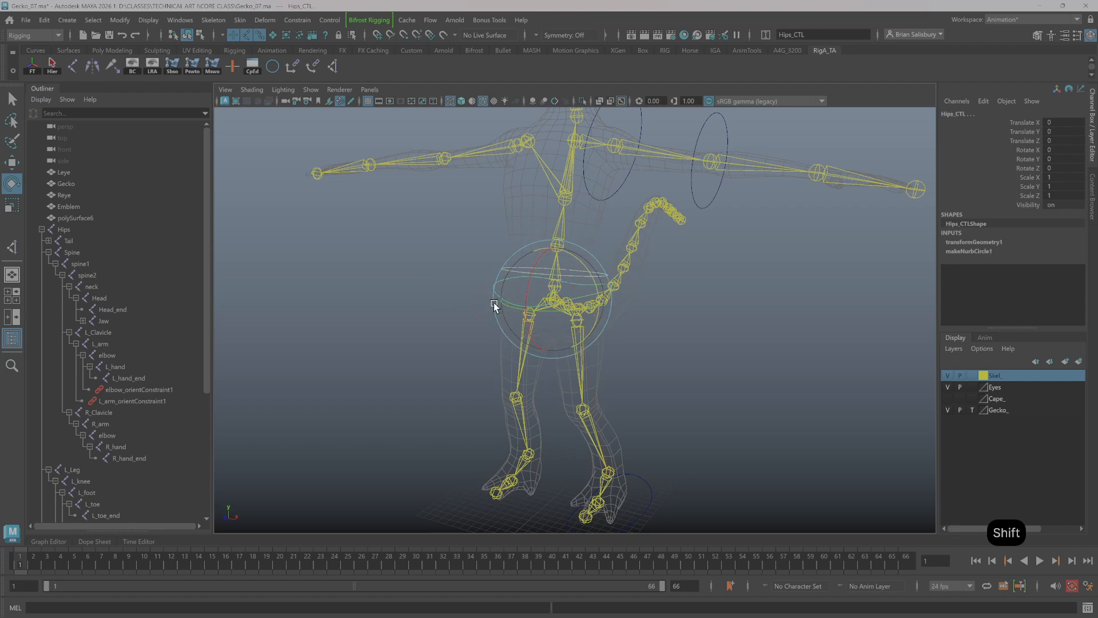
key(p)
click(422, 245)
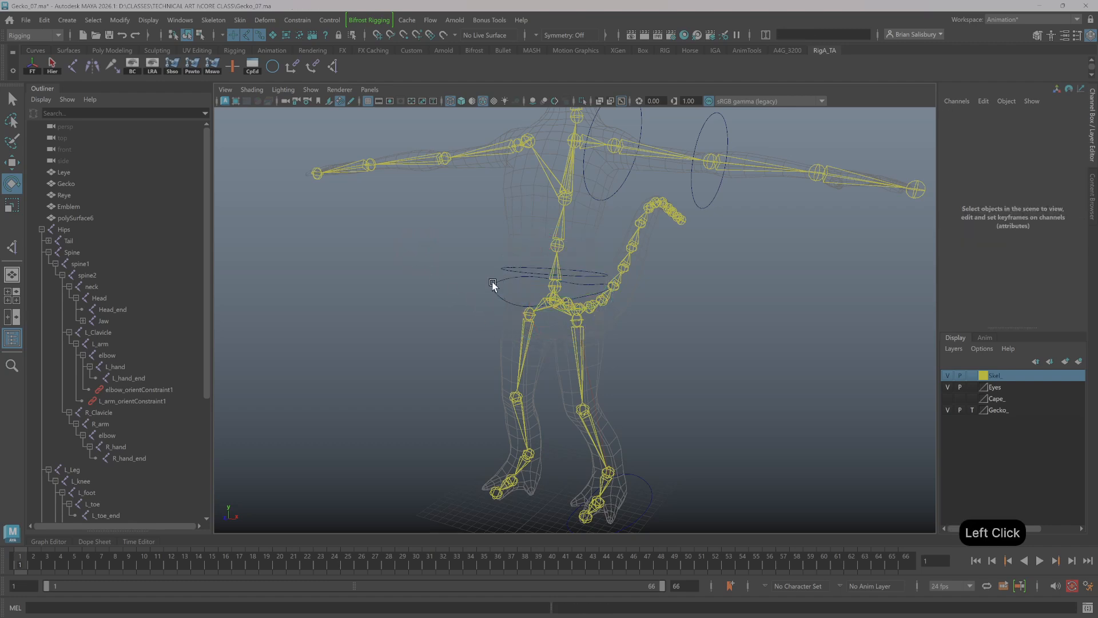
Rotate Hips_CTL around Z by about -30 degrees to test the hips and spine, and undo the rotation
click(485, 303)
drag(588, 265, 596, 288)
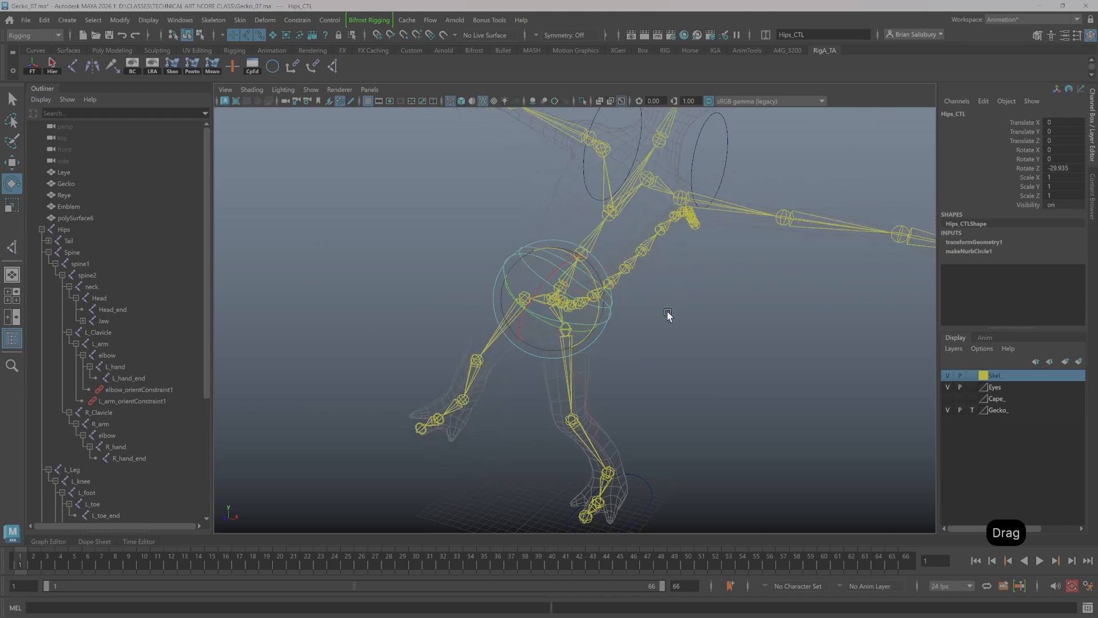
key(ctrl+z)
click(692, 310)
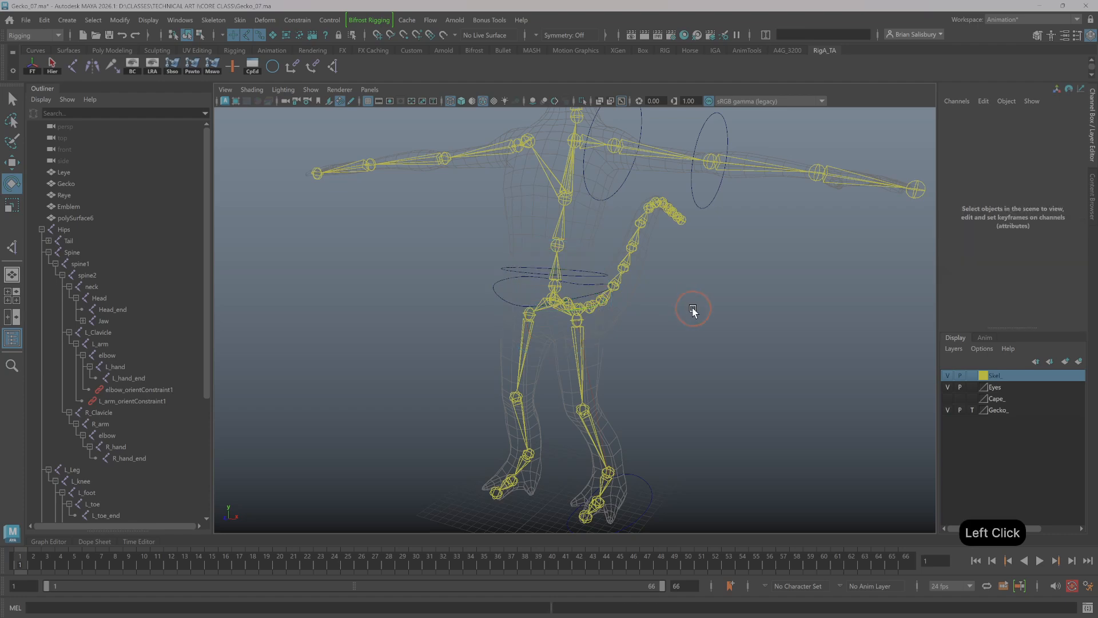
Examine the tail, the control hierarchy in the Outliner and the left foot control L_foot_CTL
alt+drag(736, 299, 584, 324)
alt+right_drag(585, 324, 838, 359)
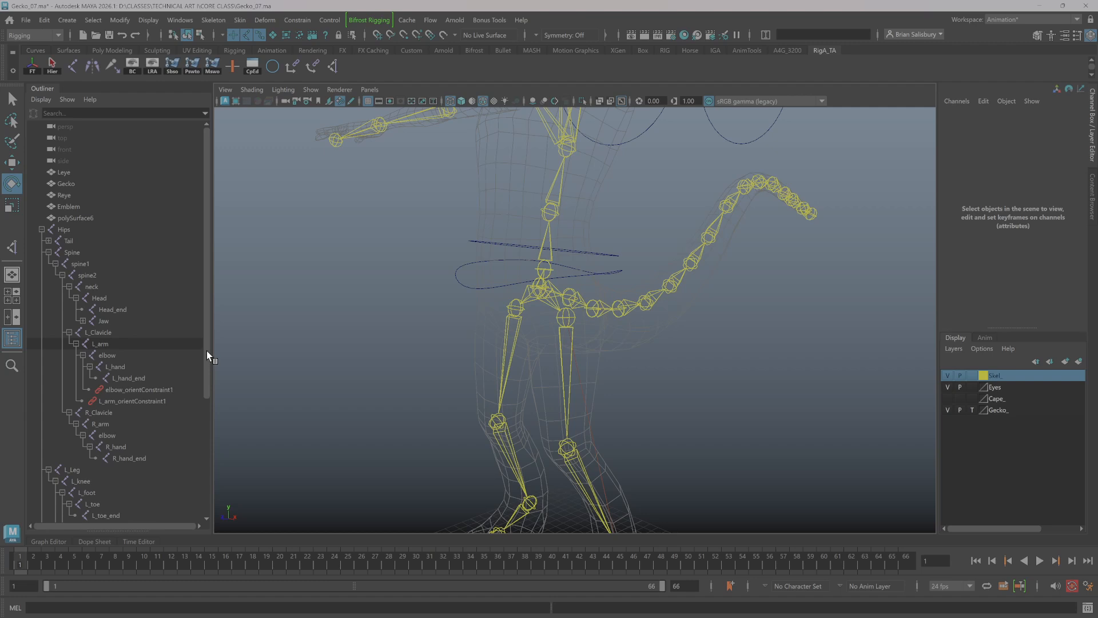
drag(208, 369, 221, 489)
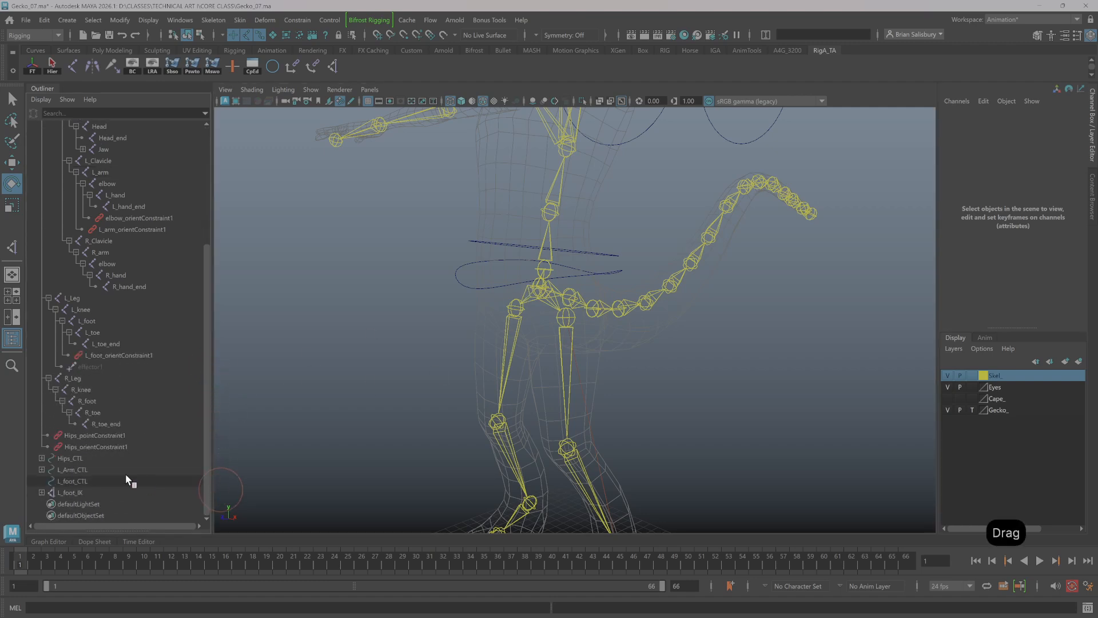
alt+right_drag(425, 364, 256, 304)
mouse_move(395, 323)
alt+mouse_down()
mouse_move(332, 380)
mouse_move(307, 326)
mouse_move(341, 338)
mouse_move(353, 316)
mouse_move(461, 338)
mouse_move(372, 306)
mouse_move(390, 309)
alt+mouse_up()
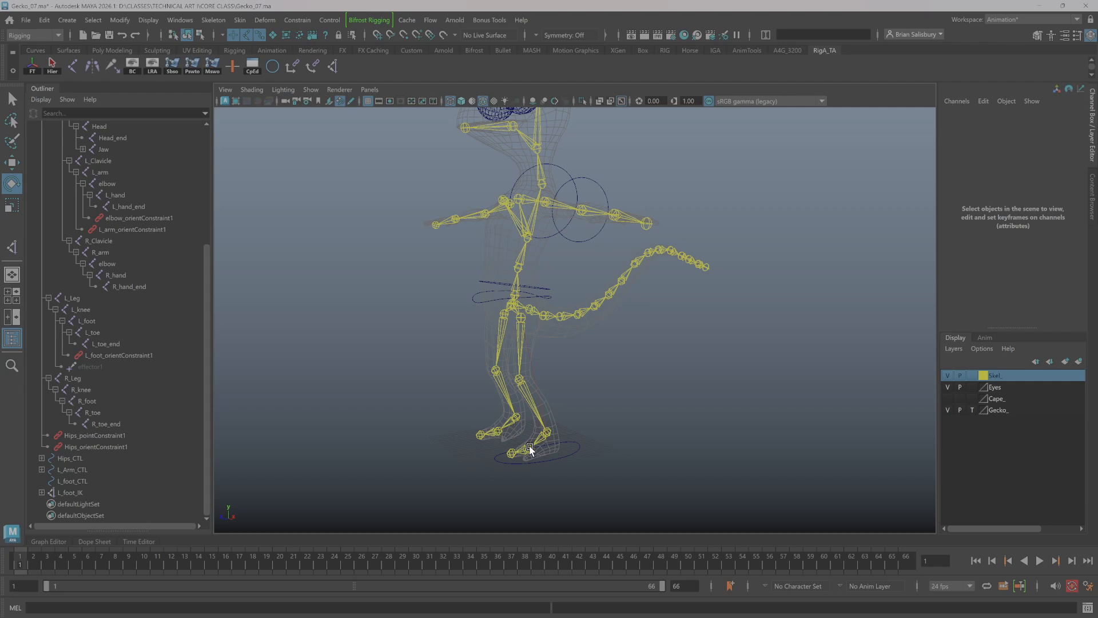
click(576, 444)
drag(577, 444, 644, 519)
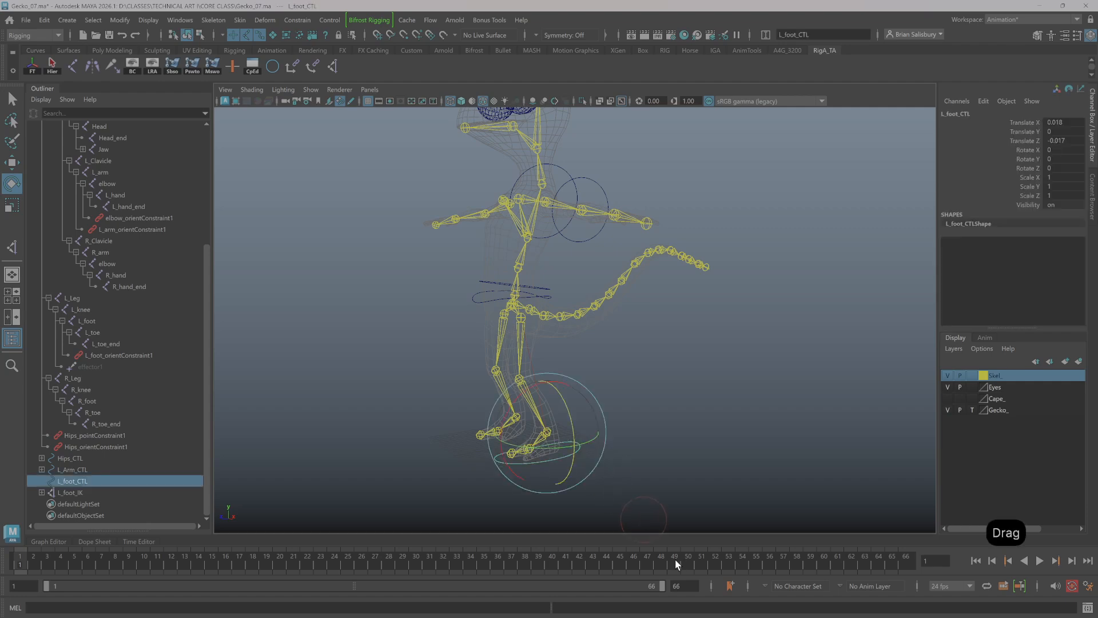
click(674, 399)
Set the display type of the Gecko_ layer to normal so its mesh can be selected
alt+drag(656, 429, 627, 400)
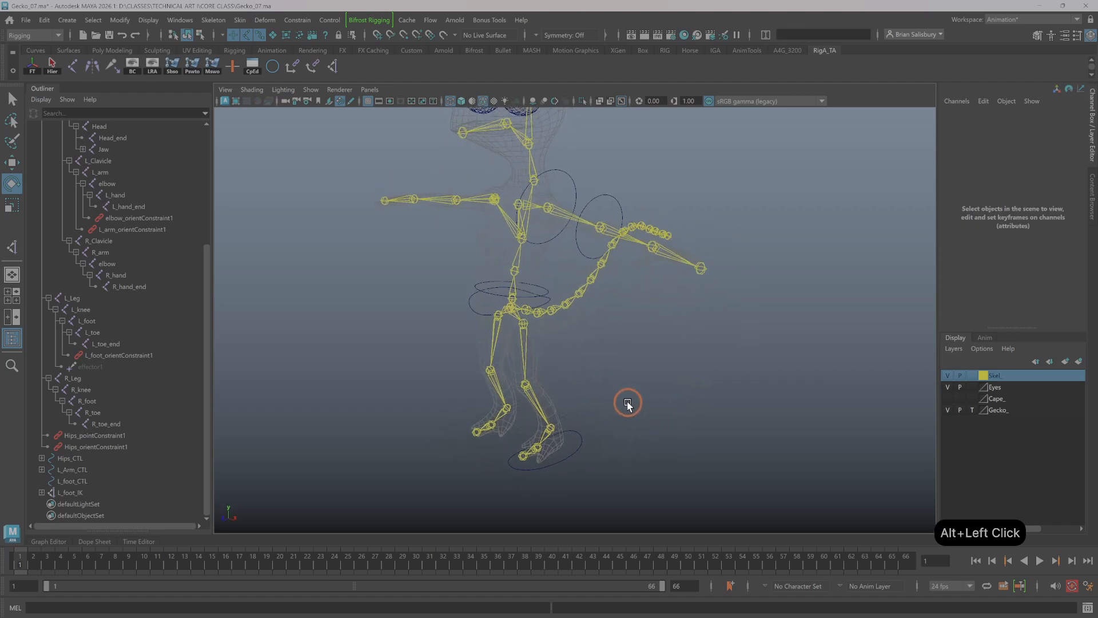
alt+middle_drag(628, 400, 619, 436)
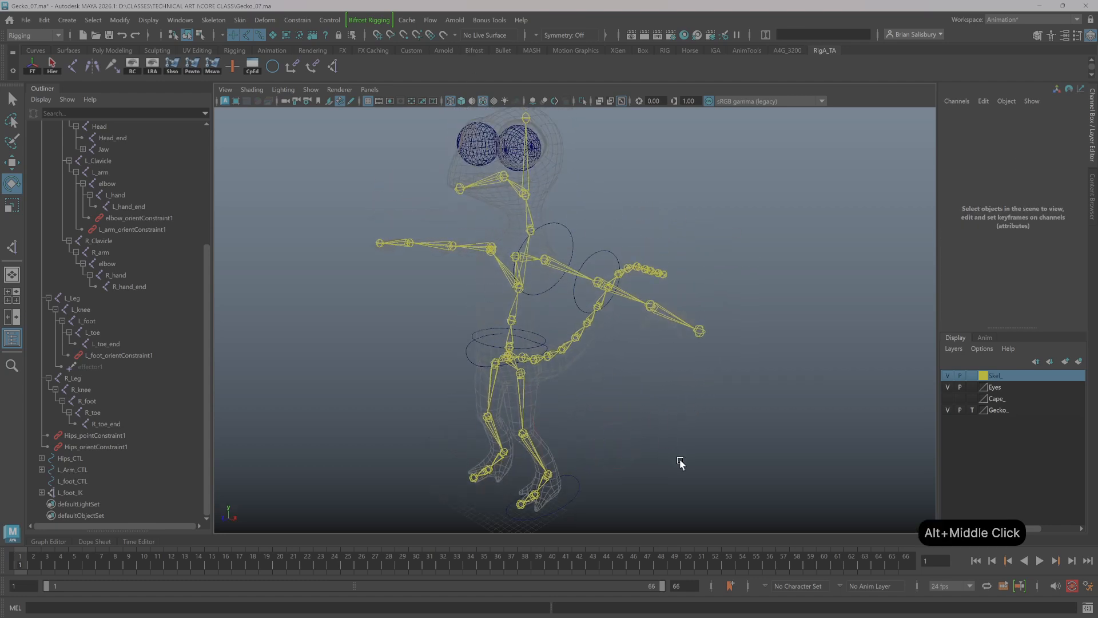
alt+drag(679, 461, 658, 397)
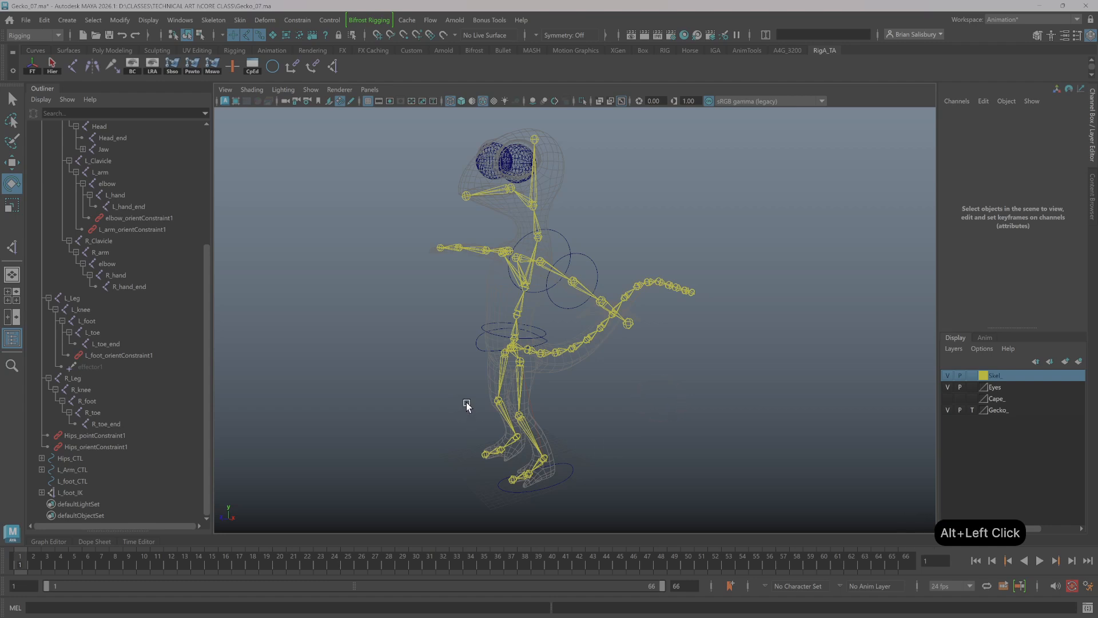
alt+drag(686, 371, 671, 361)
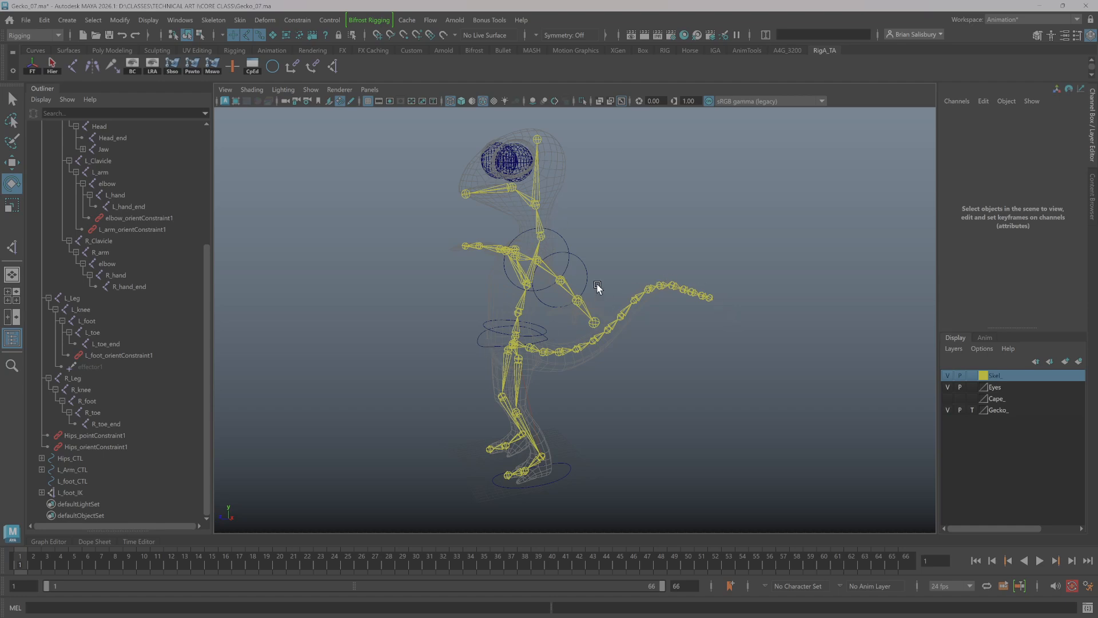
alt+drag(671, 400, 567, 436)
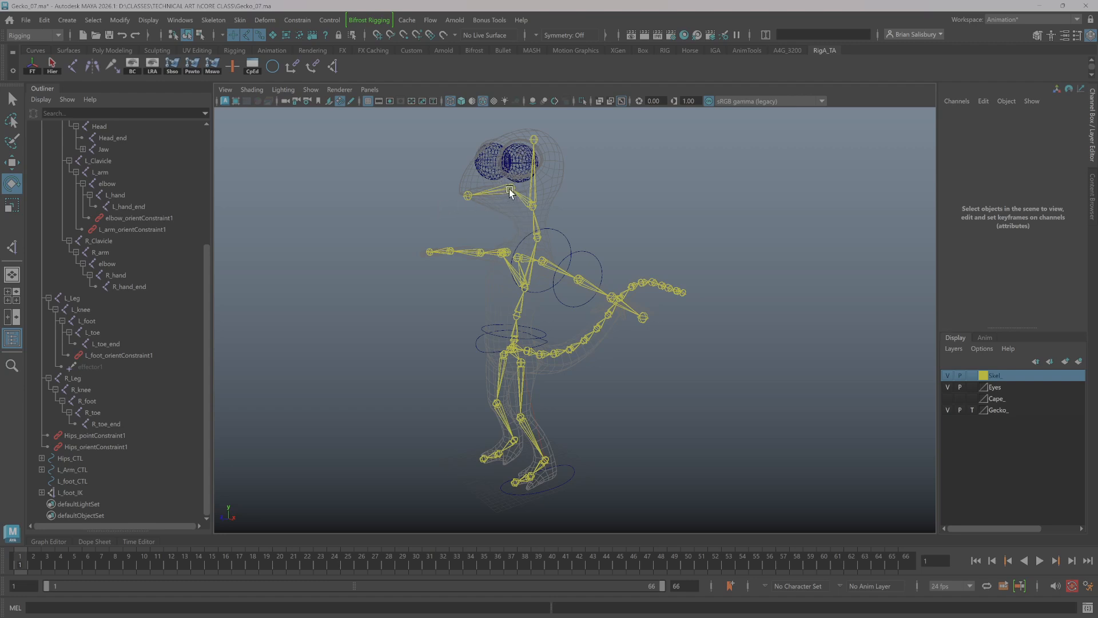
alt+drag(564, 373, 630, 403)
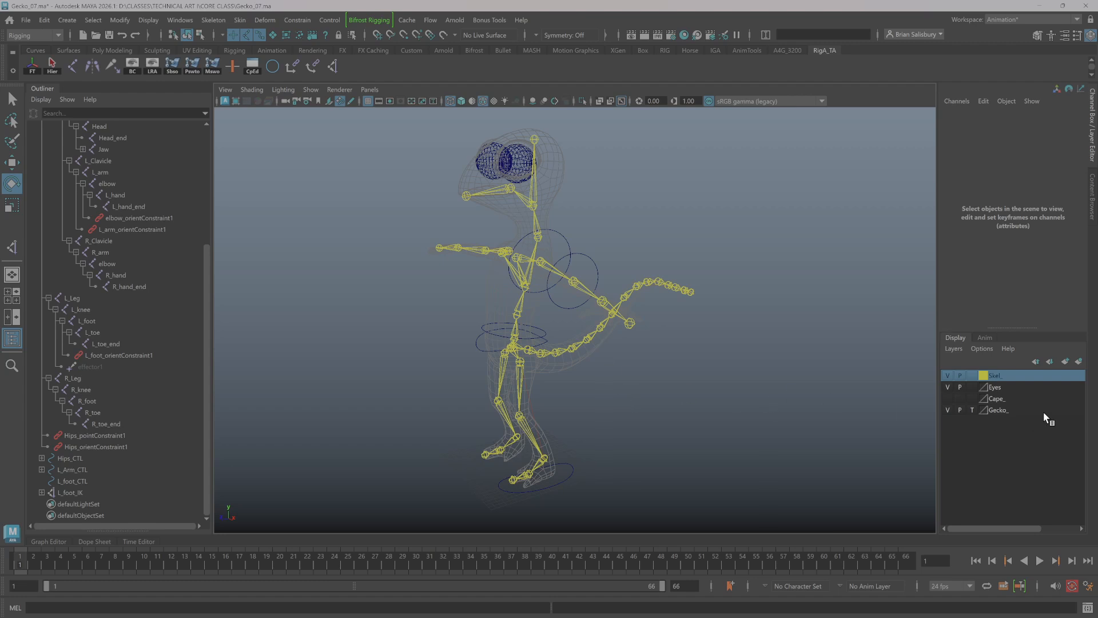
click(972, 410)
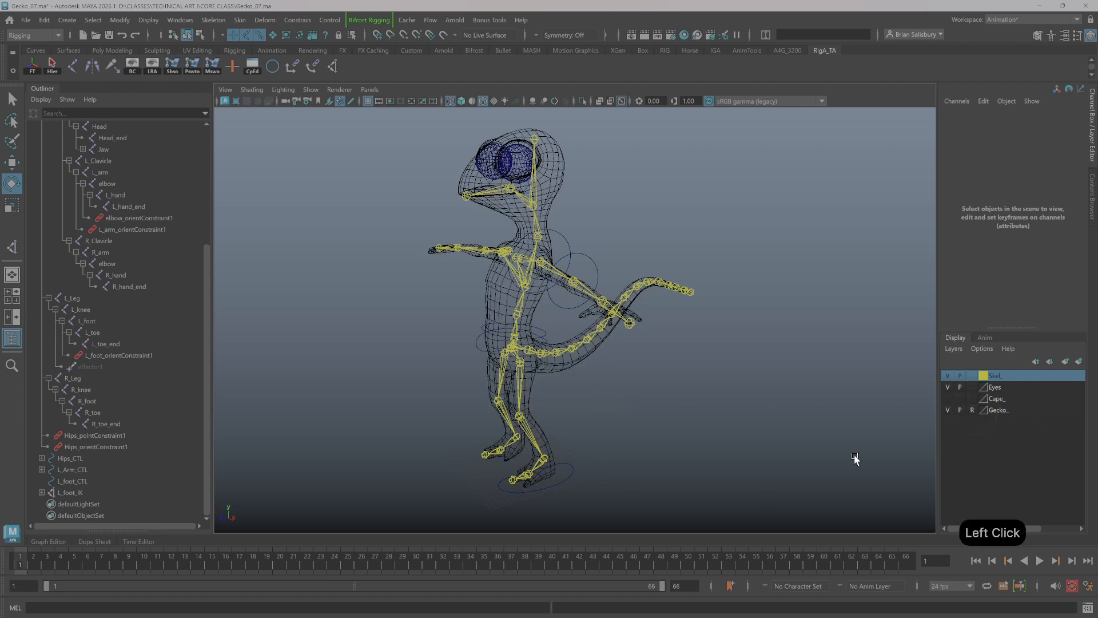
click(971, 410)
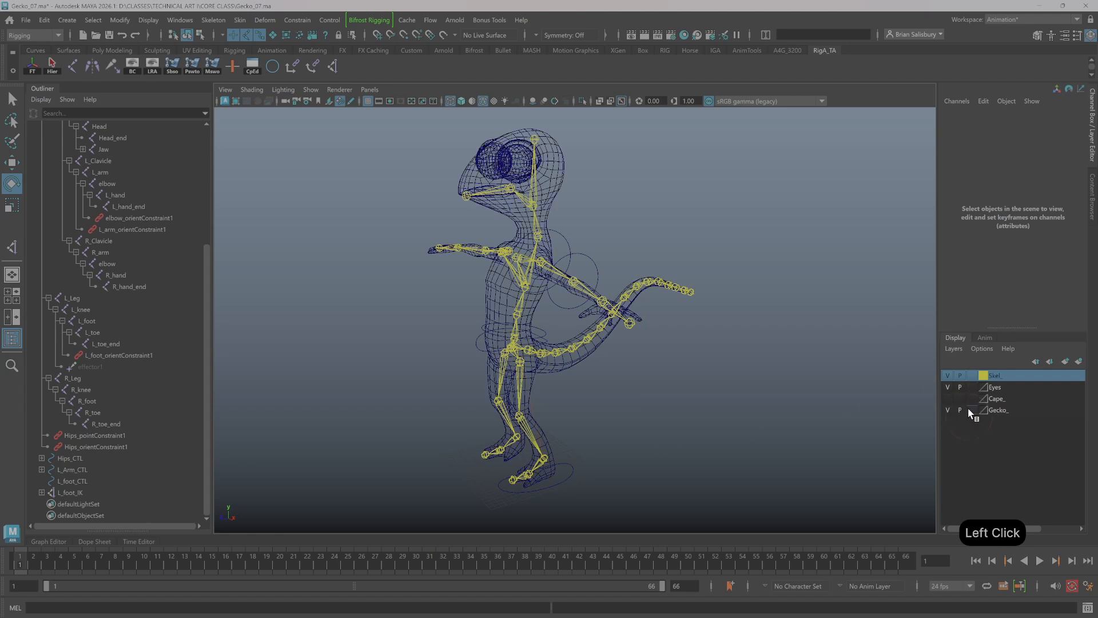